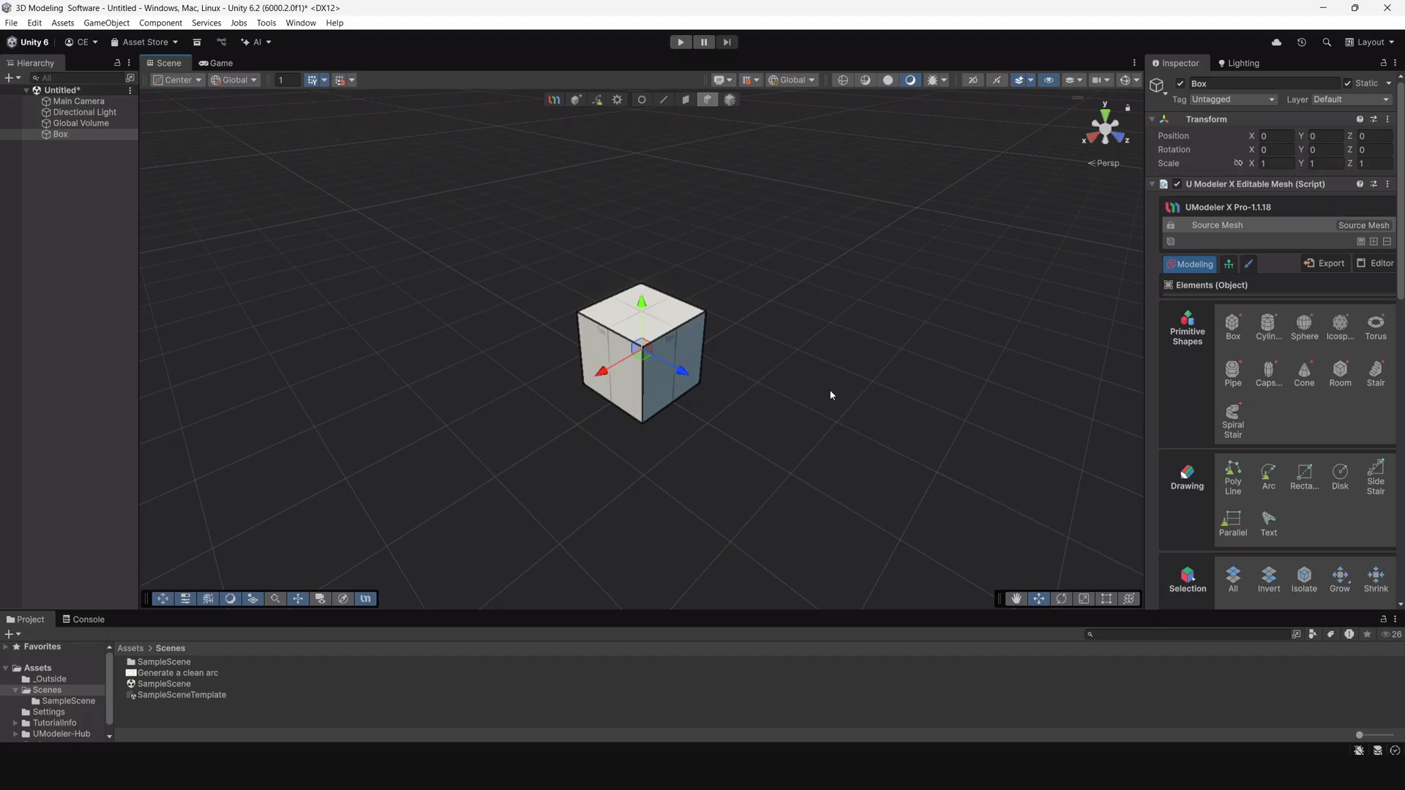
Delete the existing box from the scene.
mouse_move(814, 396)
left_mouse_down("alt")
mouse_move(753, 393)
mouse_move(823, 382)
mouse_move(819, 364)
mouse_move(778, 364)
mouse_move(787, 388)
mouse_move(799, 385)
left_mouse_up("alt")
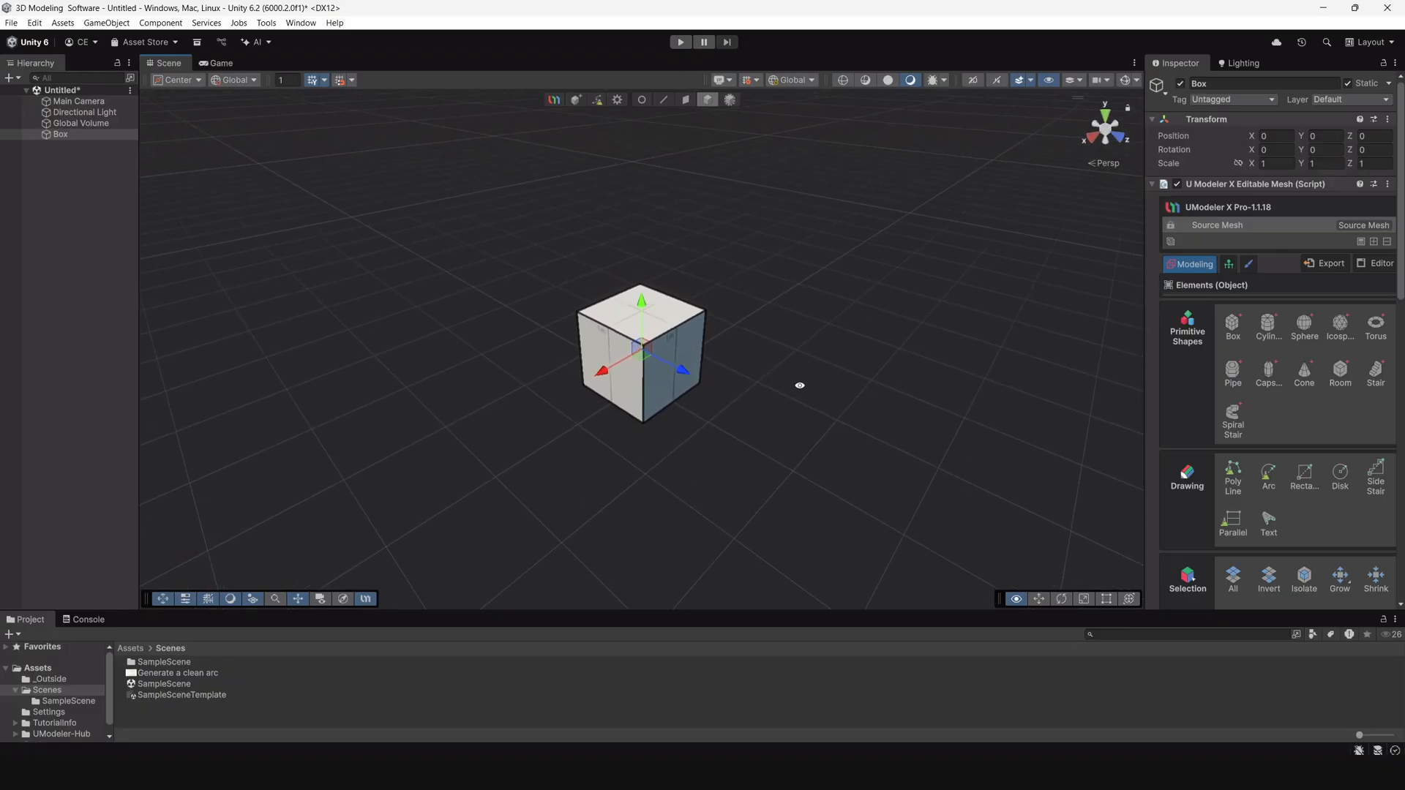
left_click(722, 323)
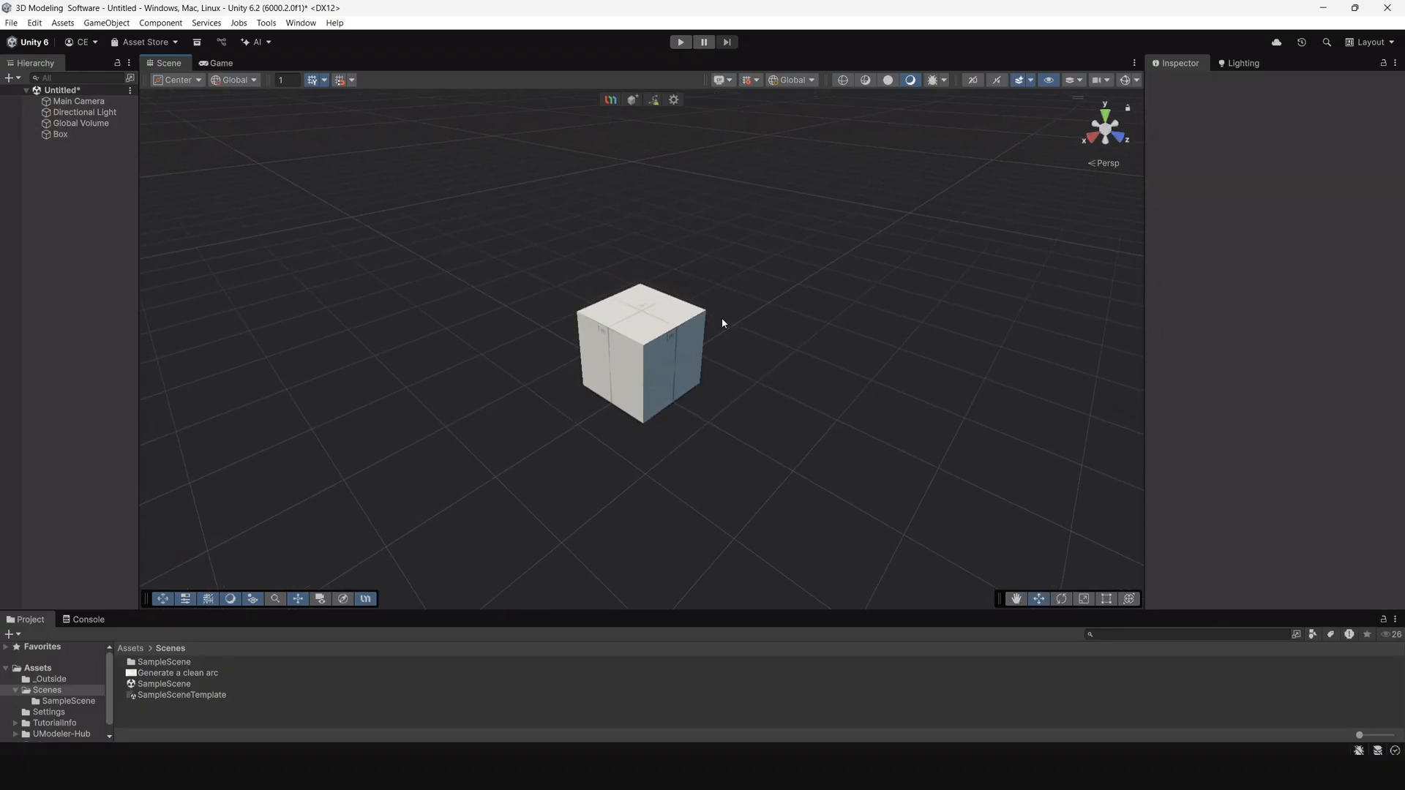
left_click(695, 348)
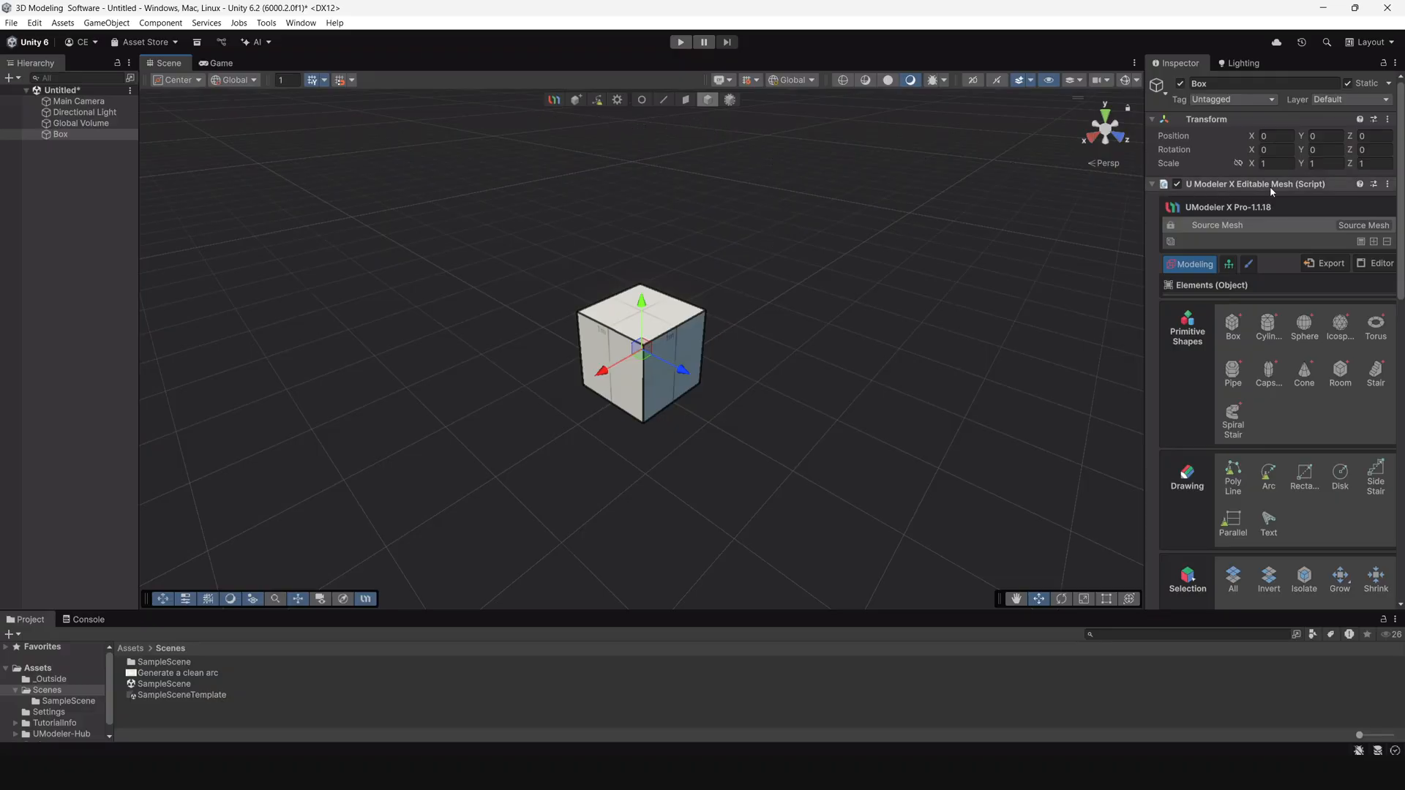
scroll(1271, 186, "down", 3)
scroll(1270, 186, "down", 2)
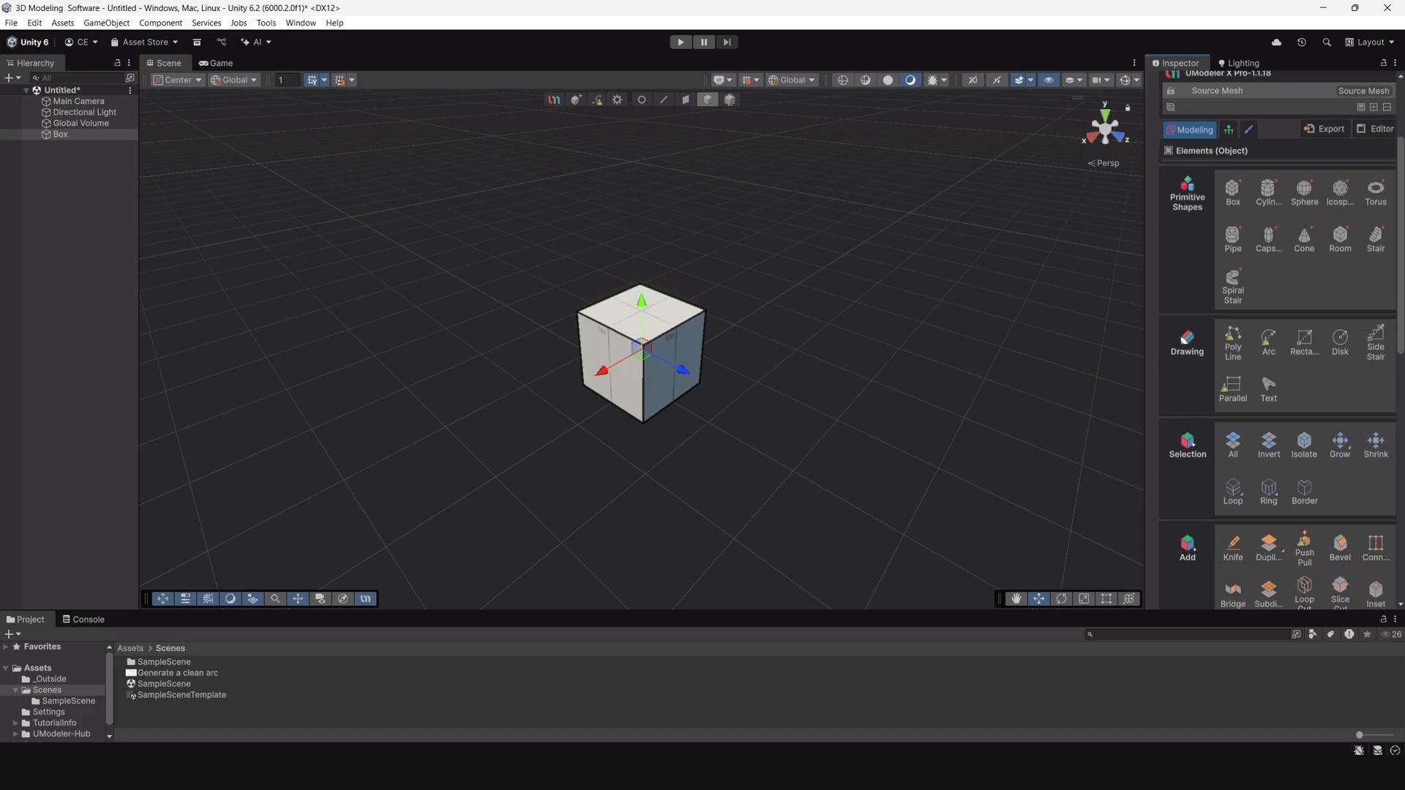
left_click(714, 251)
left_click(676, 353)
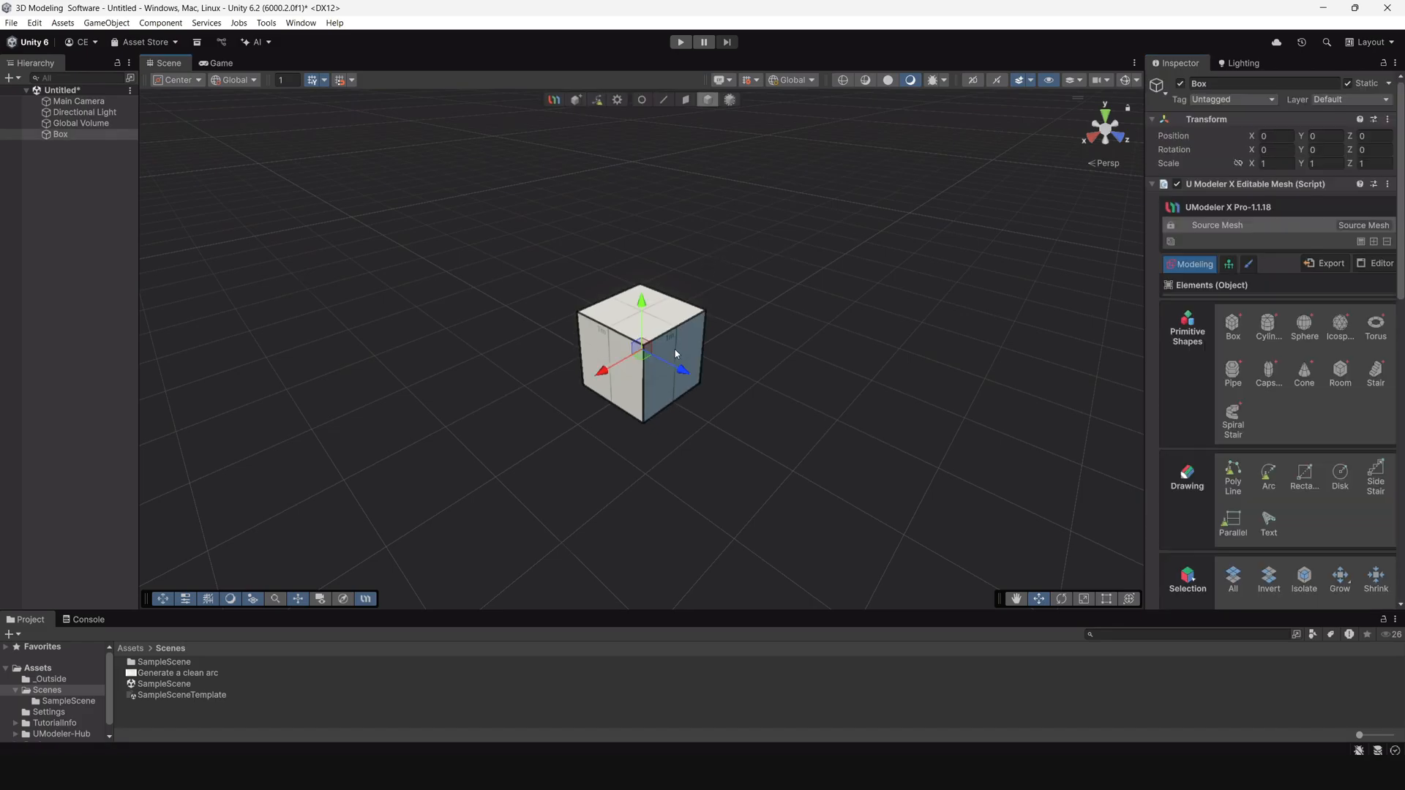
key("Delete")
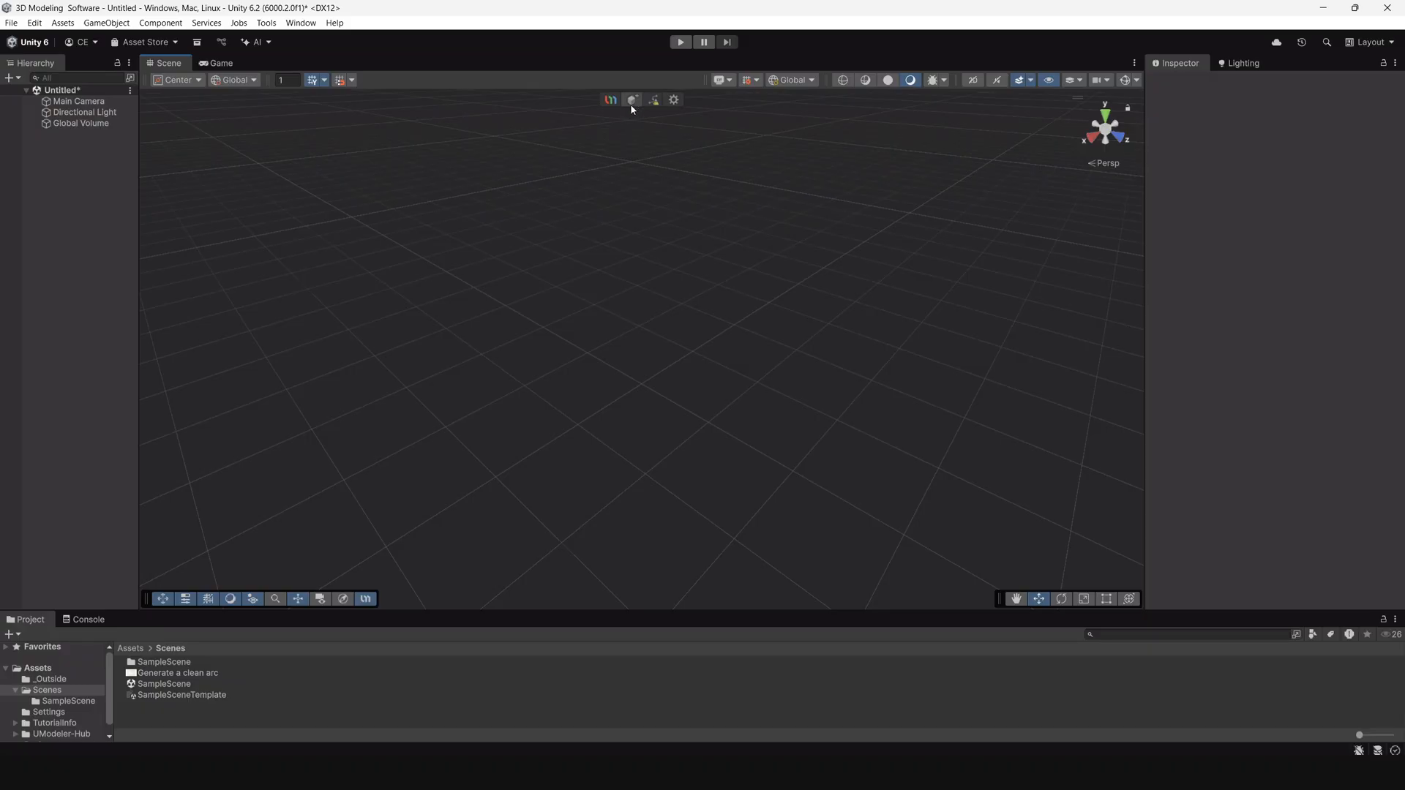
Create a new empty UModeler X object in the scene.
left_click(633, 102)
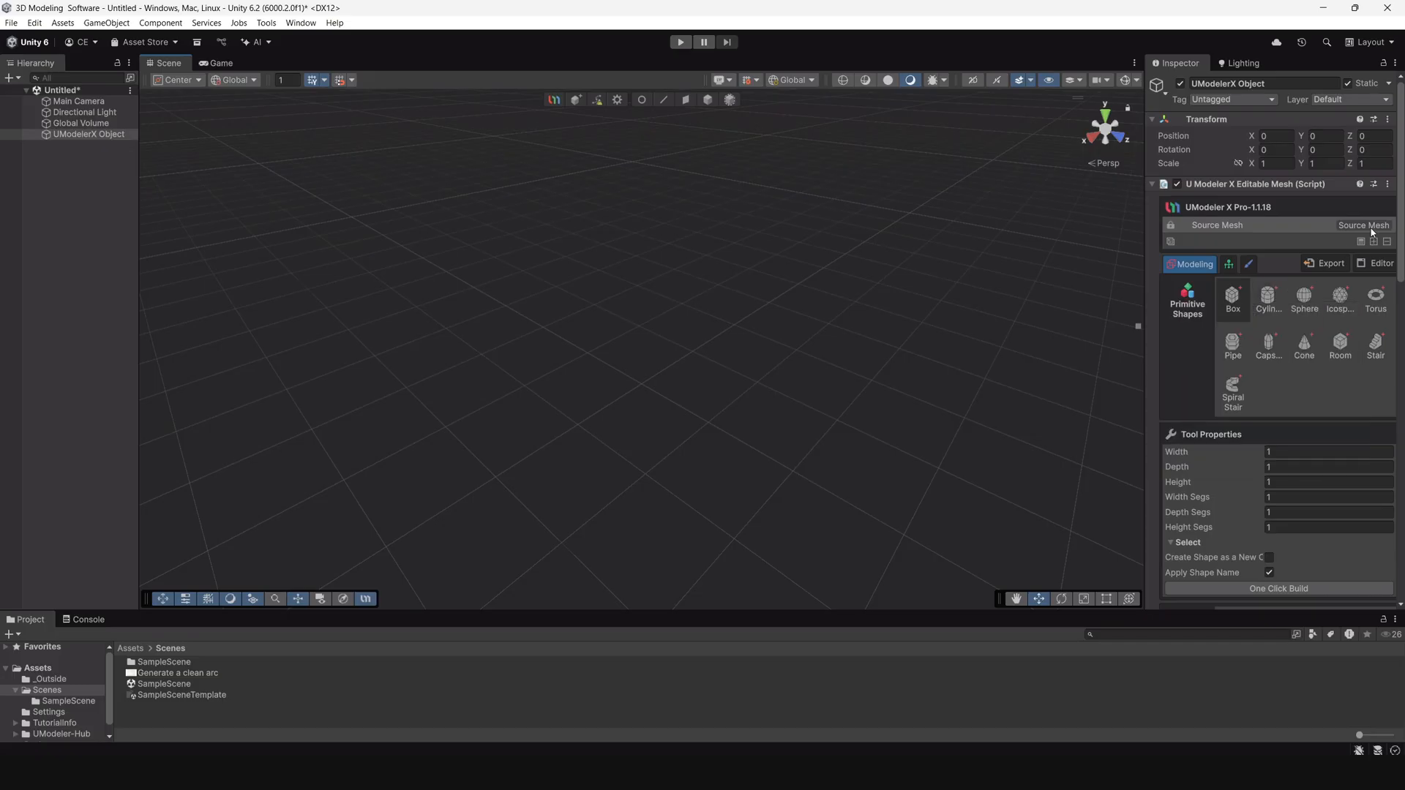
scroll(1269, 308, "down", 10)
scroll(1284, 288, "up", 10)
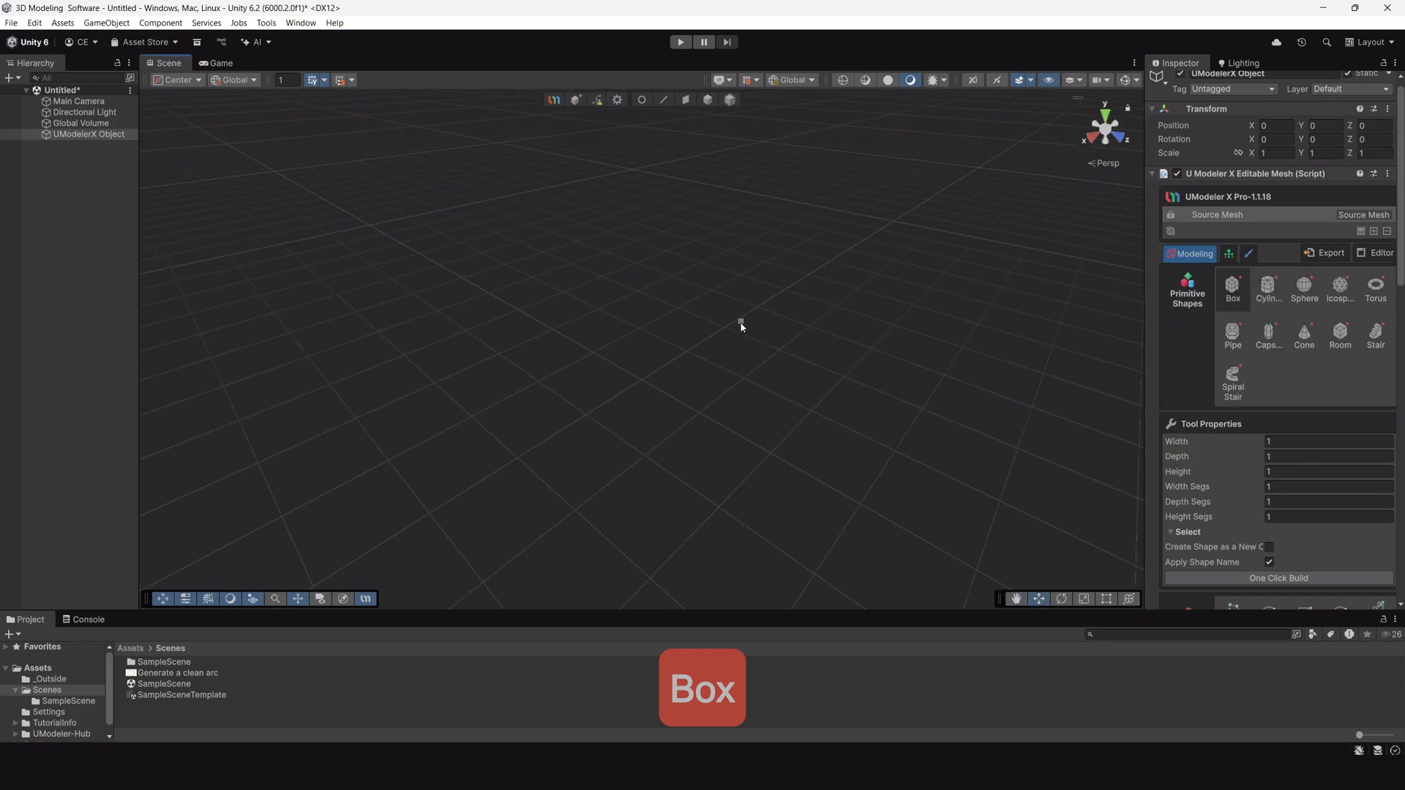
Draw a box about 1.01 wide, 0.98 deep and 1.02 high on the grid, then return to object mode and deselect it.
left_click_drag(740, 322, 769, 329, "alt")
mouse_move(720, 364)
right_mouse_down("alt")
mouse_move(731, 426)
mouse_move(701, 415)
right_mouse_up("alt")
left_click_drag(643, 385, 755, 376)
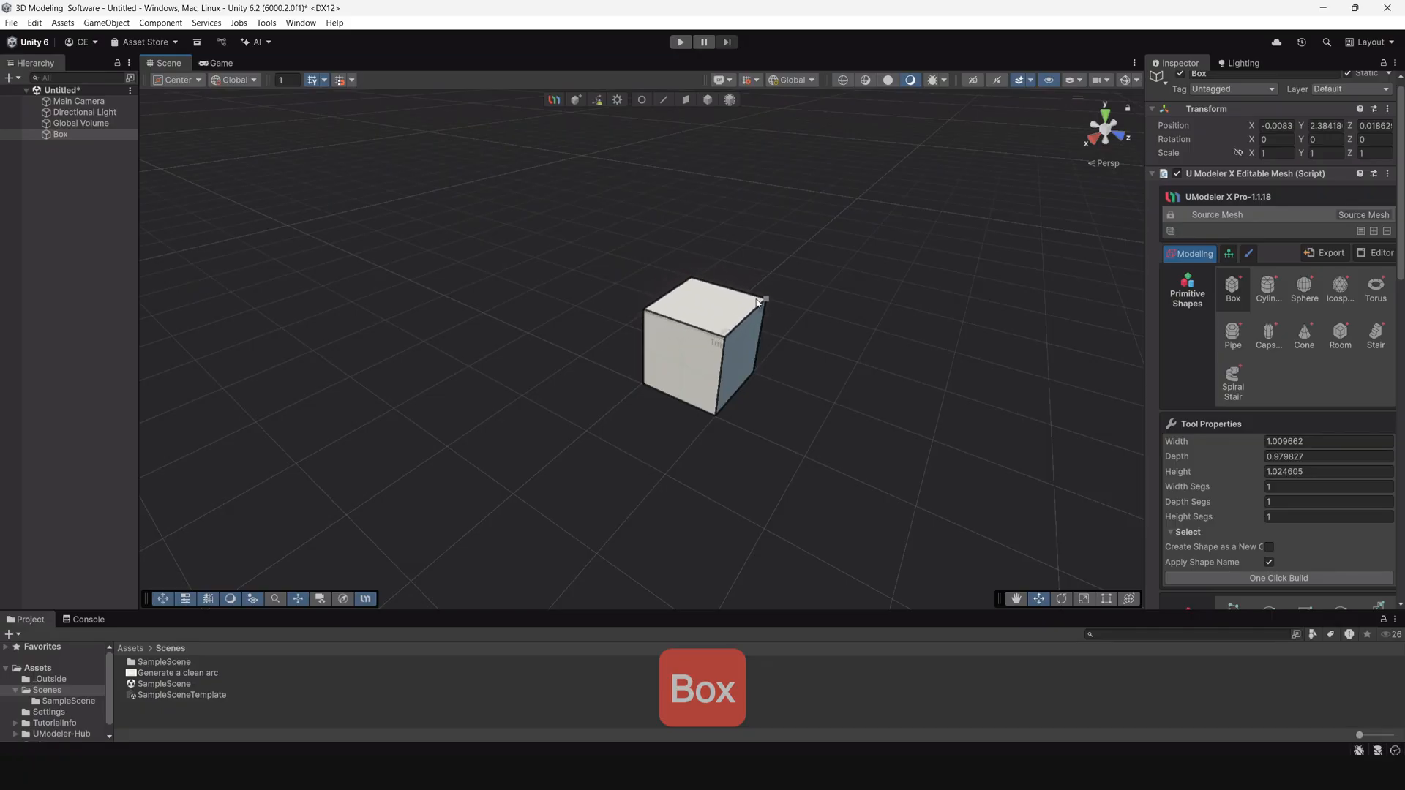
left_click_drag(834, 419, 801, 383, "alt")
key("f")
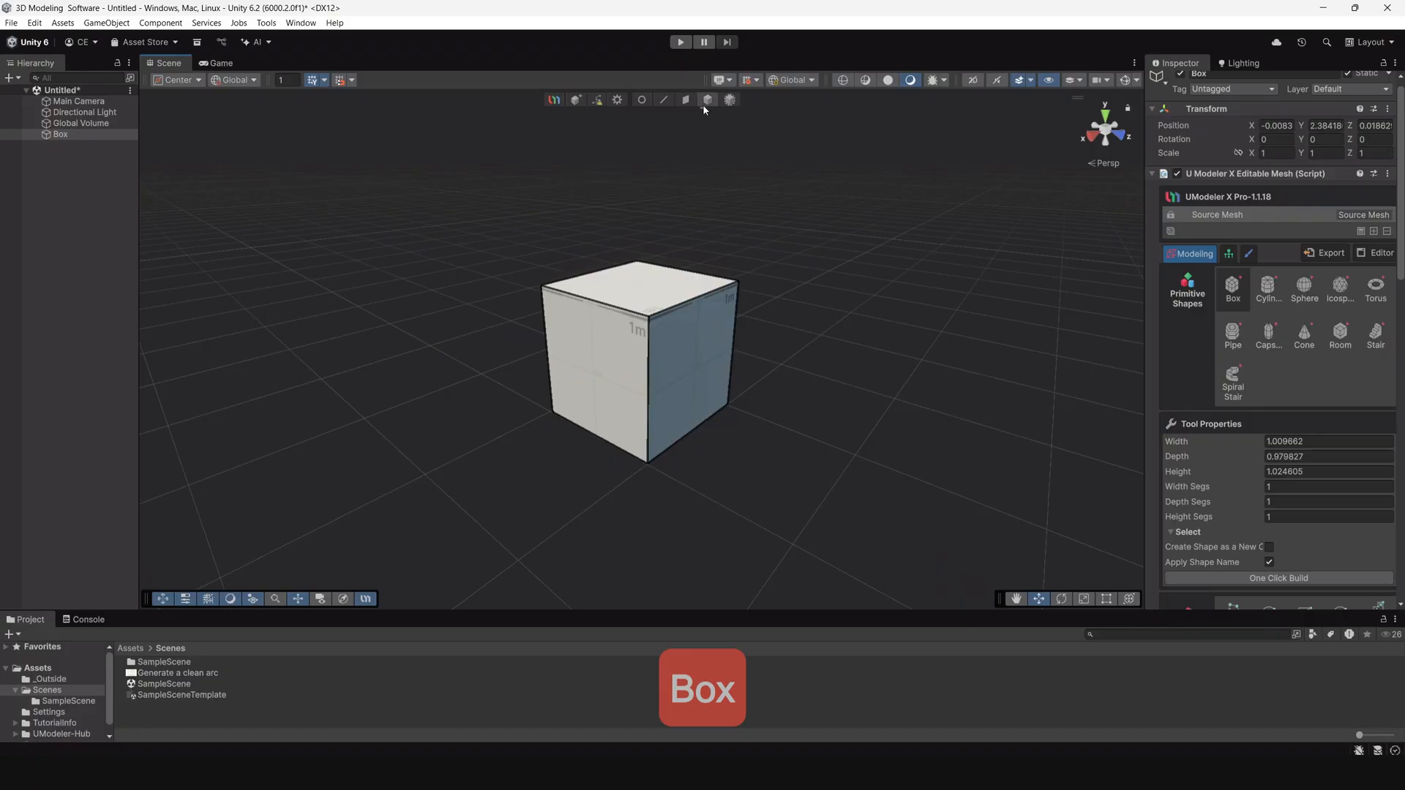
left_click(707, 99)
scroll(726, 297, "down", 2)
mouse_move(725, 297)
left_mouse_down("alt")
mouse_move(520, 322)
mouse_move(788, 322)
mouse_move(703, 310)
left_mouse_up("alt")
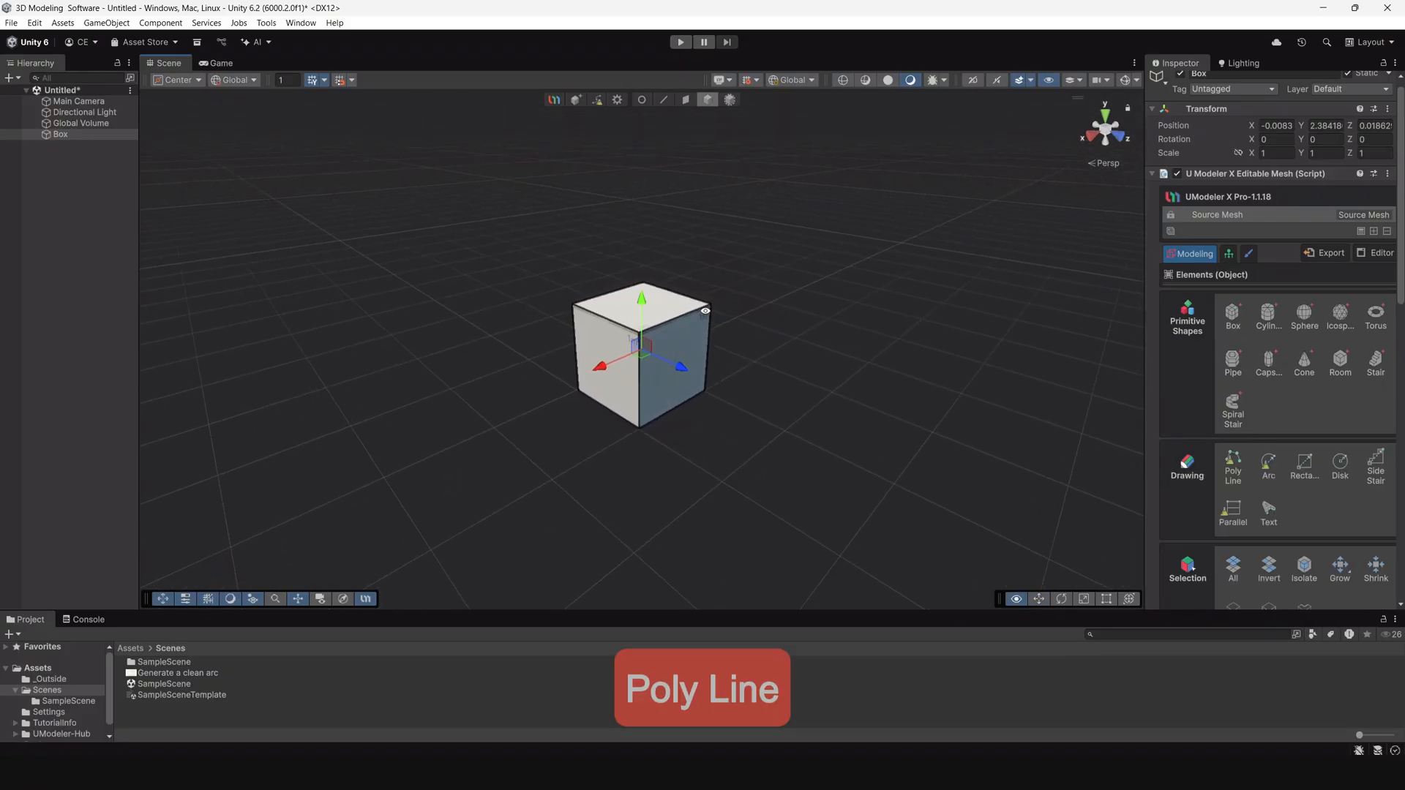
left_click(730, 147)
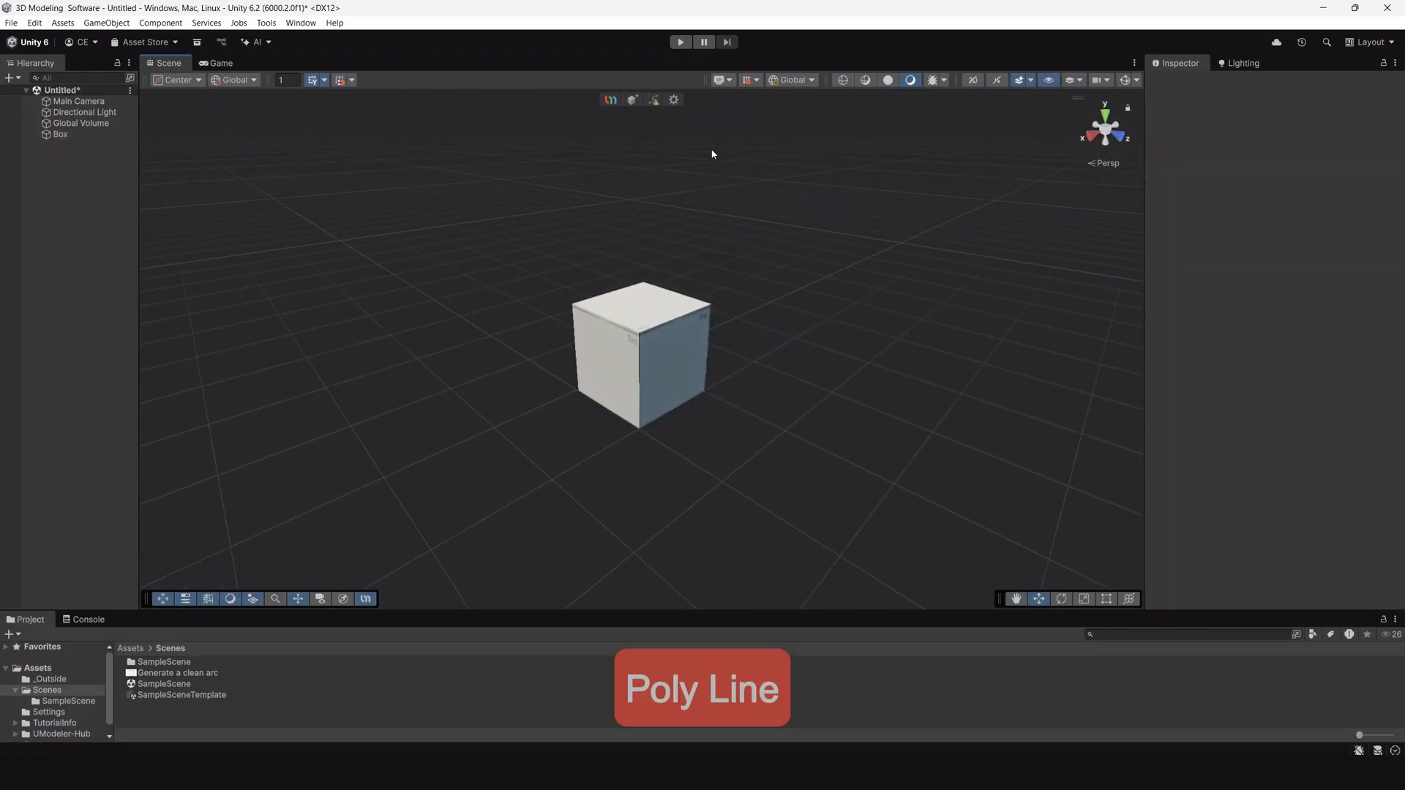
Create another UModeler X object and activate the Poly Line tool for it.
left_click(633, 100)
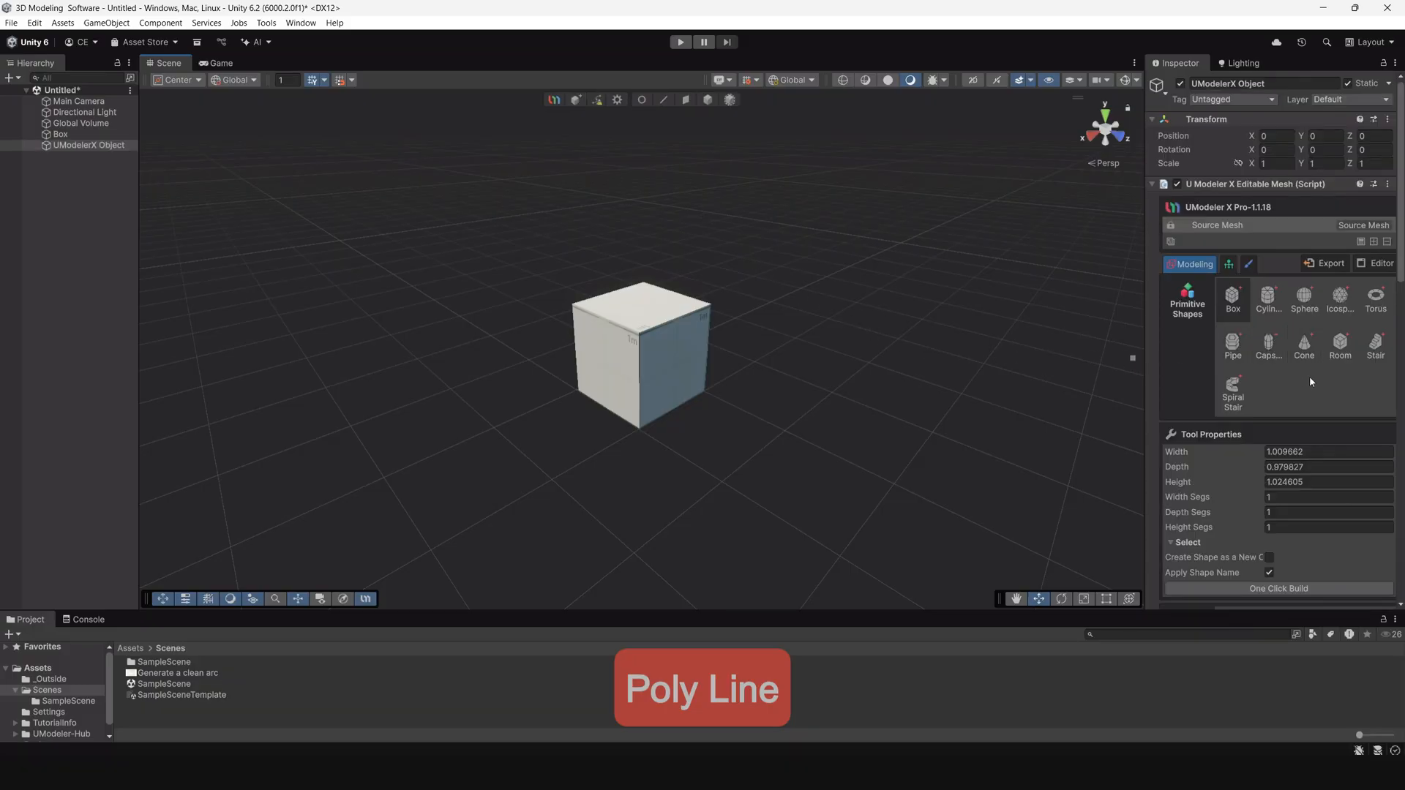
scroll(1310, 376, "down", 3)
scroll(1292, 463, "down", 1)
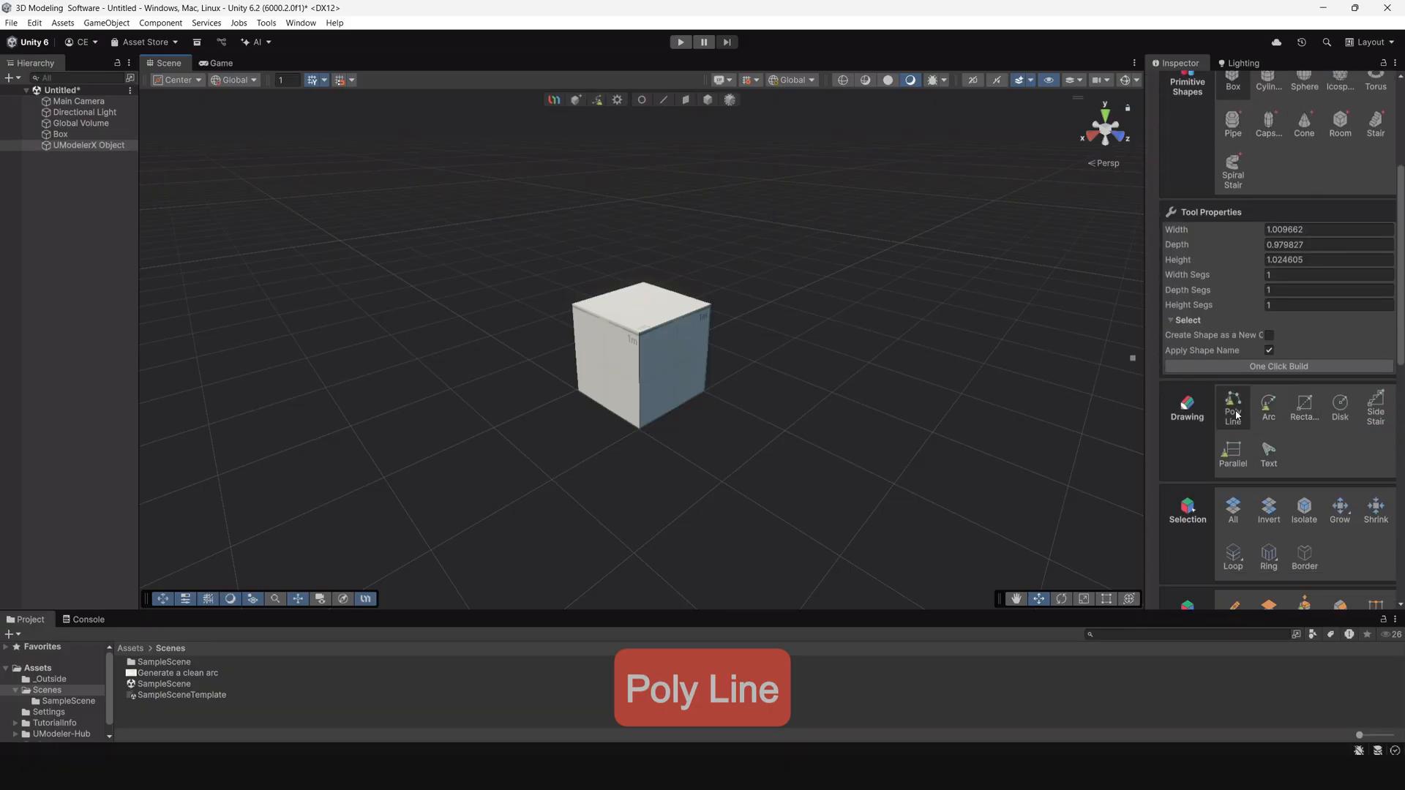
left_click(1236, 415)
middle_click_drag(784, 389, 708, 368)
scroll(708, 371, "down", 4)
left_click_drag(694, 345, 876, 360, "alt")
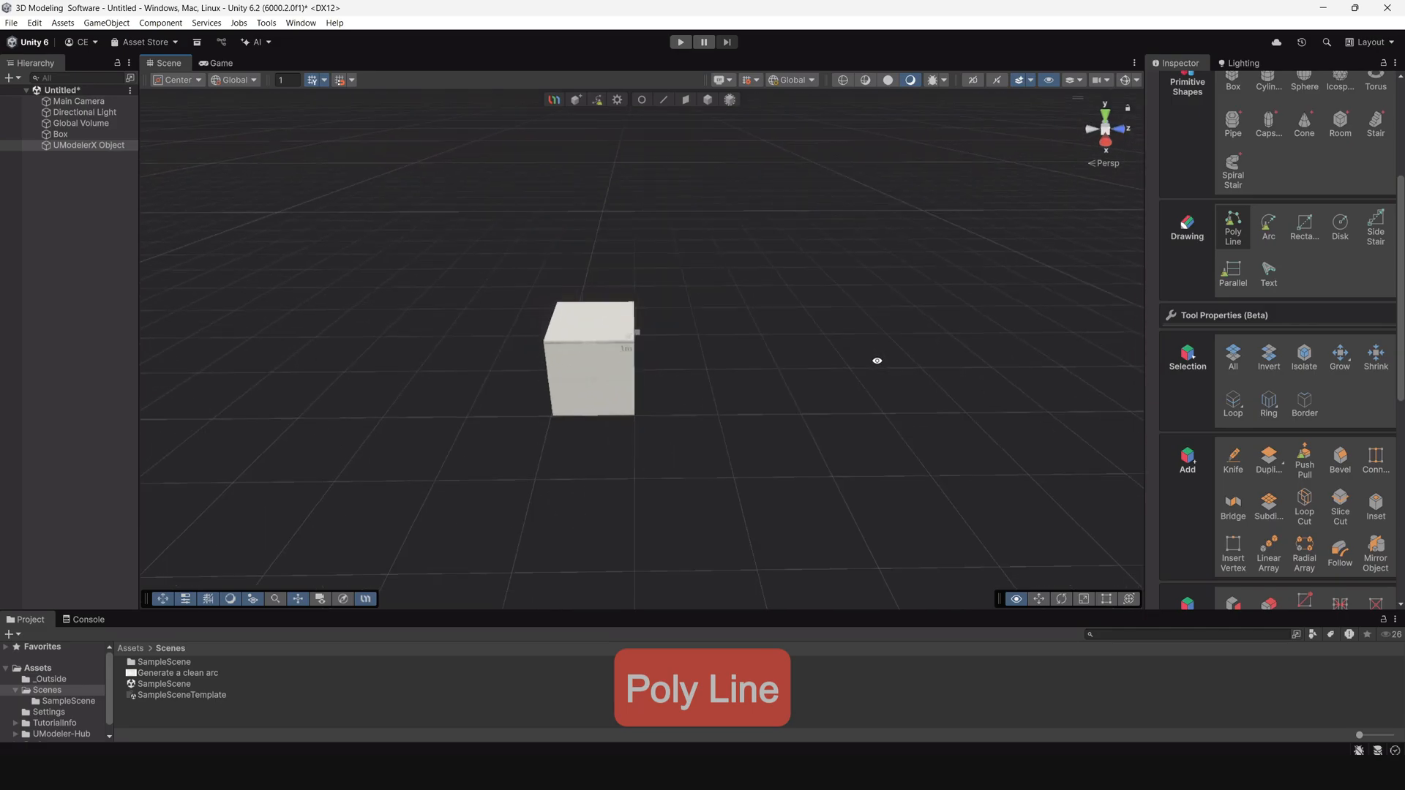
Draw a closed nine-sided polygon on the grid beside the box, with a notch along its far edge.
left_click(742, 342)
left_click(710, 376)
left_click(708, 480)
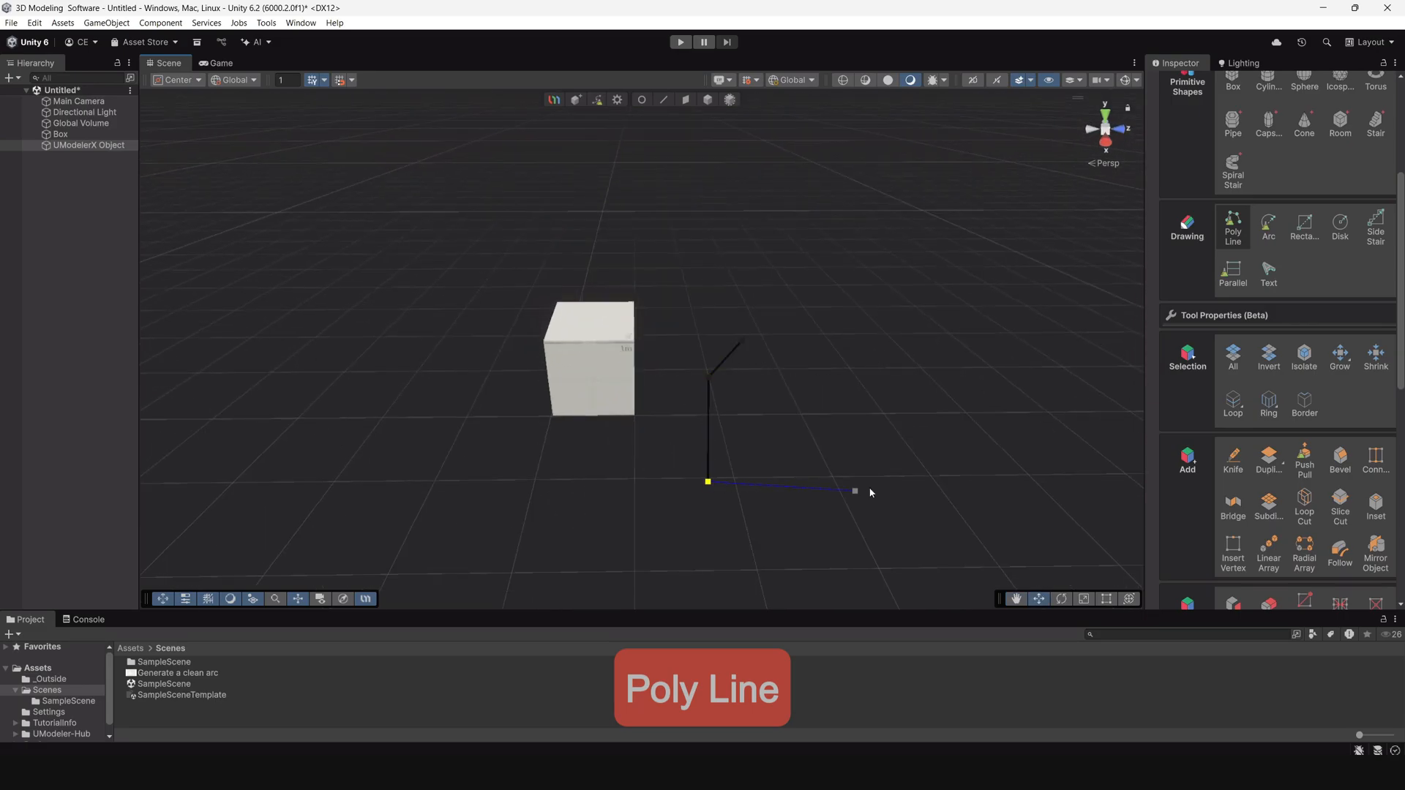
left_click(927, 479)
left_click(972, 405)
left_click(945, 326)
left_click(845, 327)
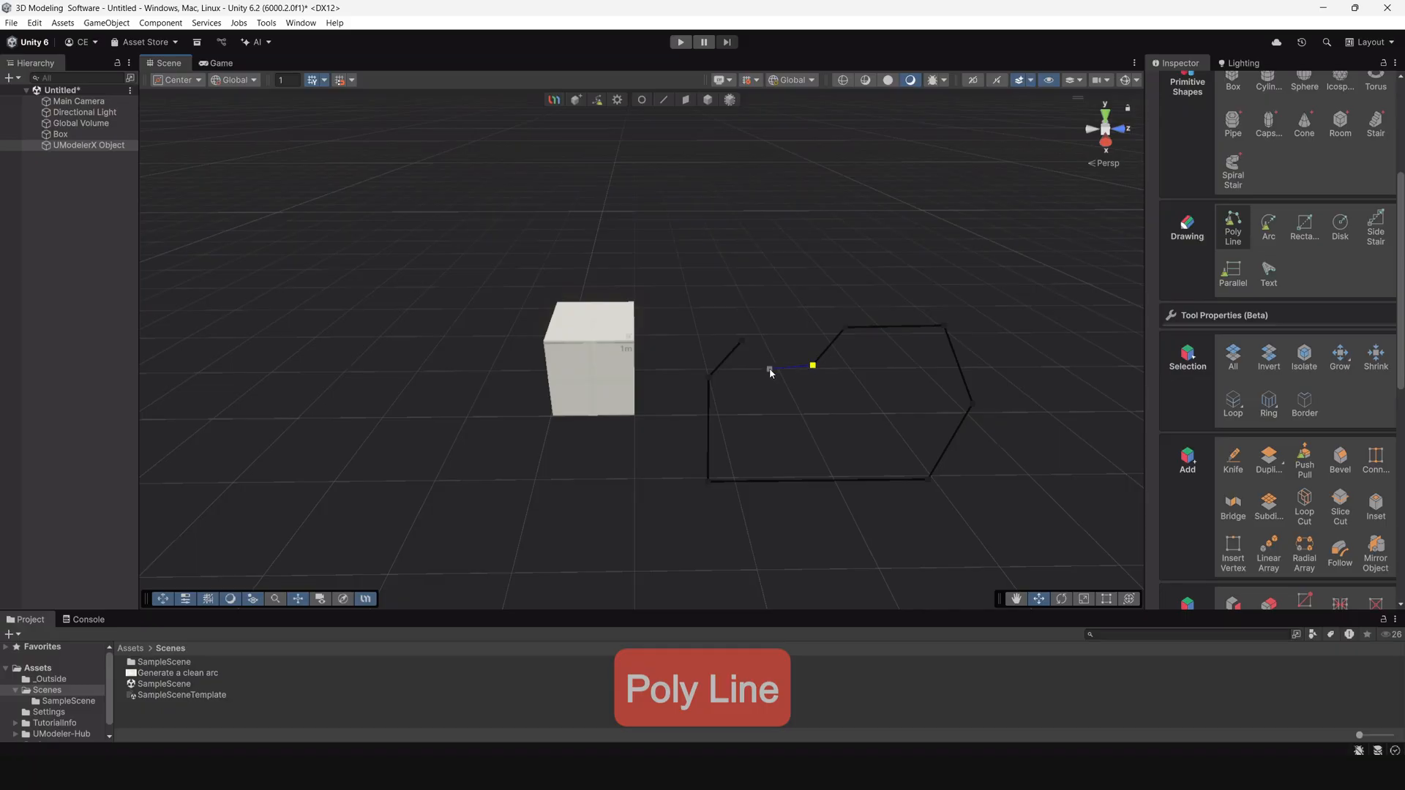
left_click(741, 342)
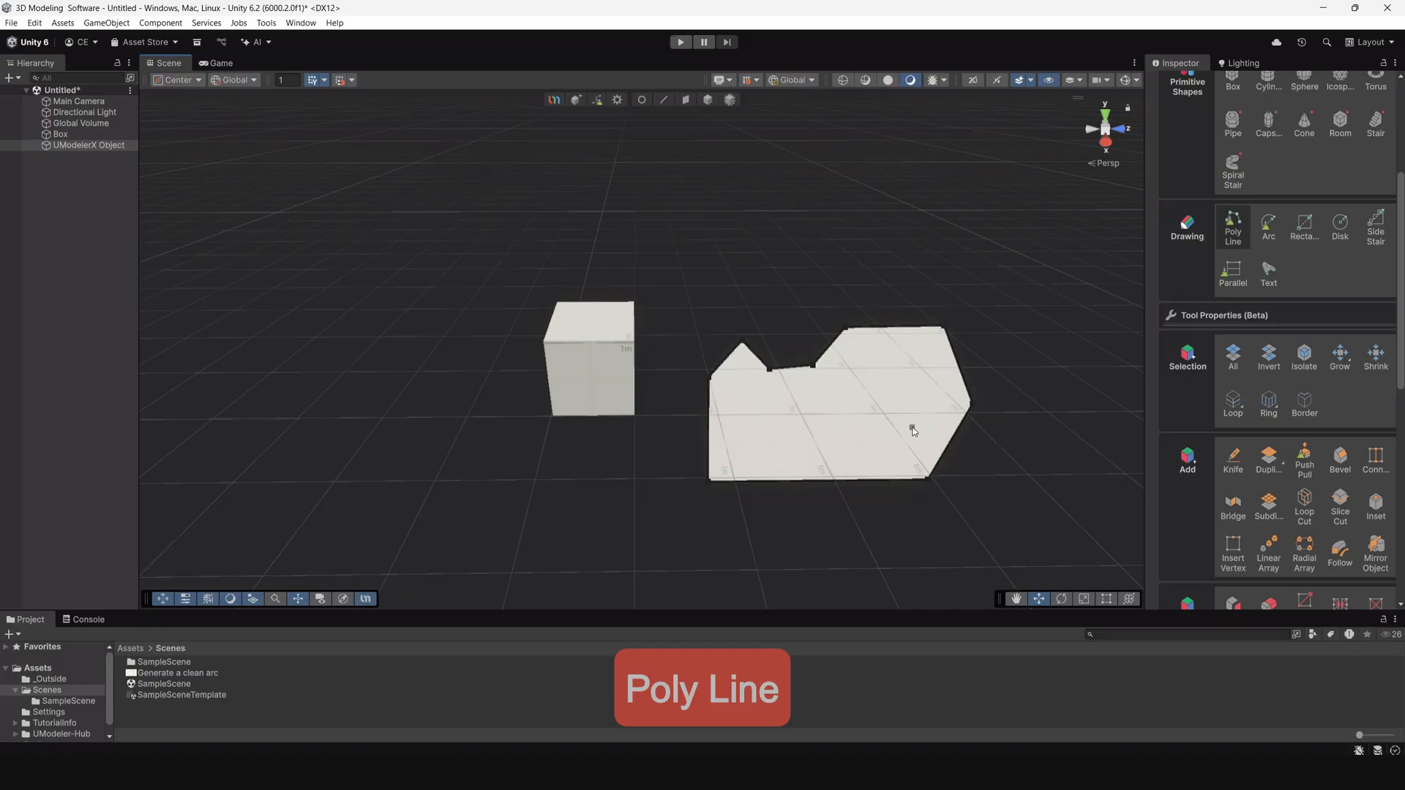
left_click_drag(910, 430, 783, 209, "alt")
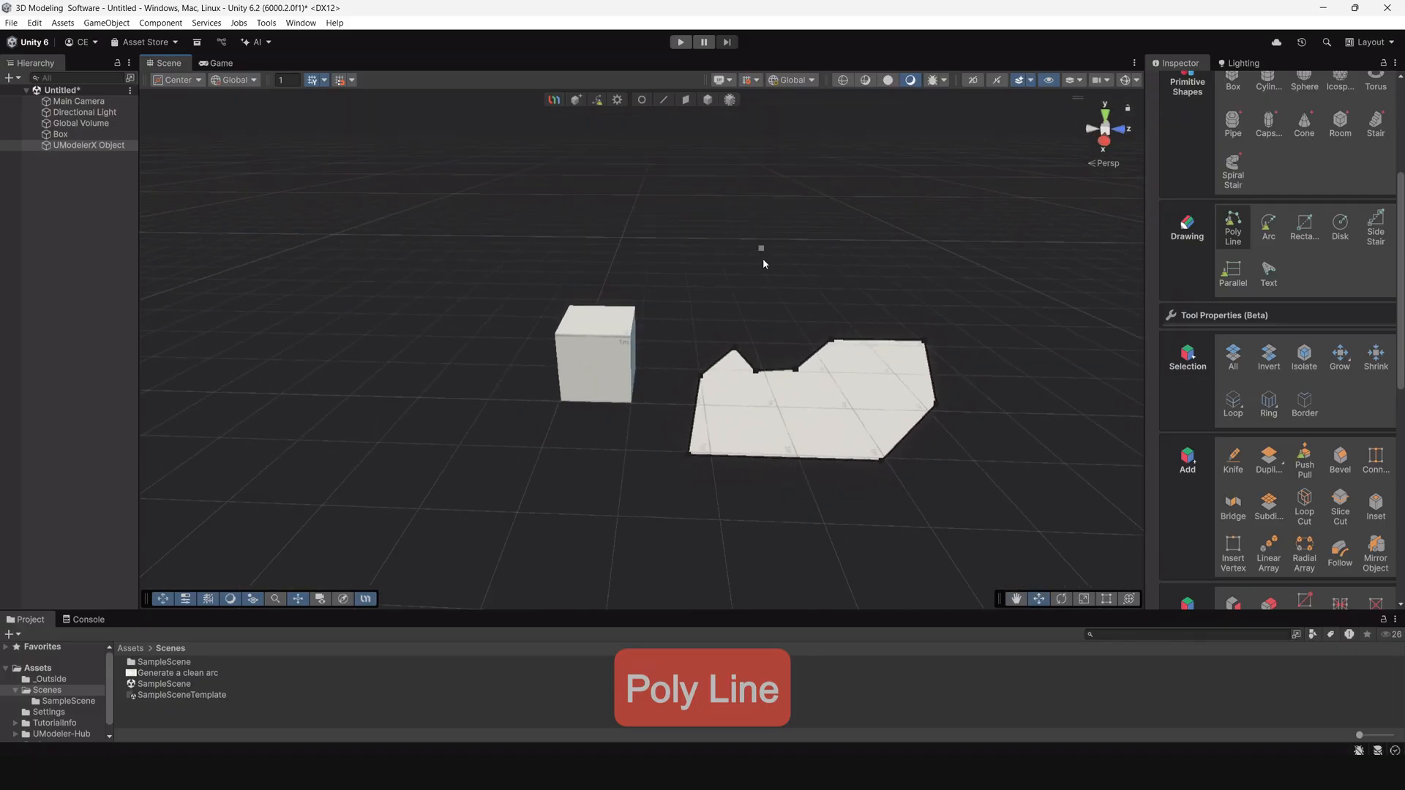
scroll(762, 258, "up", 6)
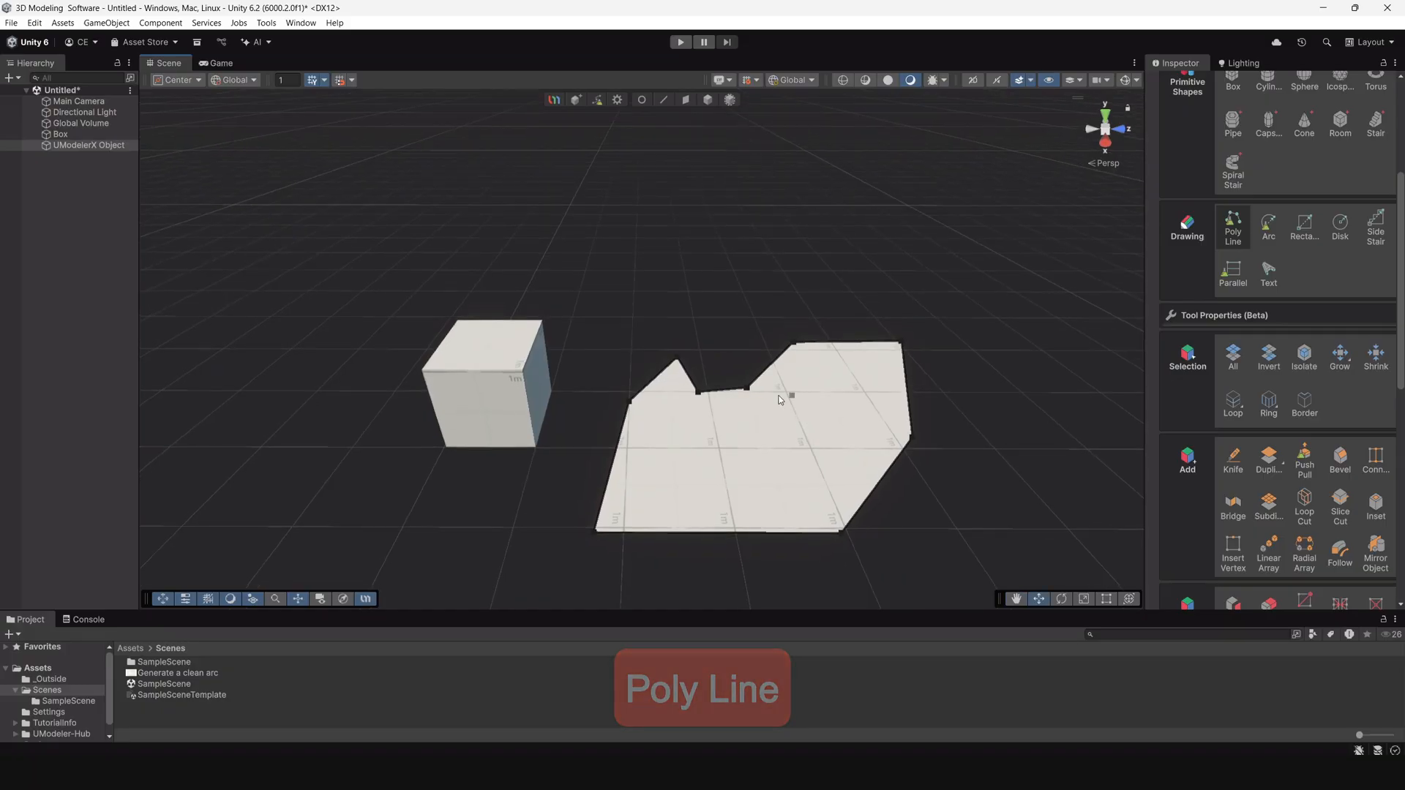
left_click(712, 101)
Draw a rectangle on the grid beside the polygon, set its width to 2.85 and depth to 2.28, and deselect the object.
scroll(803, 421, "down", 3)
middle_click_drag(796, 394, 653, 397)
left_click(1304, 253)
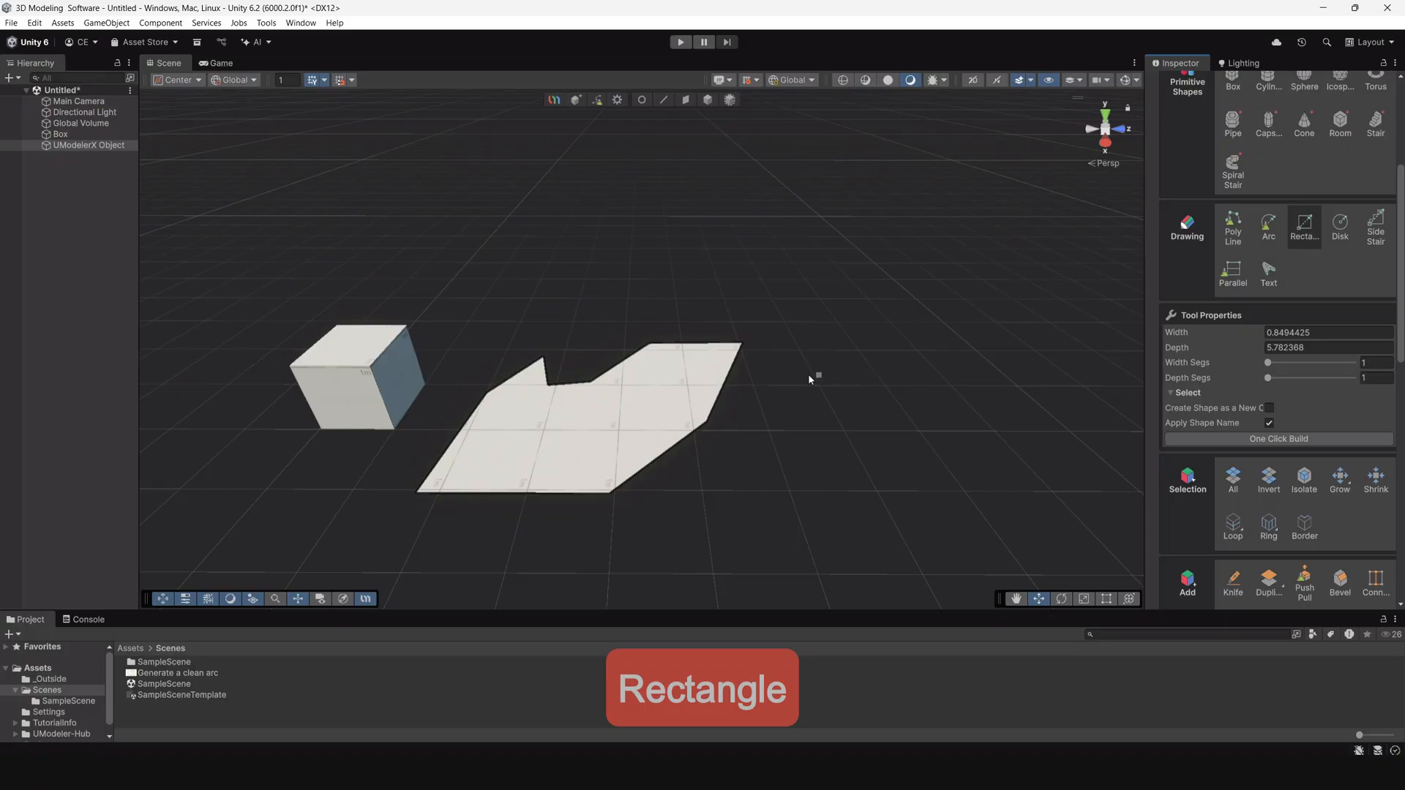
left_click_drag(800, 351, 1048, 469)
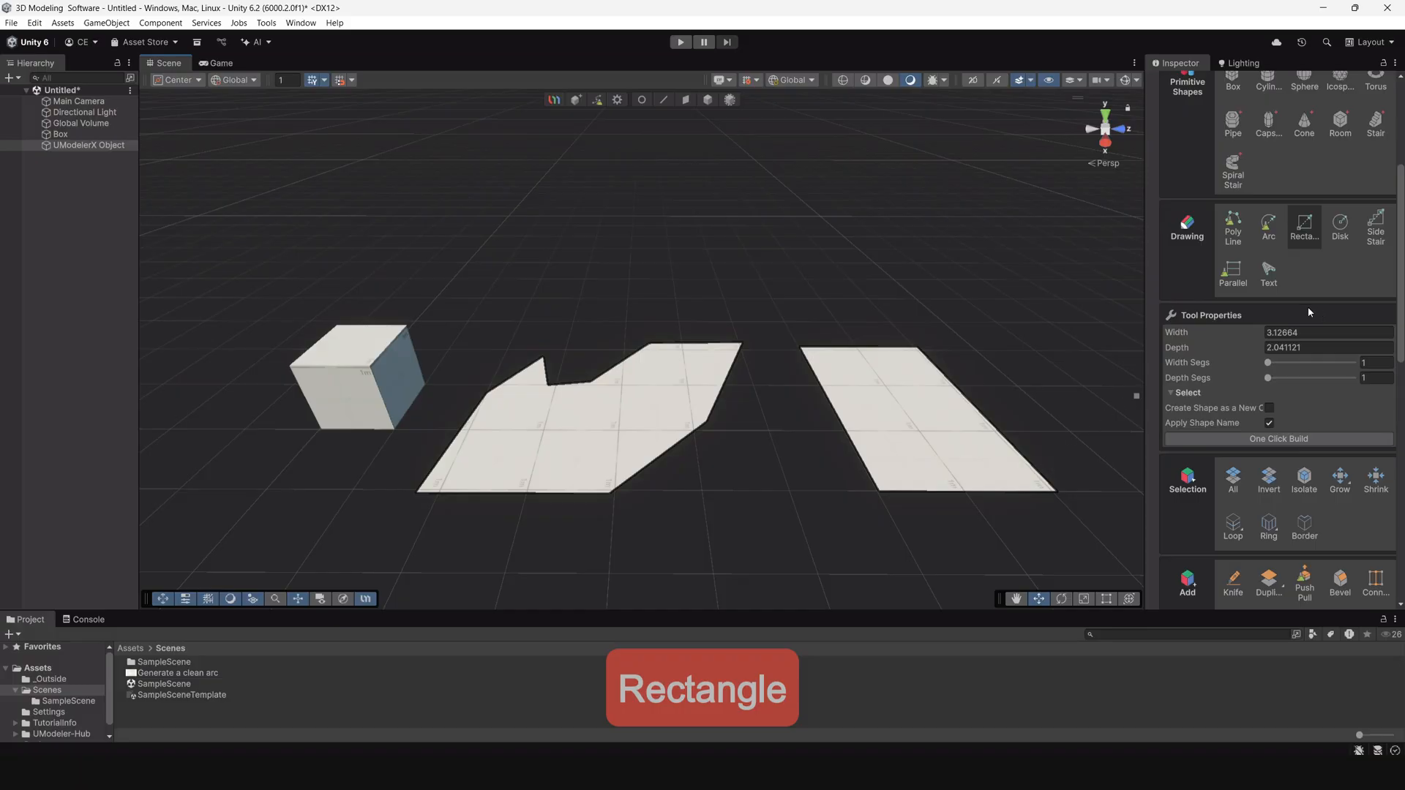
mouse_move(1255, 336)
left_mouse_down()
mouse_move(1290, 338)
mouse_move(1252, 349)
left_mouse_up()
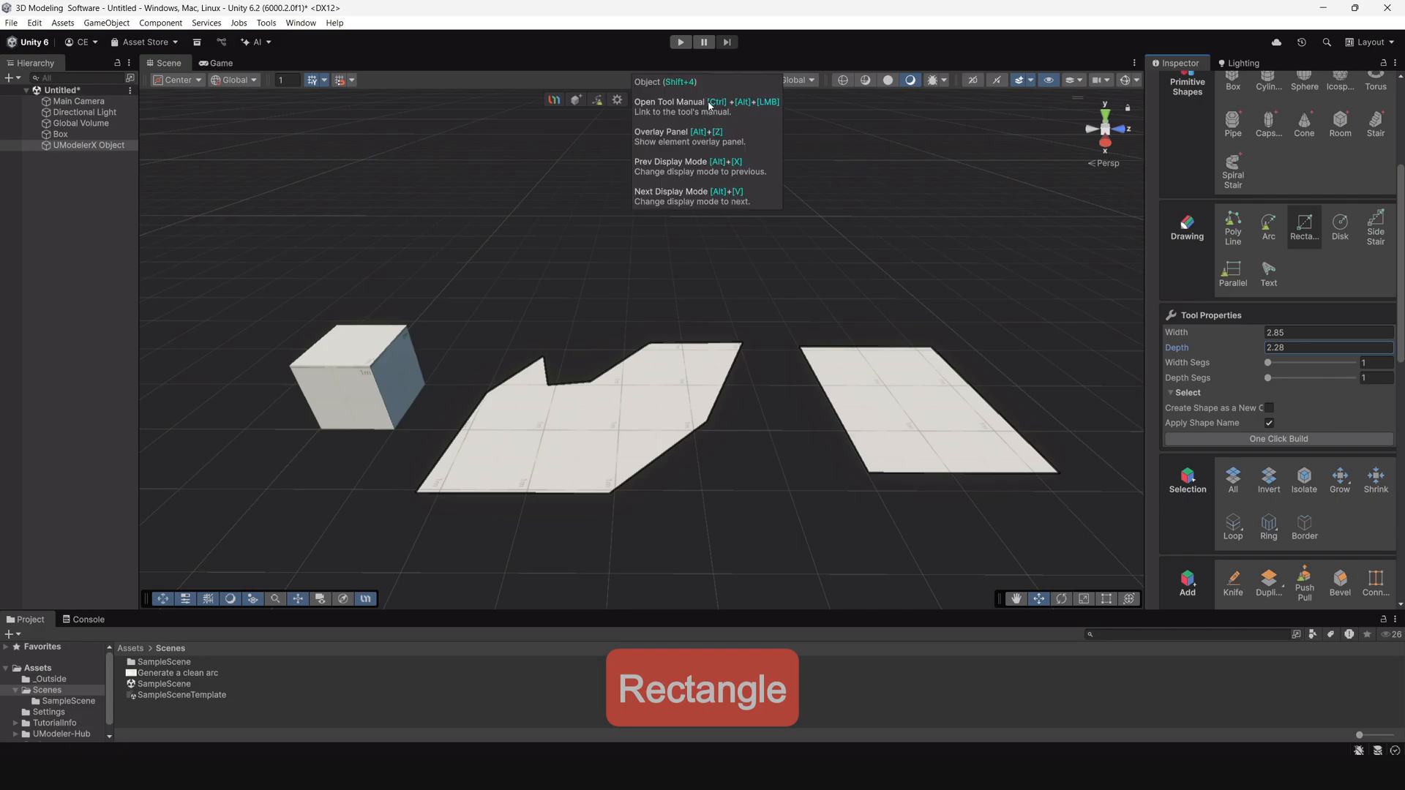
left_click(708, 104)
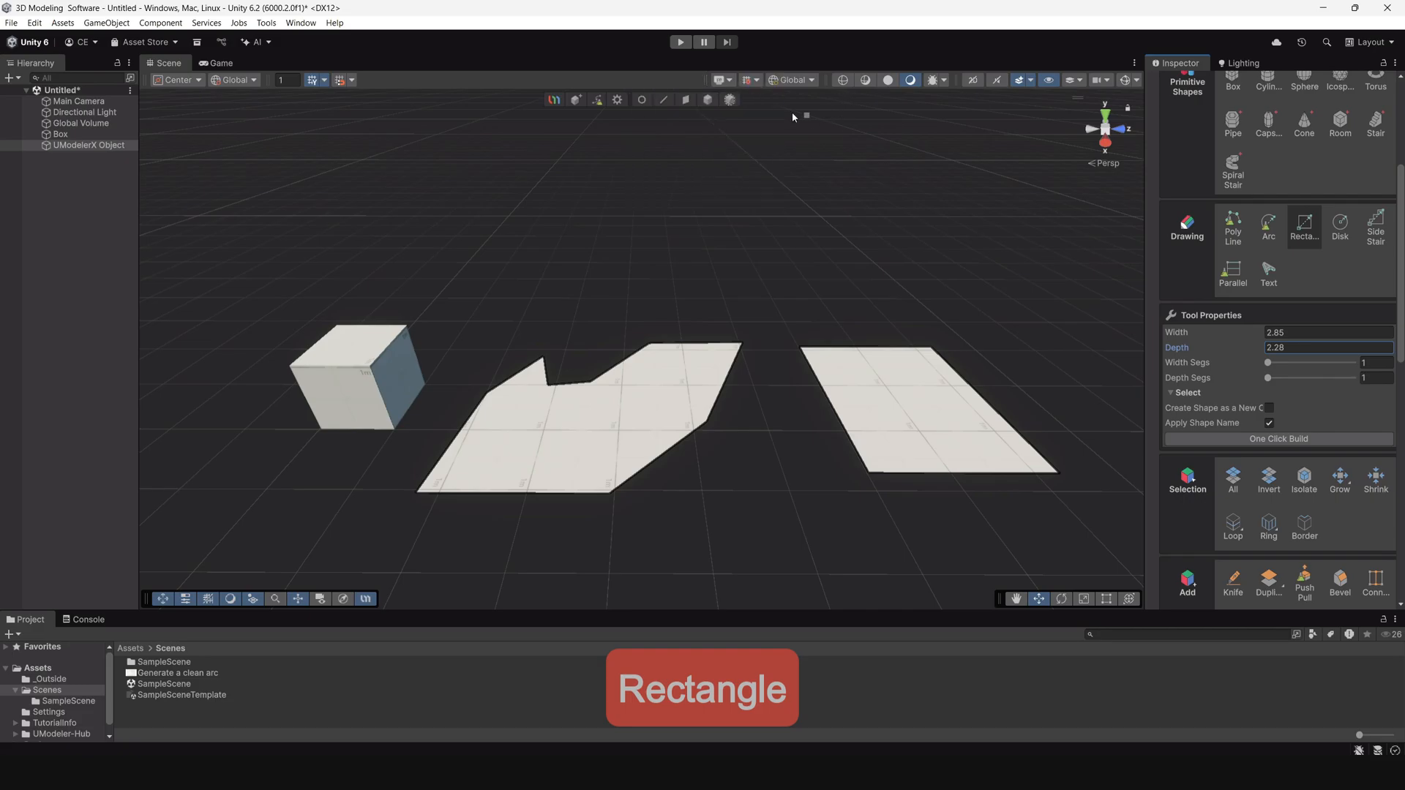
left_click(638, 289)
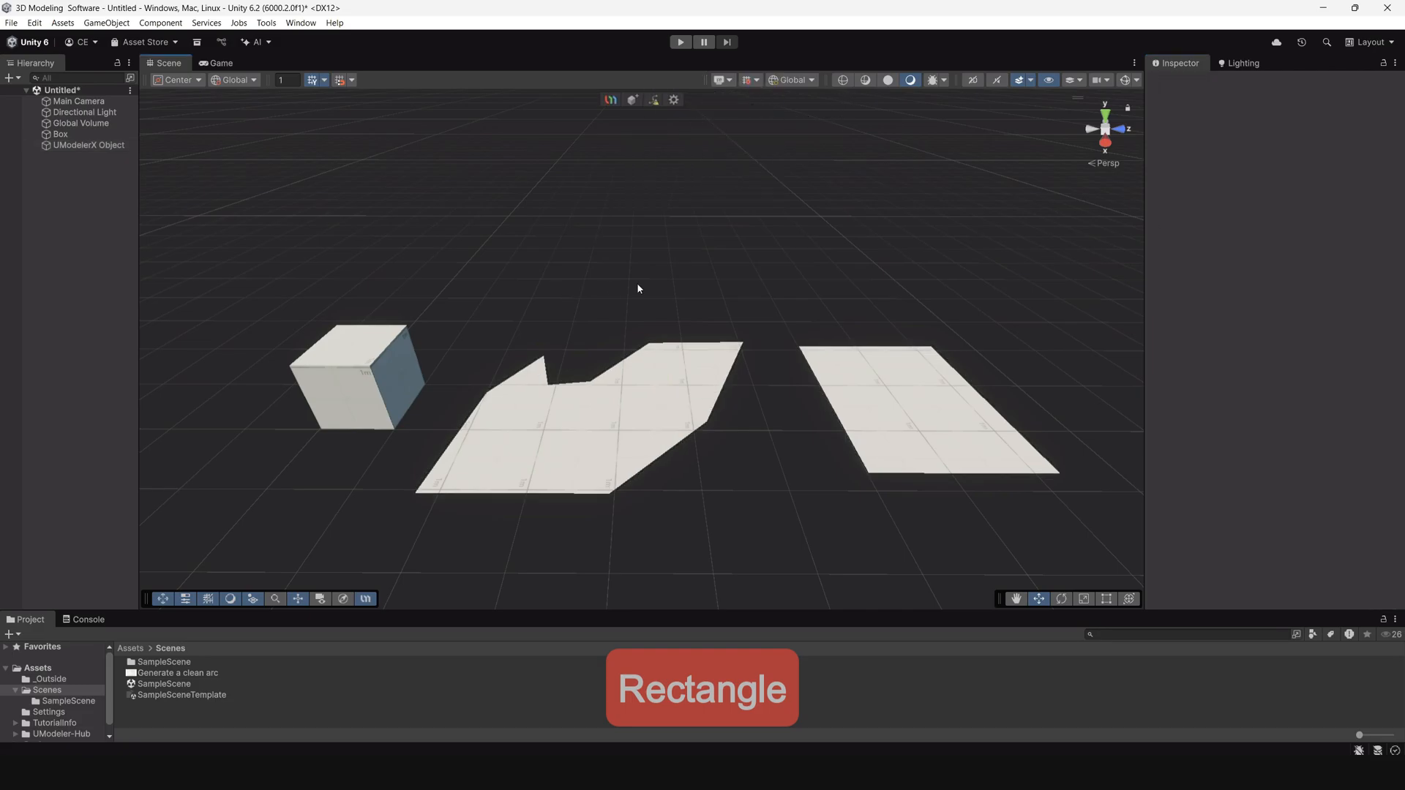
Create a new UModeler X object and draw a rectangle about 0.50 by 0.23 on the box's front face.
left_click(634, 100)
left_click(1304, 447)
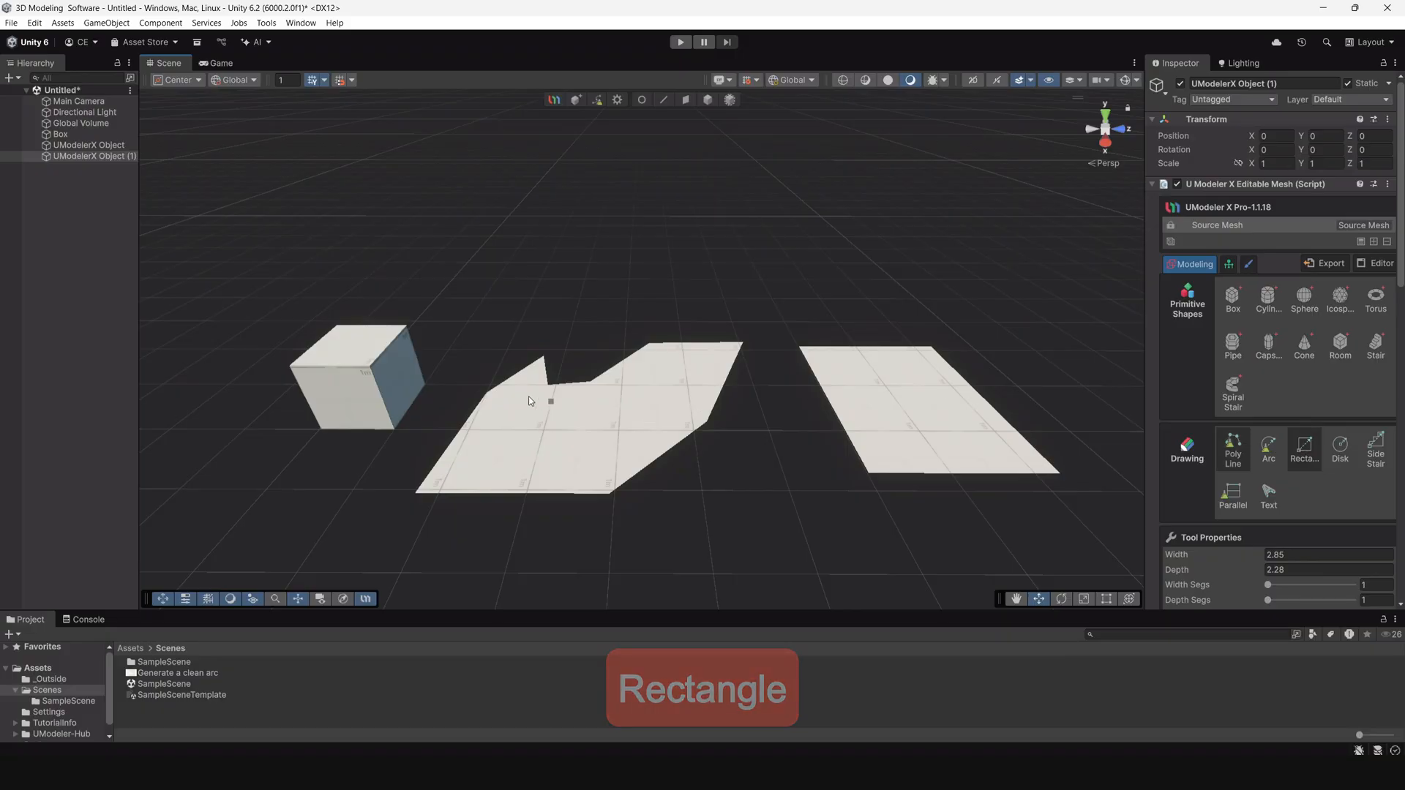
left_click_drag(331, 376, 355, 410)
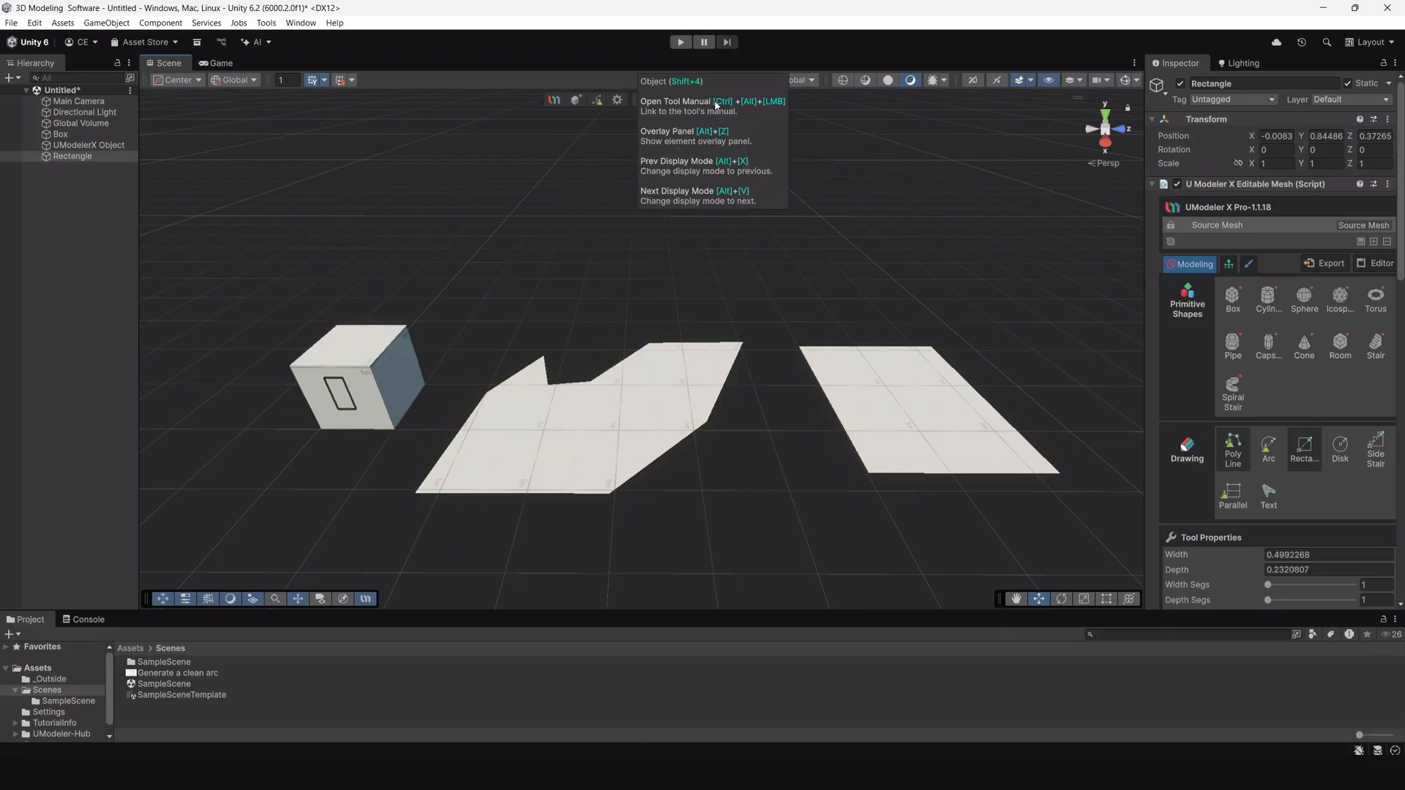
left_click(714, 101)
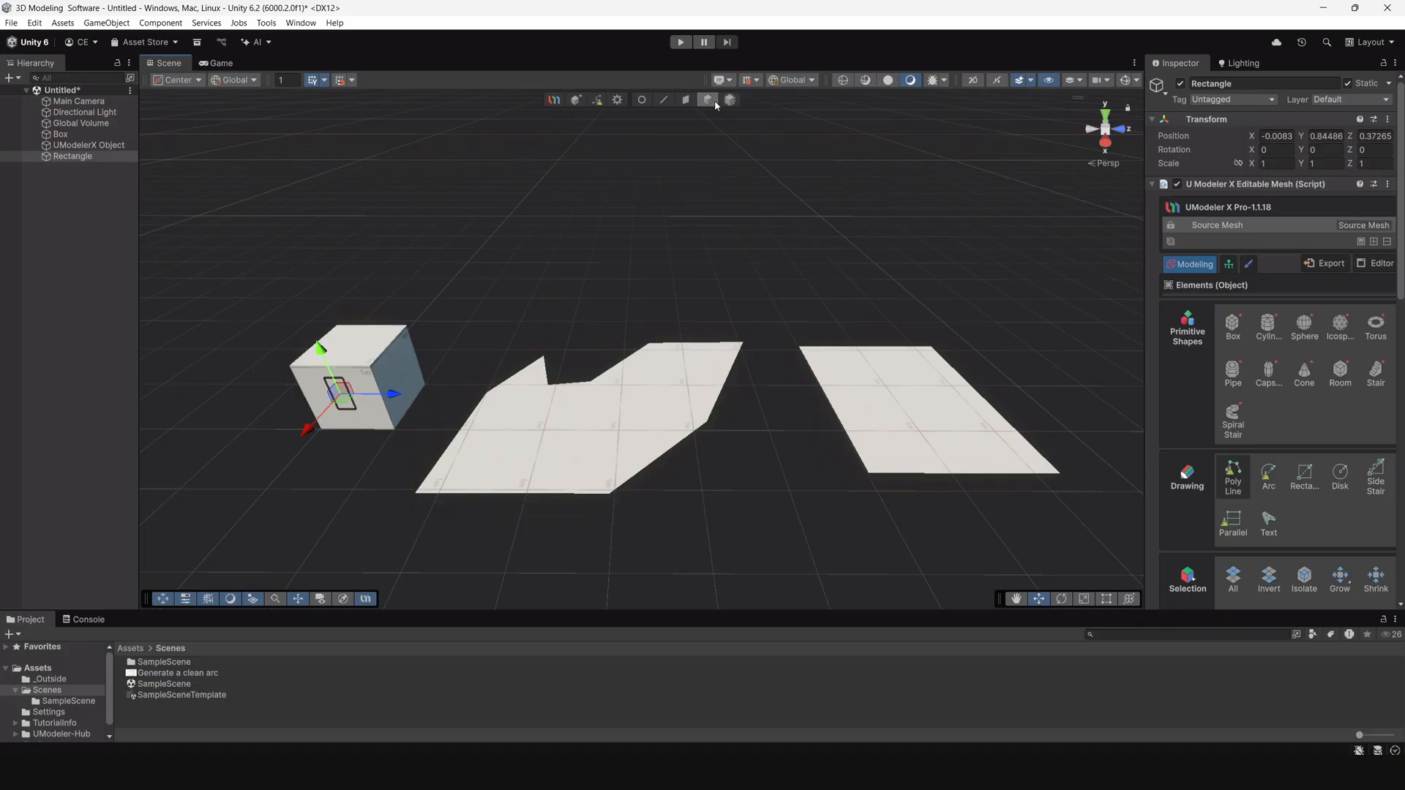
left_click(752, 240)
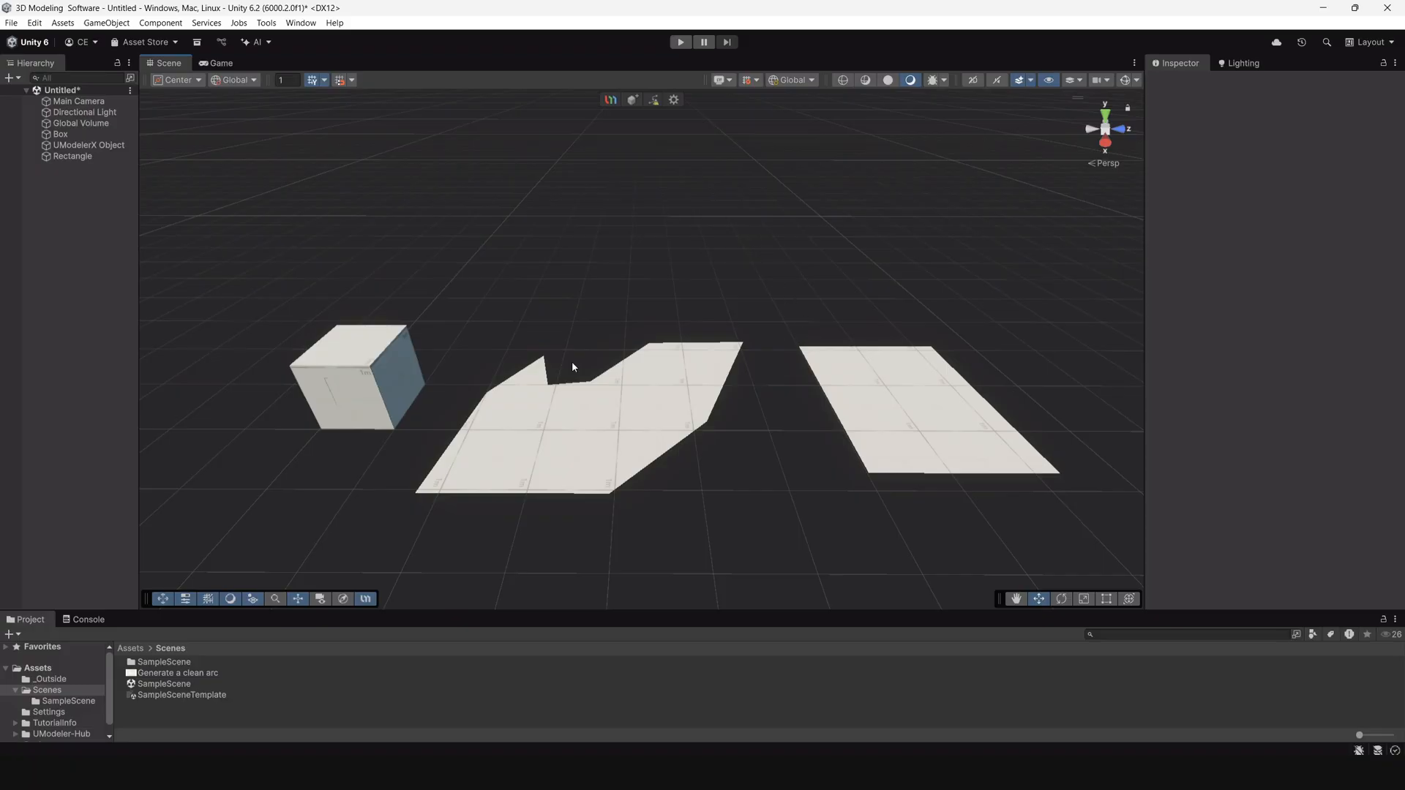
left_click(397, 369)
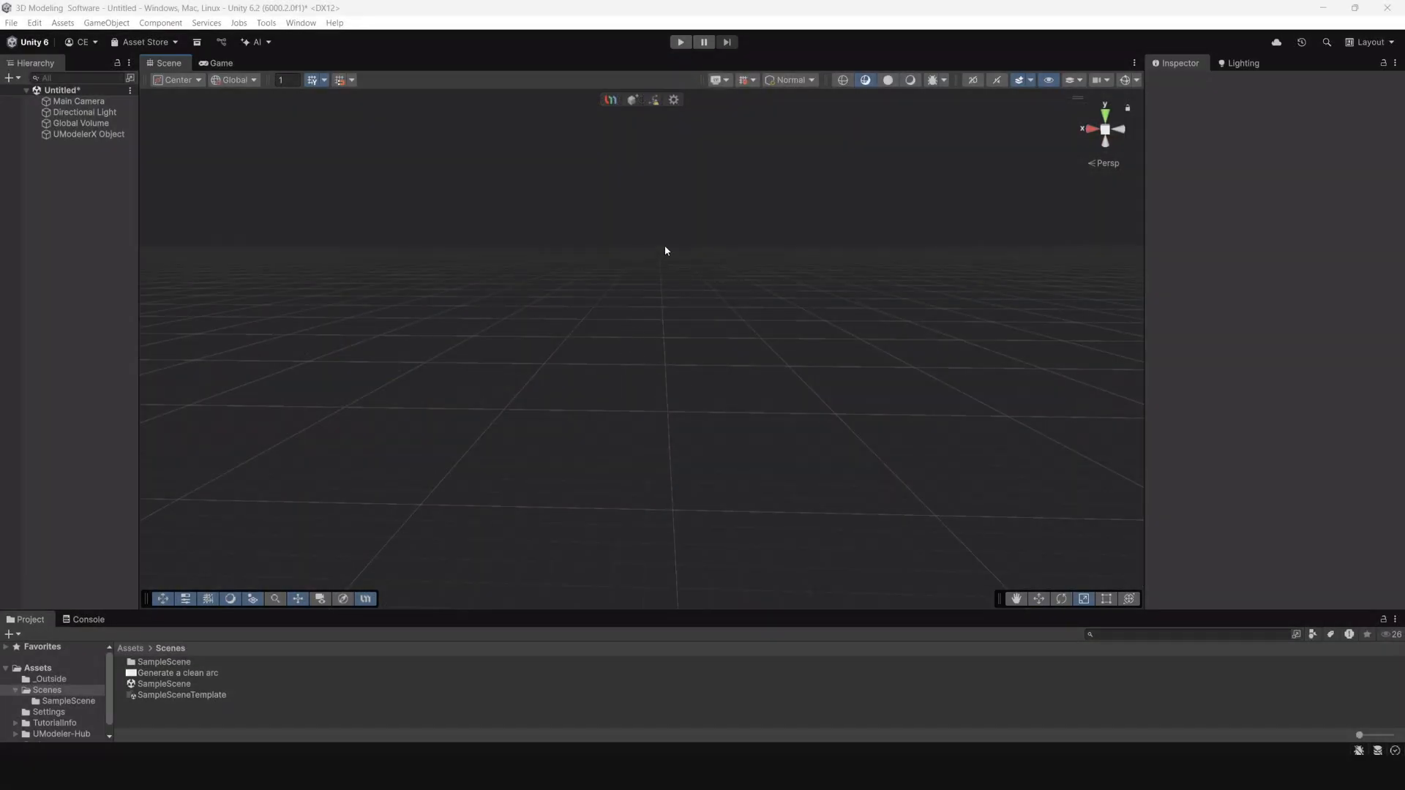
Create a new UModeler X object and draw a flat box about 17.39 wide, 8.86 deep and 0.67 high on the grid.
left_click_drag(683, 354, 748, 419, "alt")
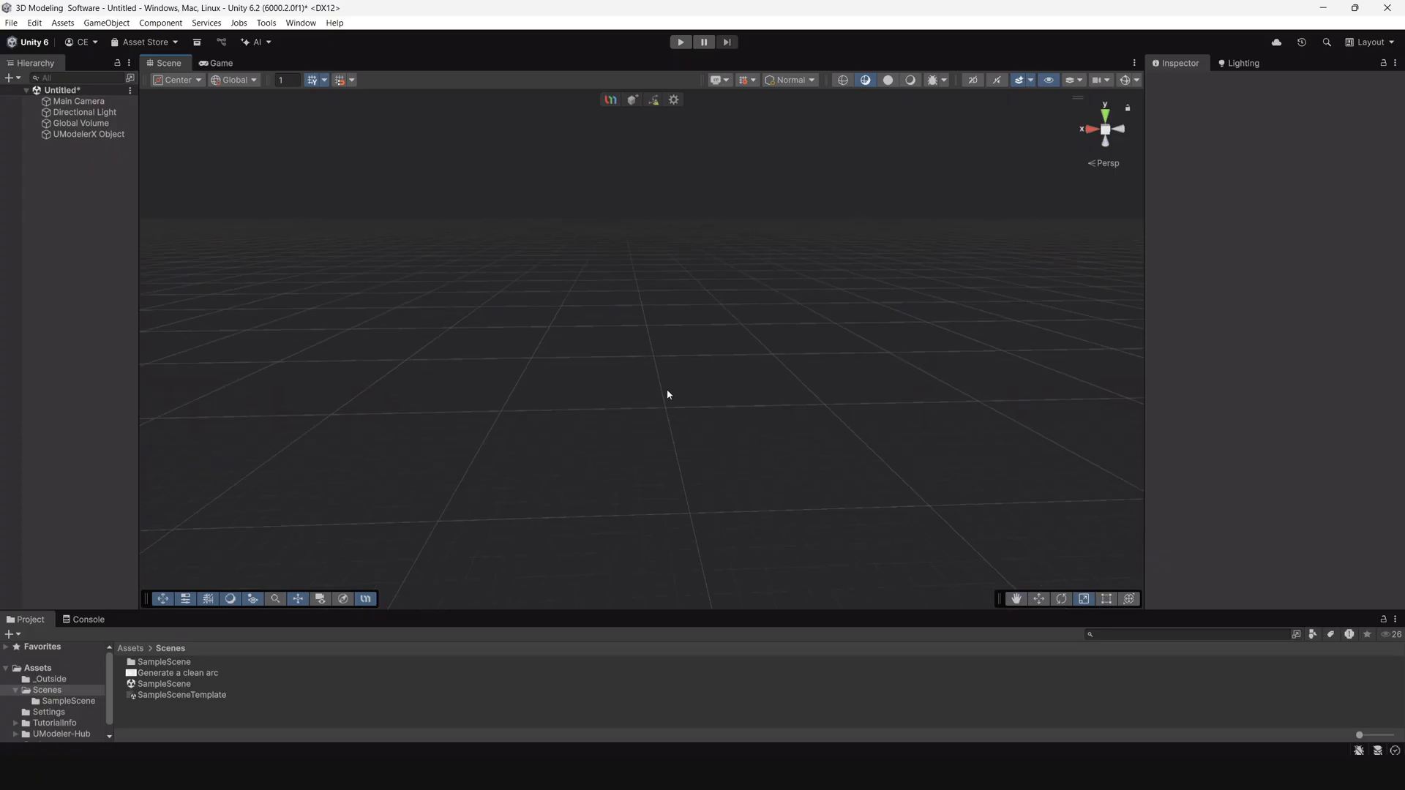
left_click_drag(667, 394, 717, 423, "alt")
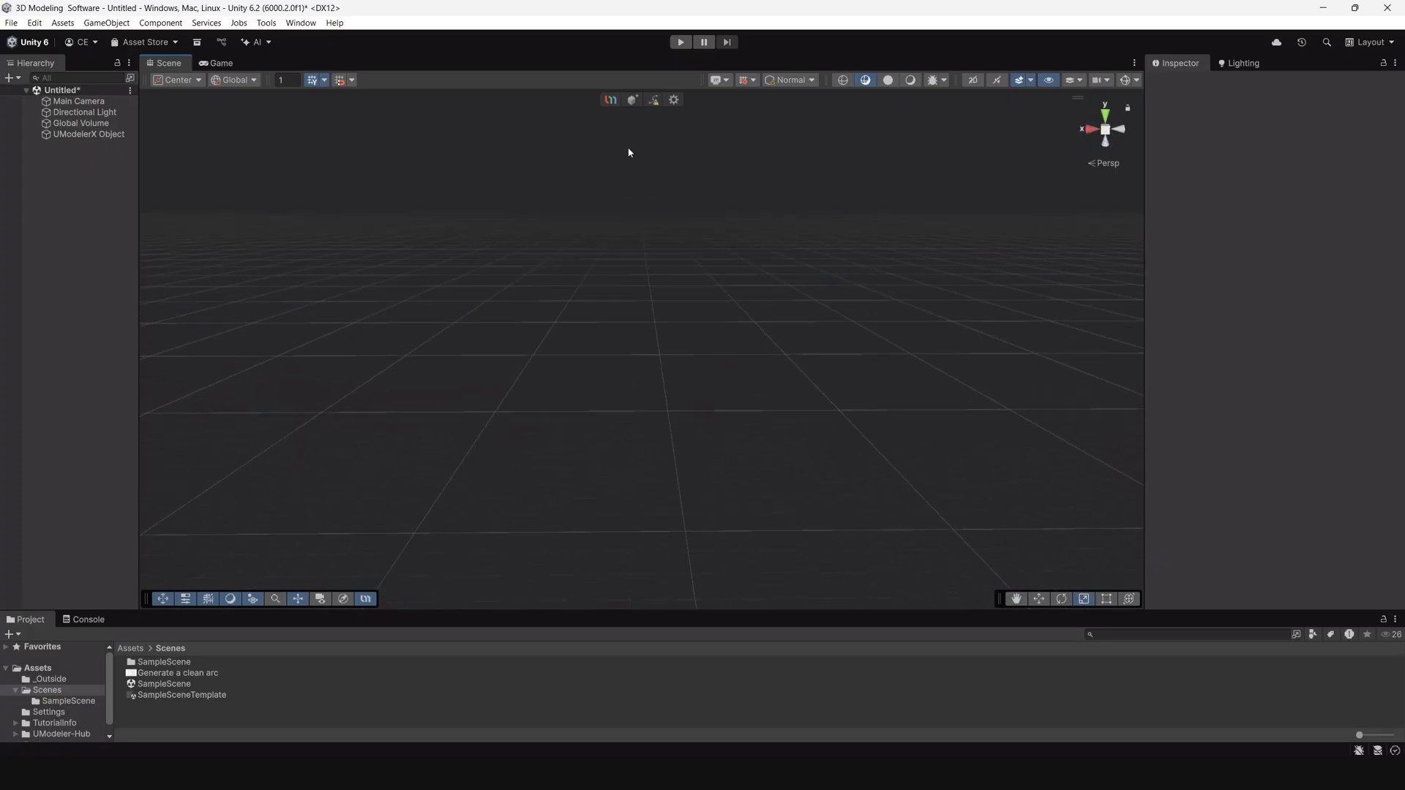
left_click(633, 101)
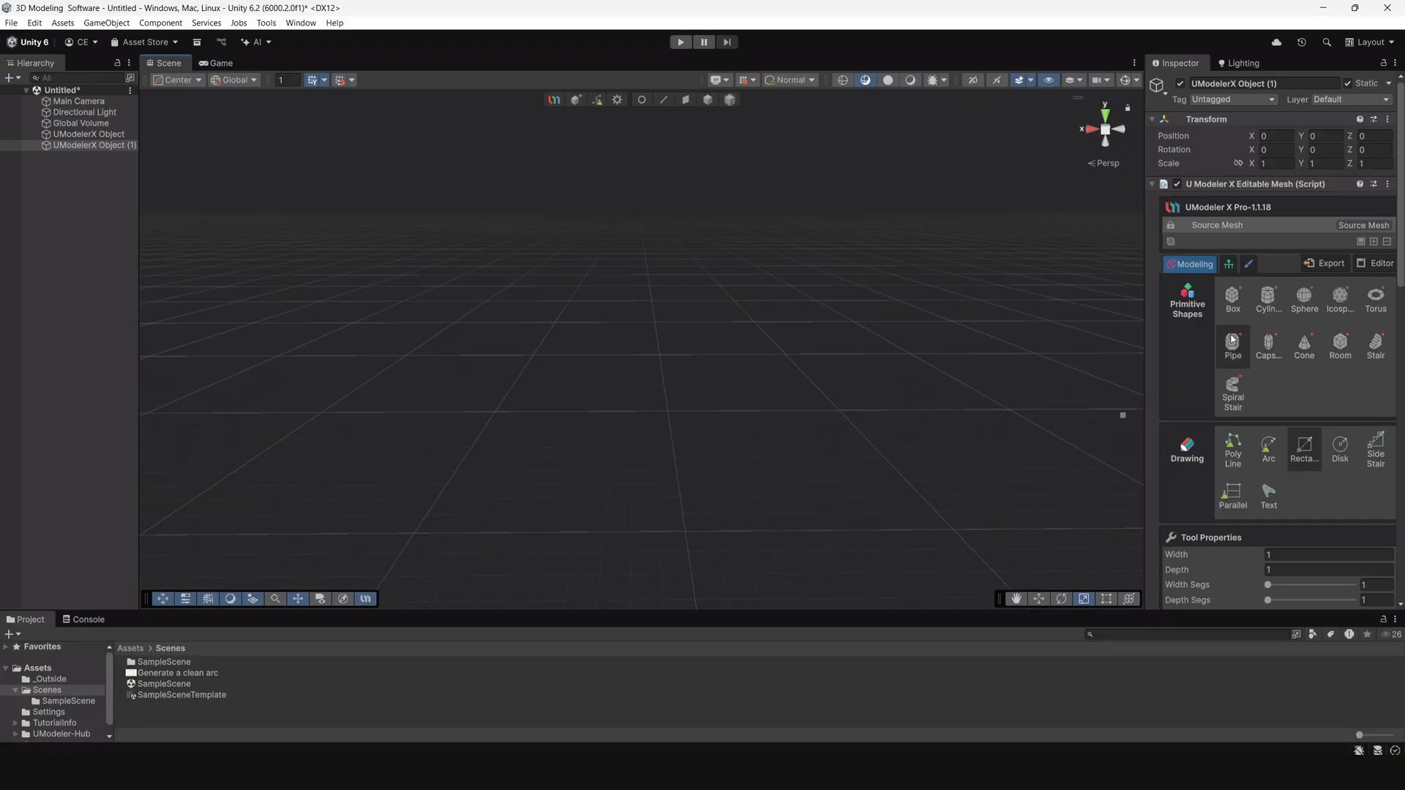
scroll(1233, 346, "down", 2)
scroll(1232, 344, "down", 2)
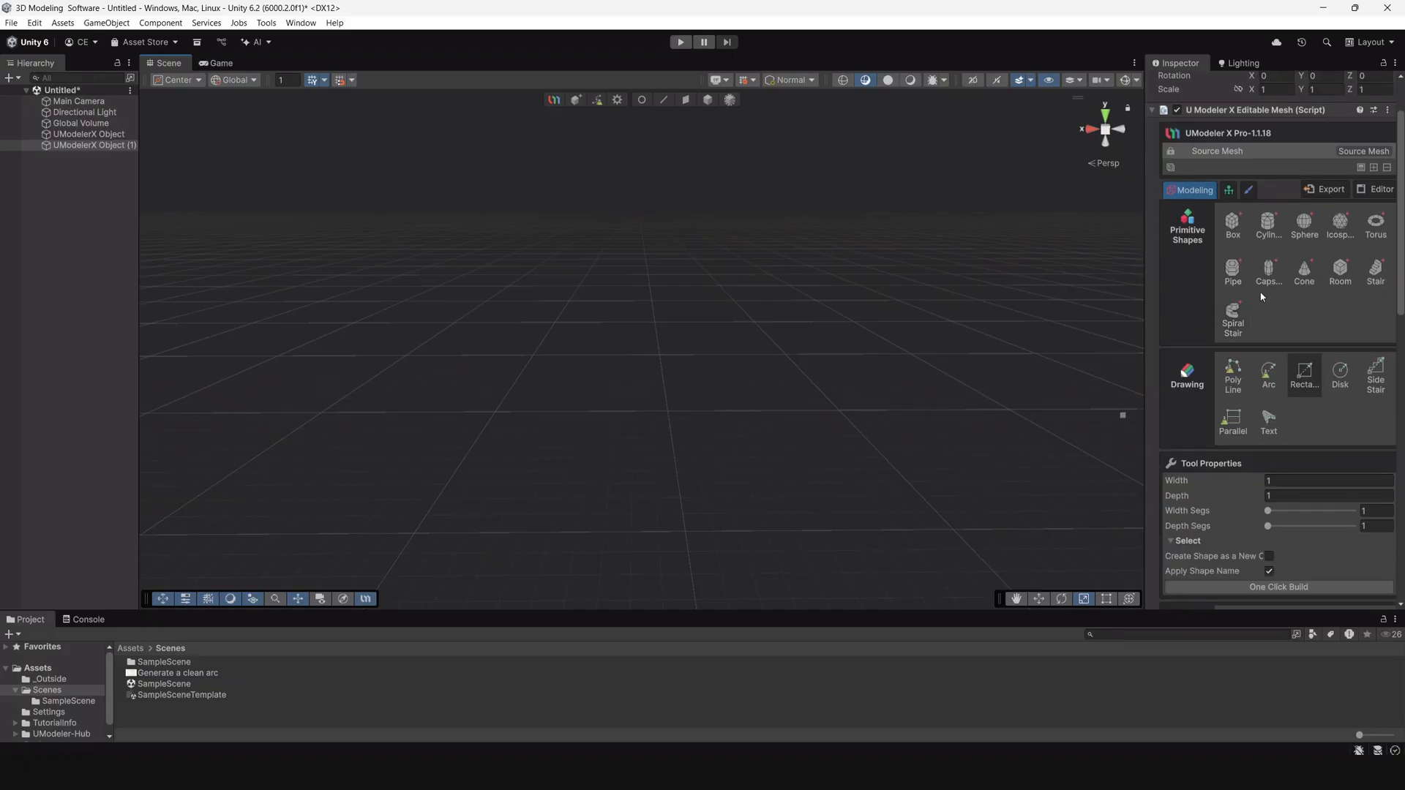
left_click(1238, 234)
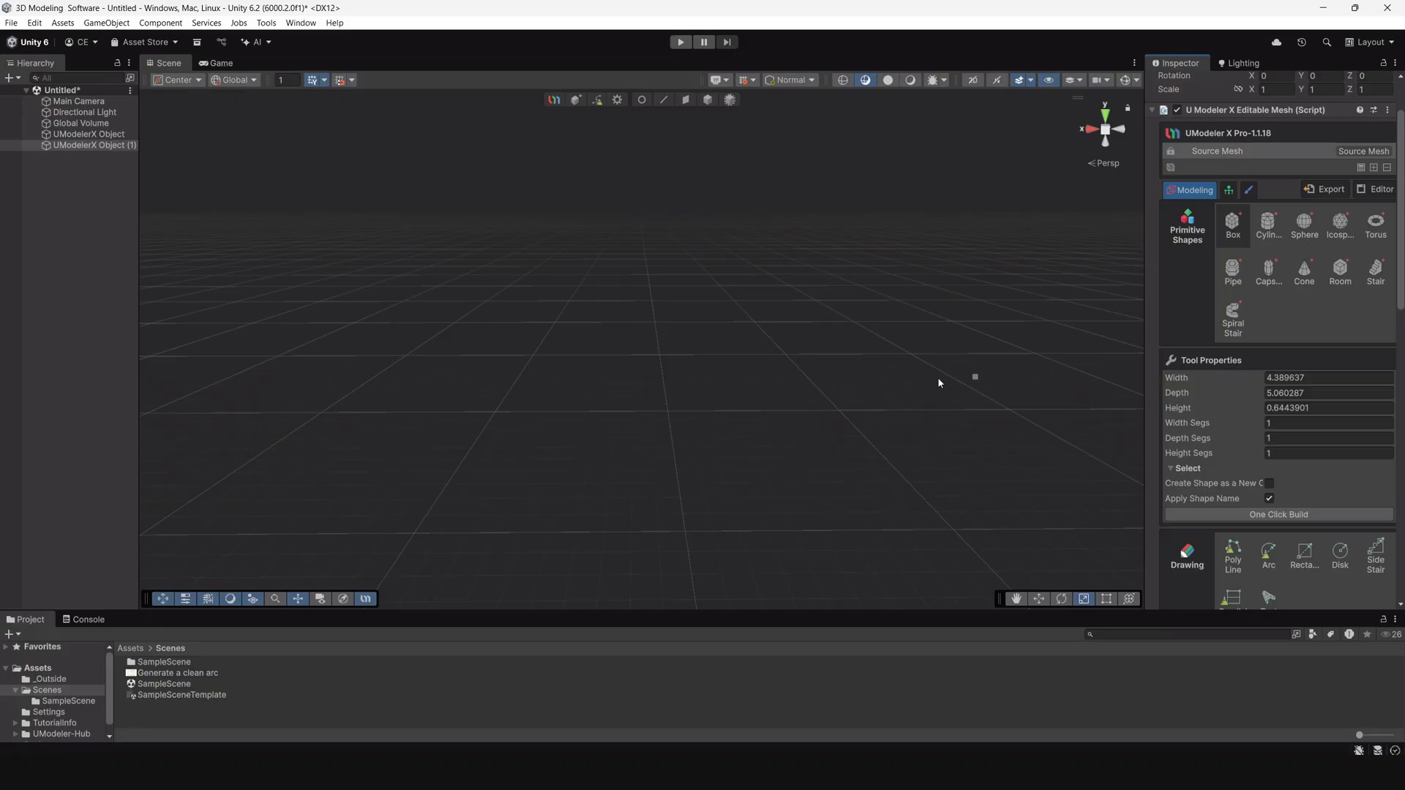
left_click_drag(718, 358, 715, 408, "alt")
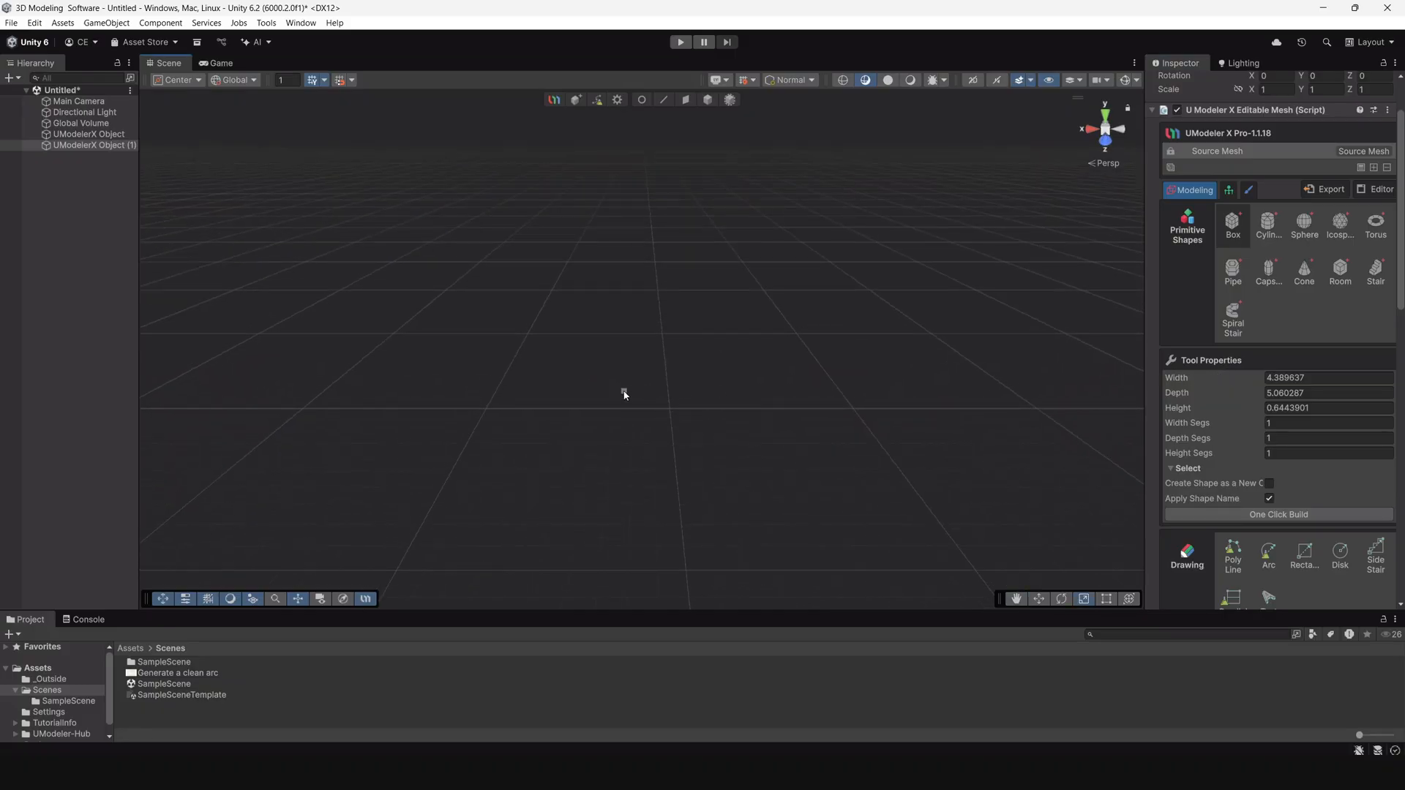
left_click_drag(606, 379, 988, 480)
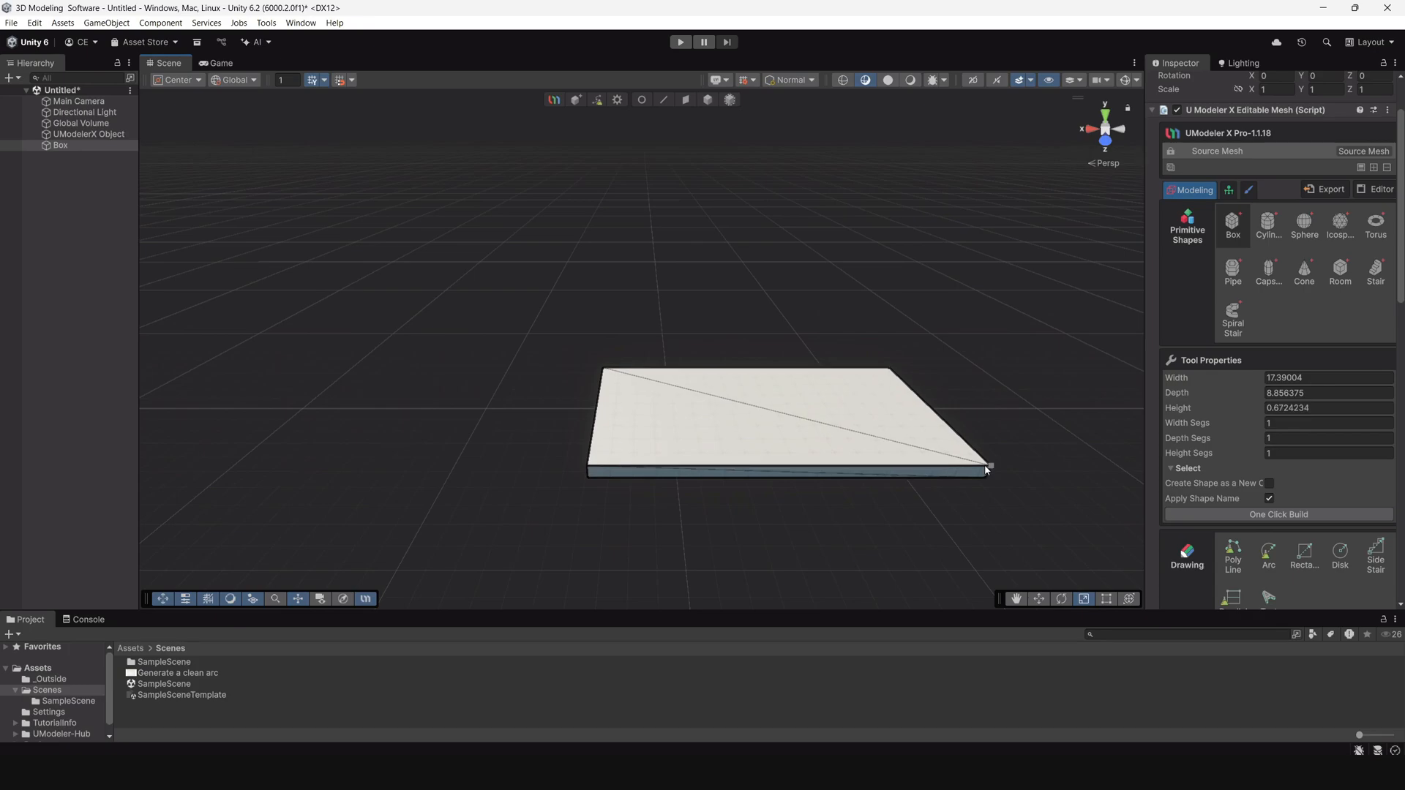
Leave the Box tool and switch the slab to object element mode.
left_click_drag(717, 414, 727, 432, "alt")
middle_click_drag(755, 437, 622, 384)
scroll(735, 457, "up", 3)
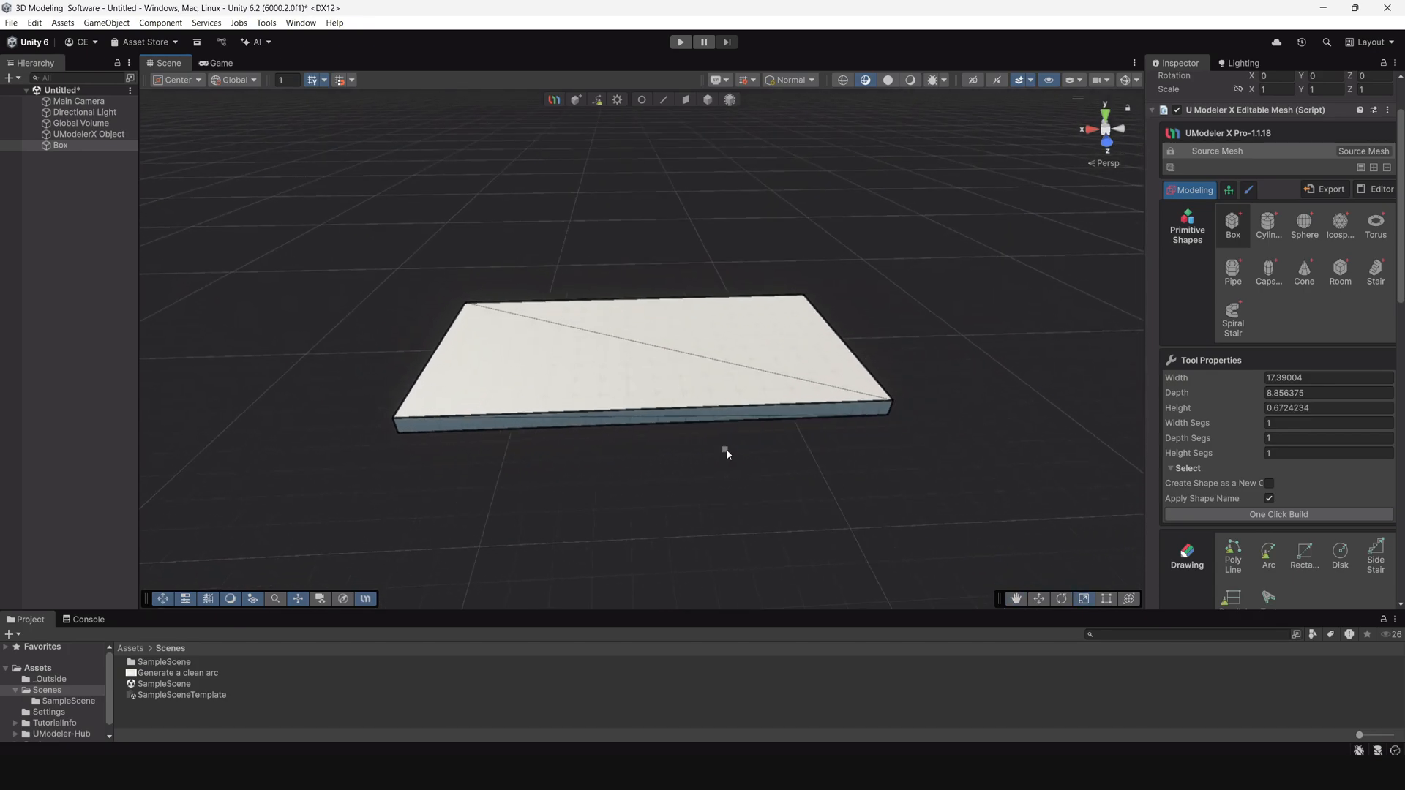
left_click_drag(724, 451, 801, 350, "alt")
left_click(709, 100)
left_click_drag(720, 191, 734, 304, "alt")
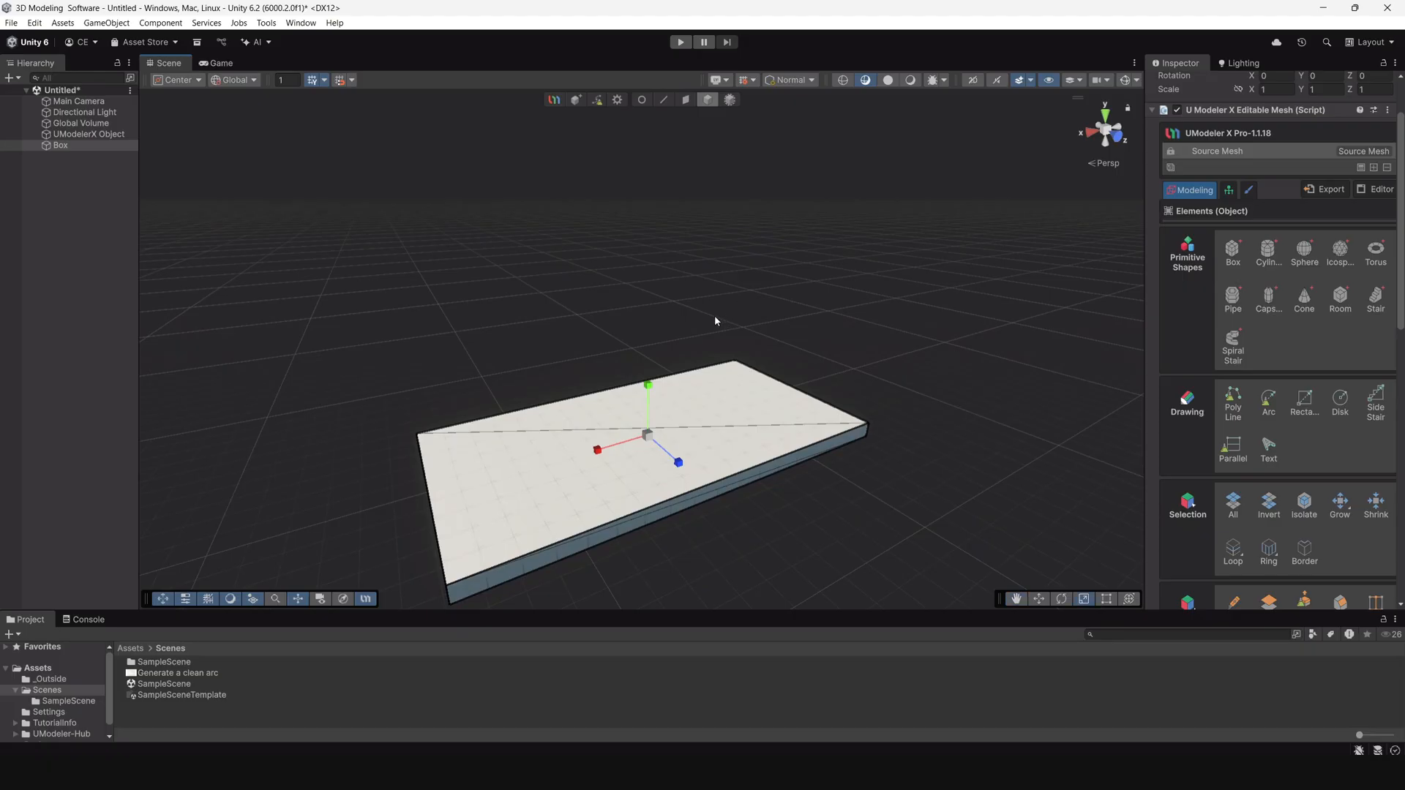
Draw a rectangle about 1.31 by 1.10 at one corner of the slab's underside.
left_click_drag(693, 375, 783, 301, "alt")
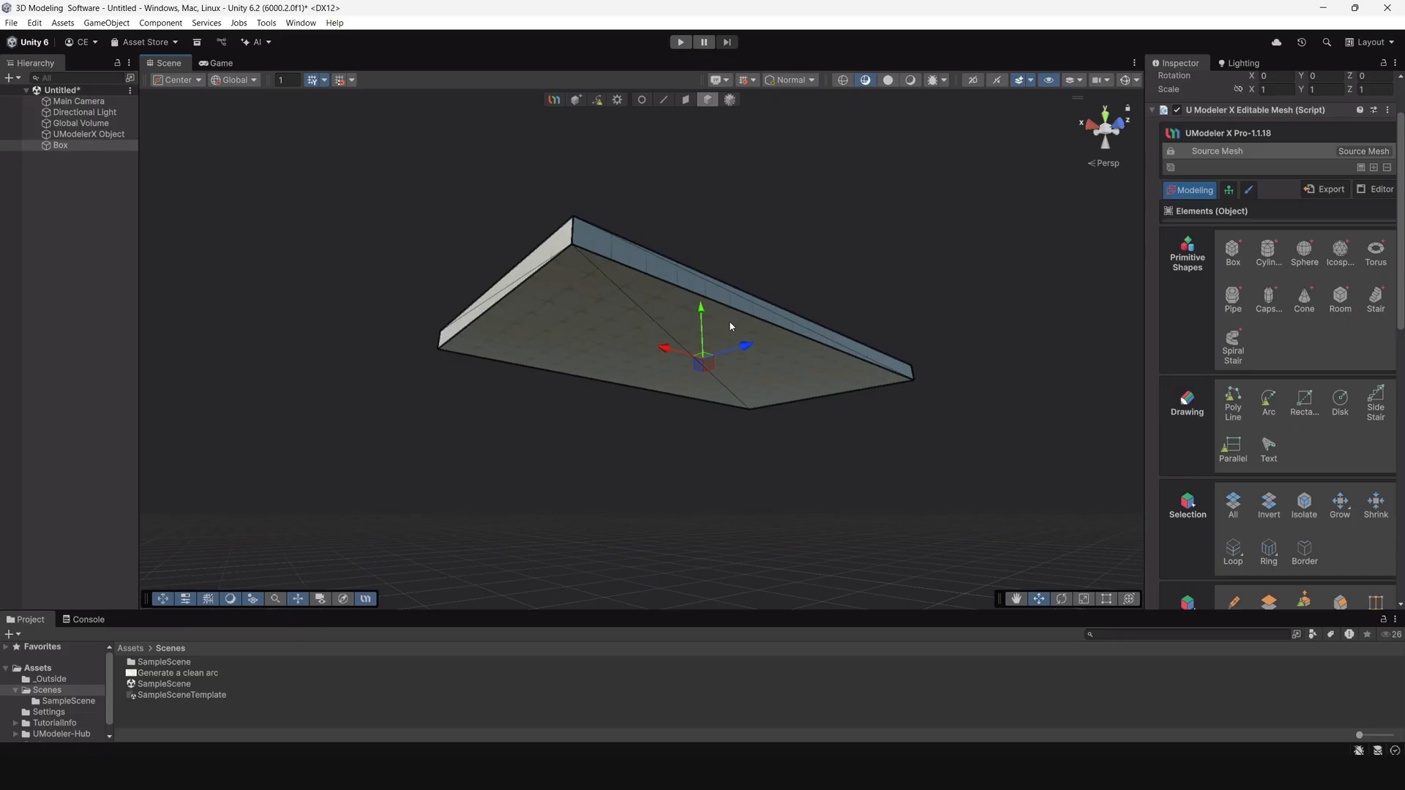
scroll(670, 264, "up", 4)
middle_click_drag(739, 327, 744, 368)
mouse_move(744, 369)
left_mouse_down("alt")
mouse_move(732, 343)
mouse_move(746, 296)
left_mouse_up("alt")
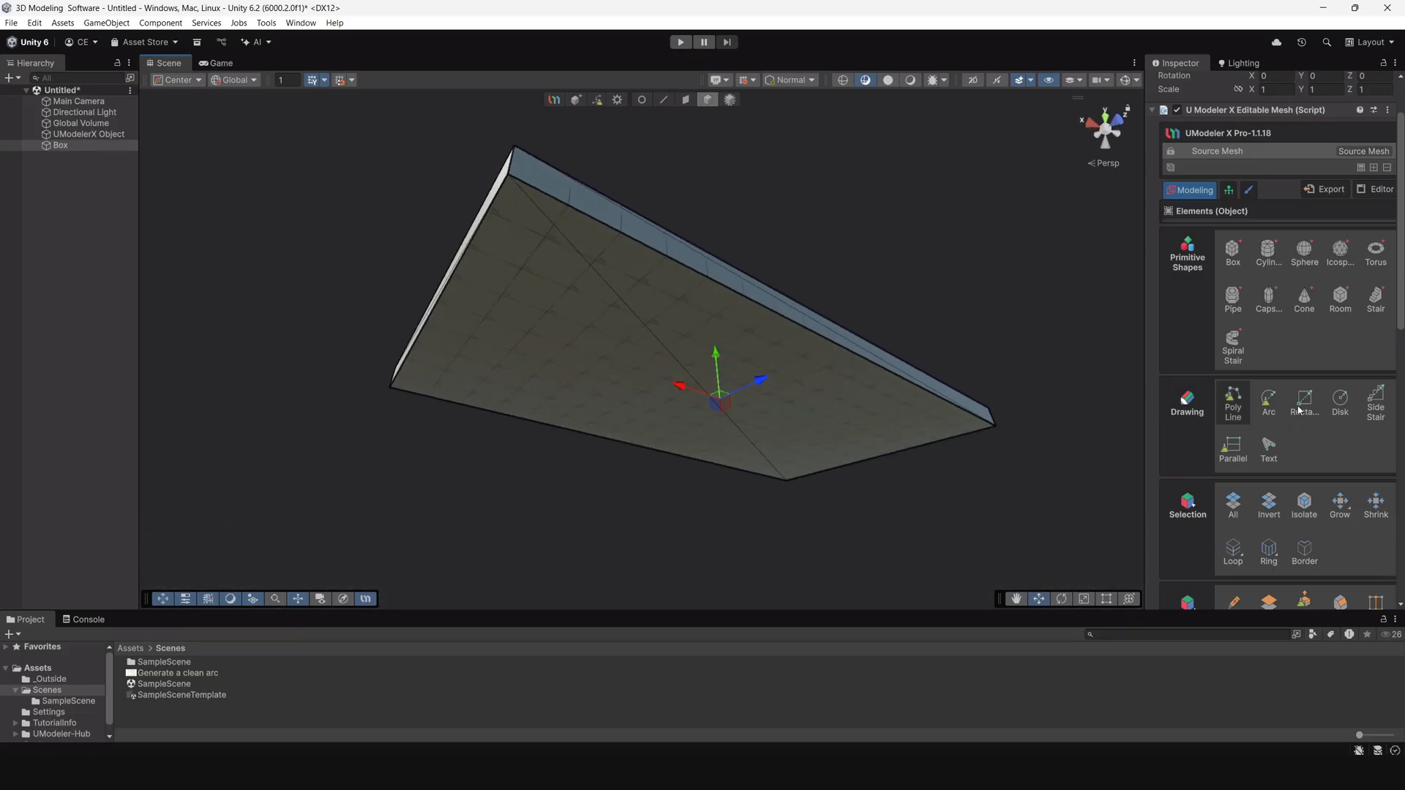
left_click(1306, 405)
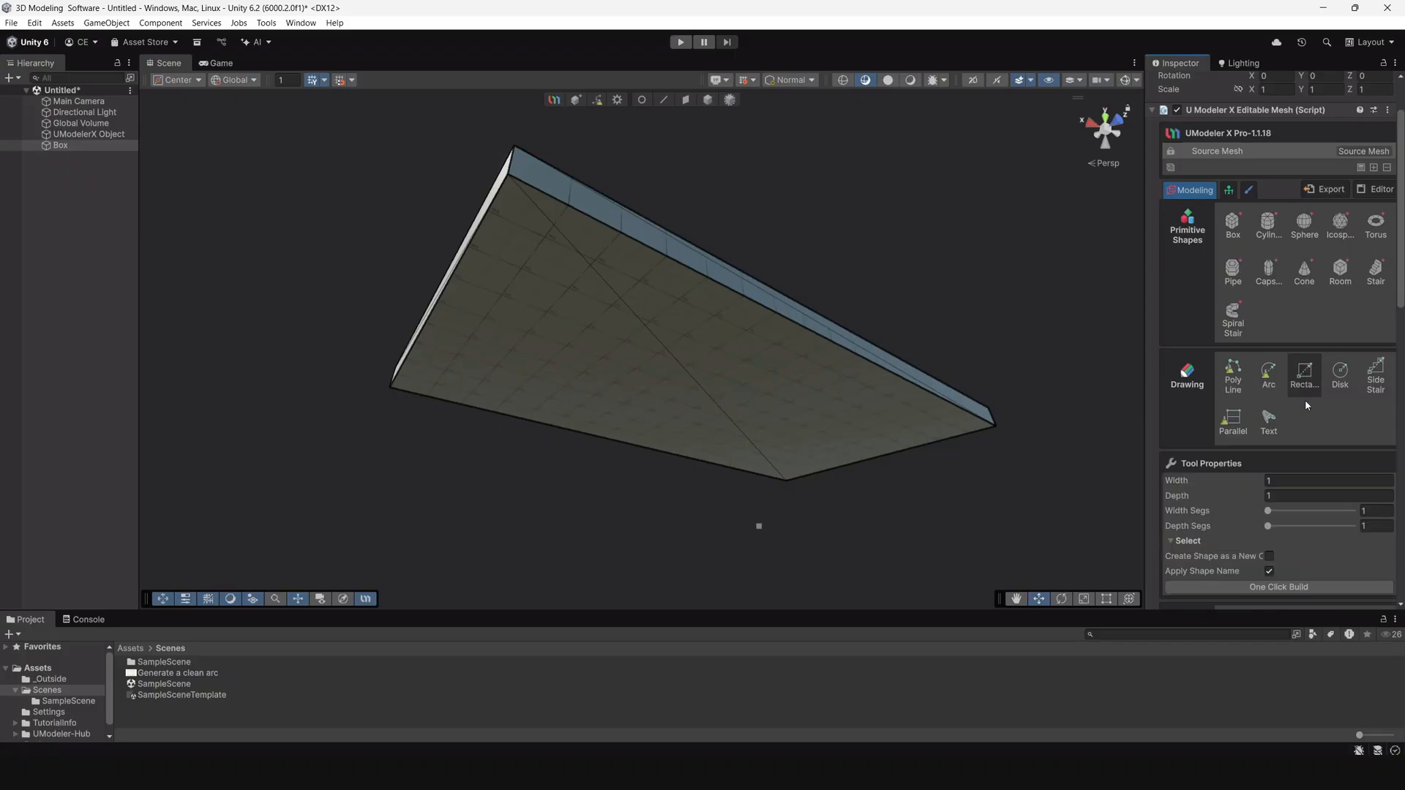
mouse_move(640, 339)
left_mouse_down("alt")
mouse_move(718, 296)
mouse_move(708, 351)
mouse_move(708, 329)
mouse_move(692, 335)
mouse_move(698, 395)
mouse_move(698, 382)
left_mouse_up("alt")
scroll(759, 286, "up", 5)
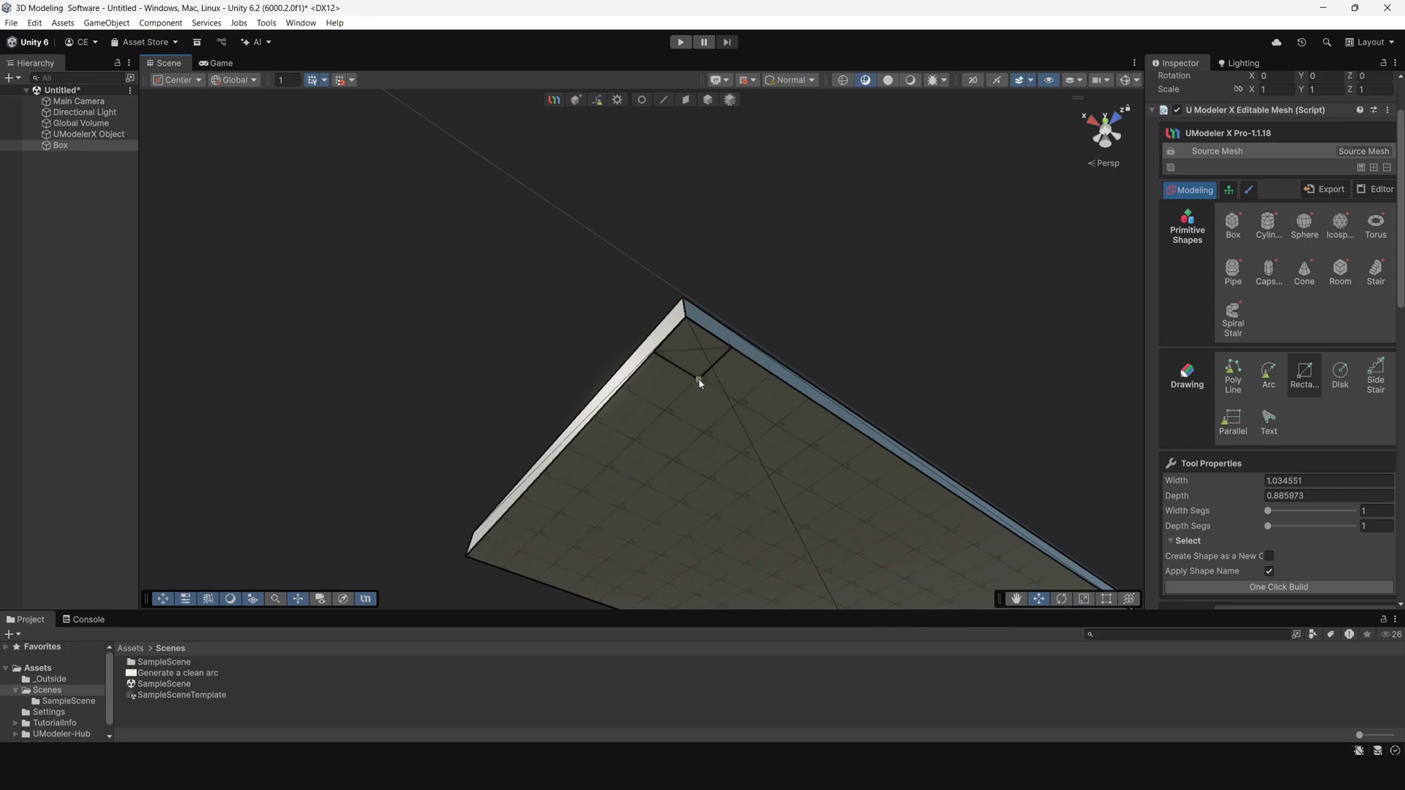
left_click_drag(699, 379, 703, 393)
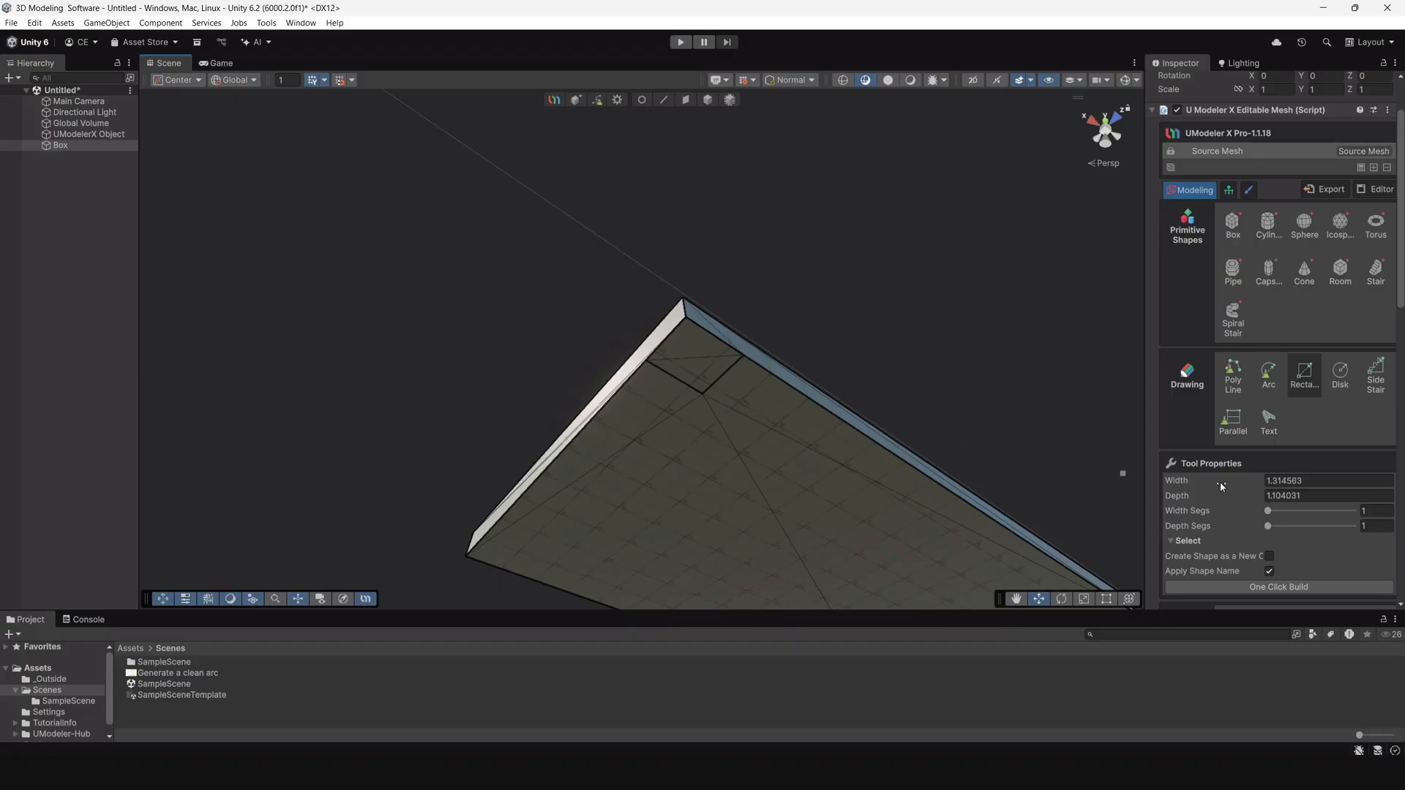
Set the corner rectangle's width and depth to 1.
left_click(1308, 483)
scroll(1244, 431, "down", 1)
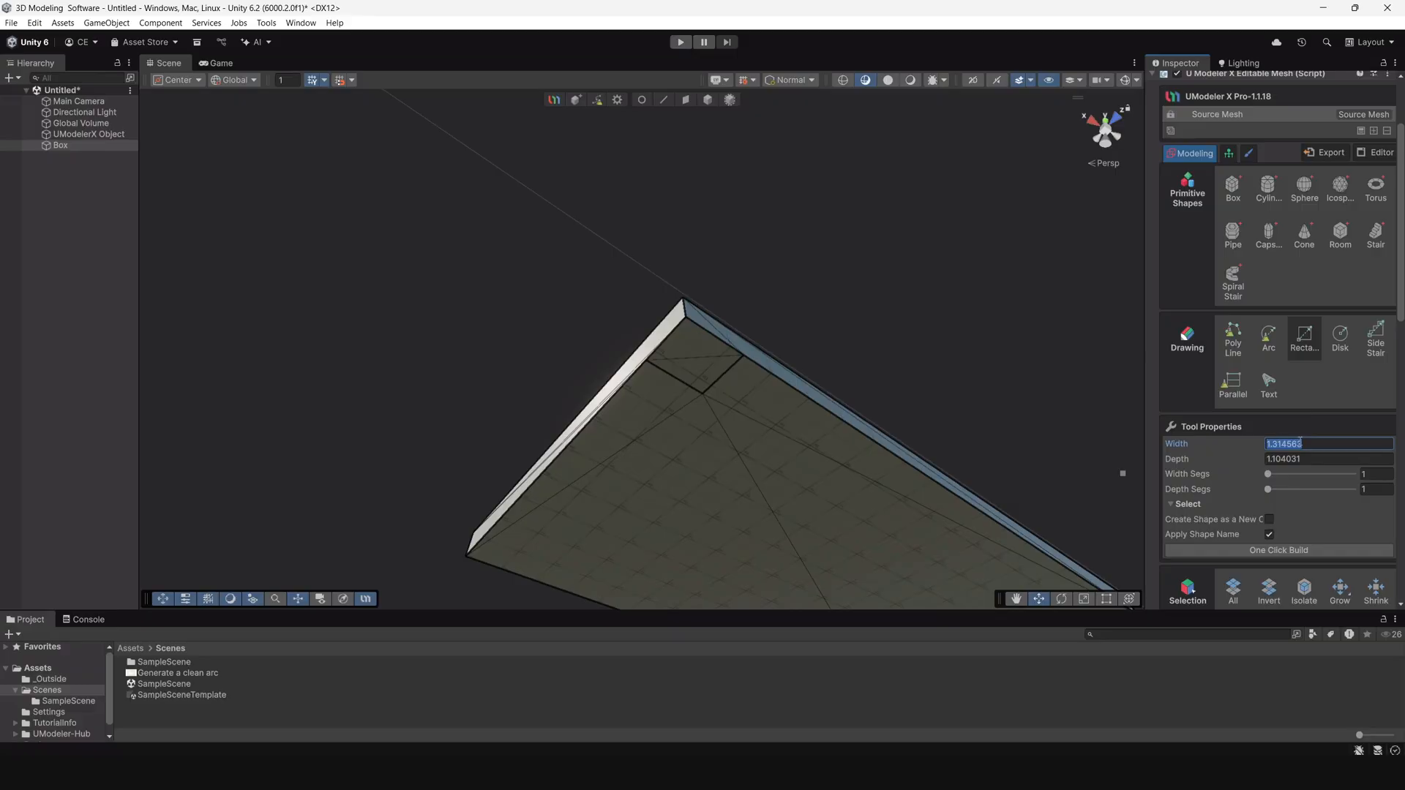
type("1")
key("Tab")
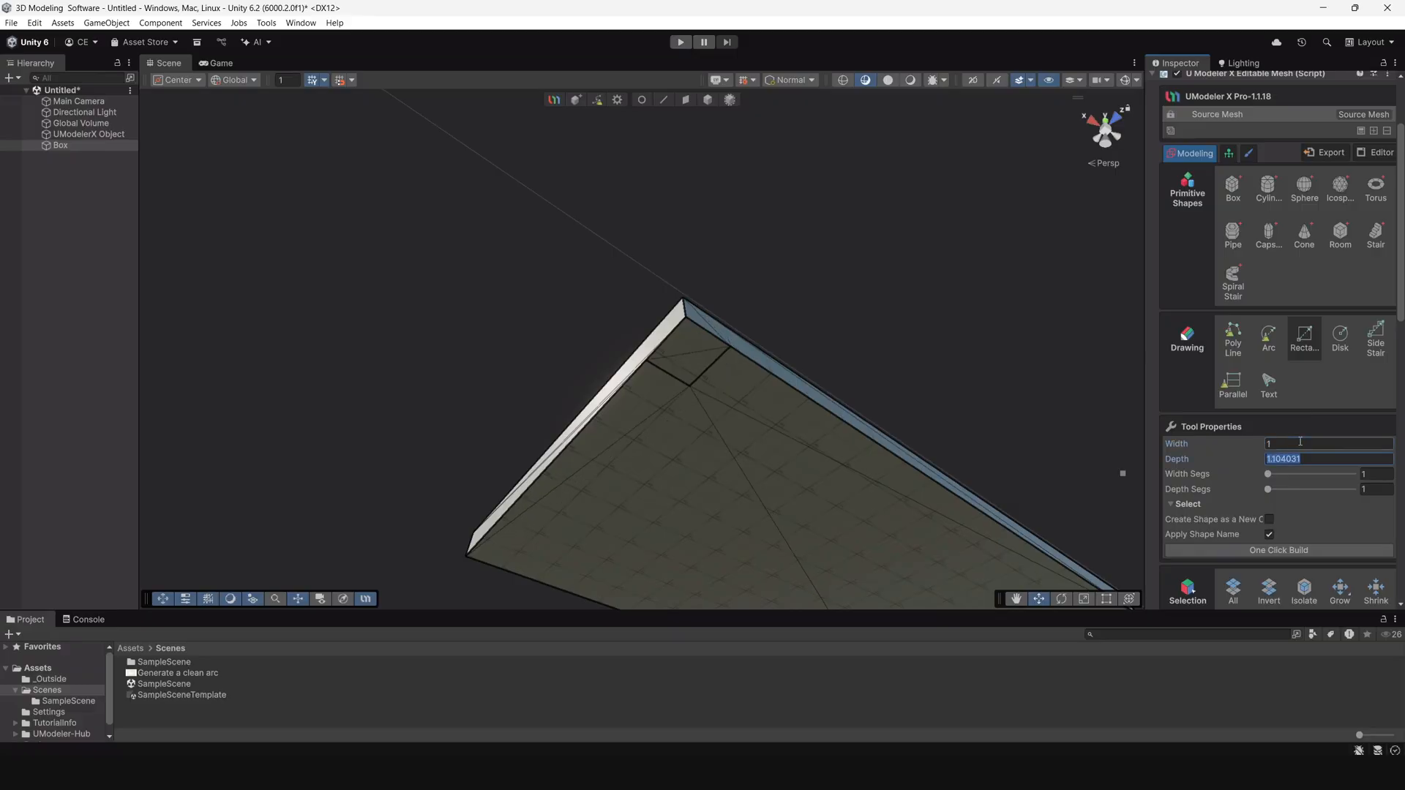
type("1")
Resize the corner rectangle on the underside to a width and depth of 0.75.
scroll(776, 329, "down", 3)
left_click_drag(776, 329, 812, 379, "alt")
scroll(794, 366, "up", 3)
left_click(1297, 444)
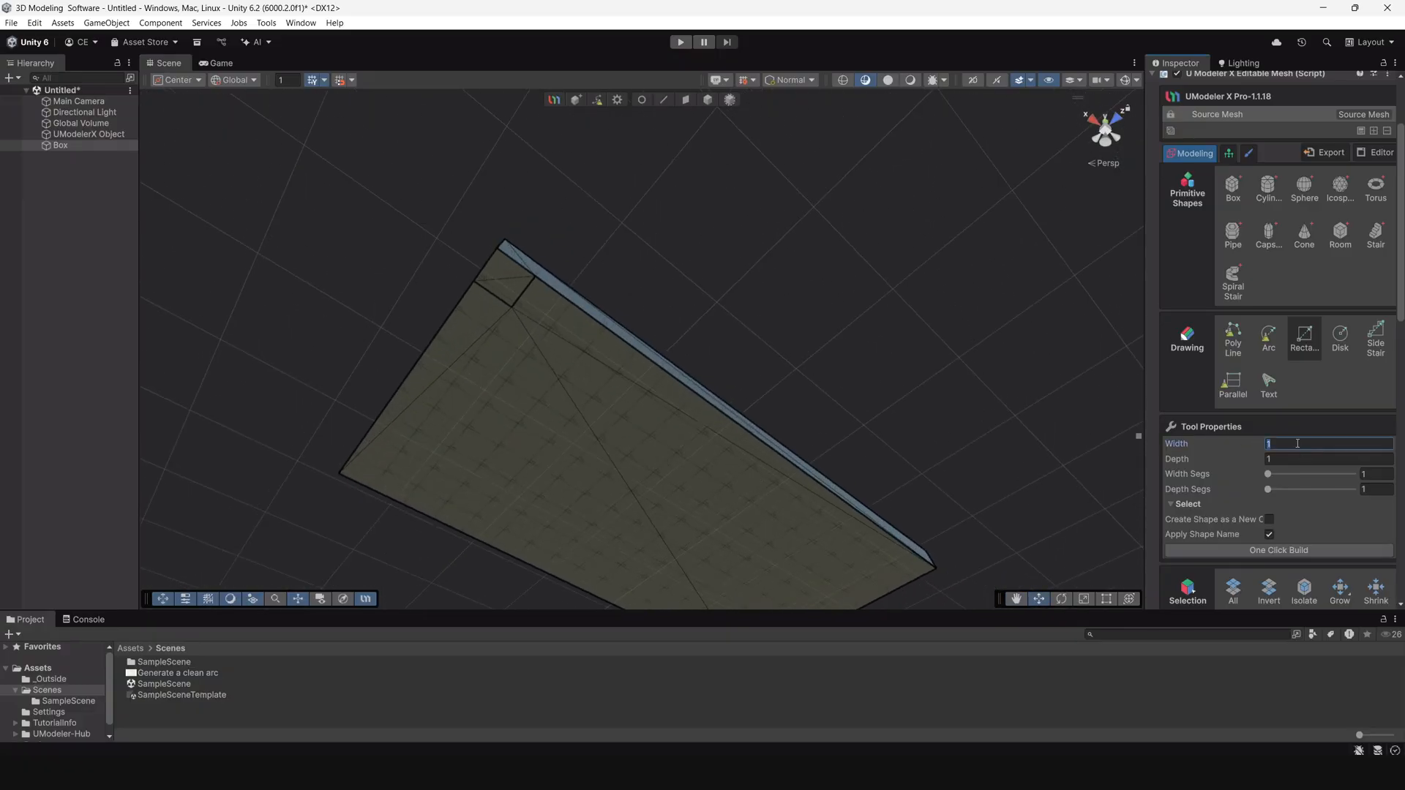
type("0.75")
key("Tab")
type(".75")
Draw a rectangle at a second corner of the slab's underside and set its width and depth to 0.75.
left_click_drag(525, 421, 627, 362, "alt")
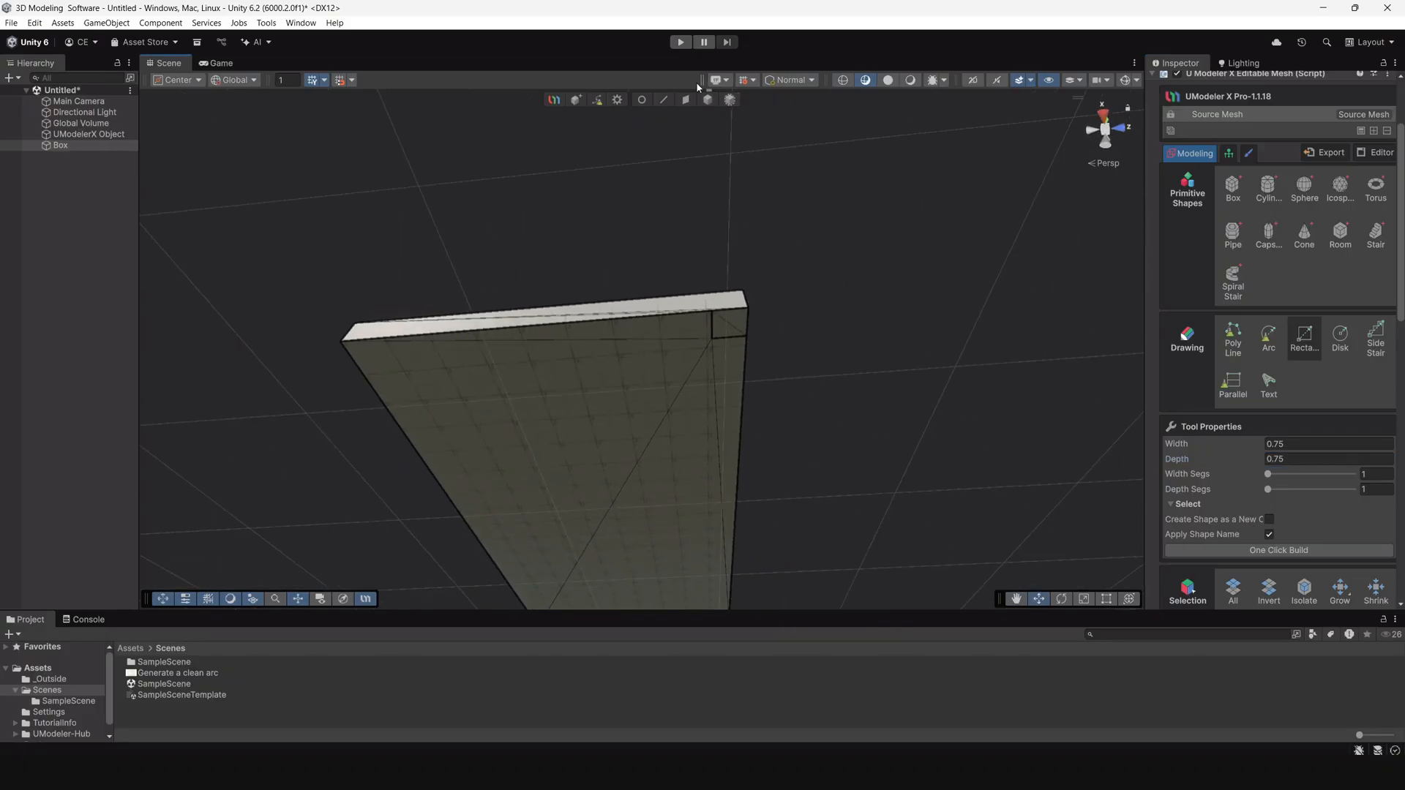
left_click(708, 99)
left_click_drag(620, 356, 688, 333, "alt")
left_click(1299, 370)
mouse_move(702, 380)
left_mouse_down("alt")
mouse_move(771, 395)
mouse_move(758, 339)
mouse_move(722, 341)
mouse_move(758, 428)
left_mouse_up("alt")
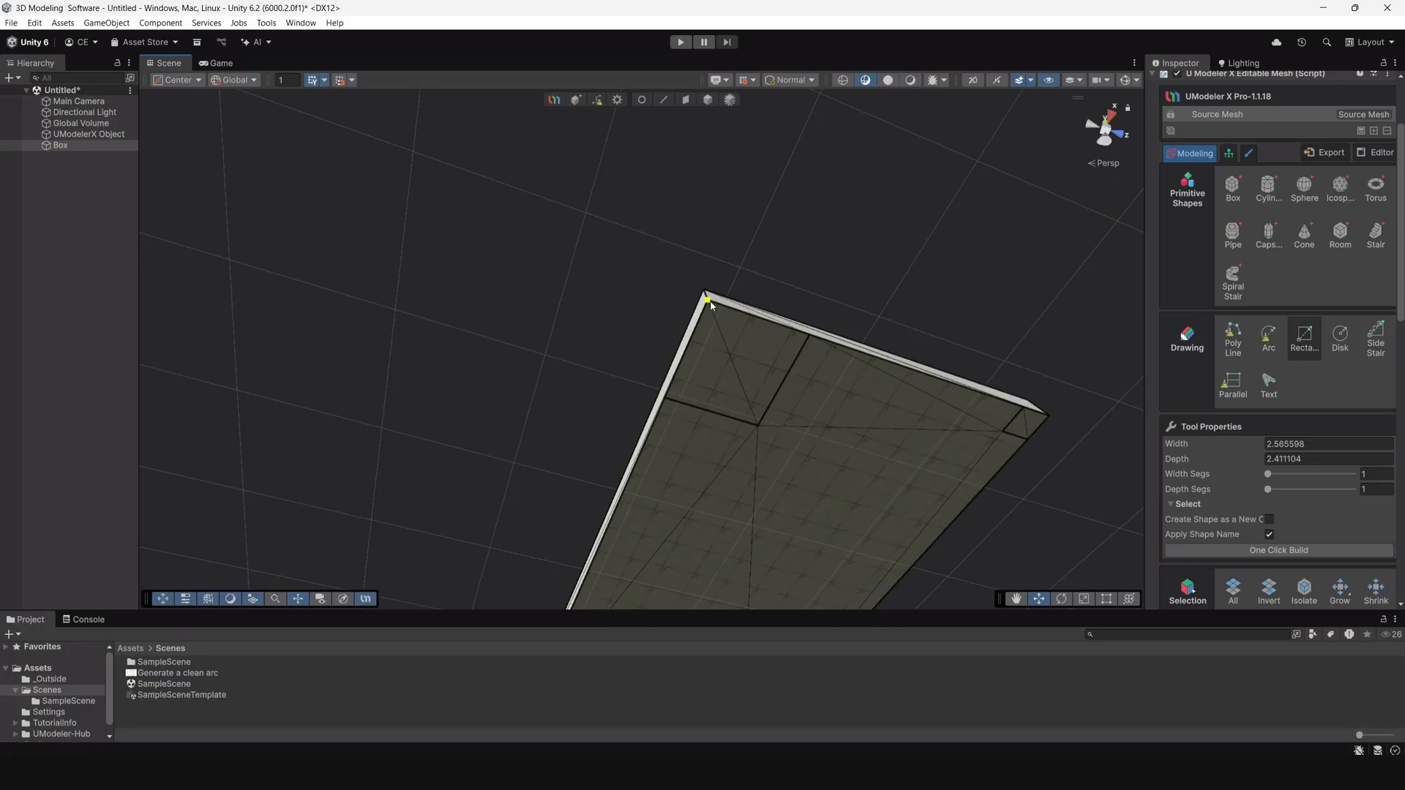
left_click(1281, 443)
type(".75")
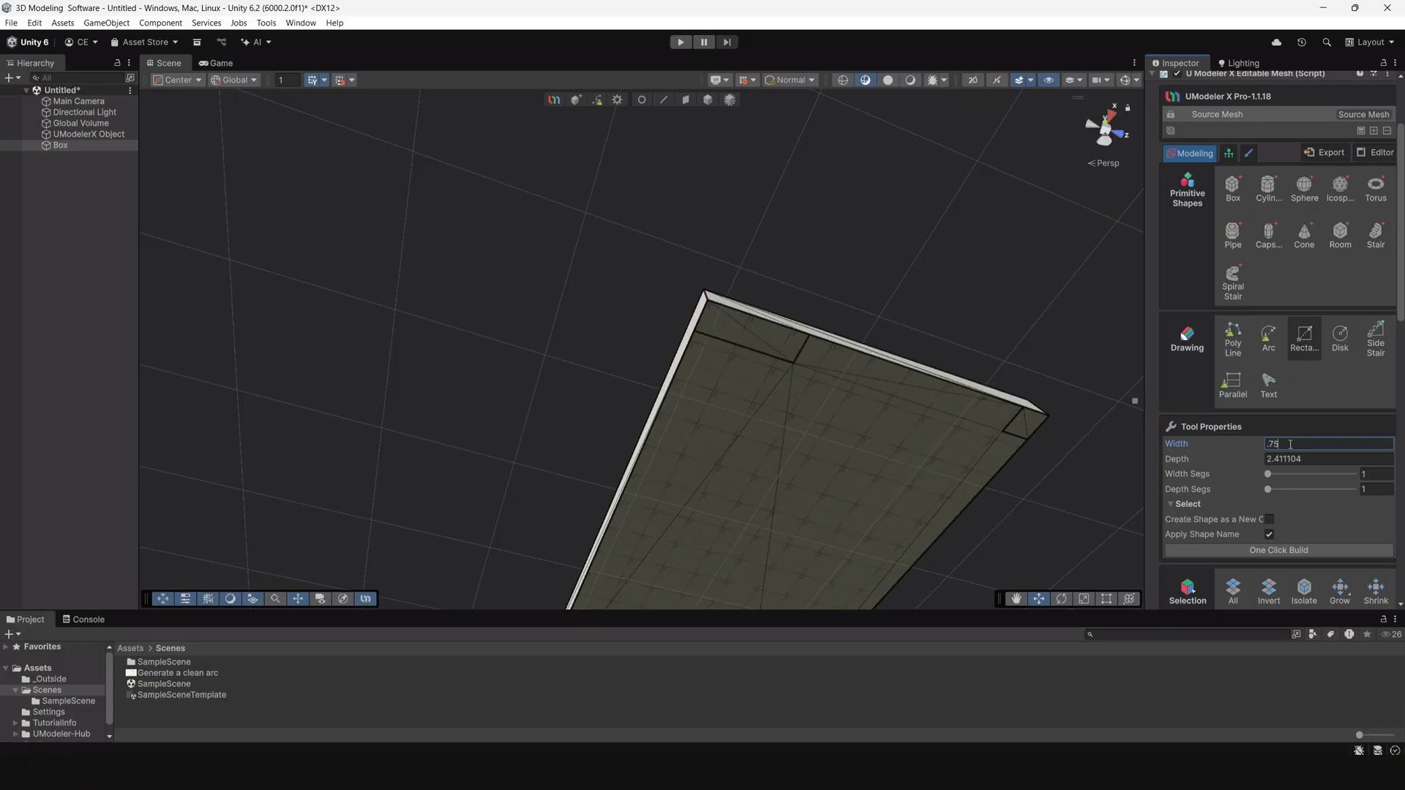
key("Tab")
type(".75")
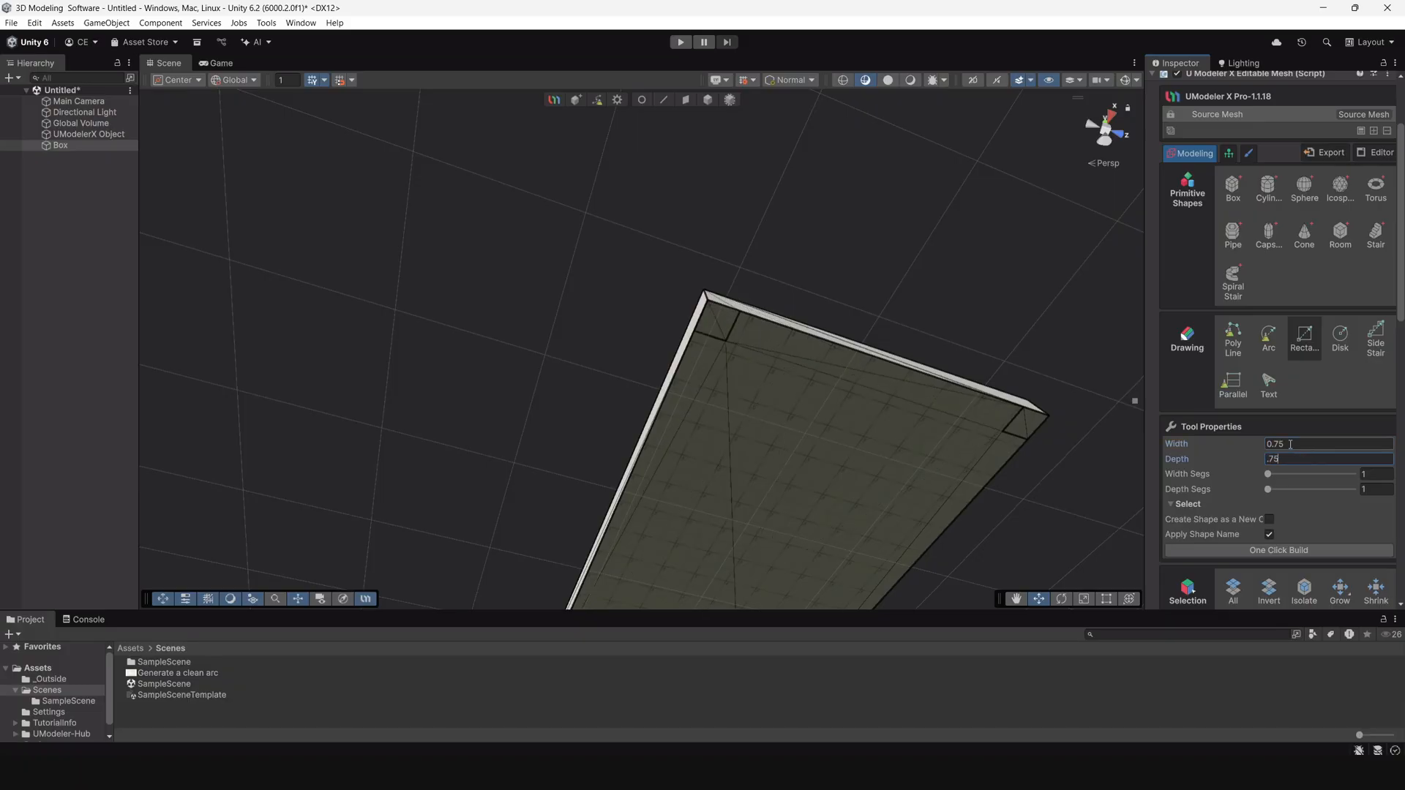
Draw a rectangle at a third corner of the slab's underside and set its width and depth to 0.75.
left_click_drag(957, 424, 614, 421, "alt")
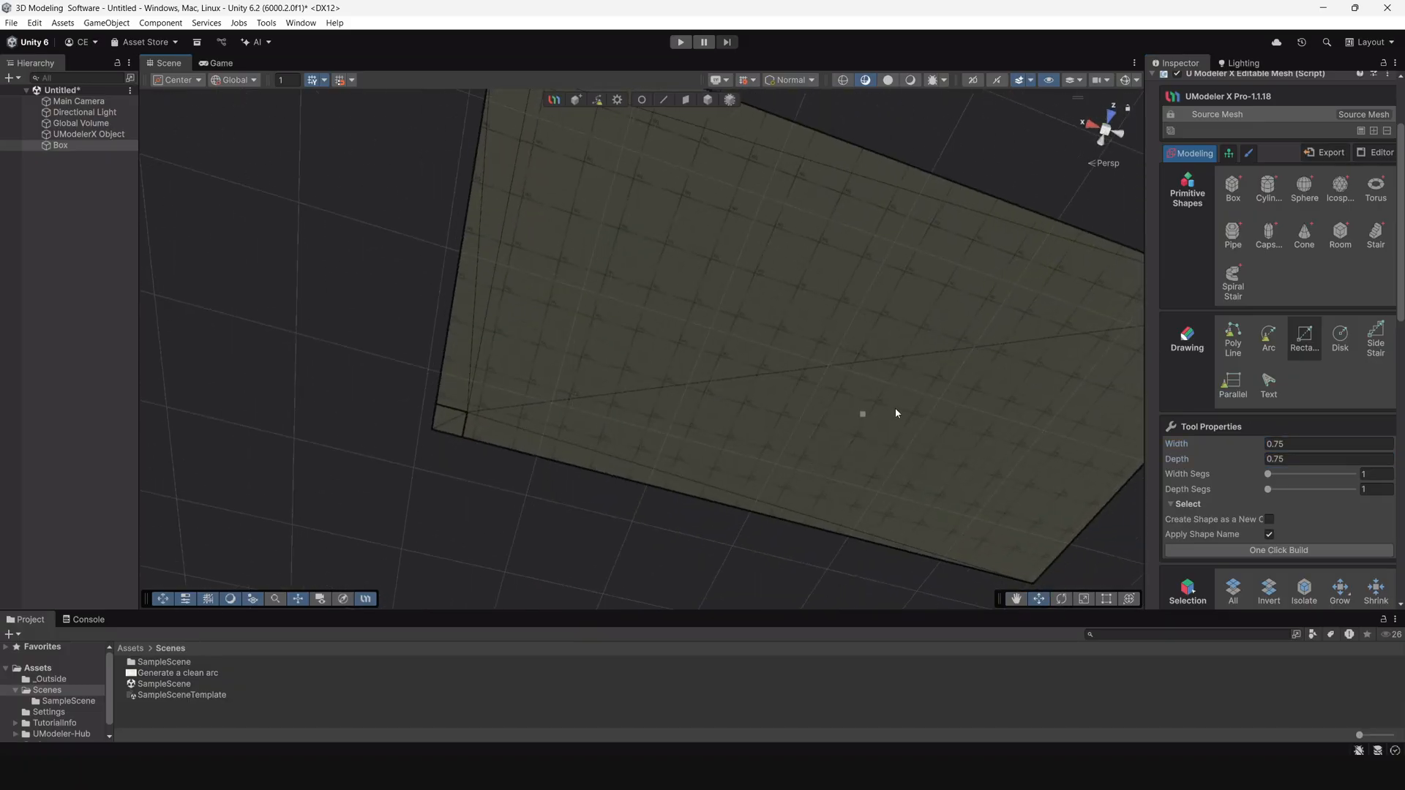
middle_click_drag(894, 408, 818, 467)
left_click_drag(818, 470, 698, 372, "alt")
mouse_move(700, 262)
left_mouse_down("alt")
mouse_move(665, 243)
mouse_move(635, 254)
mouse_move(614, 310)
left_mouse_up("alt")
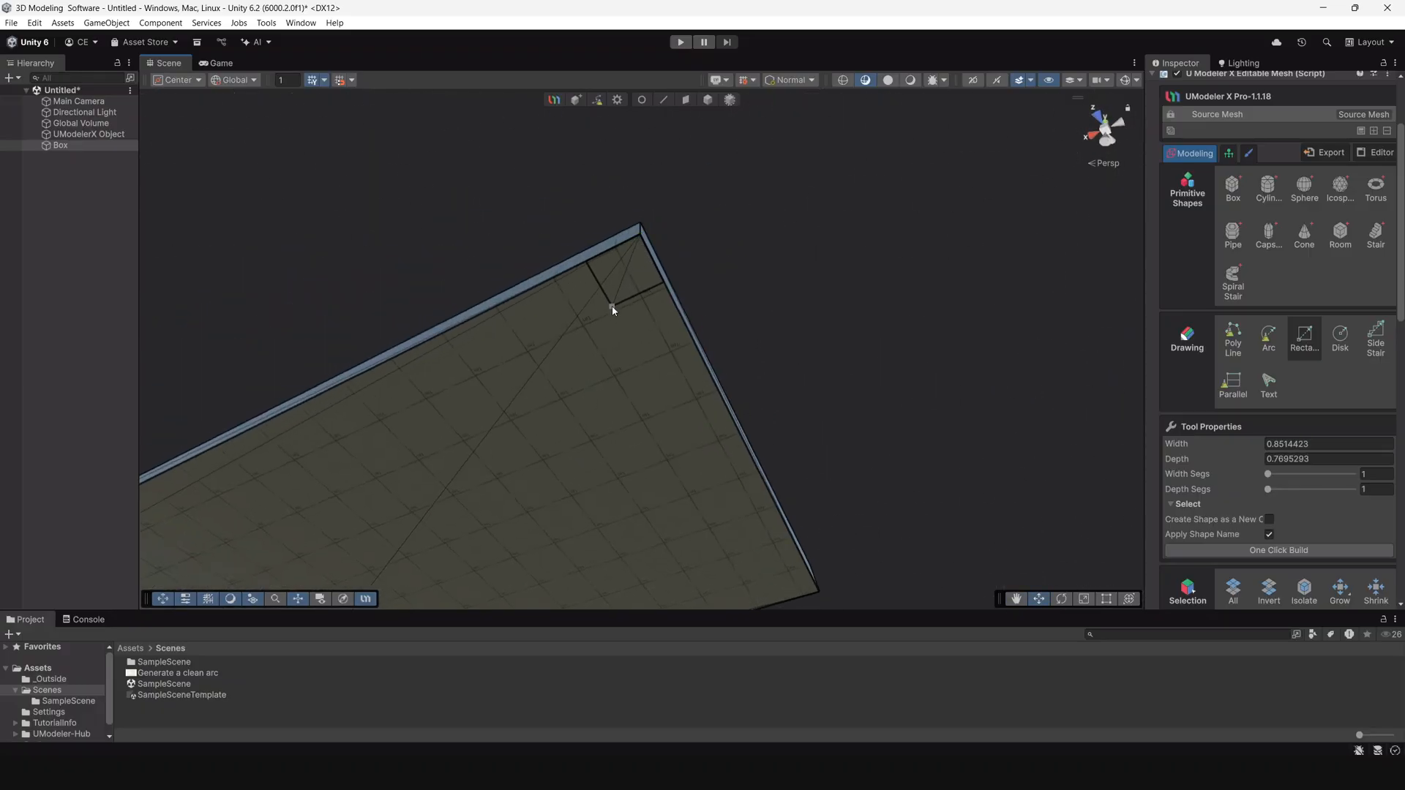
left_click(1335, 444)
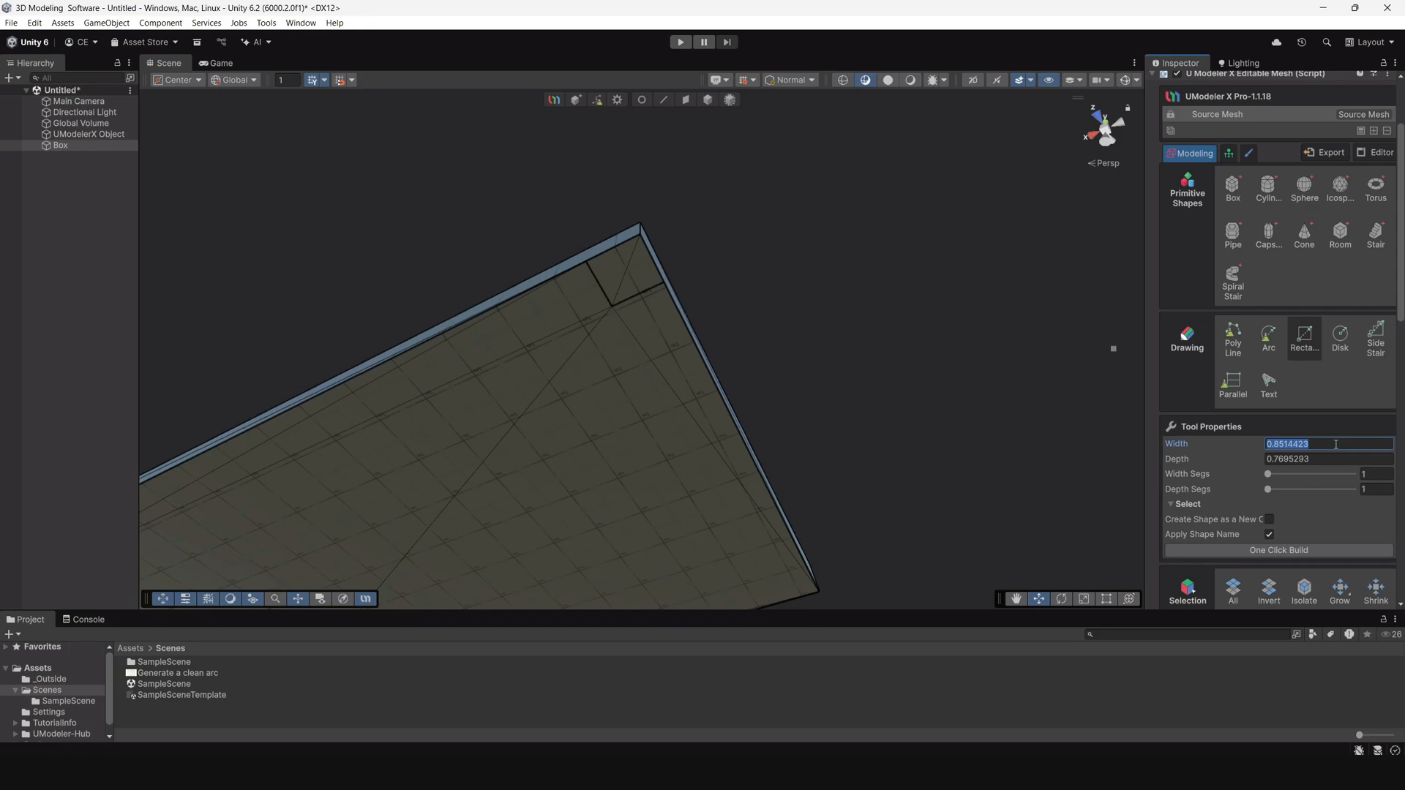
type(".75")
key("Tab")
type(".75")
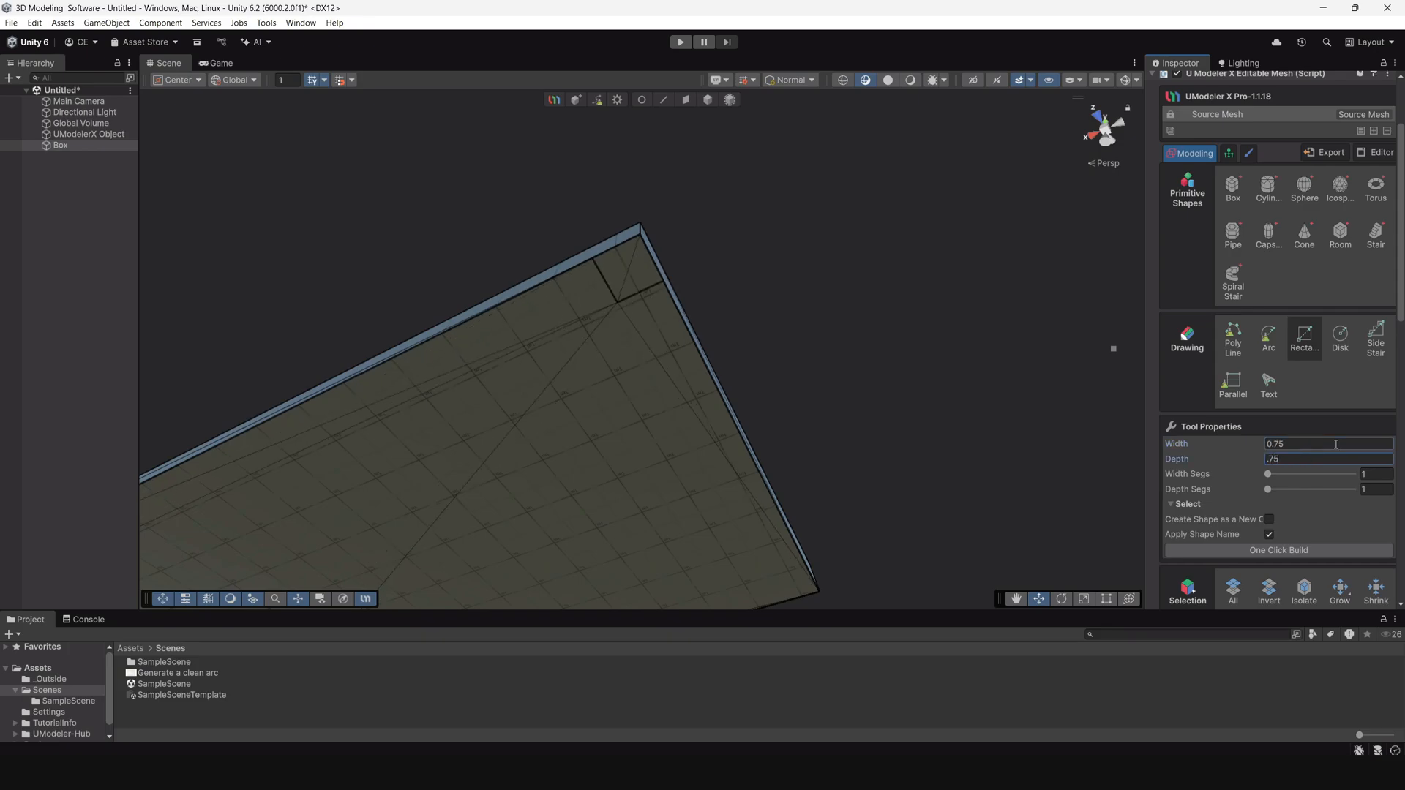
Draw a rectangle at the last free corner of the slab's underside and set its width and depth to 0.75.
left_click_drag(931, 488, 653, 409, "alt")
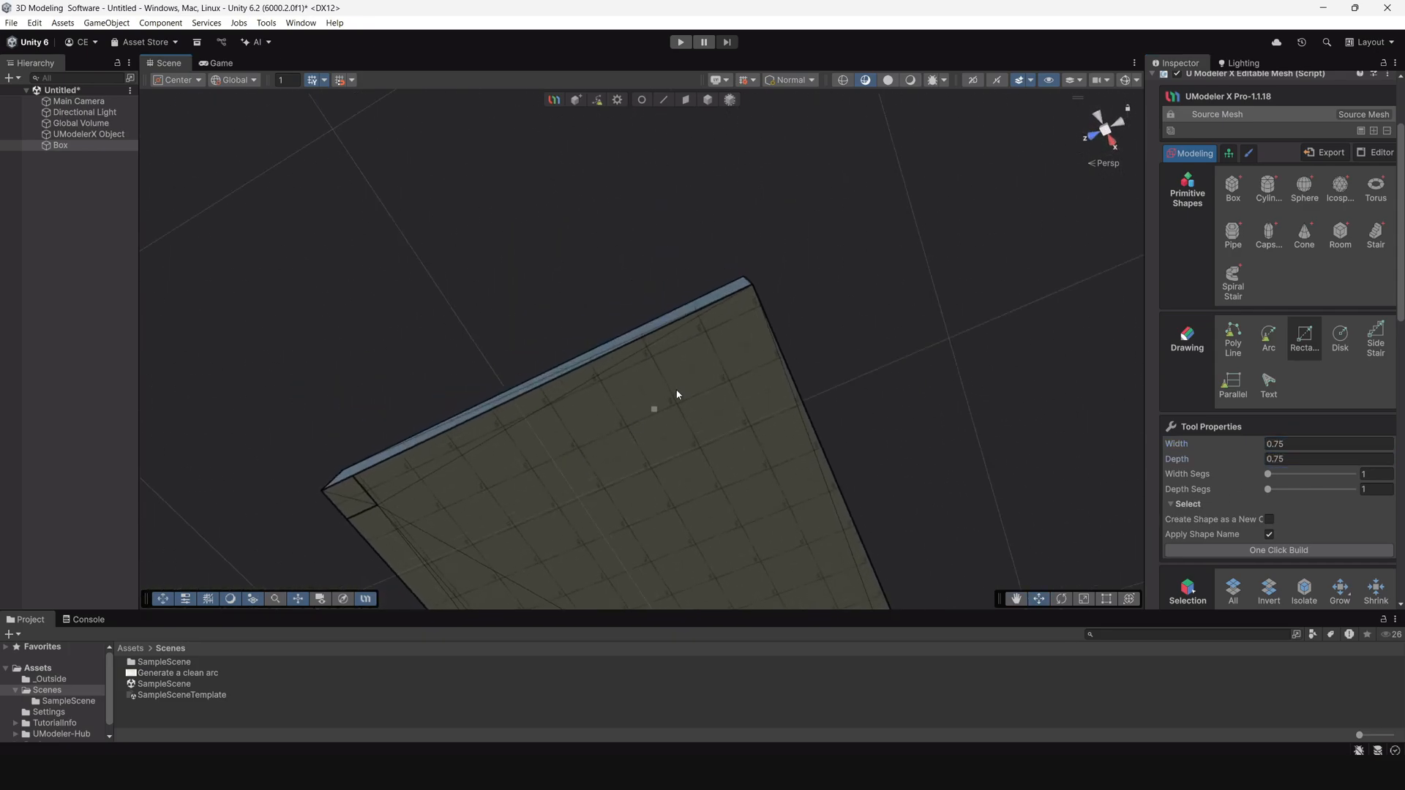
left_click(753, 292)
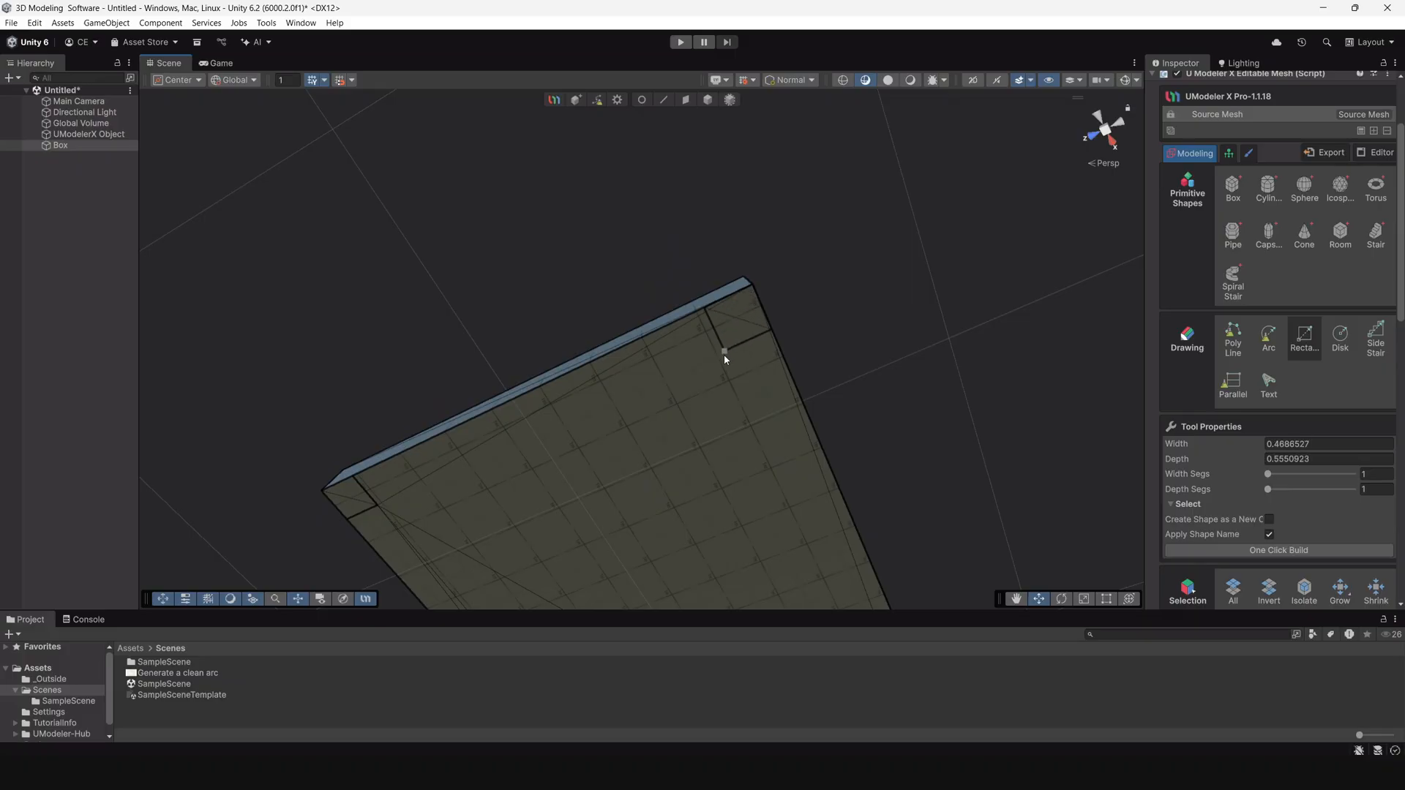
left_click(1302, 442)
type("0.75")
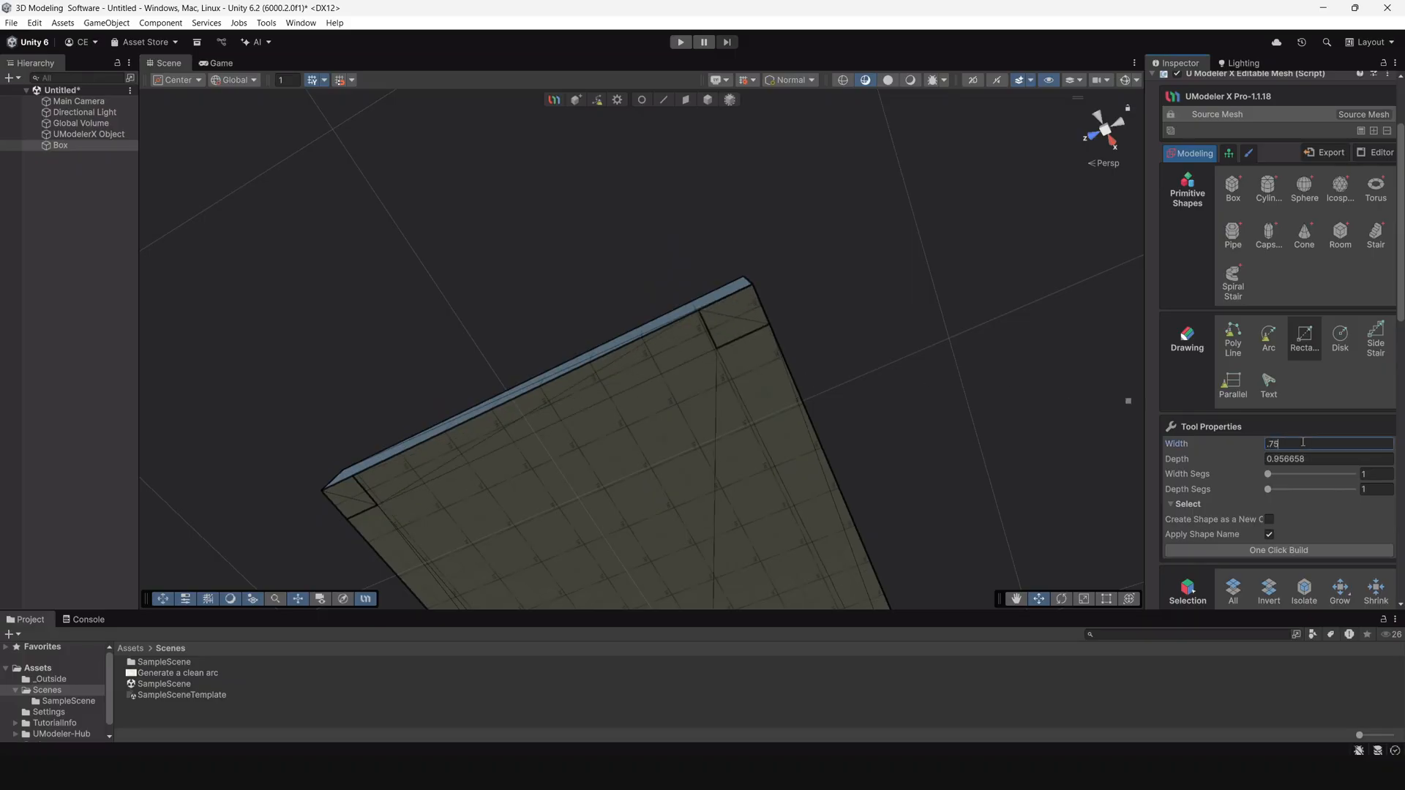
key("Tab")
type(".75")
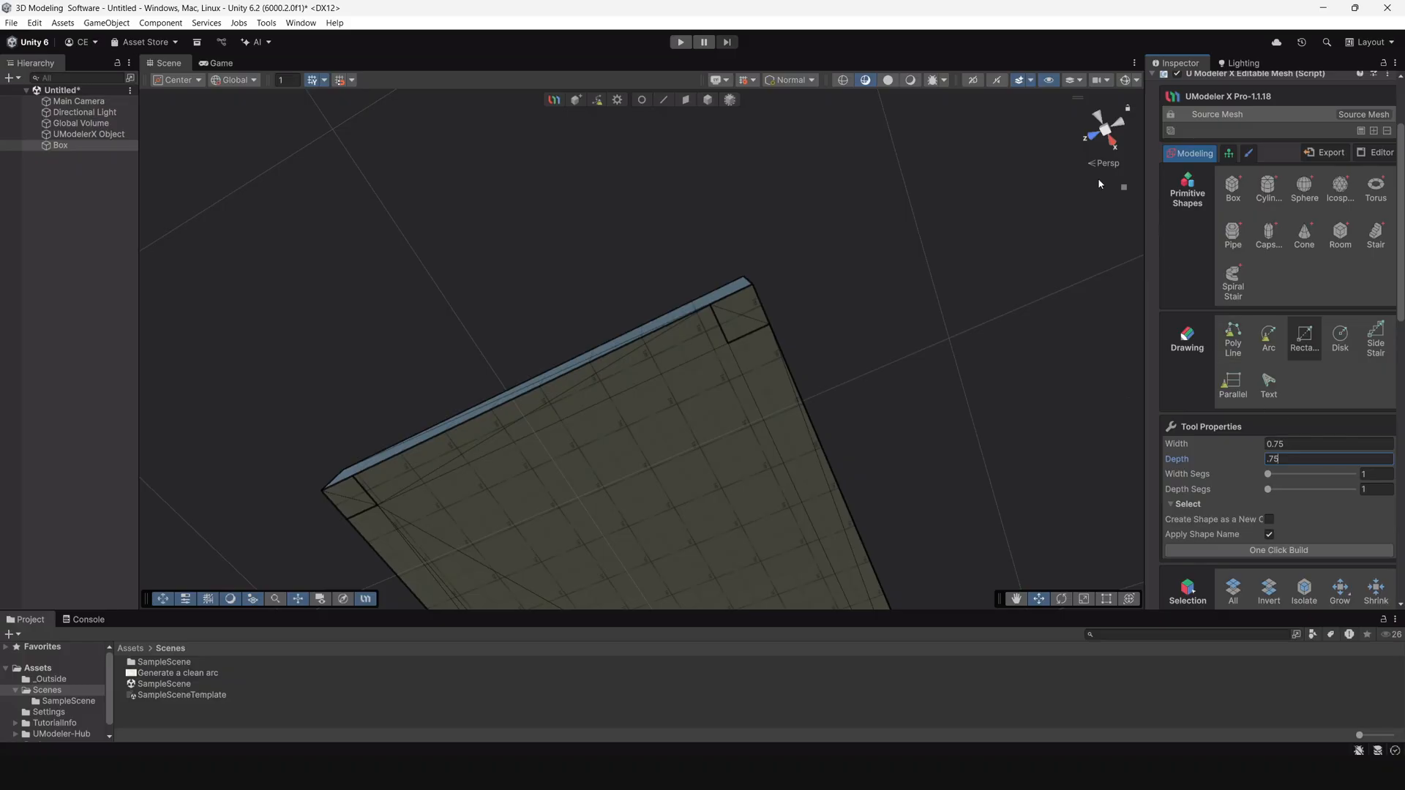
Finish the Rectangle tool and return the slab to object element mode.
left_click_drag(793, 314, 767, 490, "alt")
middle_click_drag(767, 490, 746, 235)
mouse_move(736, 231)
left_mouse_down("alt")
mouse_move(759, 303)
mouse_move(739, 240)
left_mouse_up("alt")
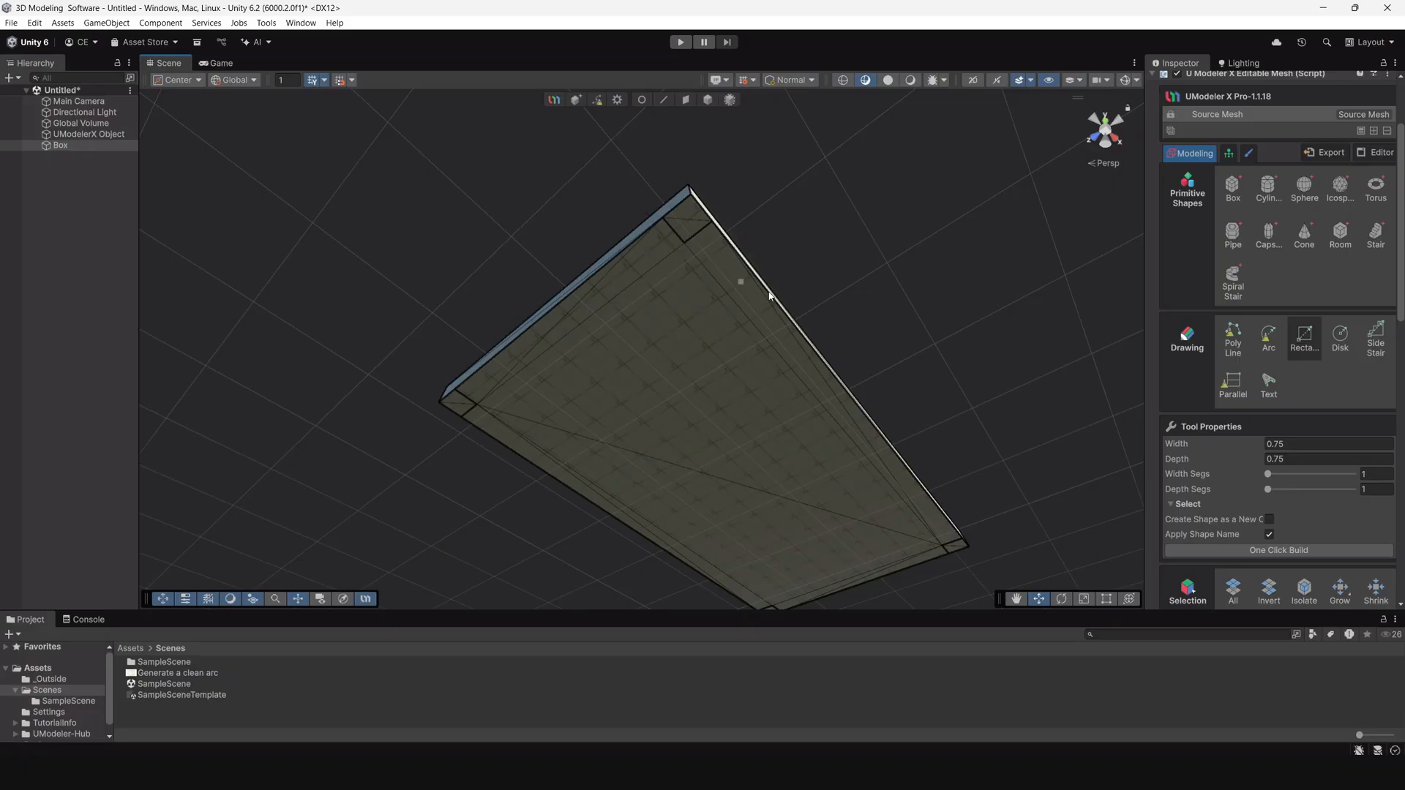
left_click_drag(769, 295, 650, 272, "alt")
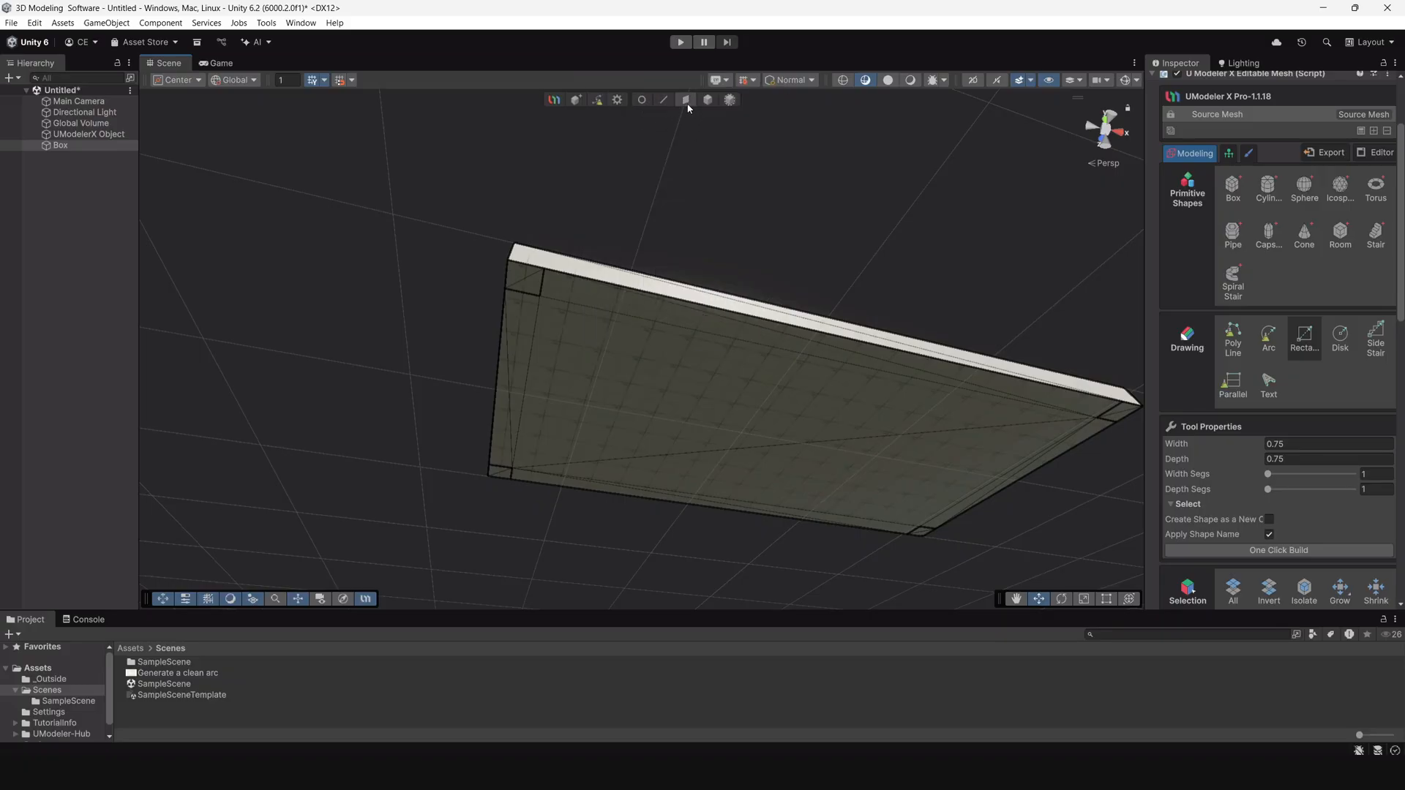
left_click(709, 101)
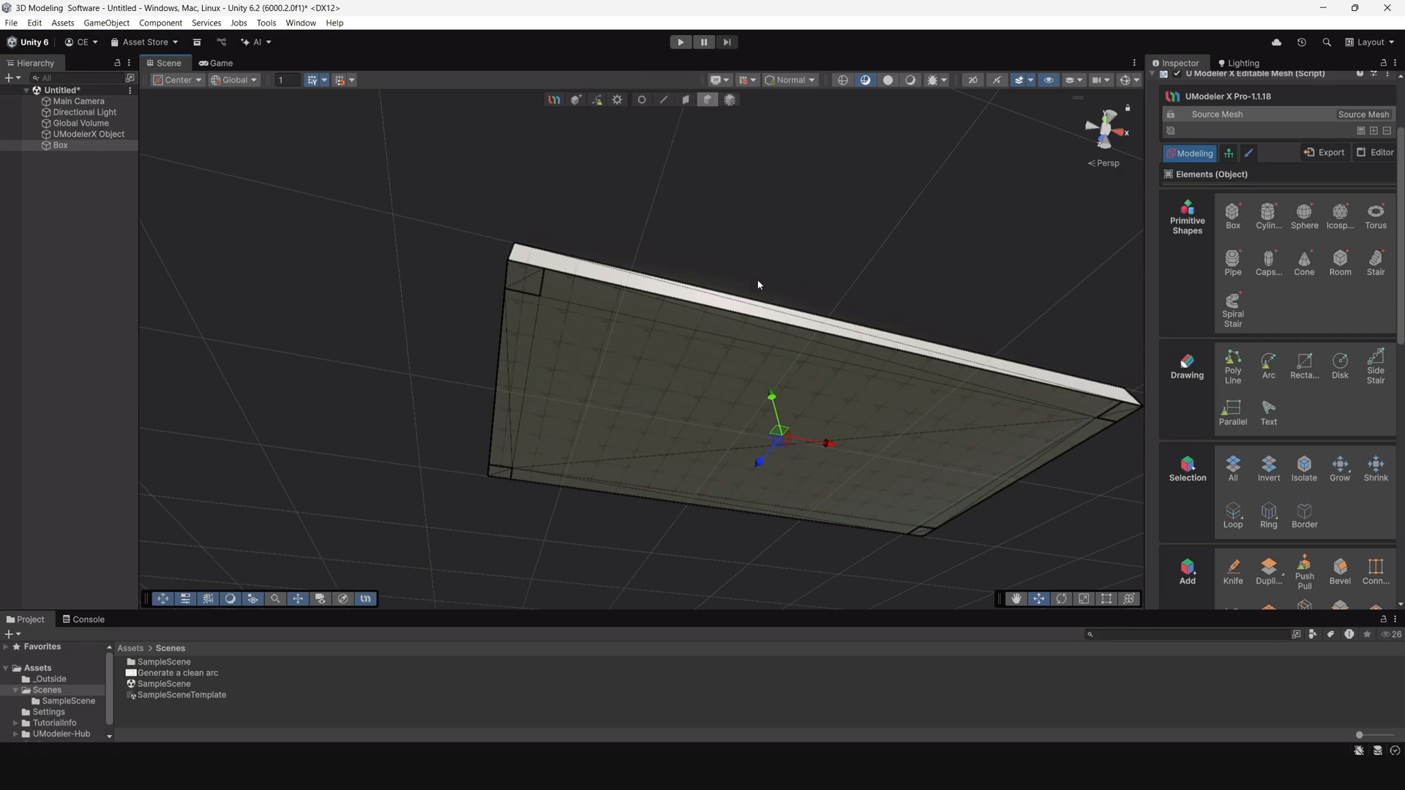
Select the large underside face between the four corner squares in face mode and convert the selection to its edges.
left_click_drag(827, 365, 814, 351, "alt")
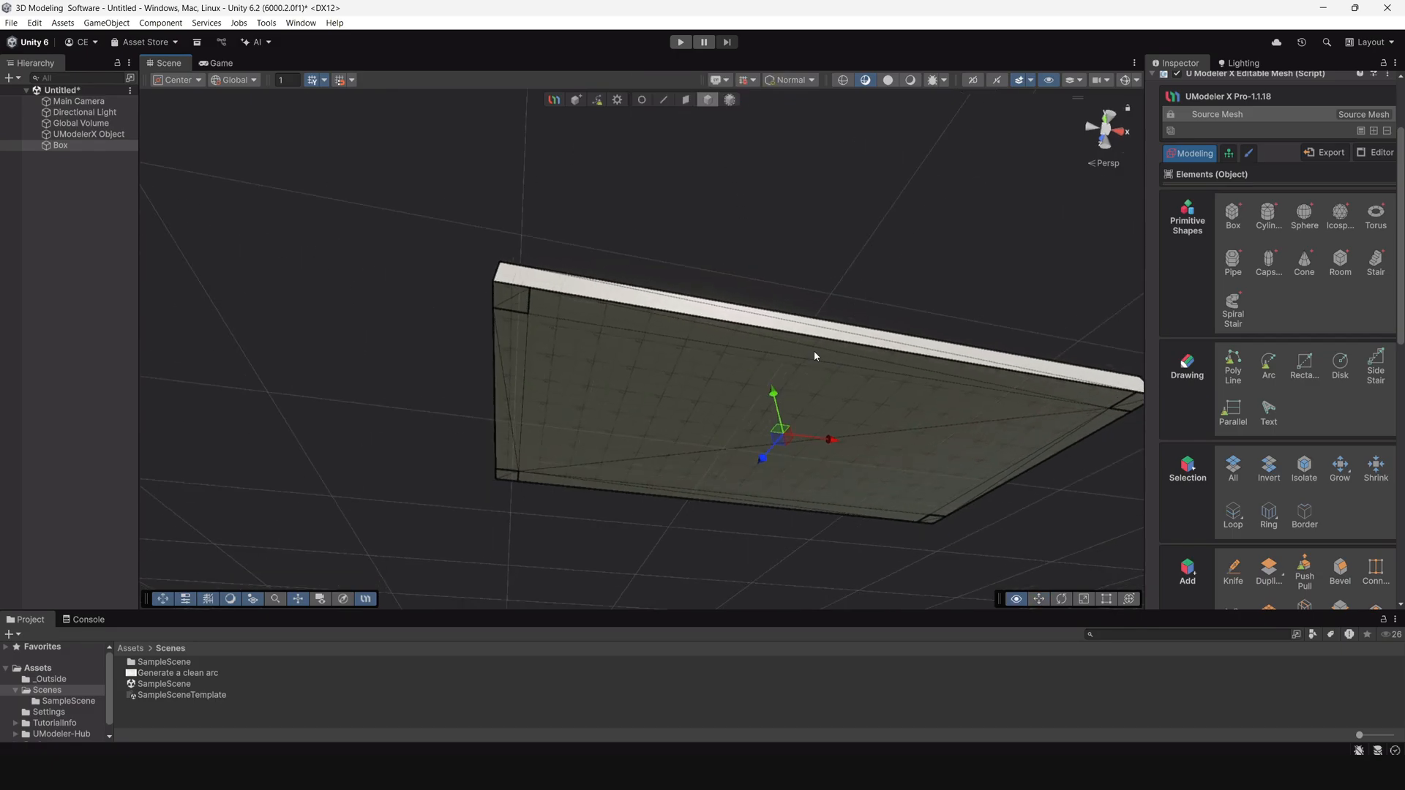
left_click(687, 100)
left_click(518, 298)
left_click(583, 288)
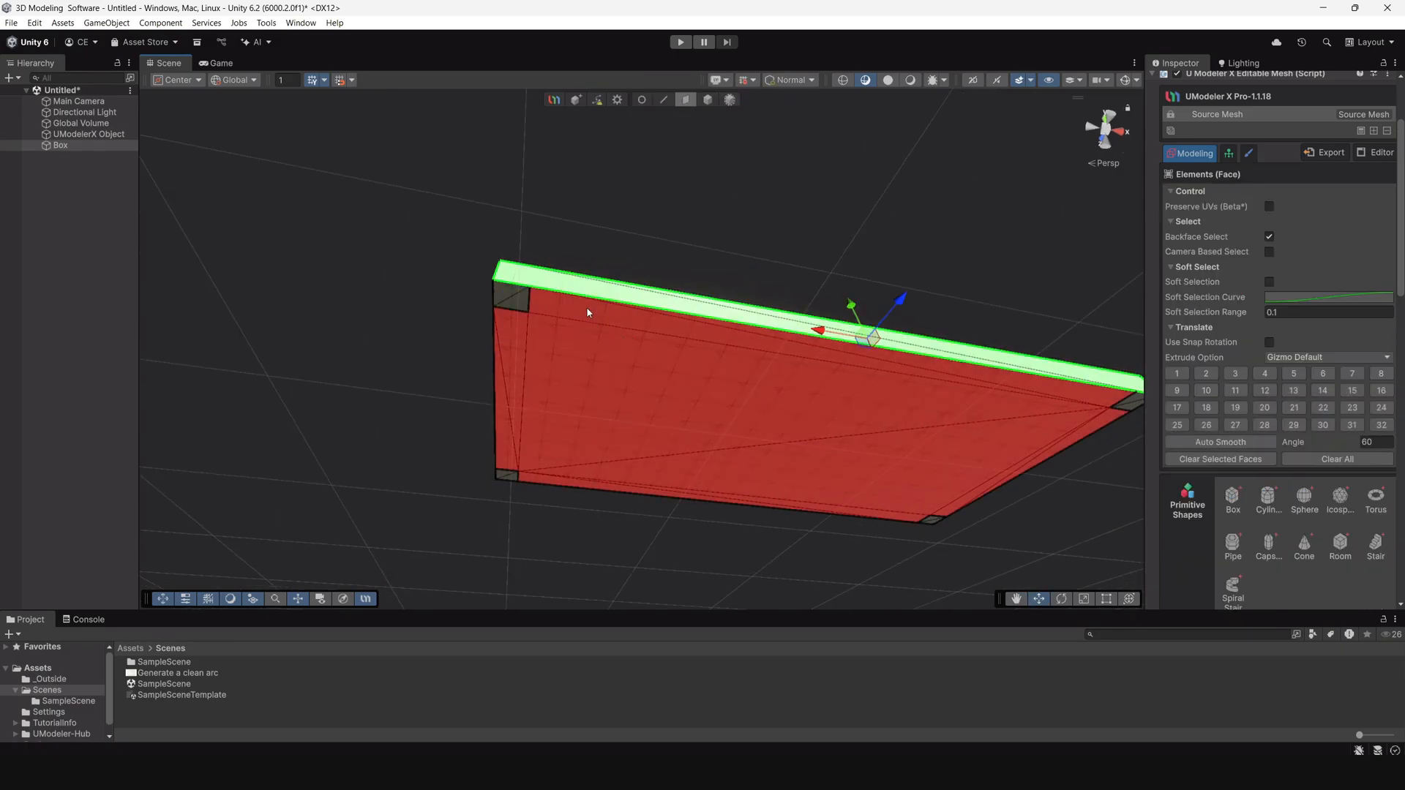
left_click(598, 327)
left_click(664, 101)
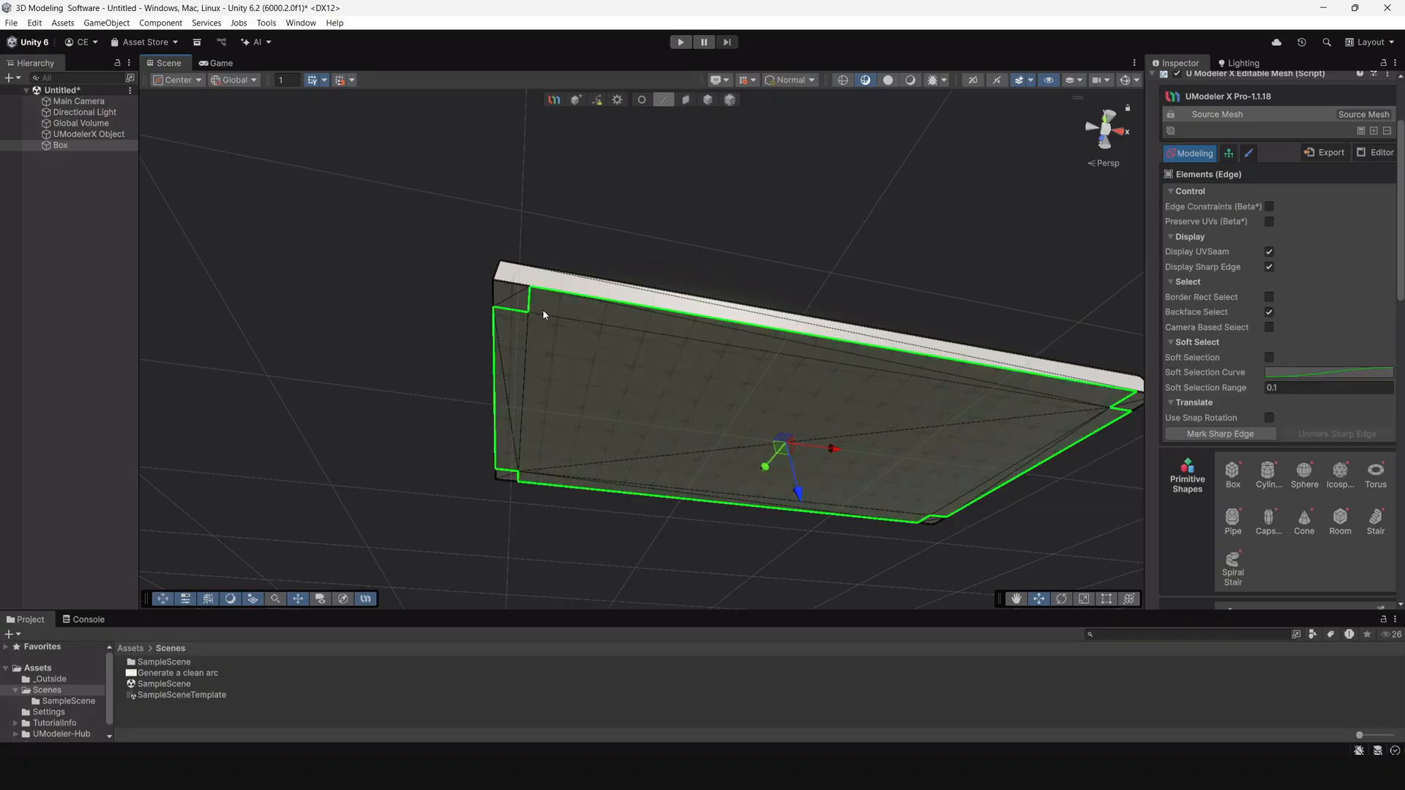
Select the vertices around one corner square of the slab's underside in vertex mode.
left_click(519, 284)
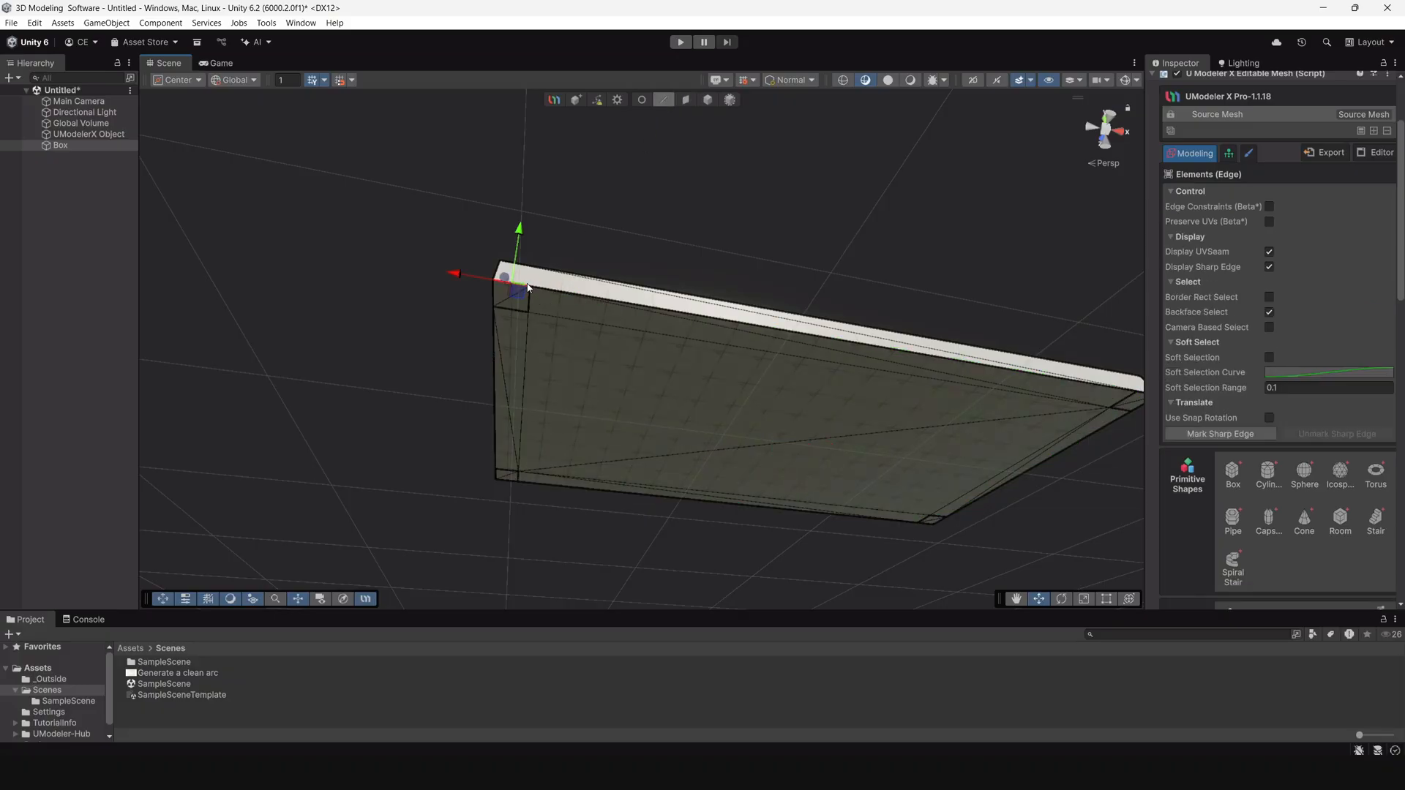
left_click(642, 101)
mouse_move(706, 331)
left_mouse_down("alt")
mouse_move(717, 364)
mouse_move(704, 352)
left_mouse_up("alt")
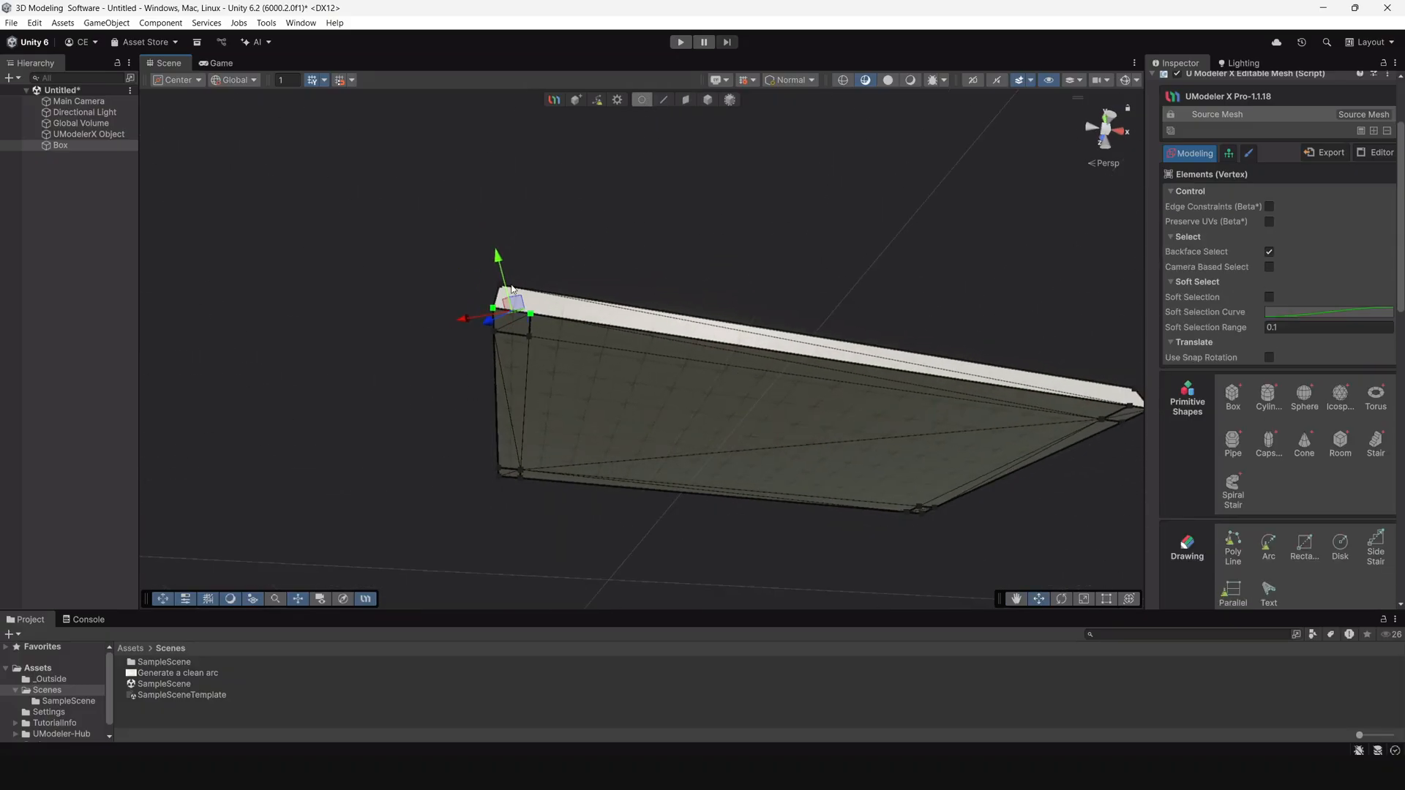
left_click_drag(470, 258, 581, 364)
left_click_drag(649, 319, 657, 147, "alt")
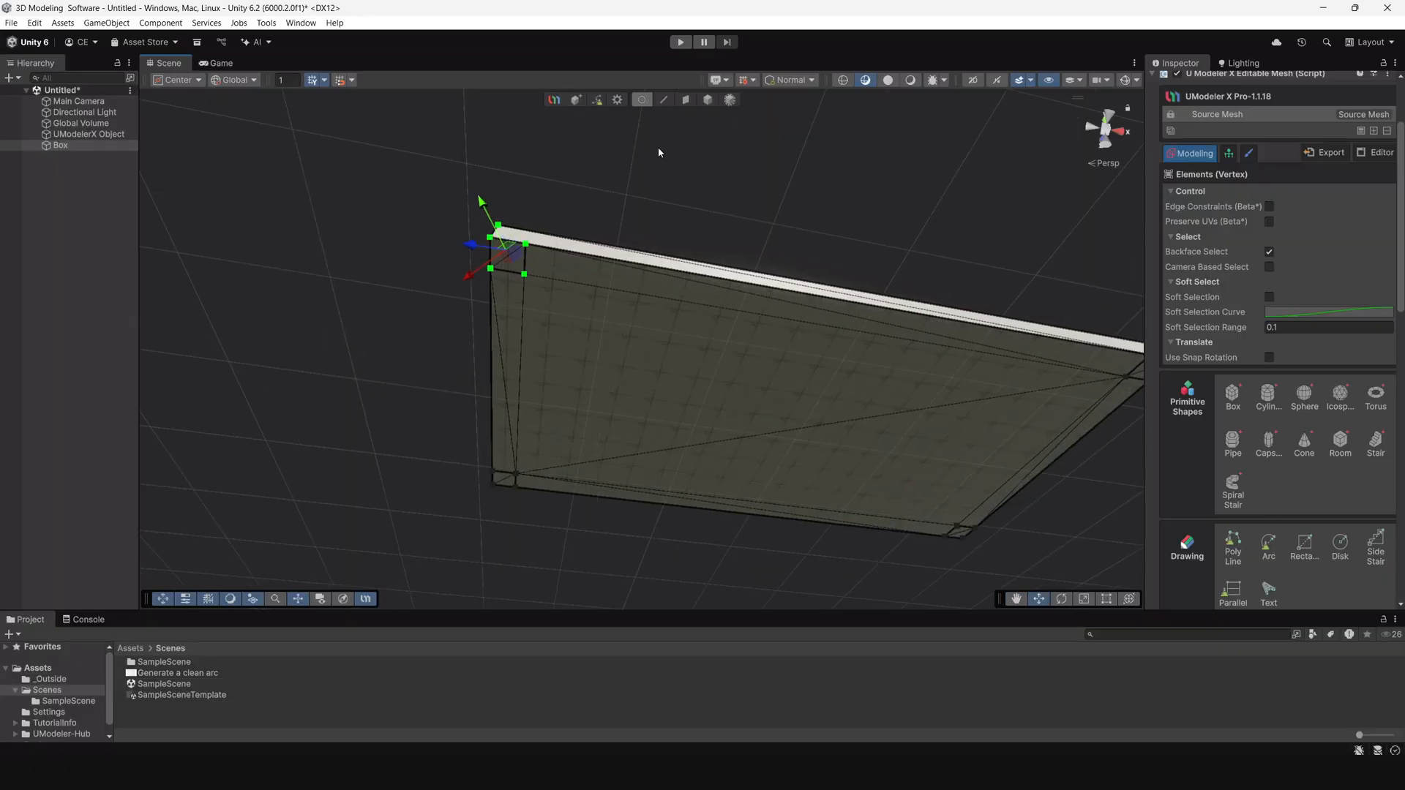
Switch to face mode and select all four corner squares on the slab's underside.
left_click(686, 100)
left_click(574, 306)
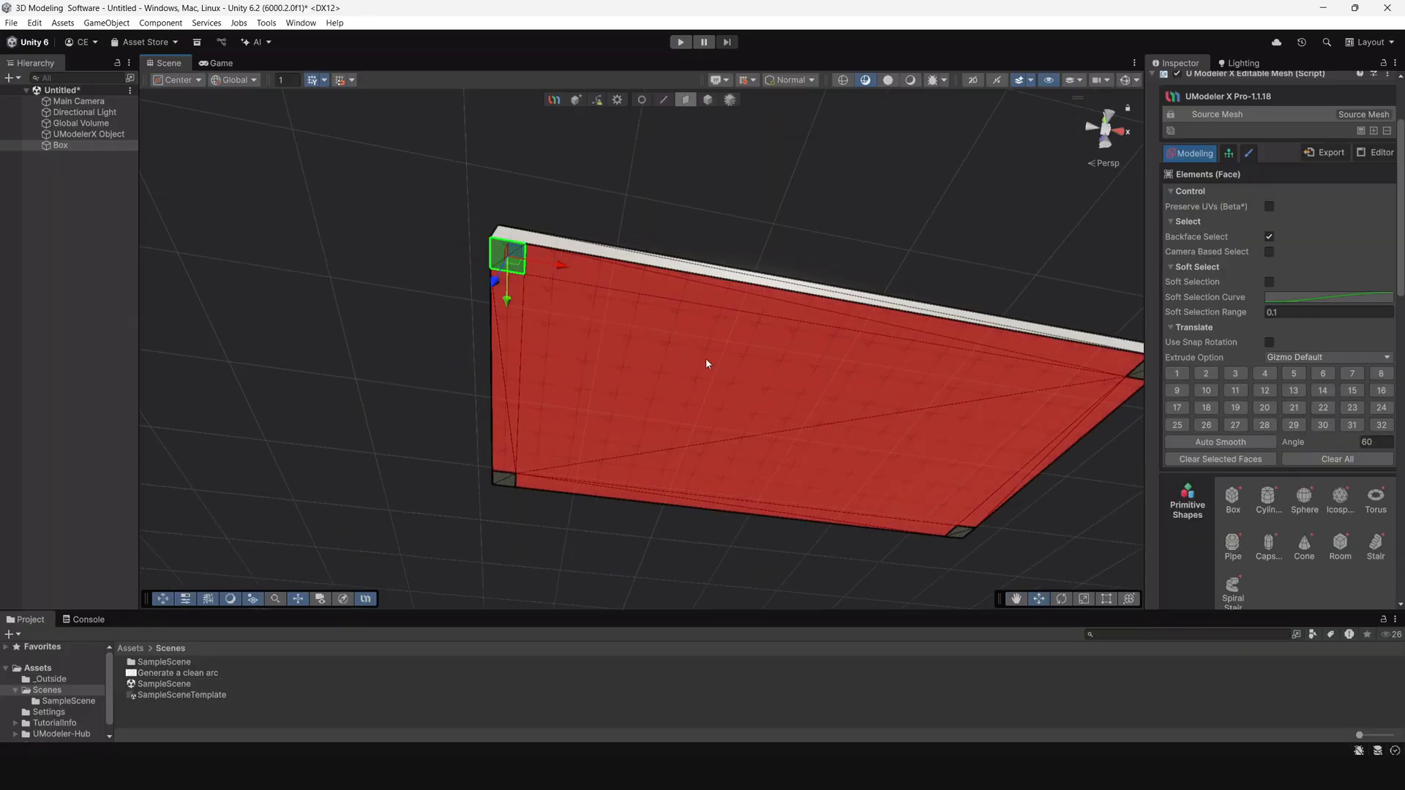
middle_click_drag(706, 359, 673, 363)
left_click(414, 276)
left_click(470, 261)
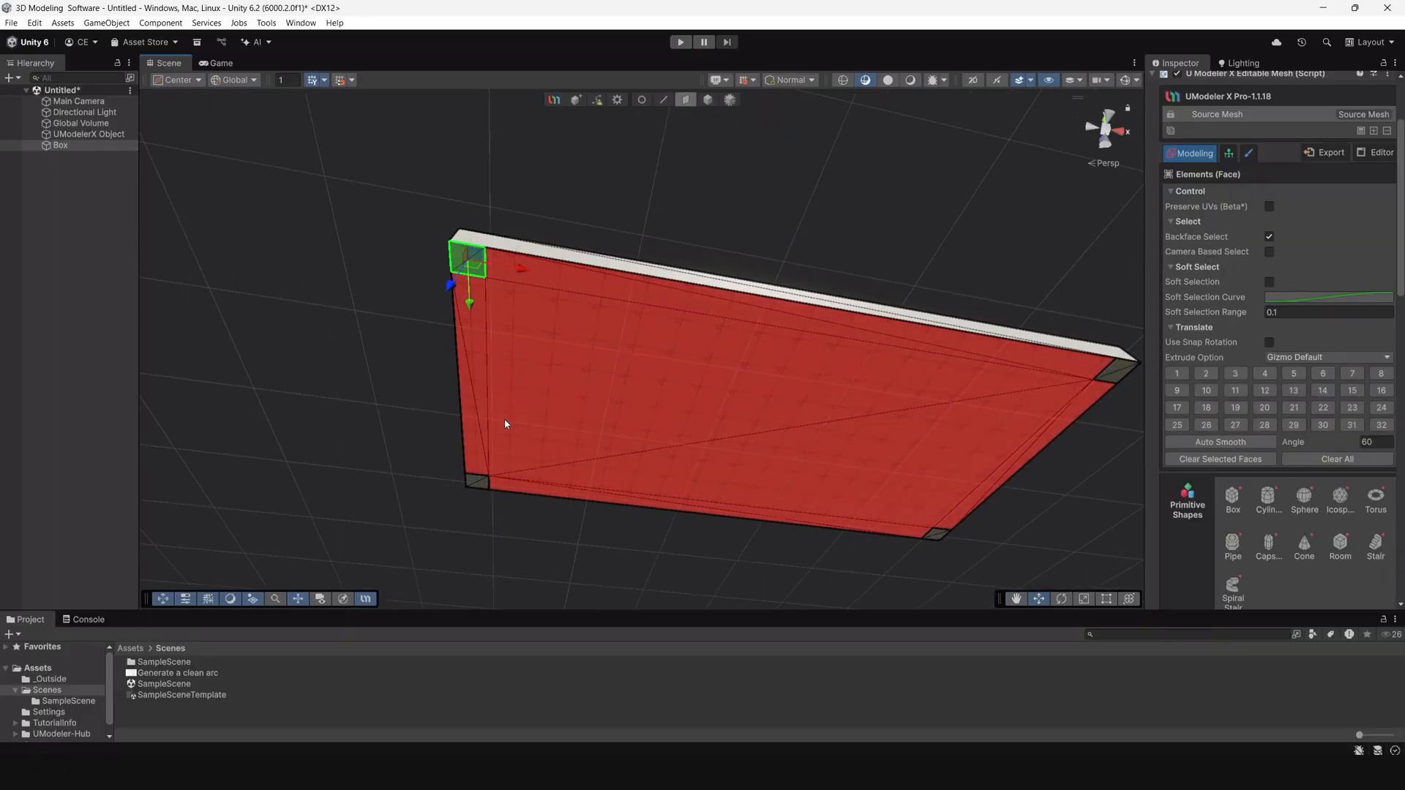
left_click_drag(505, 423, 534, 387, "alt")
left_click(452, 458, "shift")
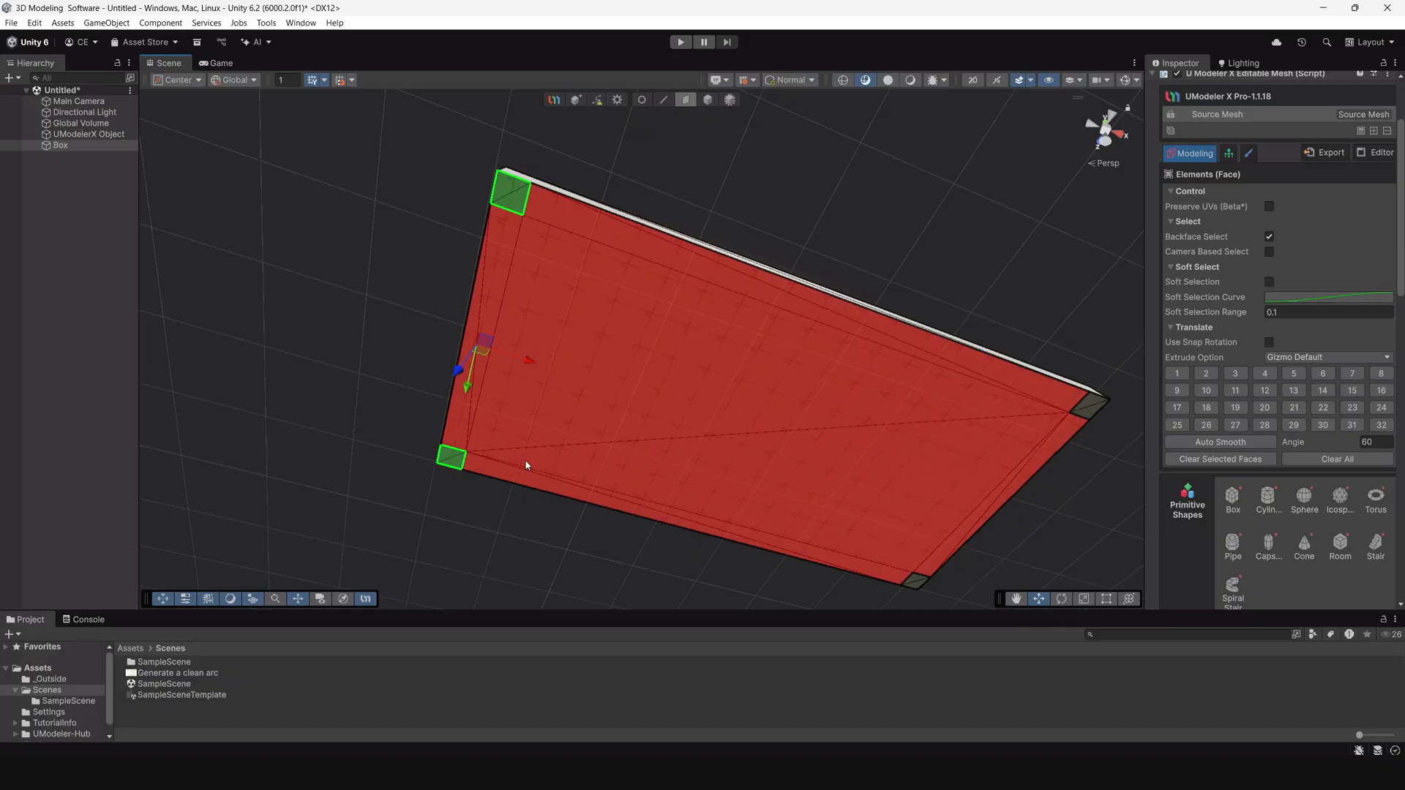
left_click(1087, 404, "shift")
left_click(919, 586, "shift")
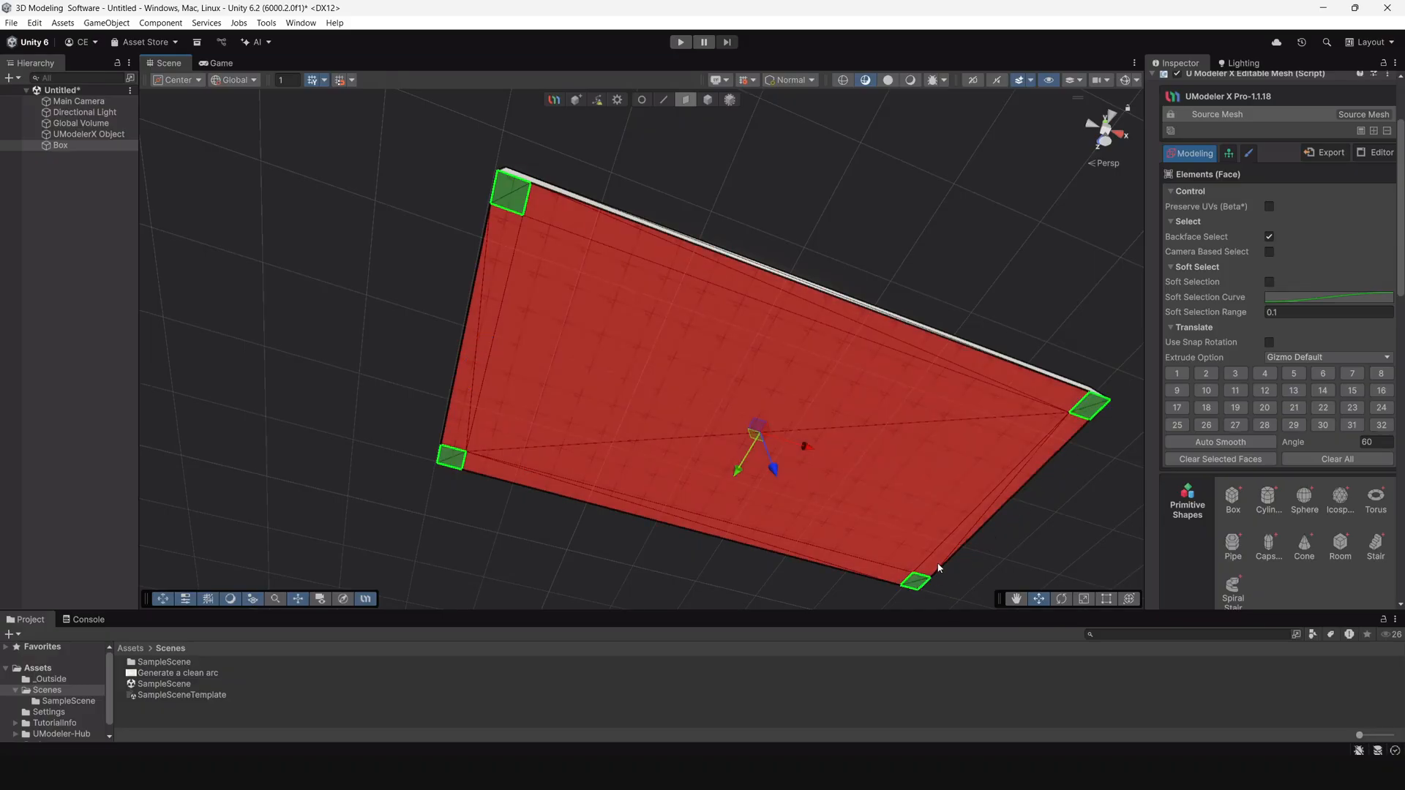
Extrude the four corner squares downward by about 3.84 and lengthen the resulting legs by about another 3.59.
left_click_drag(991, 405, 648, 531, "alt")
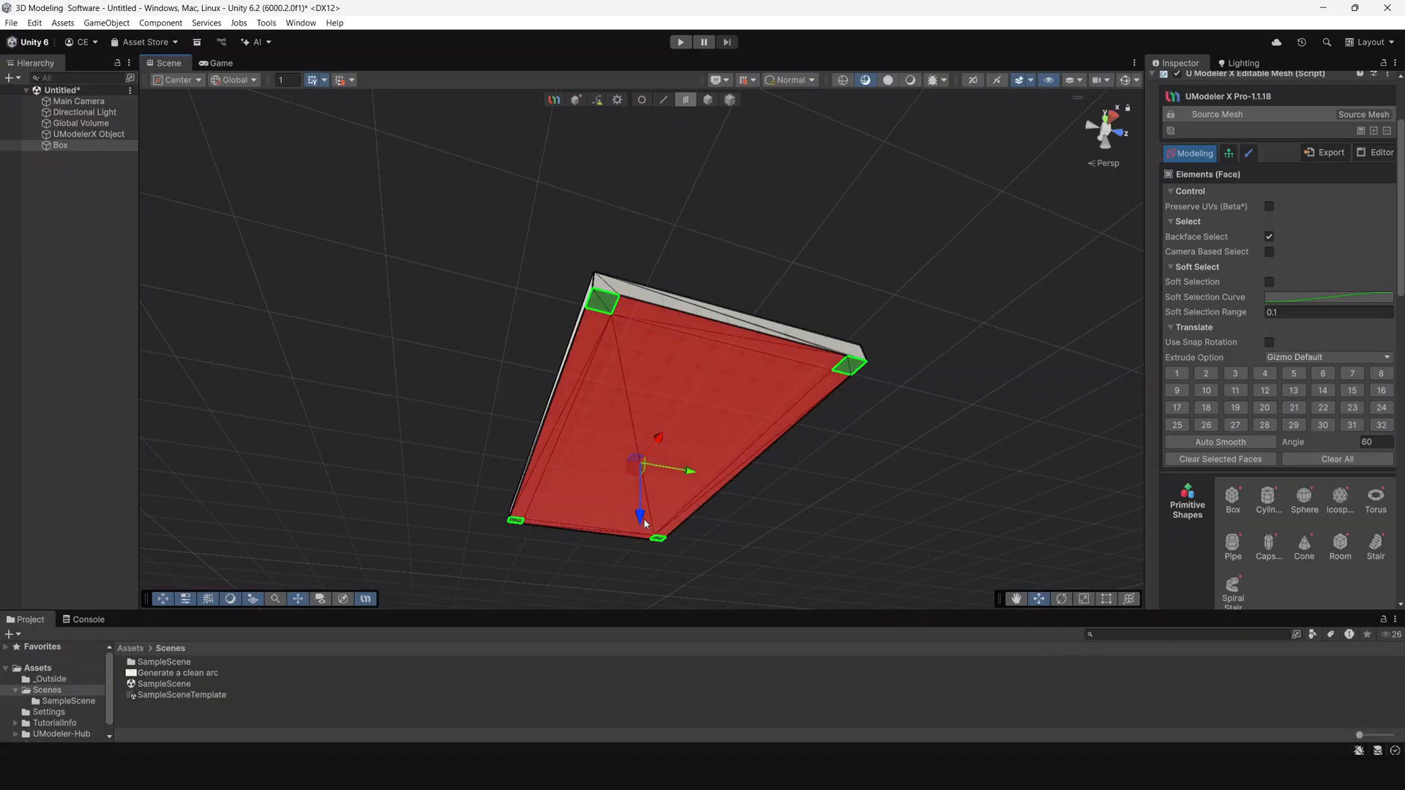
left_click_drag(642, 521, 643, 622, "shift")
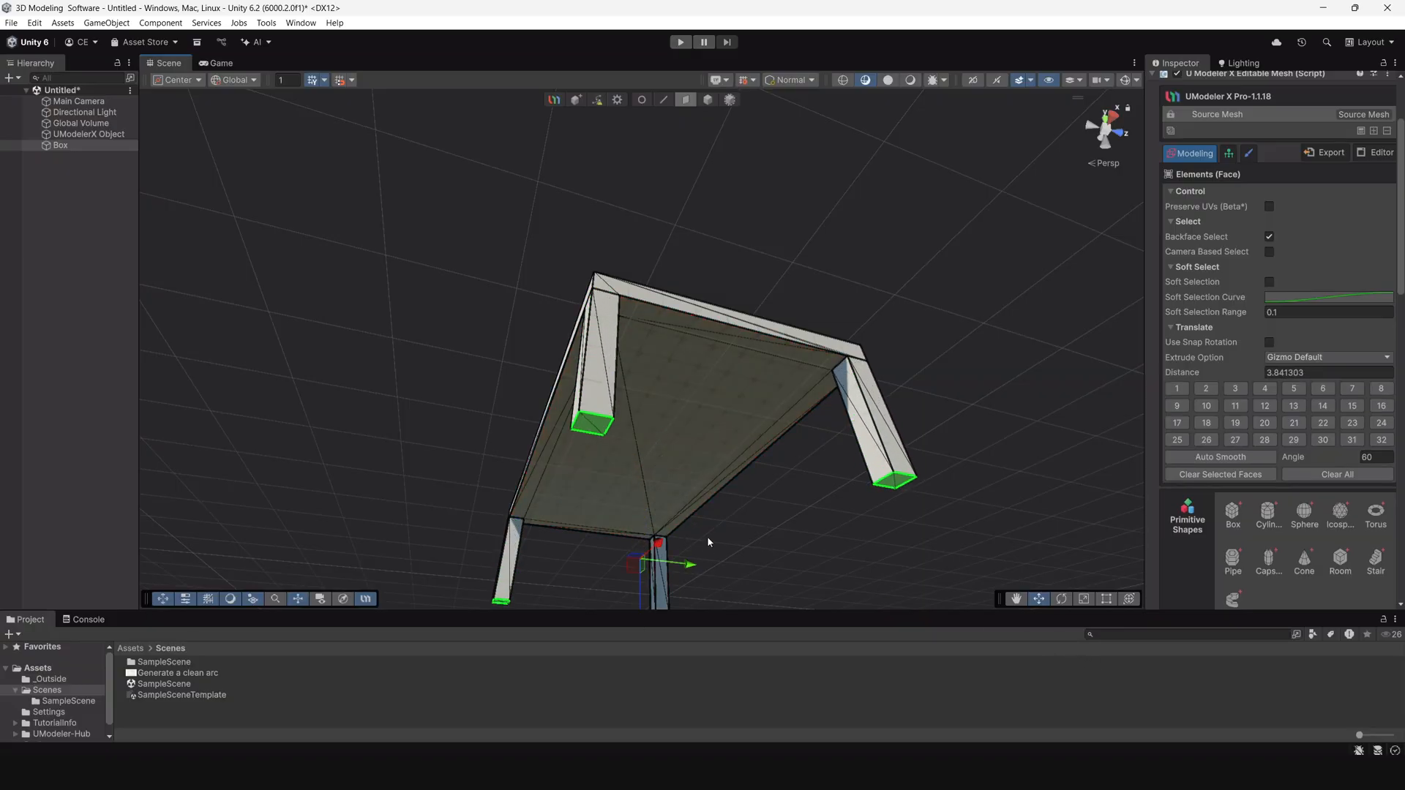
scroll(687, 415, "down", 5)
left_click_drag(684, 414, 653, 565, "alt")
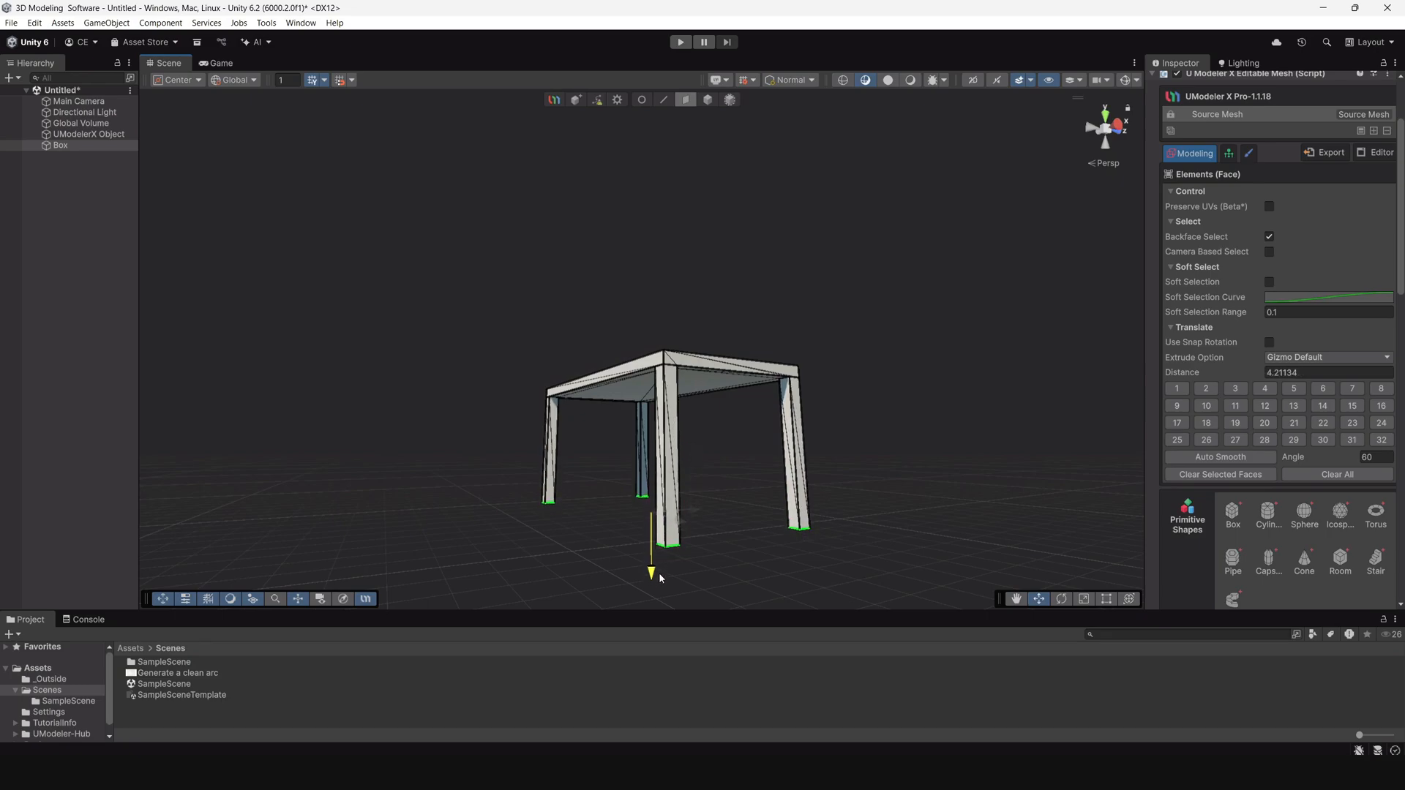
Fine-tune the length of all four table legs together by about 0.2.
left_click(1092, 131)
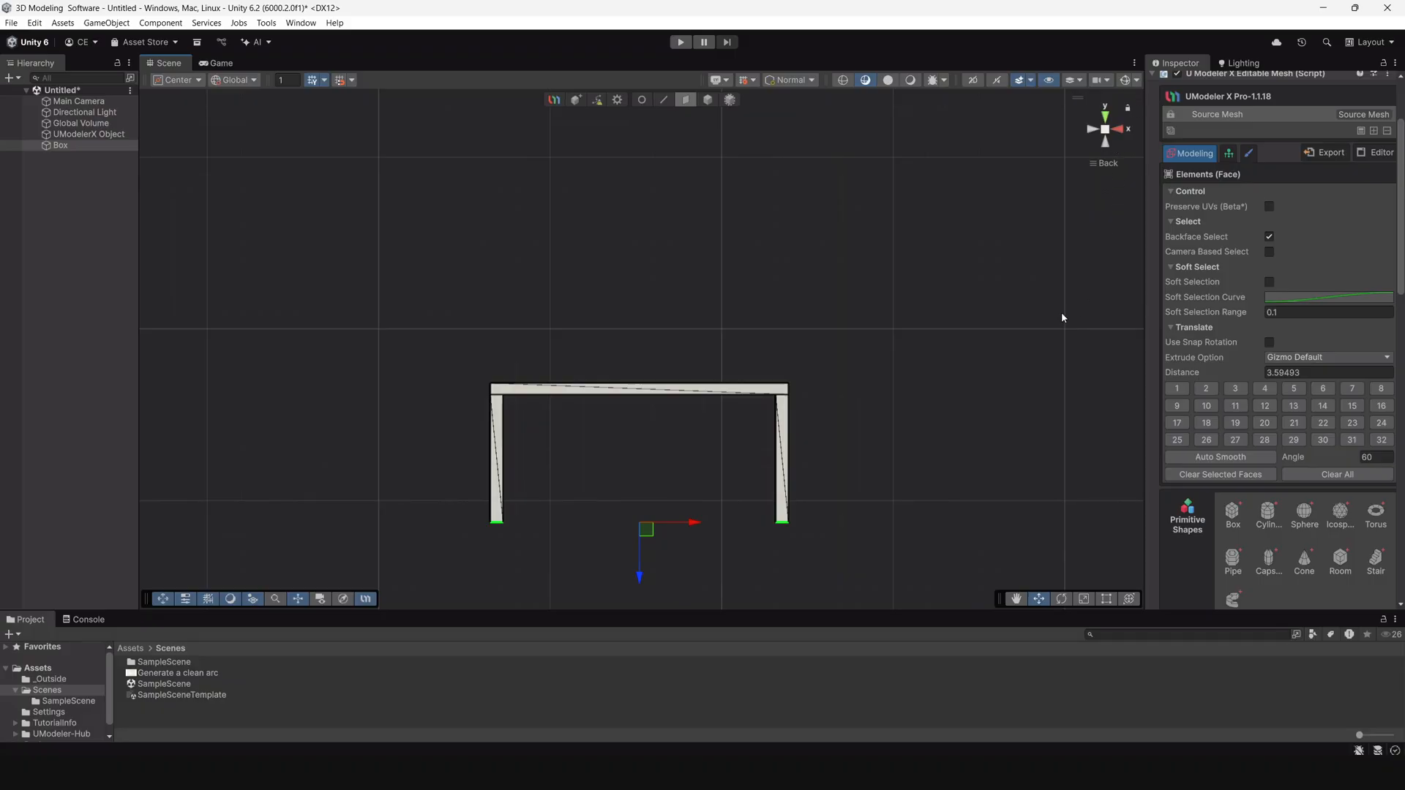
left_click_drag(998, 319, 761, 363, "alt")
left_click(1102, 132)
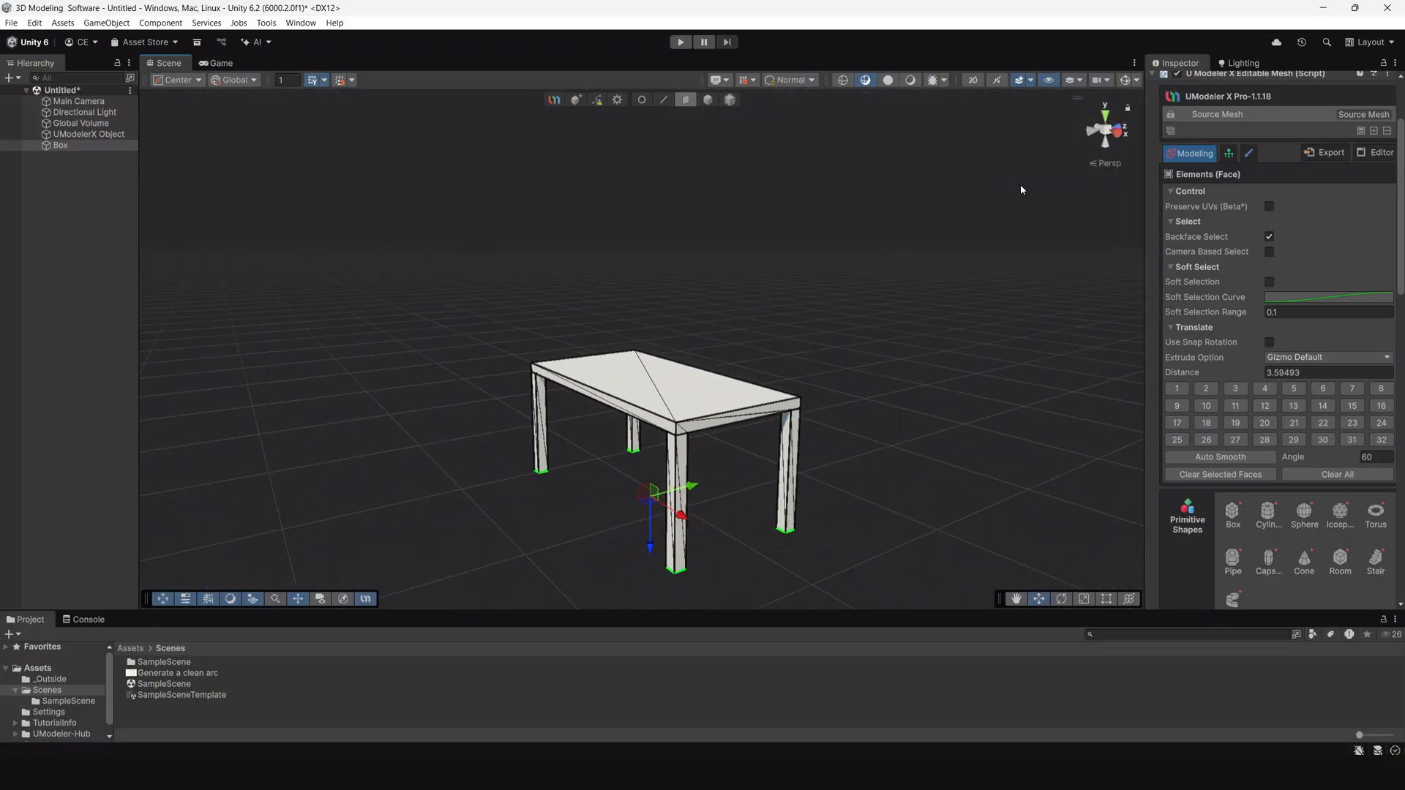
left_click_drag(1019, 188, 724, 211, "alt")
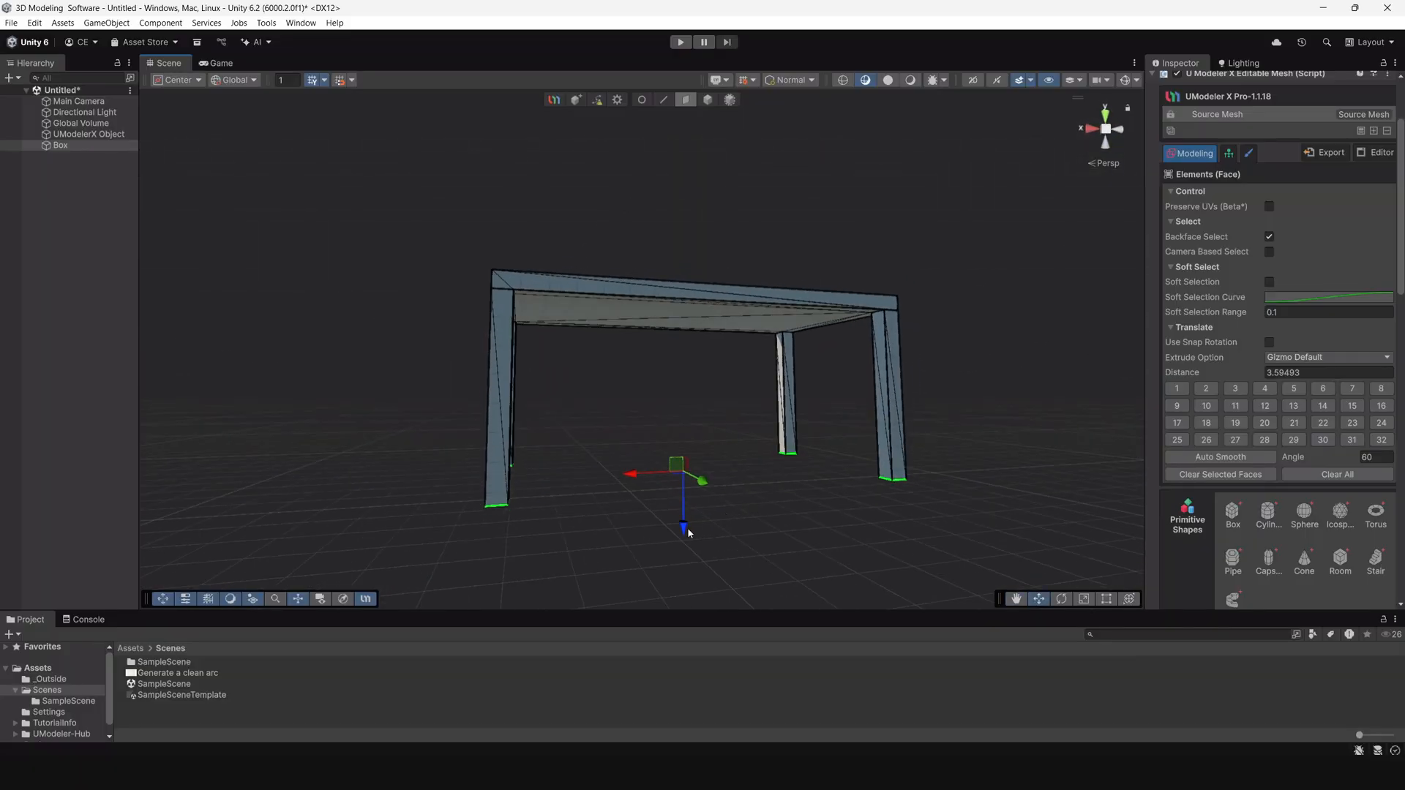
left_click_drag(686, 529, 685, 526)
left_click_drag(586, 410, 660, 429, "alt")
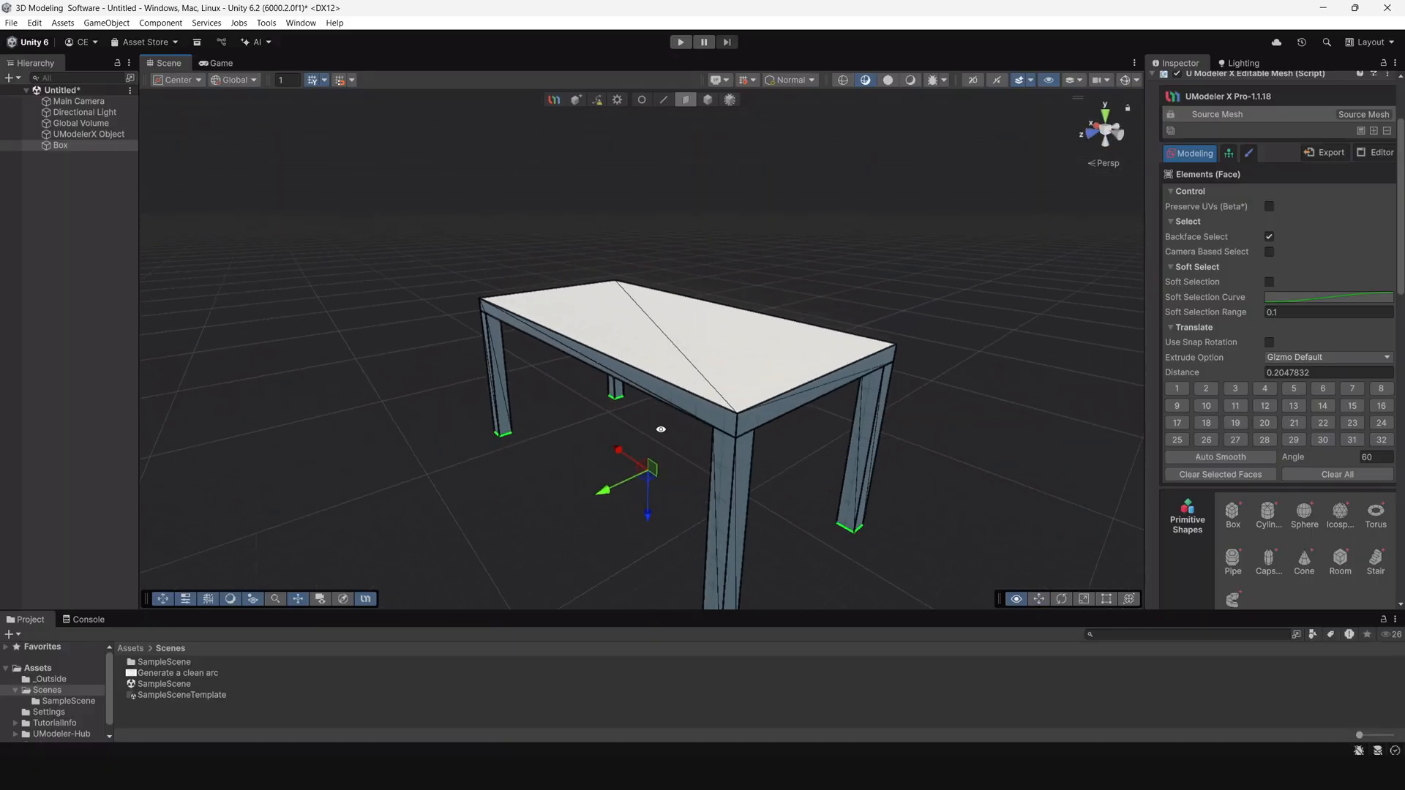
right_click_drag(661, 429, 695, 352, "alt")
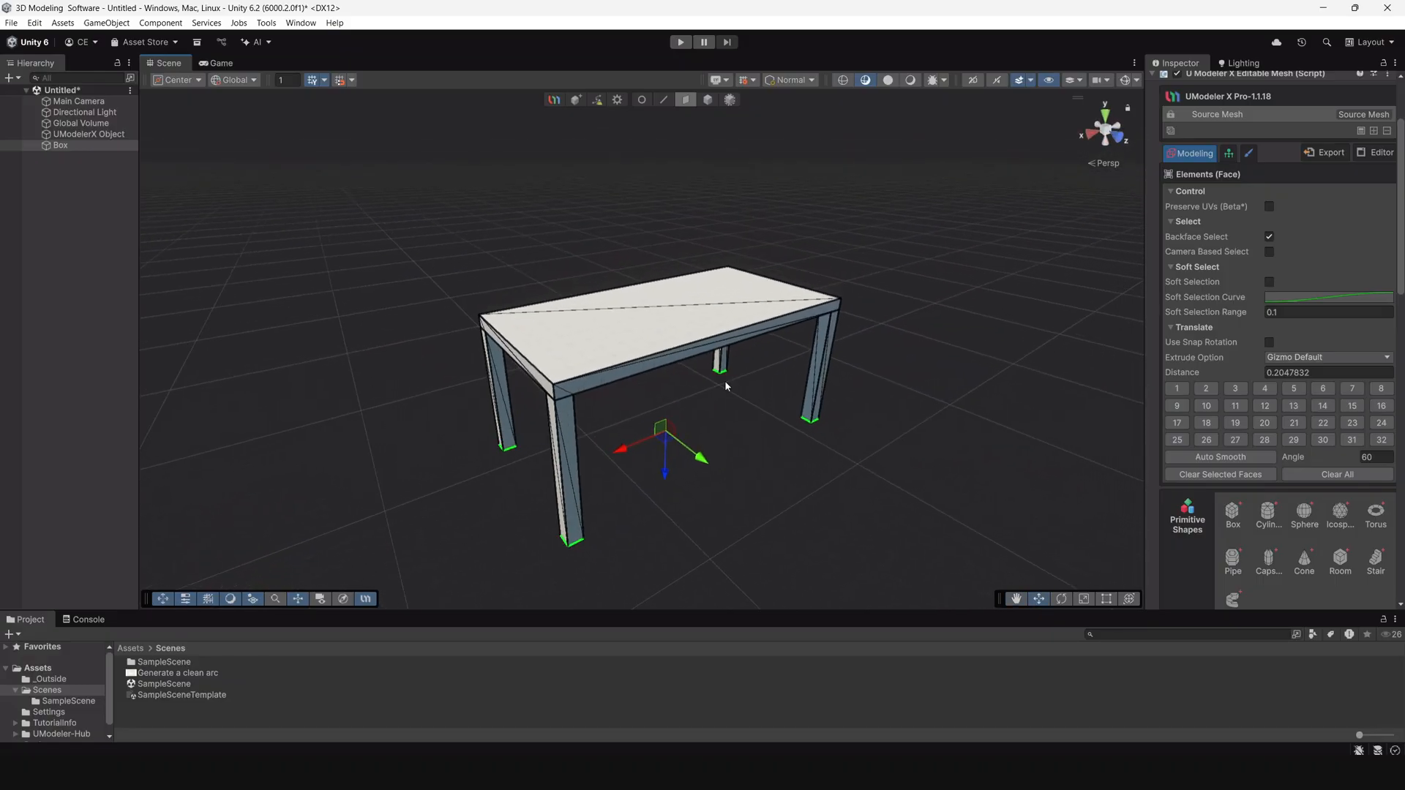
left_click_drag(802, 401, 742, 388, "alt")
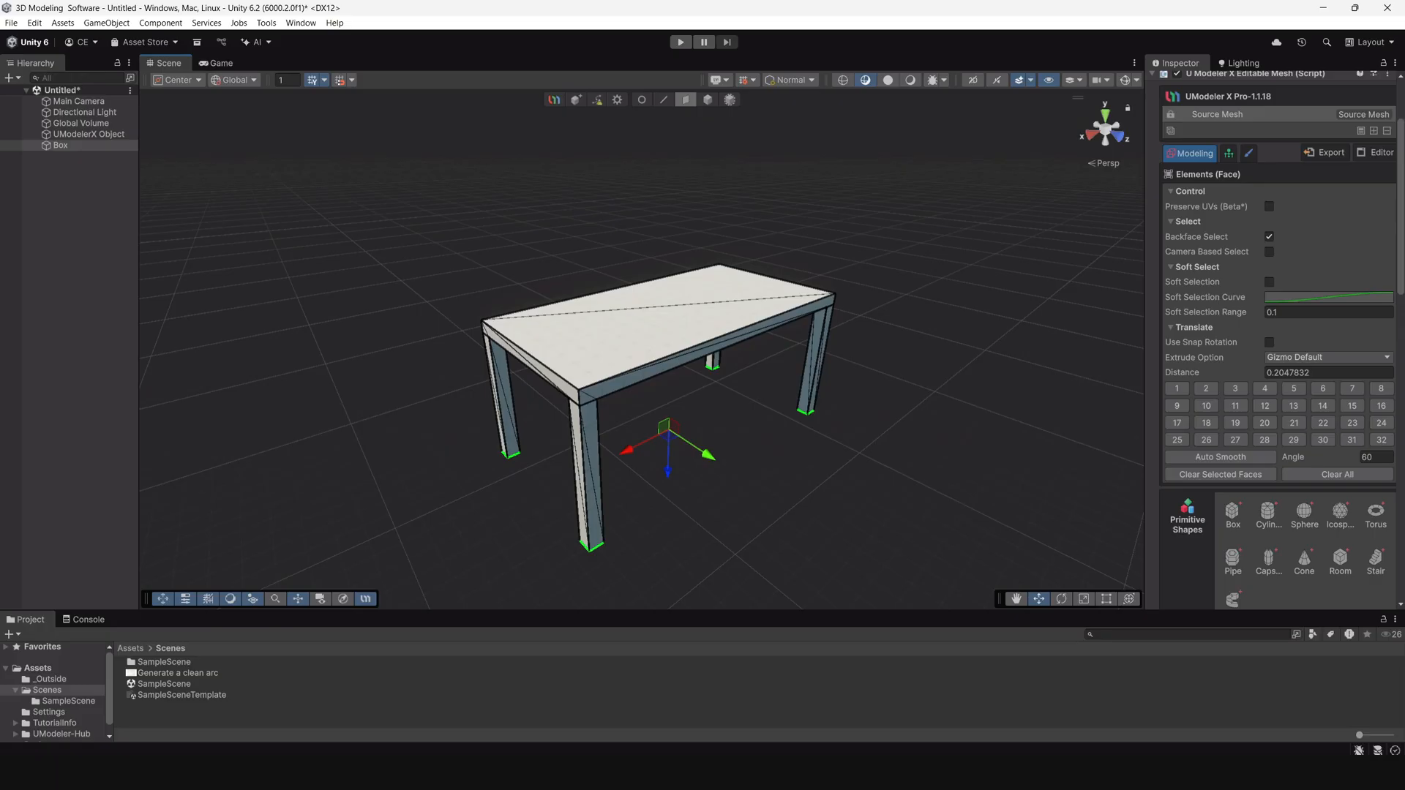
scroll(690, 379, "down", 3)
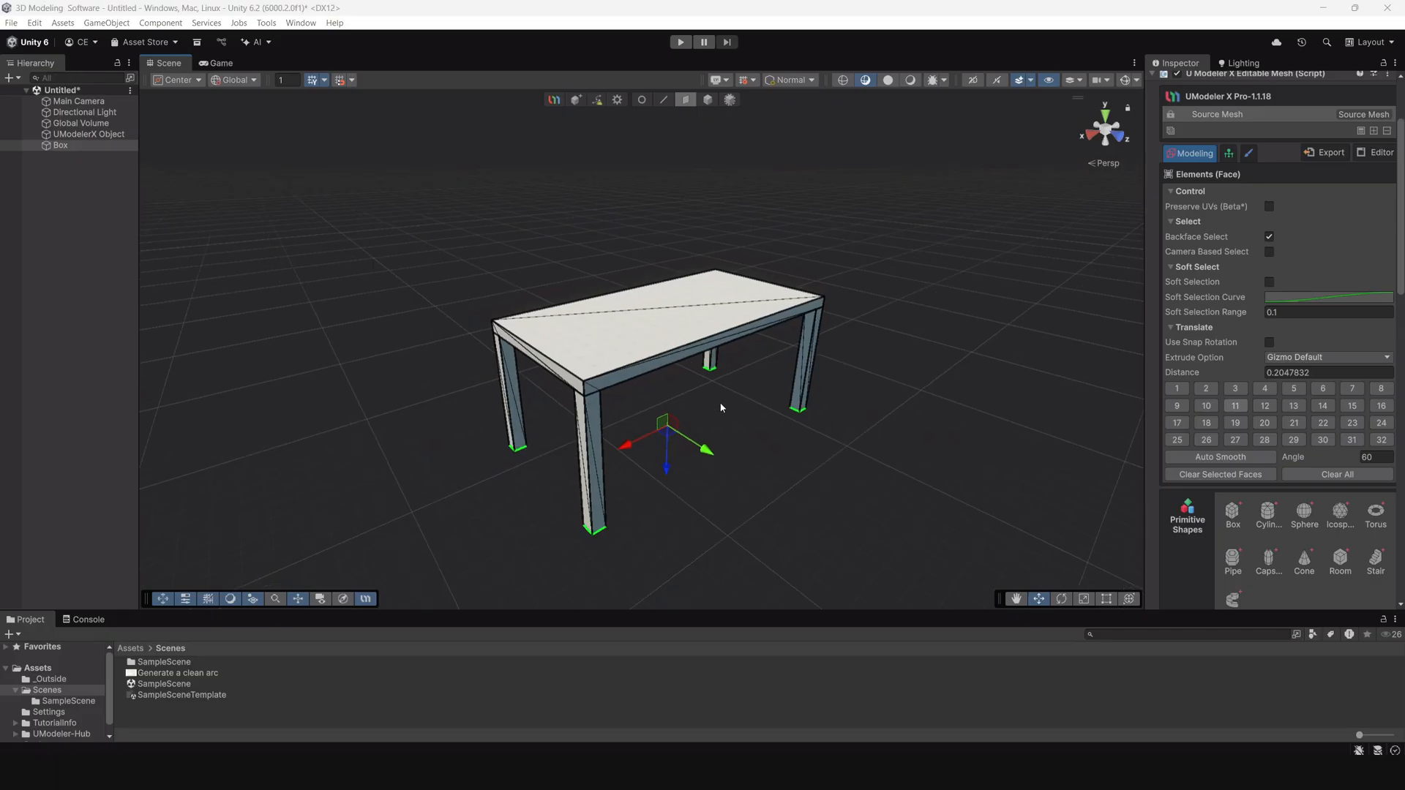
Return the table to object element mode, disable scene picking for the Box object, and hide and deactivate it.
left_click(707, 101)
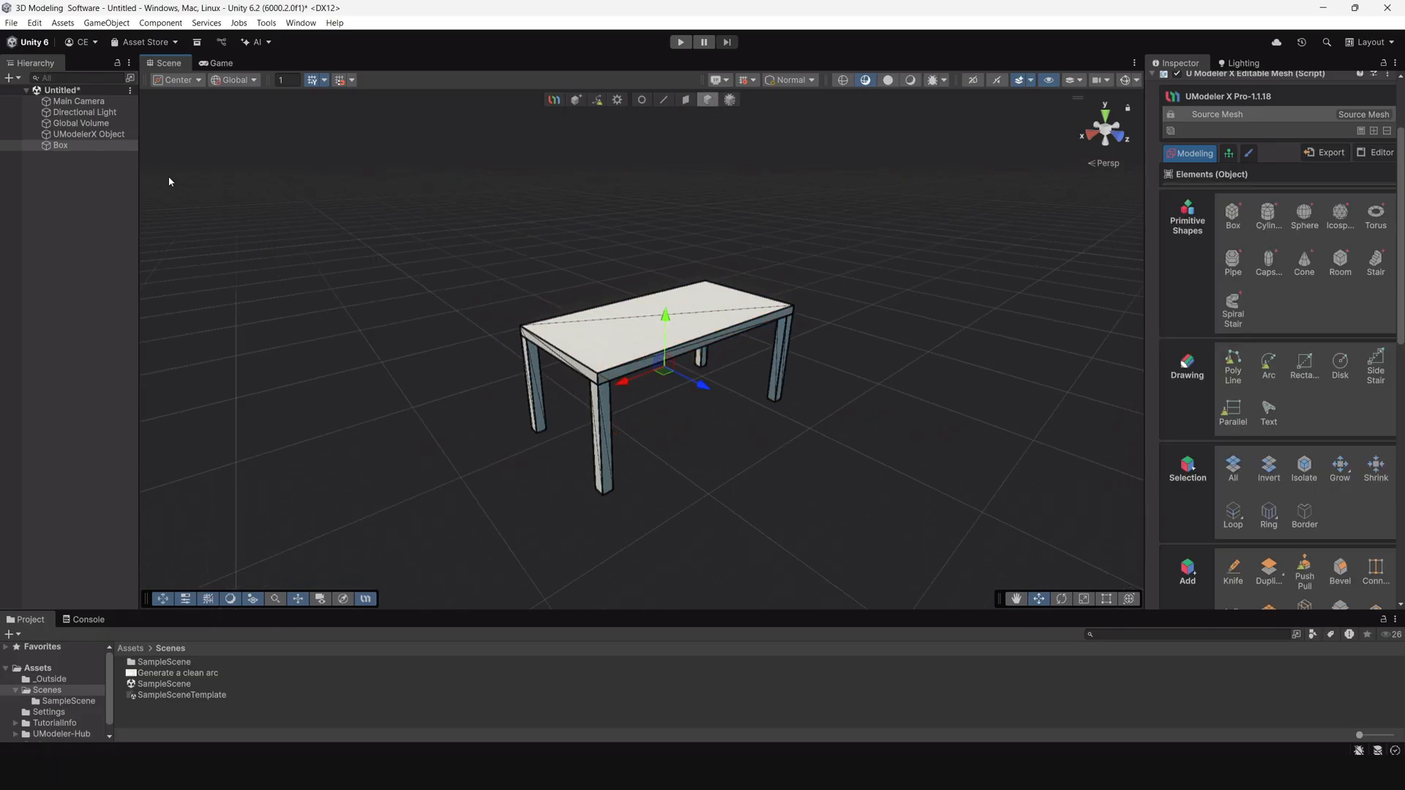
left_click(17, 146)
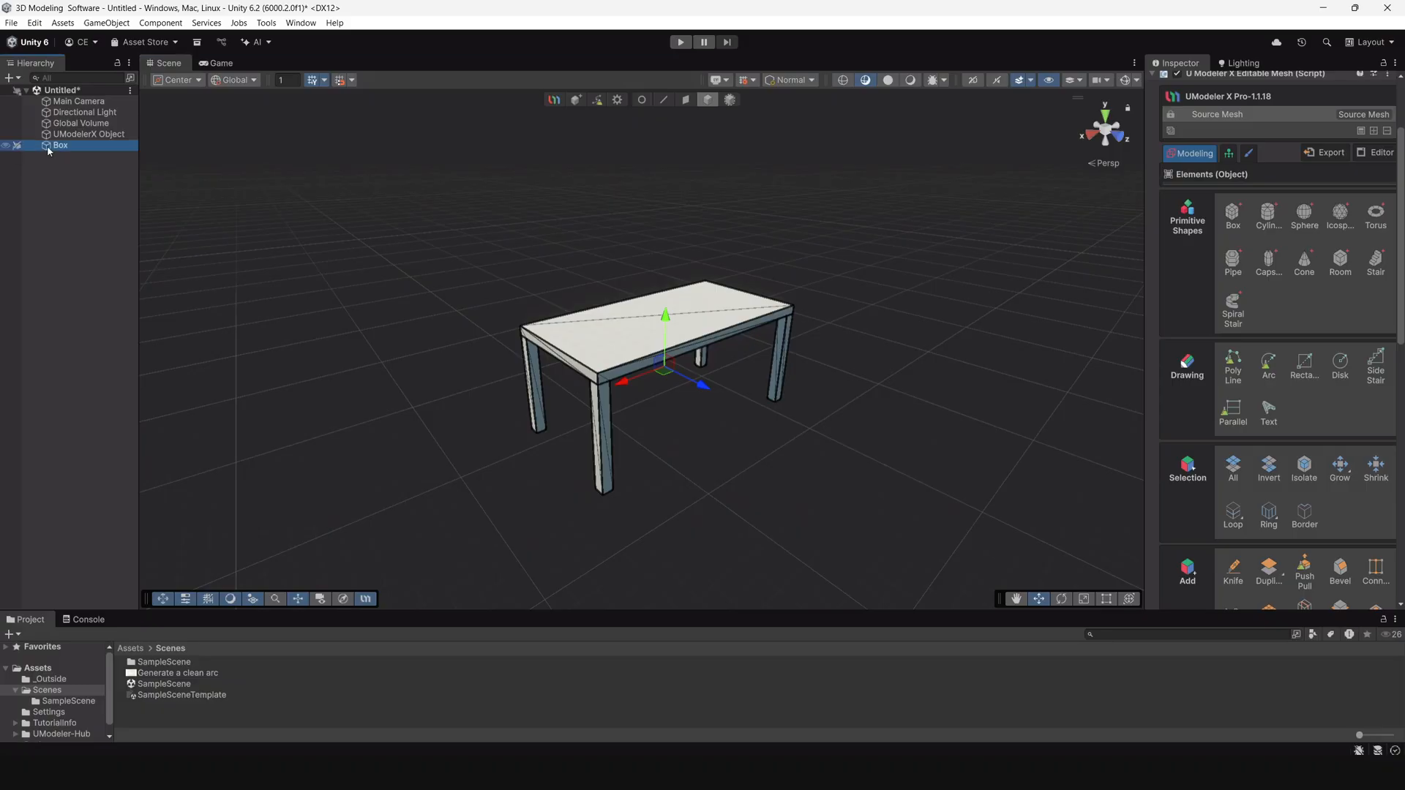
left_click(7, 145)
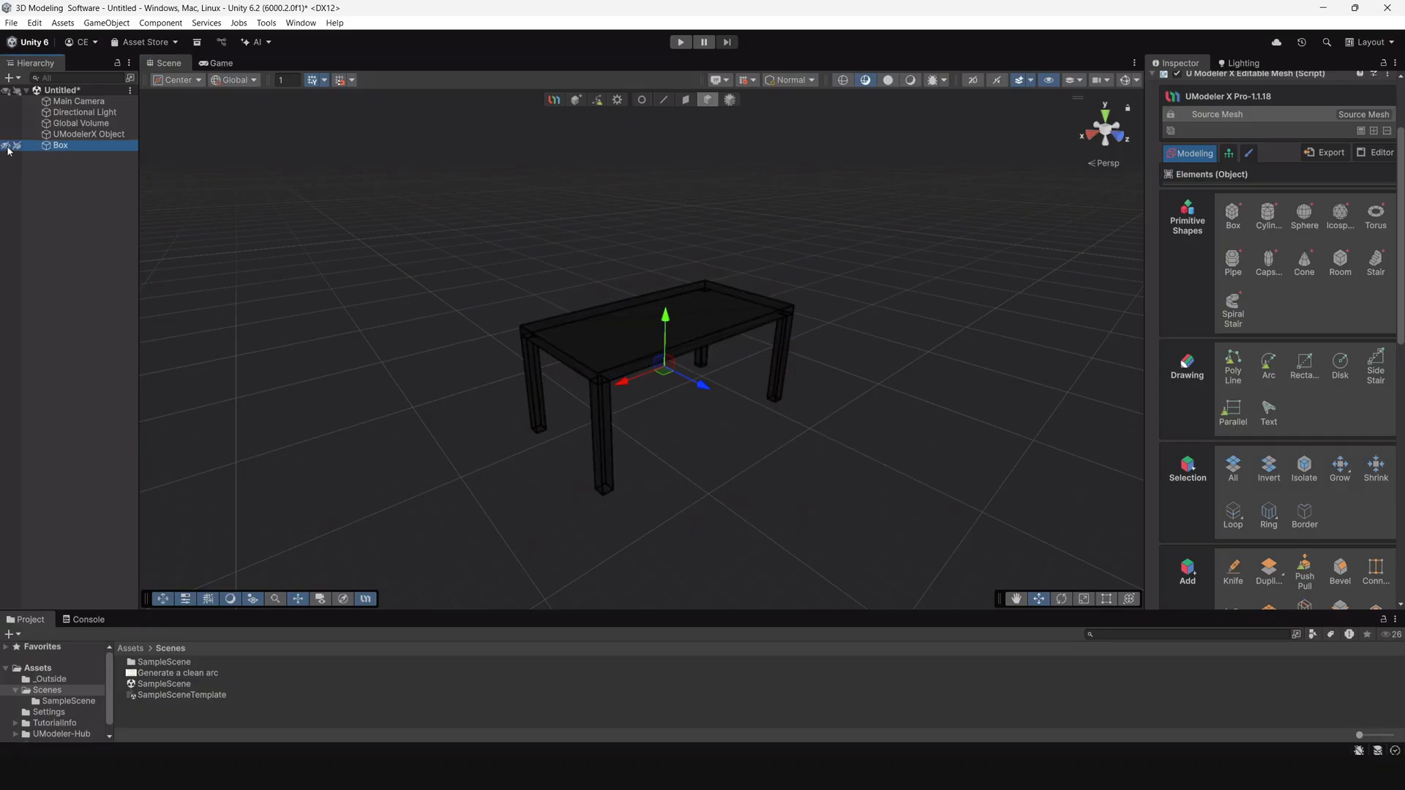
left_click(274, 240)
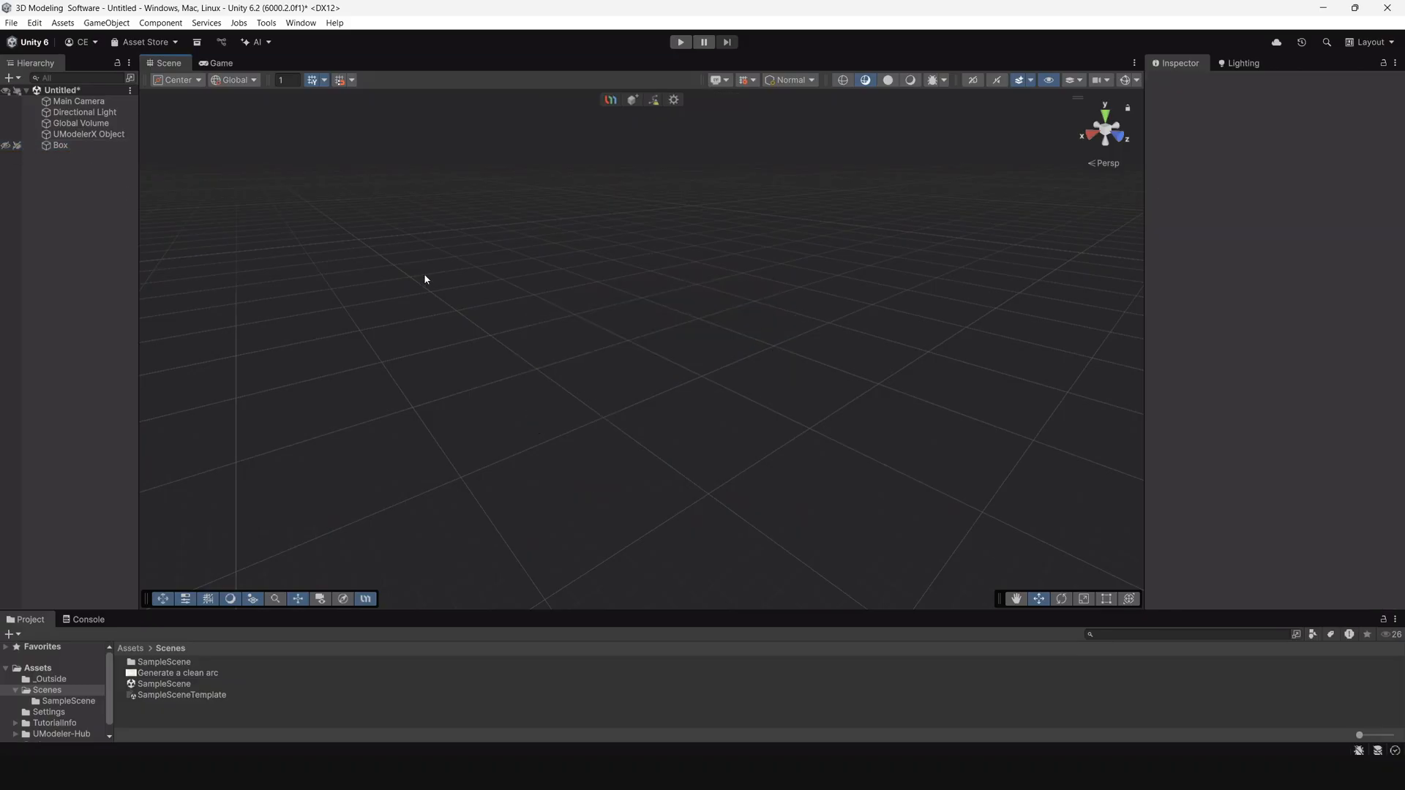
left_click(95, 147)
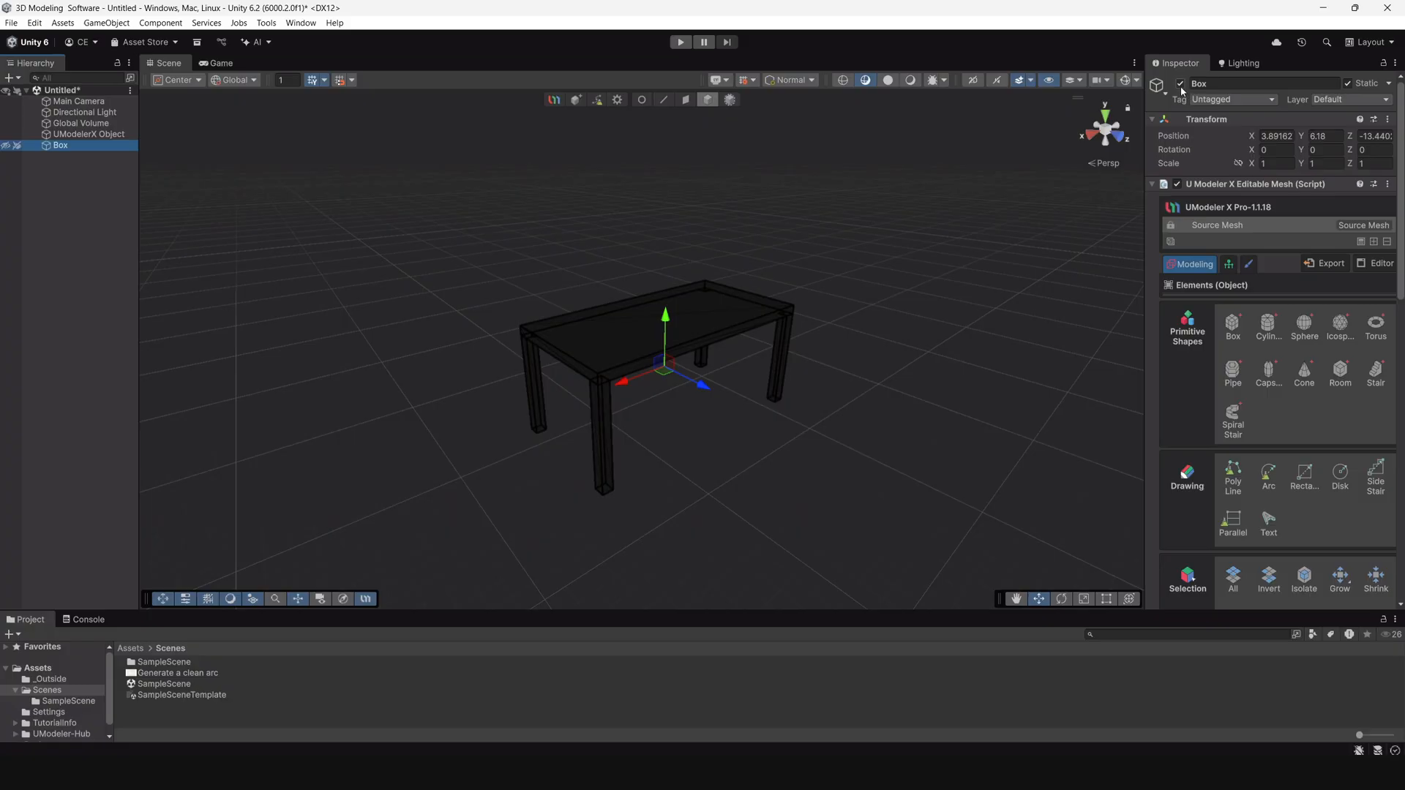
left_click(1180, 84)
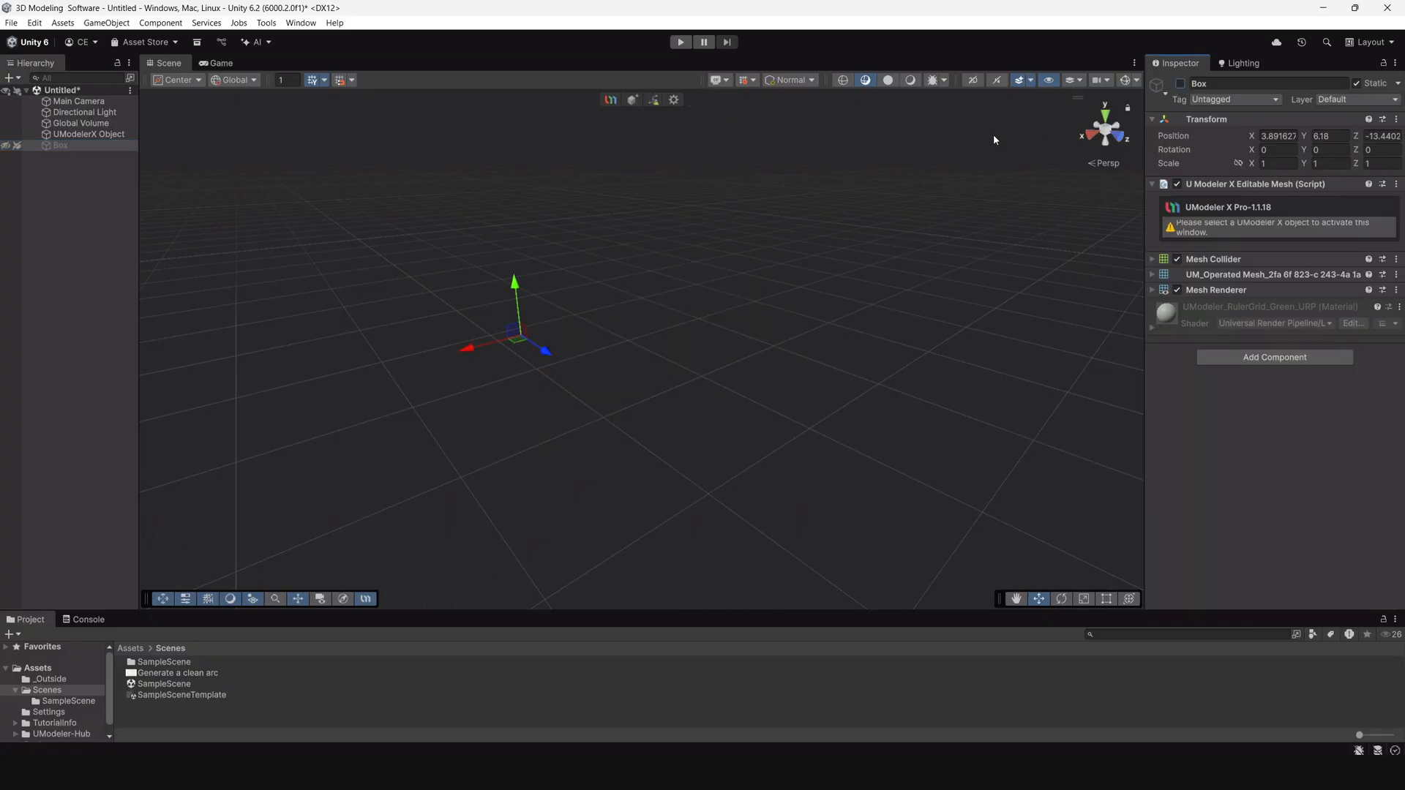
left_click(71, 217)
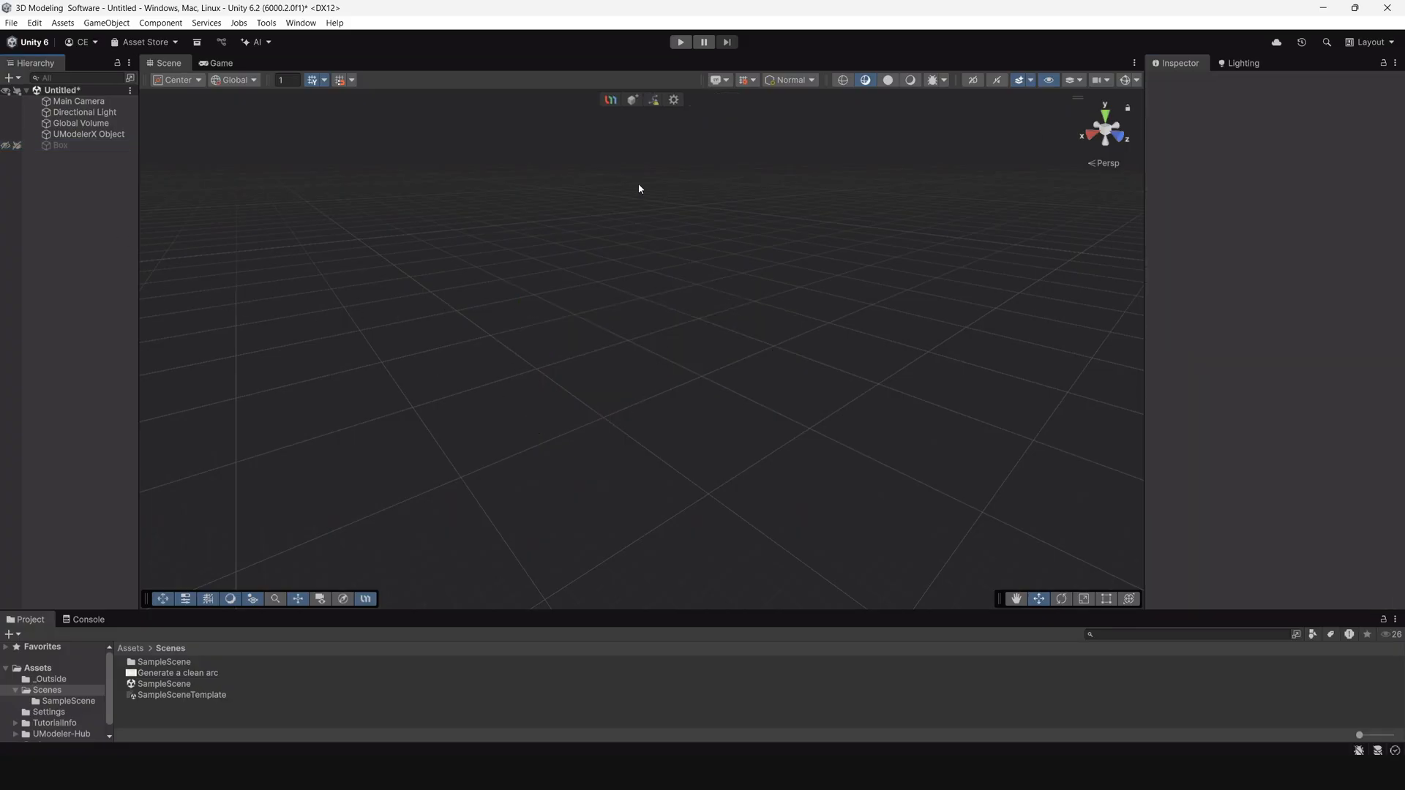
Create a new UModeler X object and draw a flat cylinder about 4.78 in radius and 0.69 high with 16 disk segments.
left_click(634, 99)
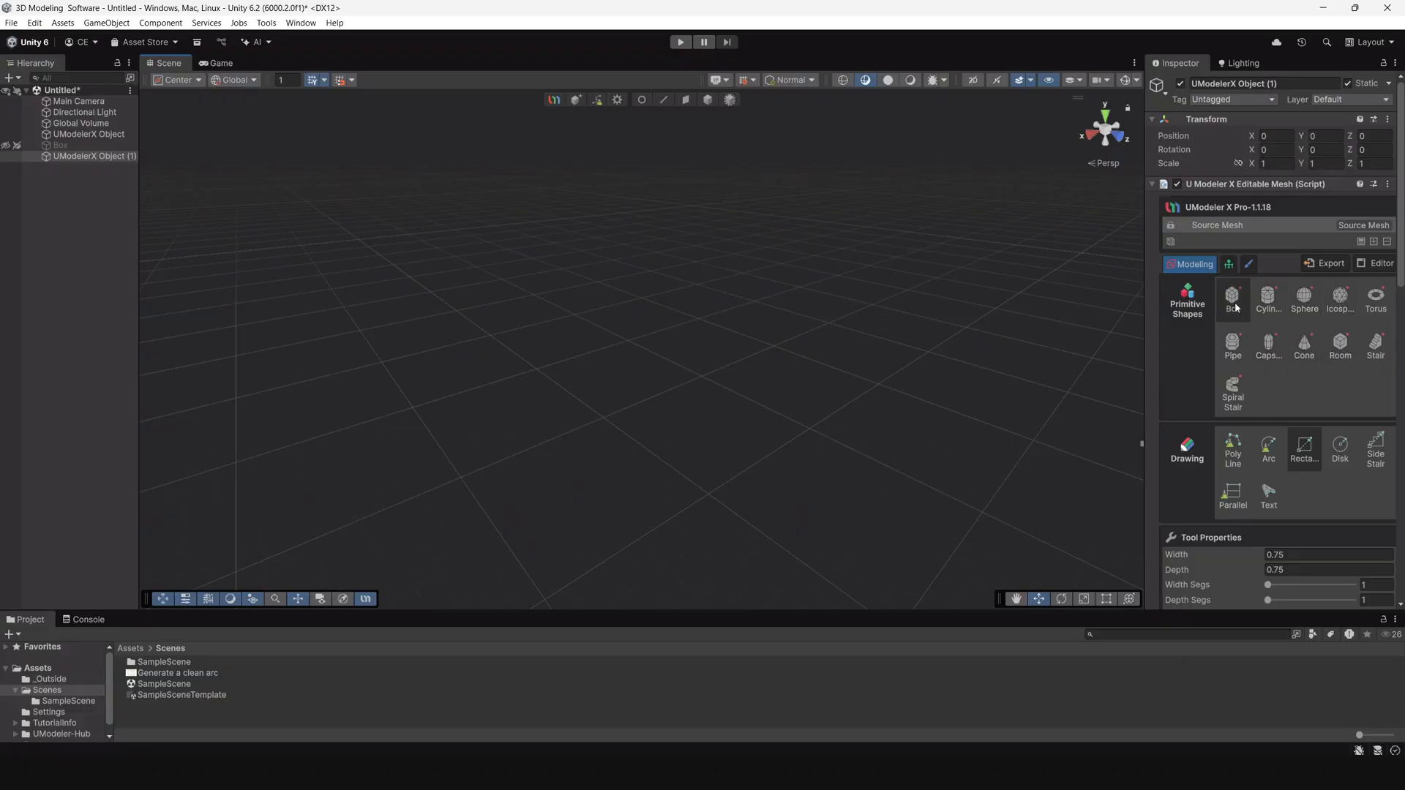
scroll(1258, 457, "down", 1)
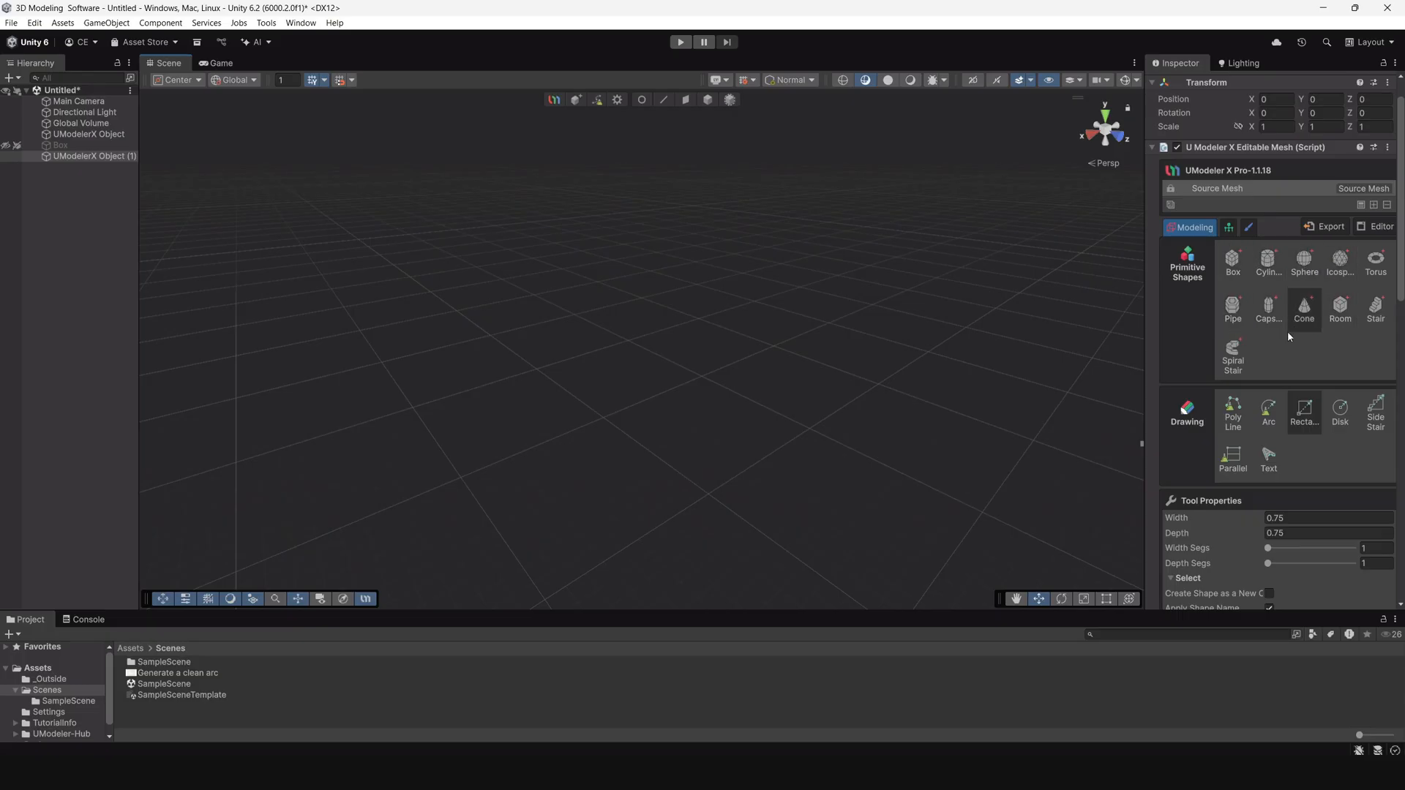
left_click(1268, 265)
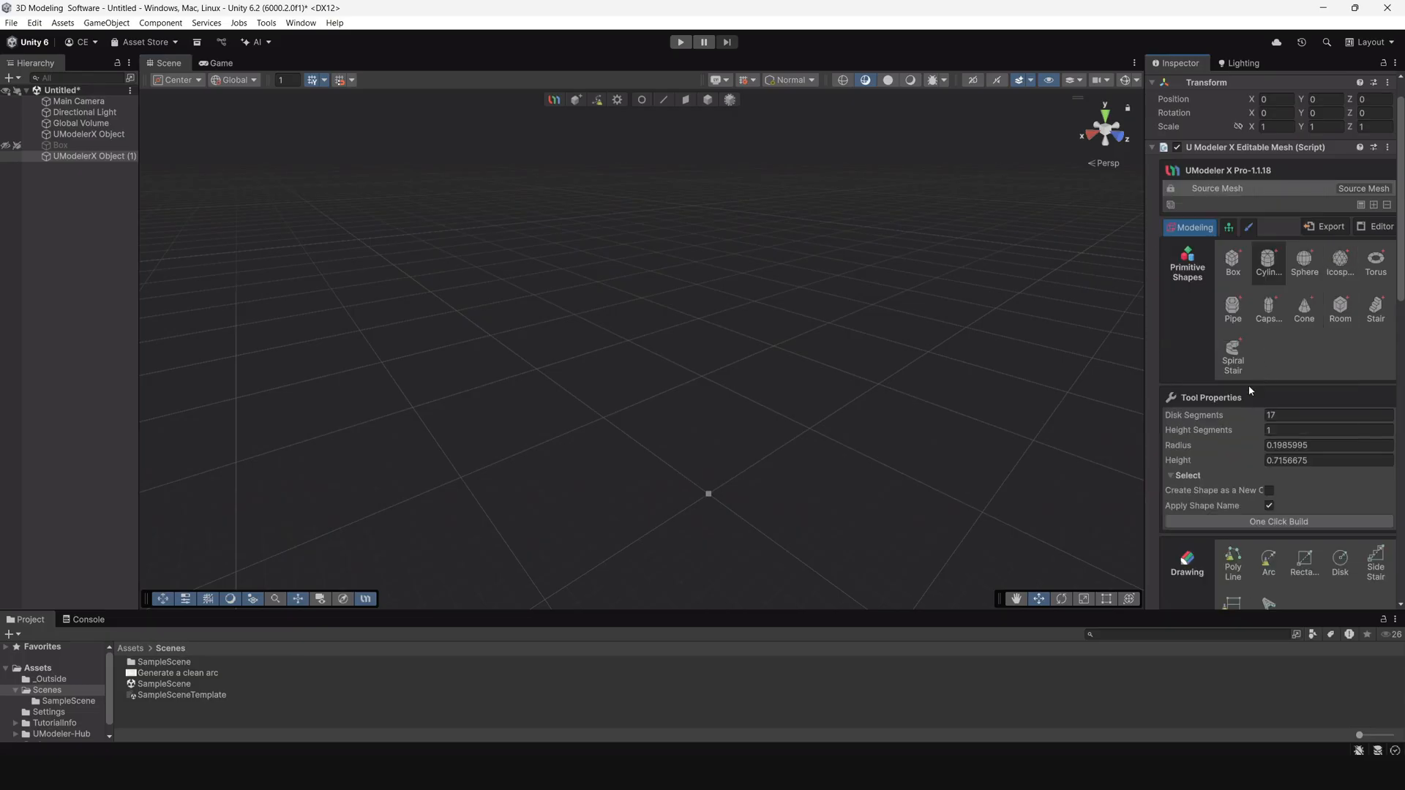
left_click_drag(688, 432, 755, 459)
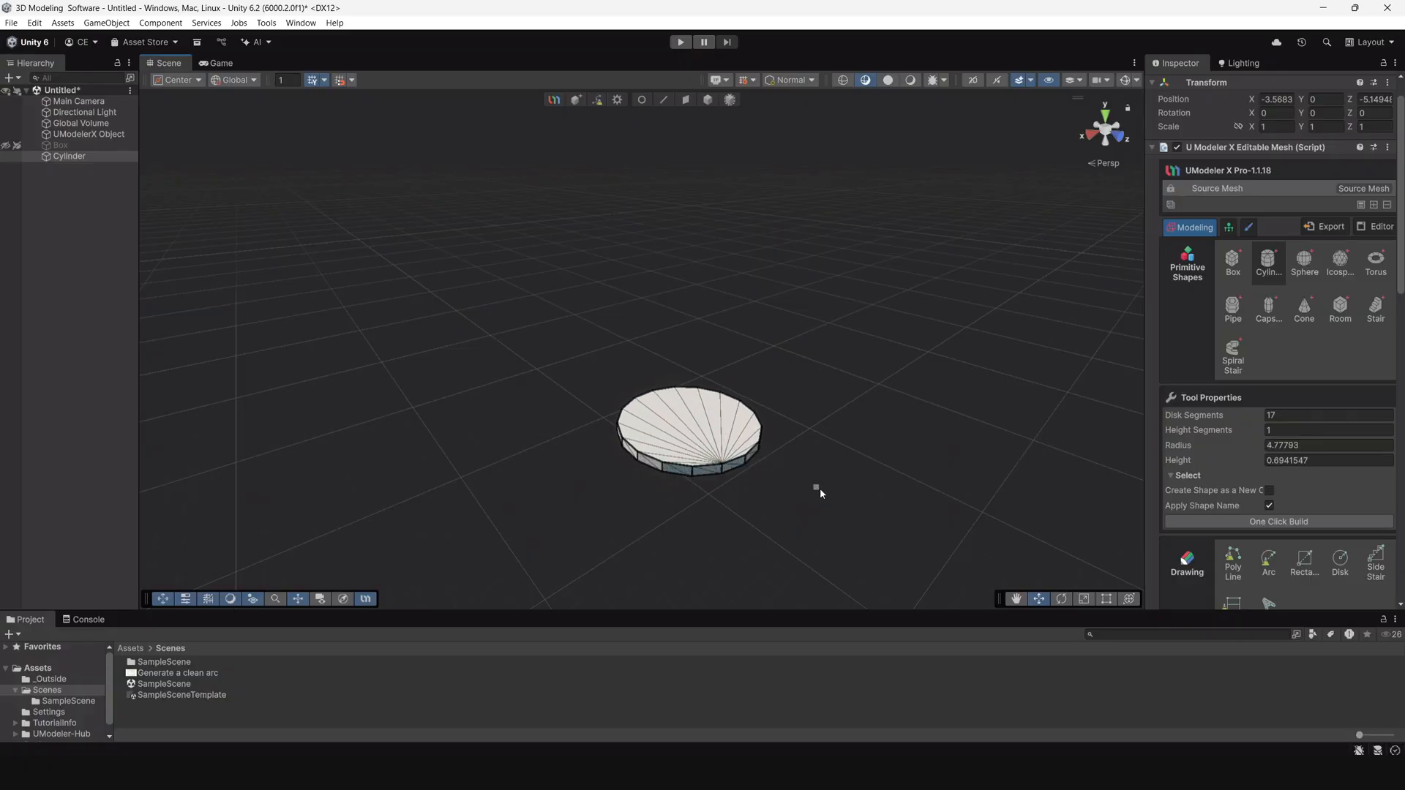
left_click(1255, 435)
mouse_move(1252, 422)
left_mouse_down()
mouse_move(1214, 423)
mouse_move(1250, 425)
left_mouse_up()
Draw a centred 21-segment disk about 3.73 in radius on the cylinder's top face.
scroll(739, 387, "up", 4)
left_click_drag(823, 483, 815, 403, "alt")
scroll(889, 538, "up", 6)
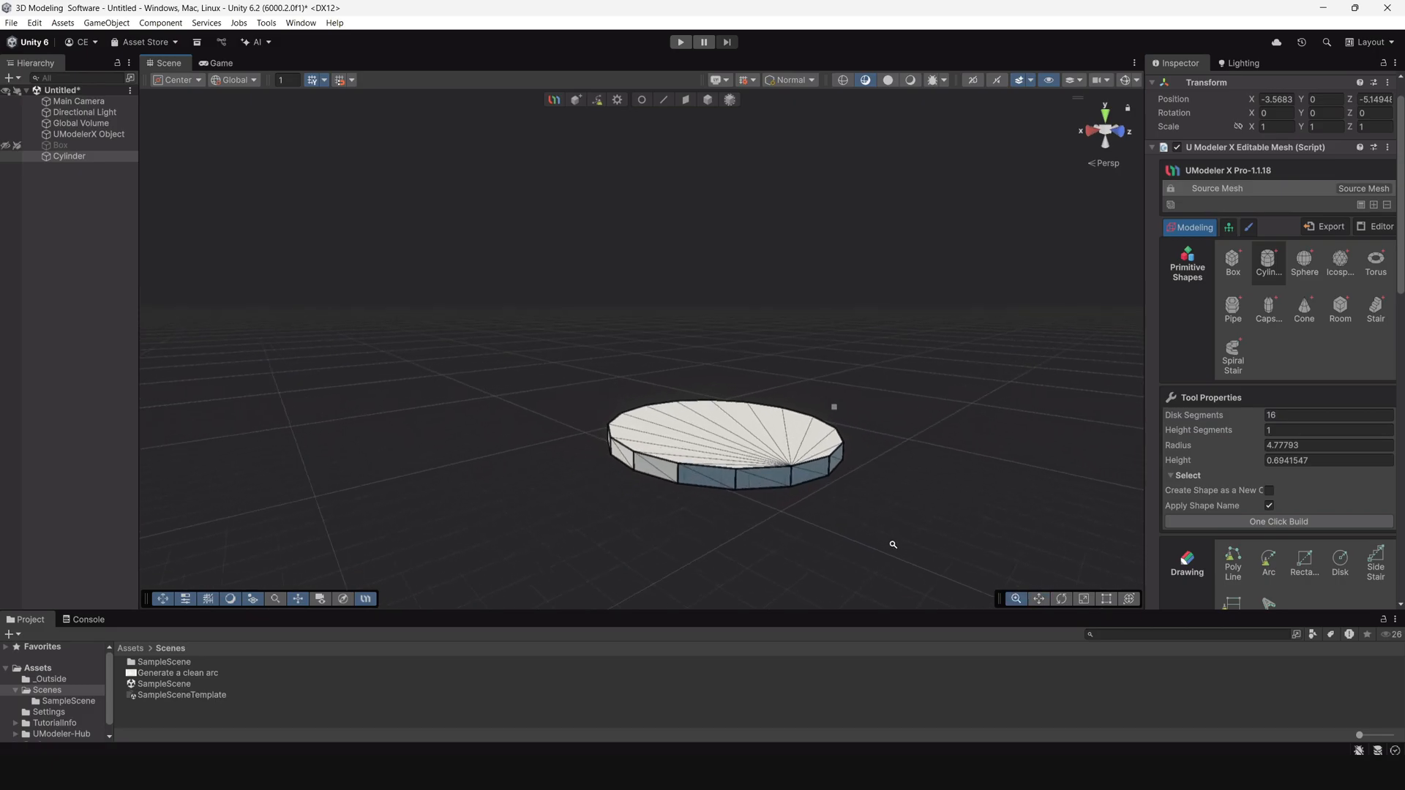
middle_click_drag(885, 512, 819, 461)
scroll(759, 535, "up", 5)
left_click_drag(764, 533, 872, 527, "alt")
middle_click_drag(976, 535, 899, 505)
mouse_move(898, 505)
right_mouse_down("alt")
mouse_move(880, 486)
mouse_move(889, 494)
right_mouse_up("alt")
scroll(1280, 366, "down", 3)
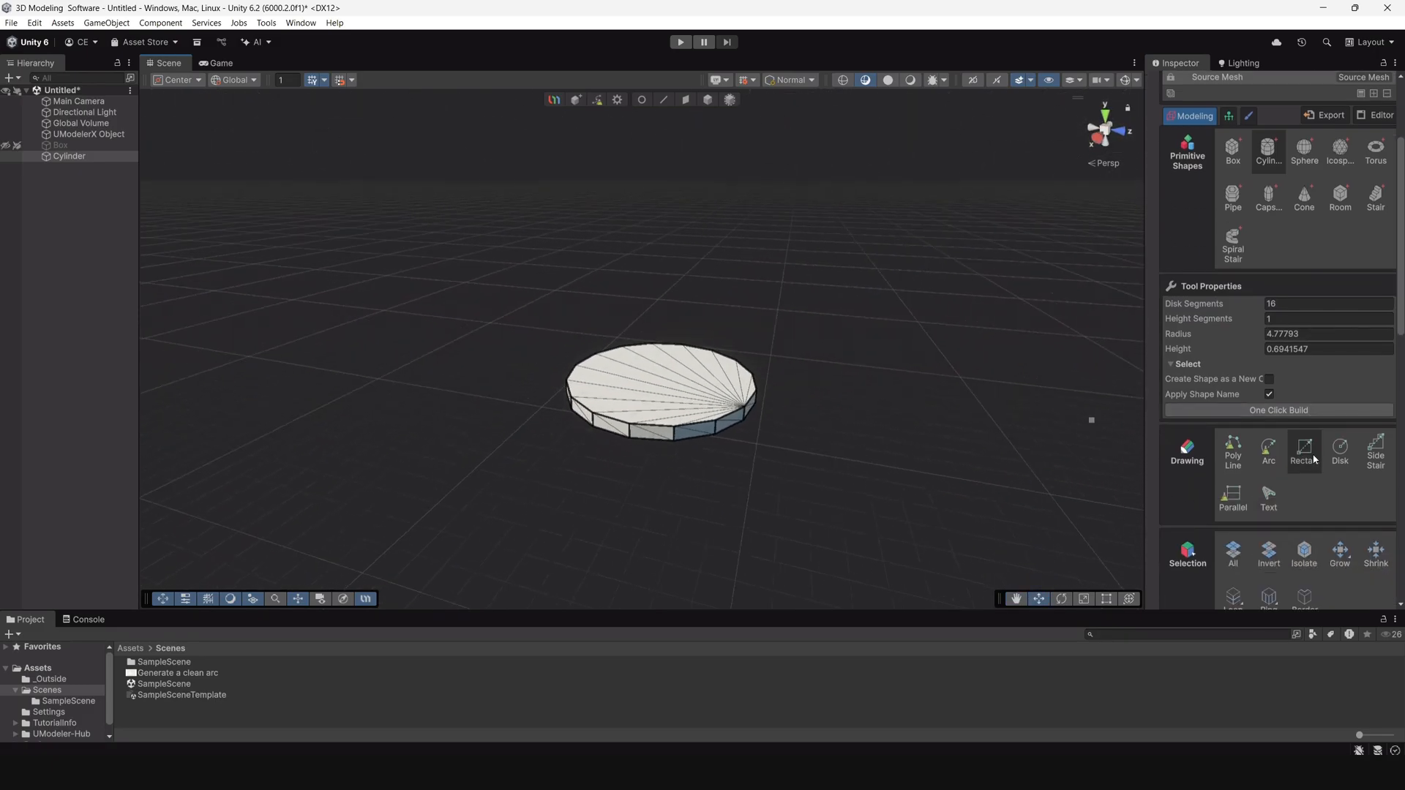
left_click(1341, 453)
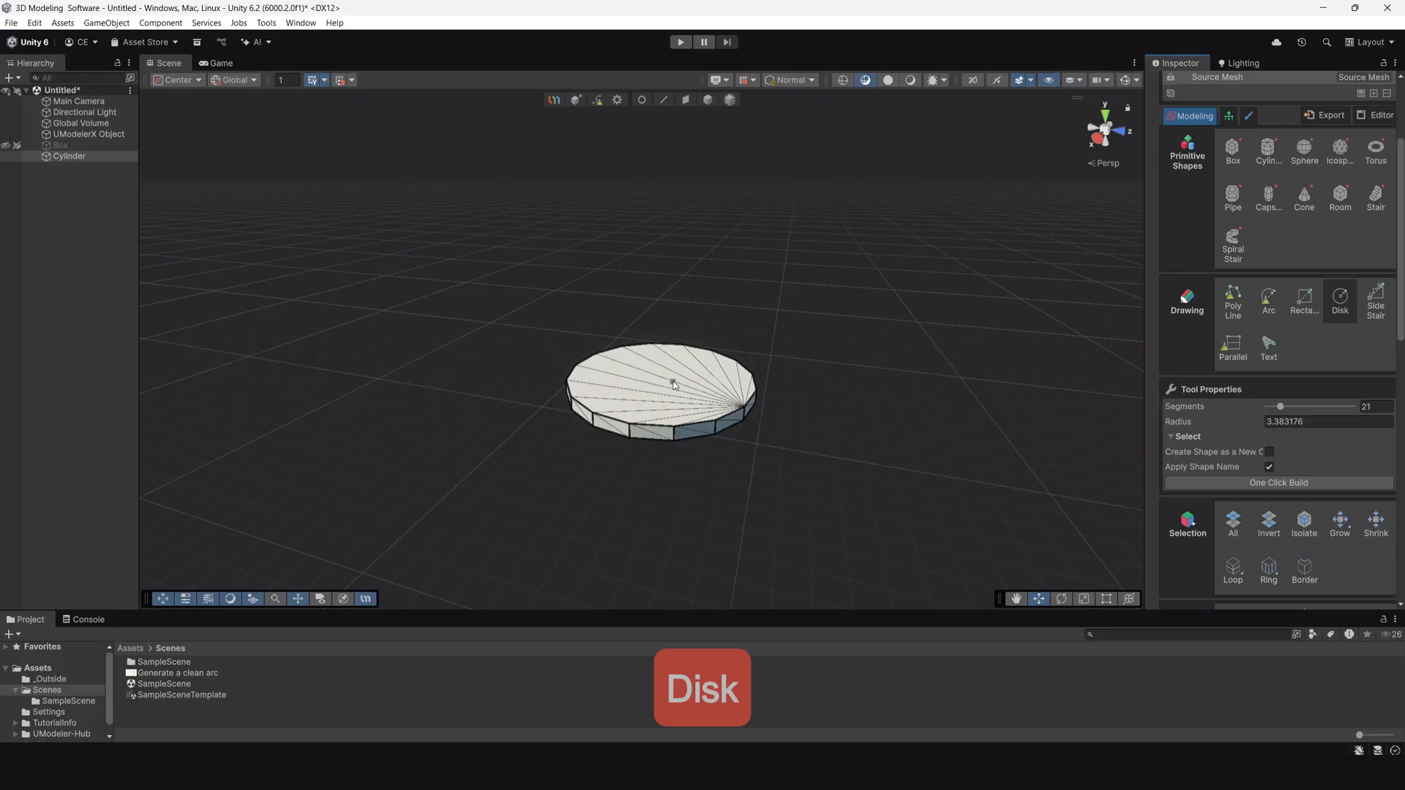
left_click_drag(676, 391, 702, 409)
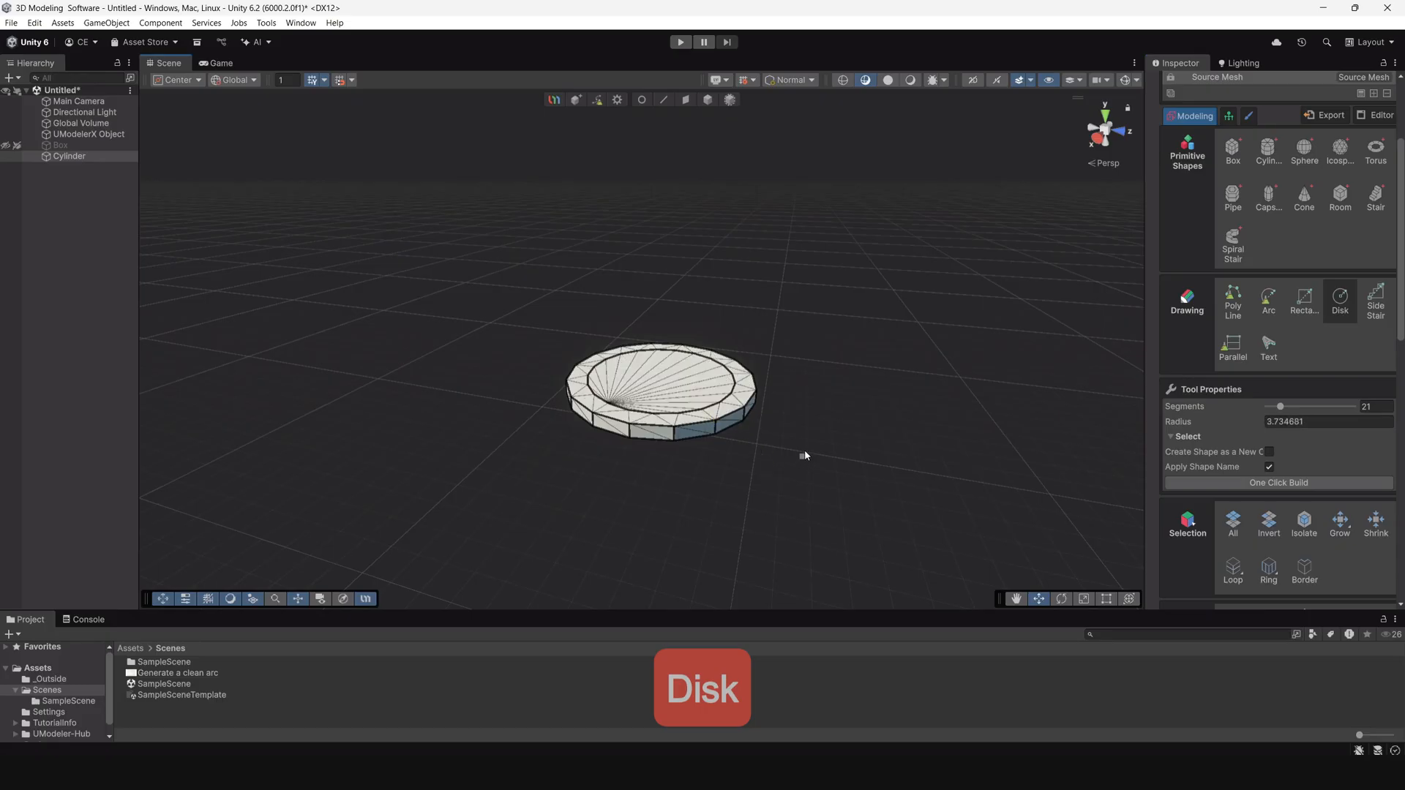
Switch to face mode and select the inner disk face on top of the cylinder.
mouse_move(803, 454)
left_mouse_down("alt")
mouse_move(502, 470)
mouse_move(589, 508)
mouse_move(940, 552)
mouse_move(869, 476)
mouse_move(796, 431)
left_mouse_up("alt")
scroll(797, 405, "up", 6)
scroll(756, 476, "up", 1)
left_click_drag(756, 476, 766, 393, "alt")
scroll(766, 393, "down", 3)
left_click_drag(684, 461, 852, 376, "alt")
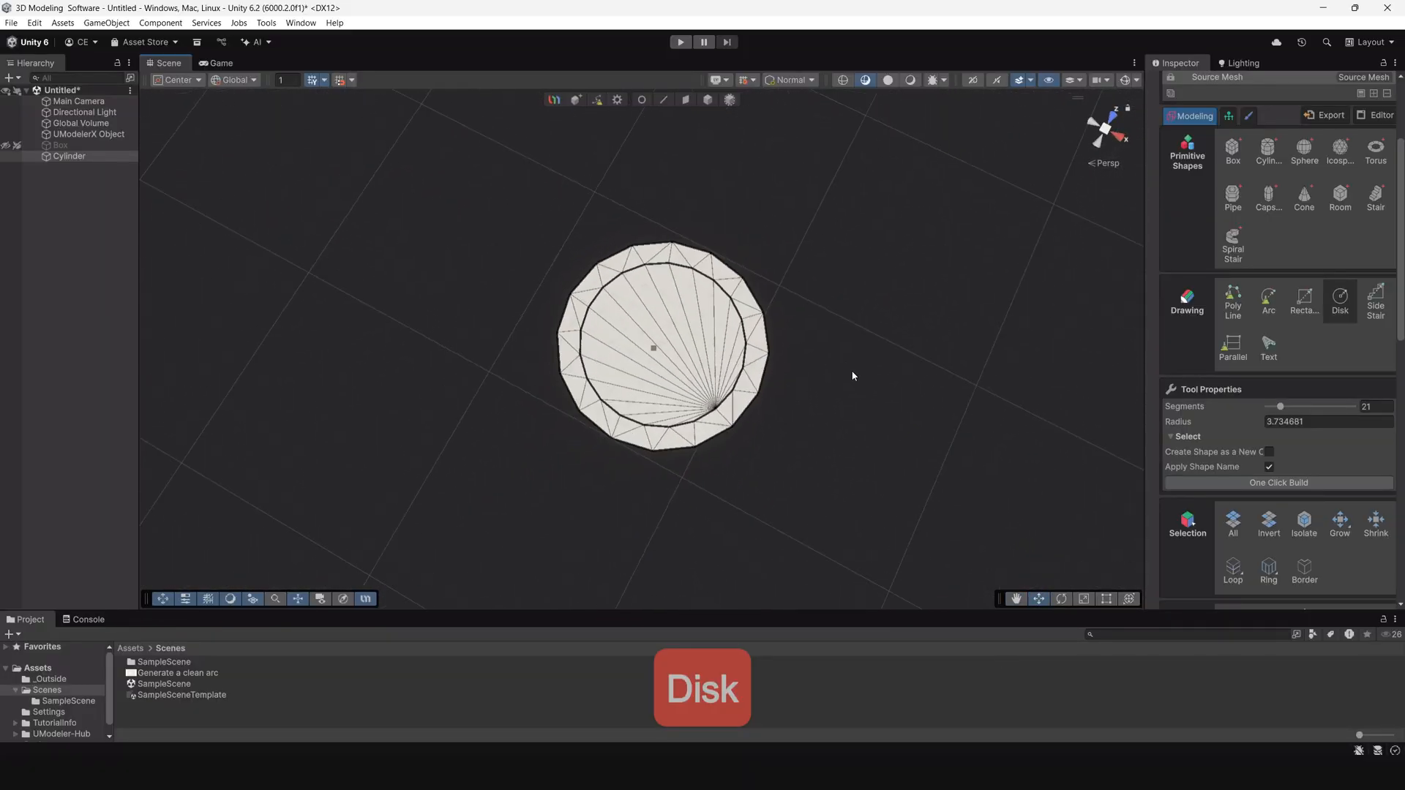
left_click(688, 100)
left_click(713, 401)
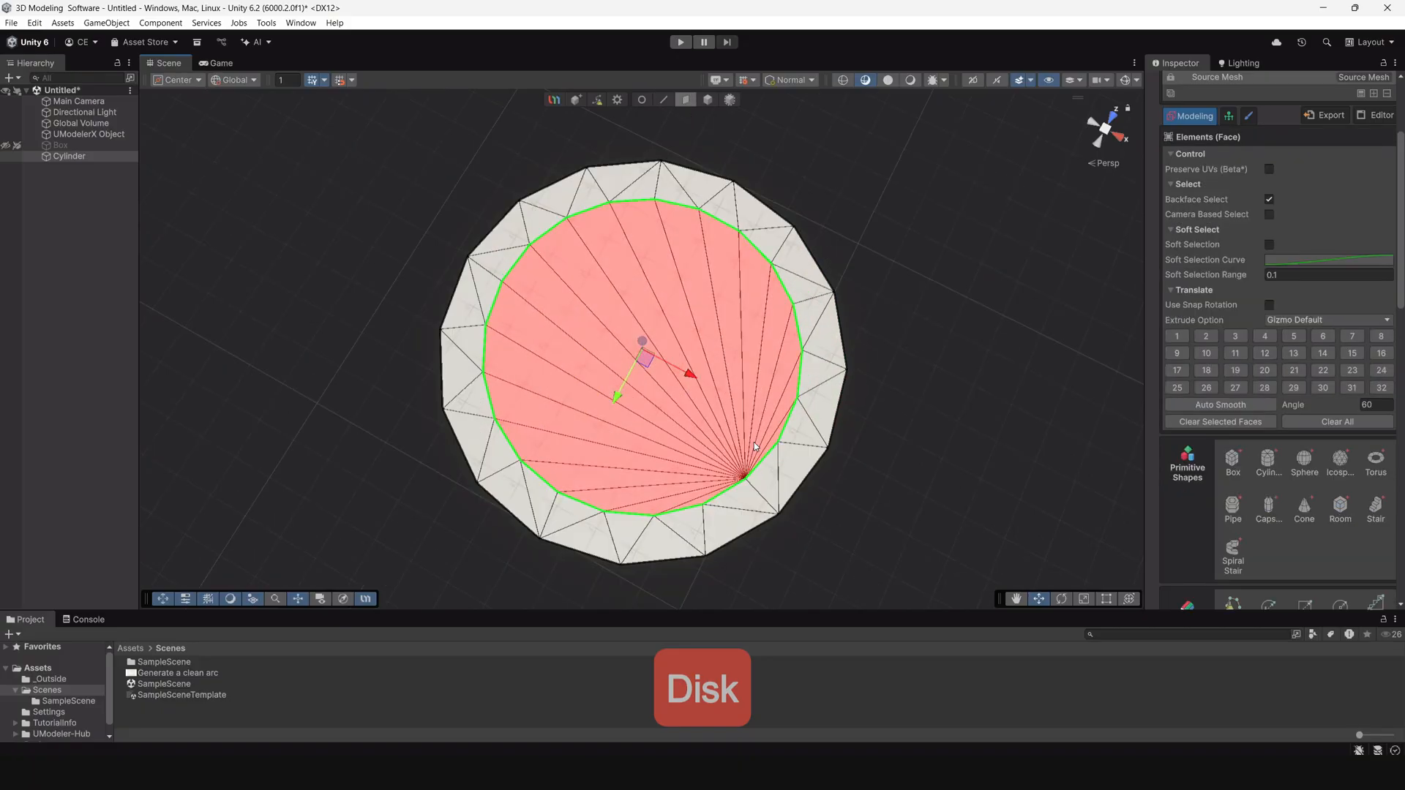
left_click_drag(757, 448, 640, 435, "alt")
left_click_drag(739, 459, 750, 395, "alt")
right_click_drag(812, 480, 790, 475, "alt")
left_click_drag(790, 476, 769, 408, "alt")
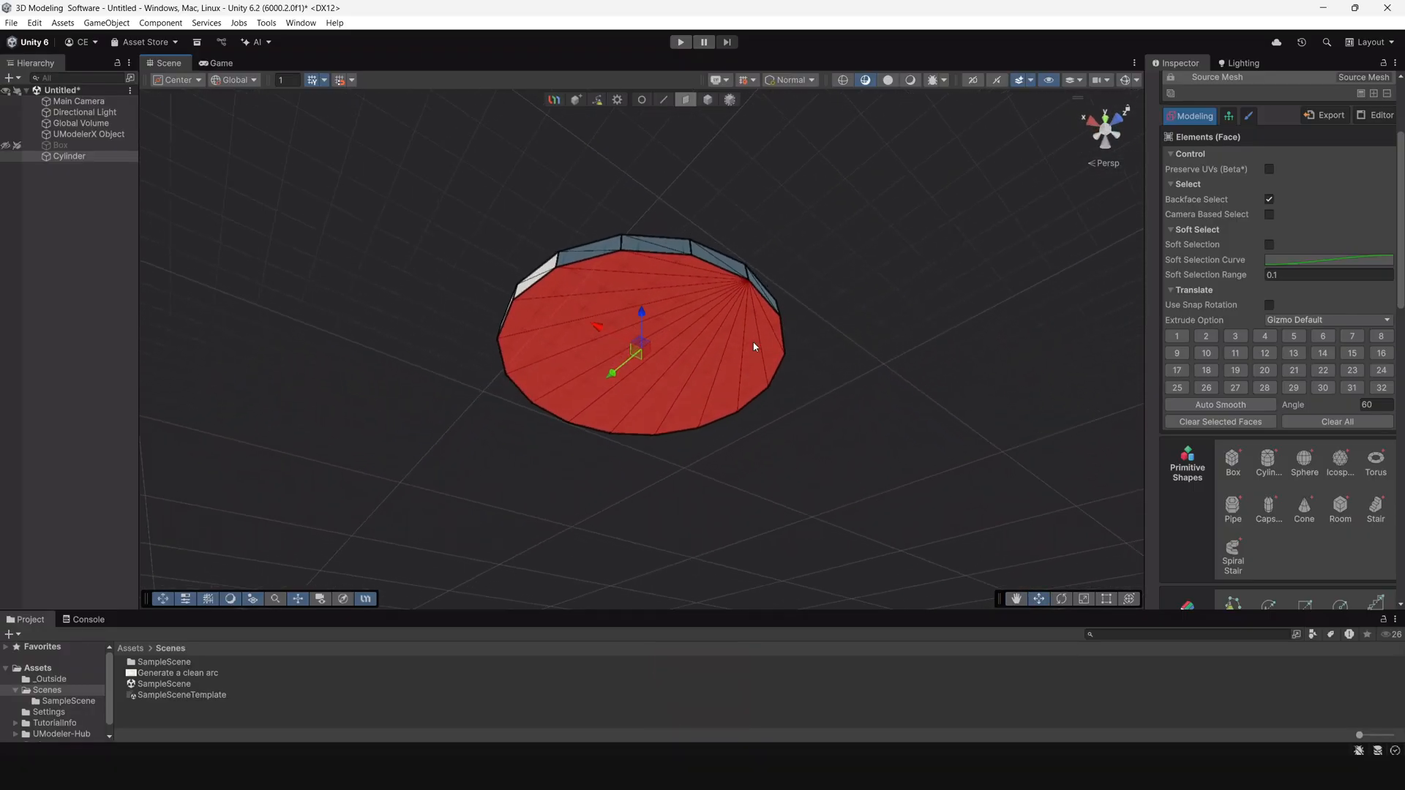
Draw a 21-segment disk about 0.71 in radius near the edge of the cylinder's underside.
scroll(1271, 505, "up", 1)
scroll(1271, 505, "down", 1)
scroll(1269, 499, "down", 3)
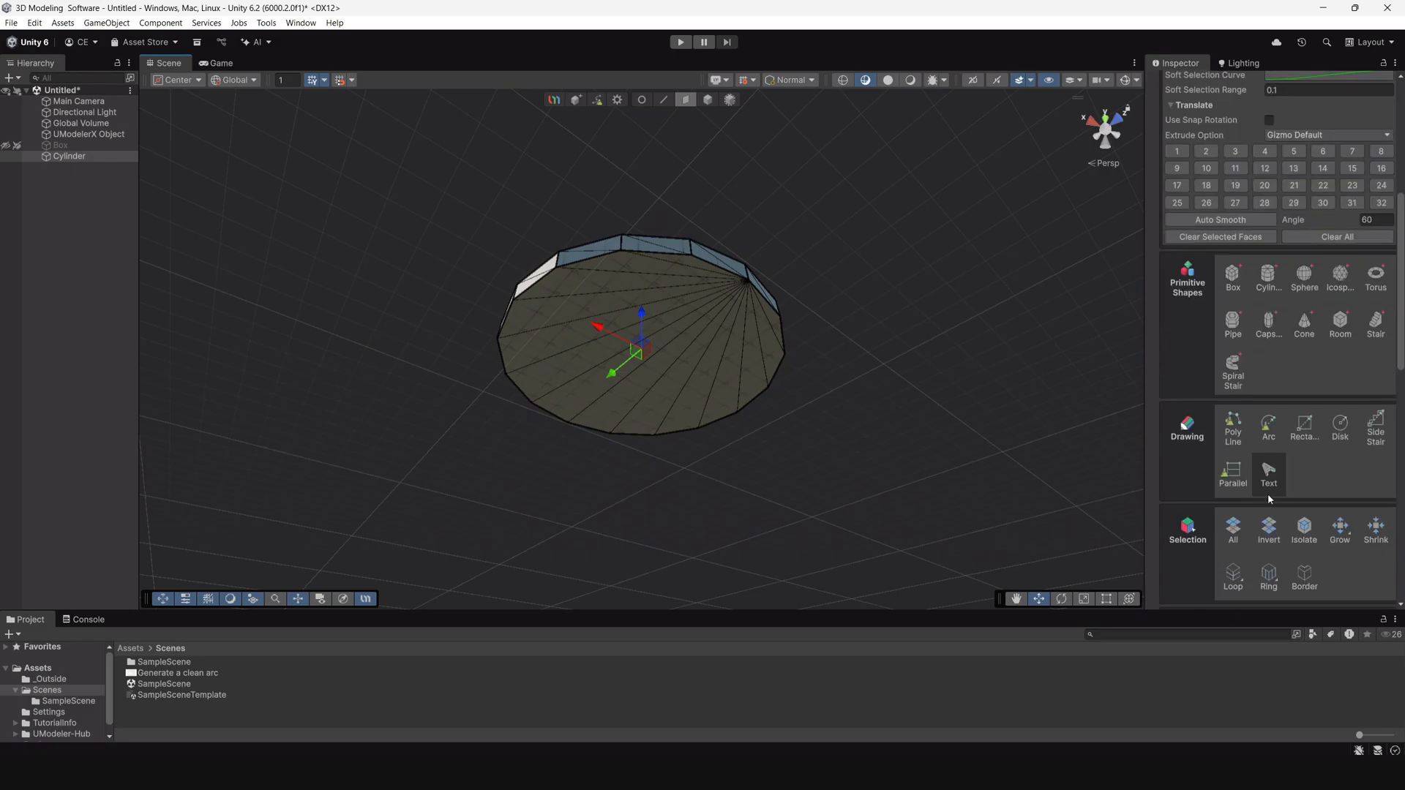
left_click(1335, 400)
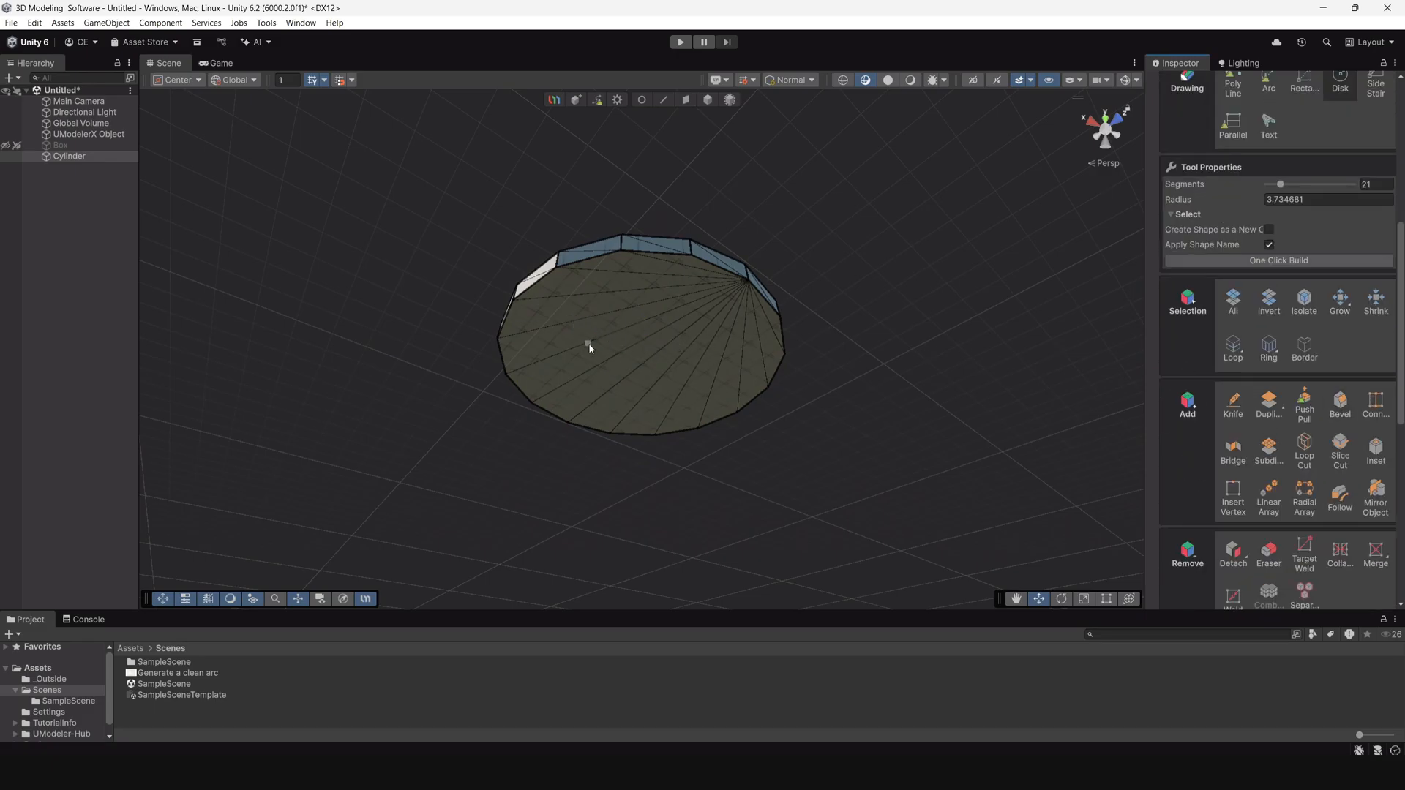
left_click_drag(589, 348, 640, 300, "alt")
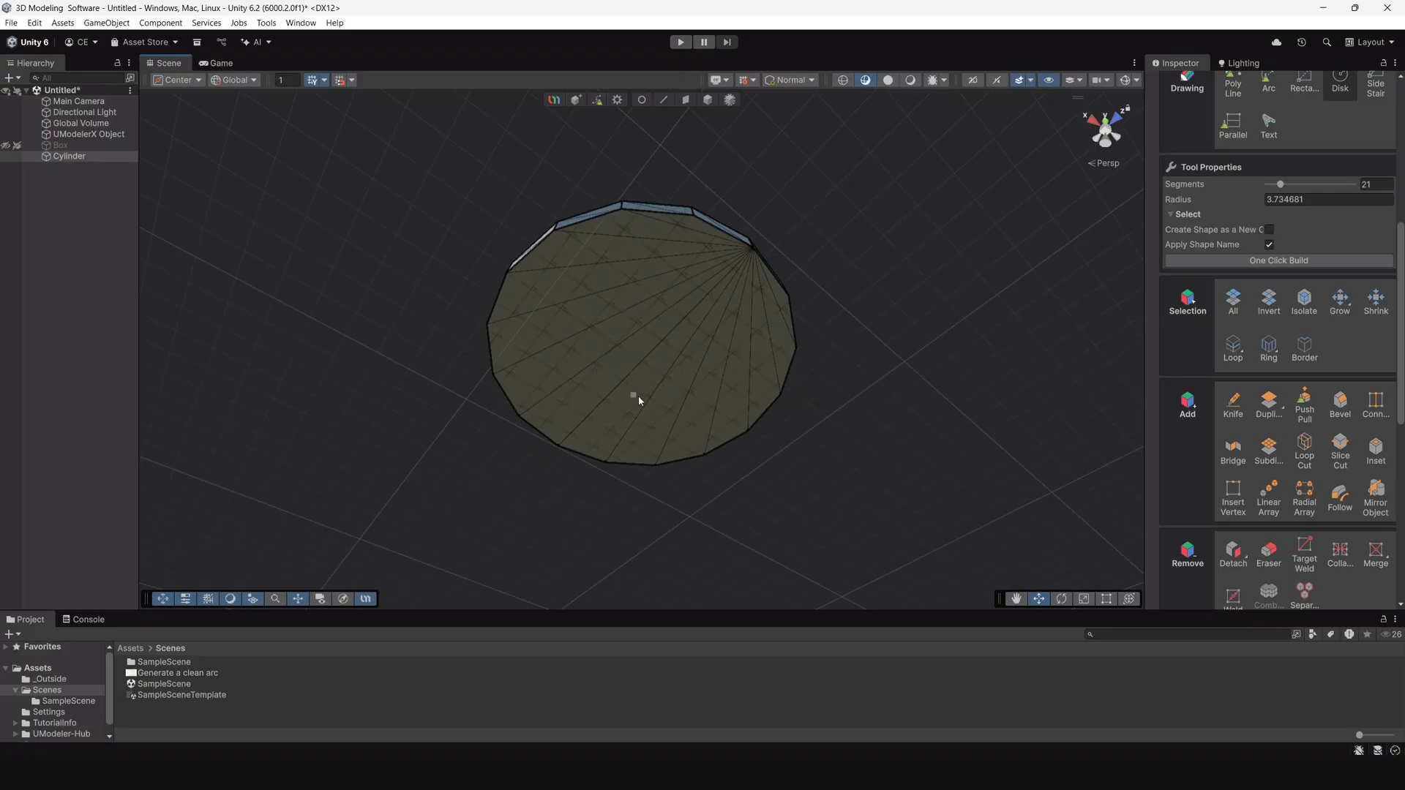
left_click_drag(638, 400, 664, 367, "alt")
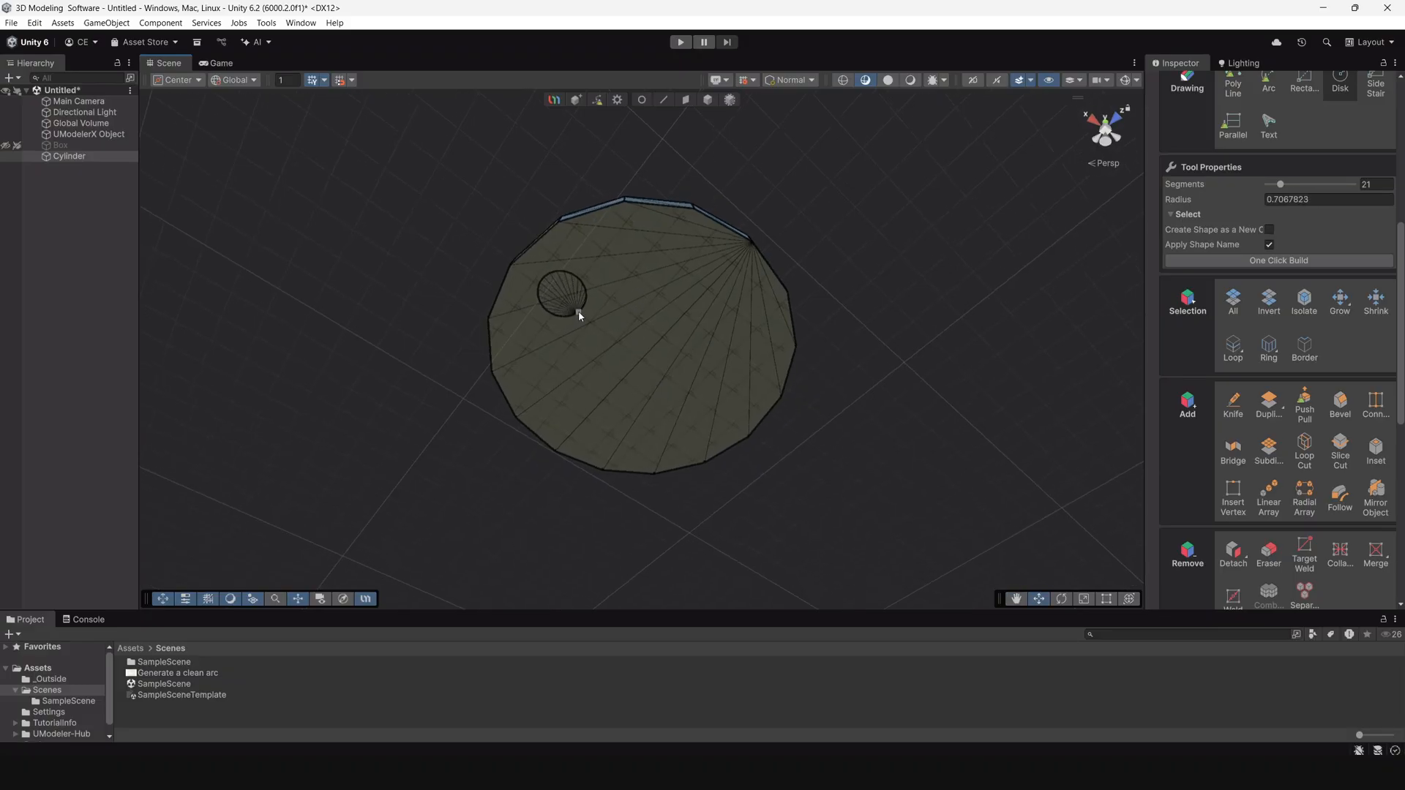
left_click(578, 311)
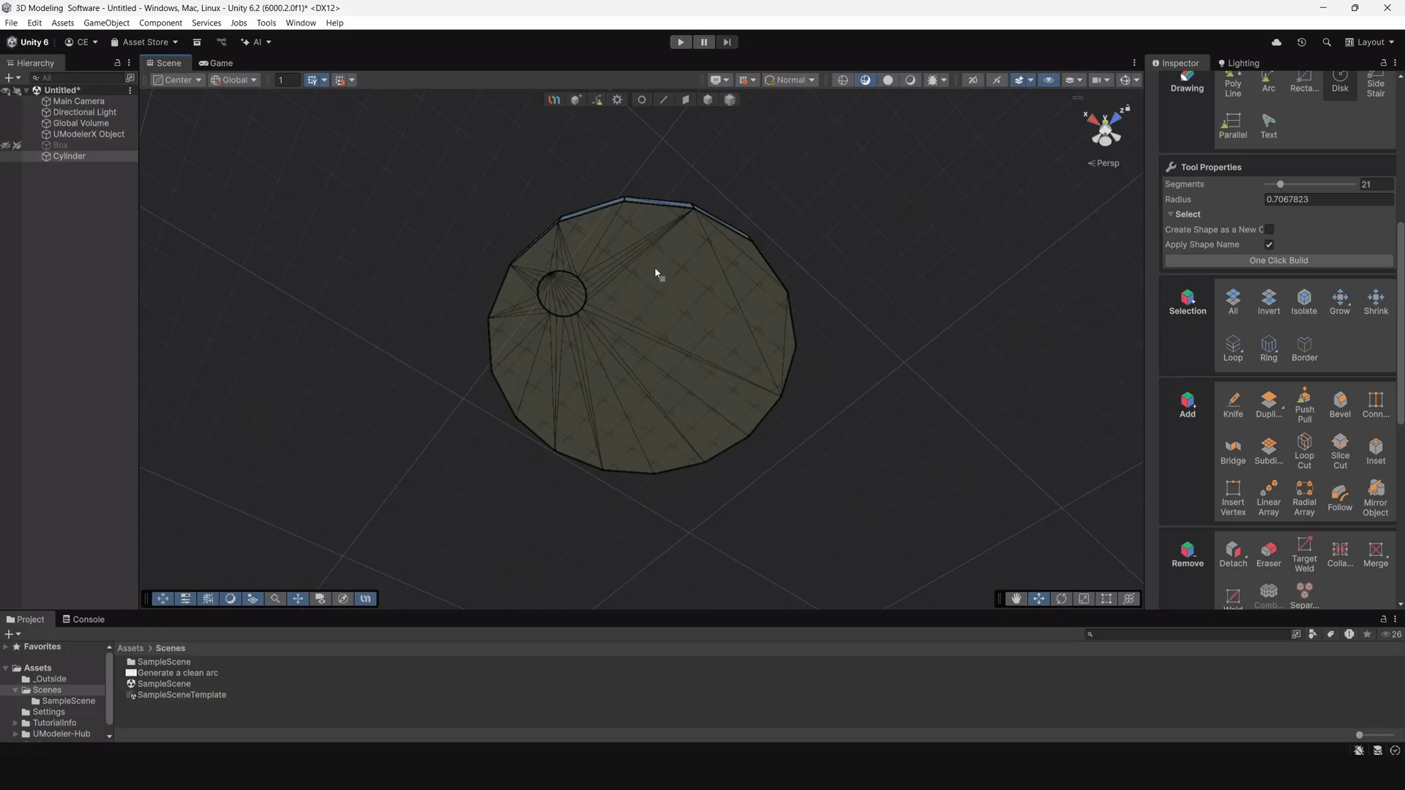
Set the radius of the small disk on the underside to 0.5.
left_click_drag(648, 277, 620, 408, "alt")
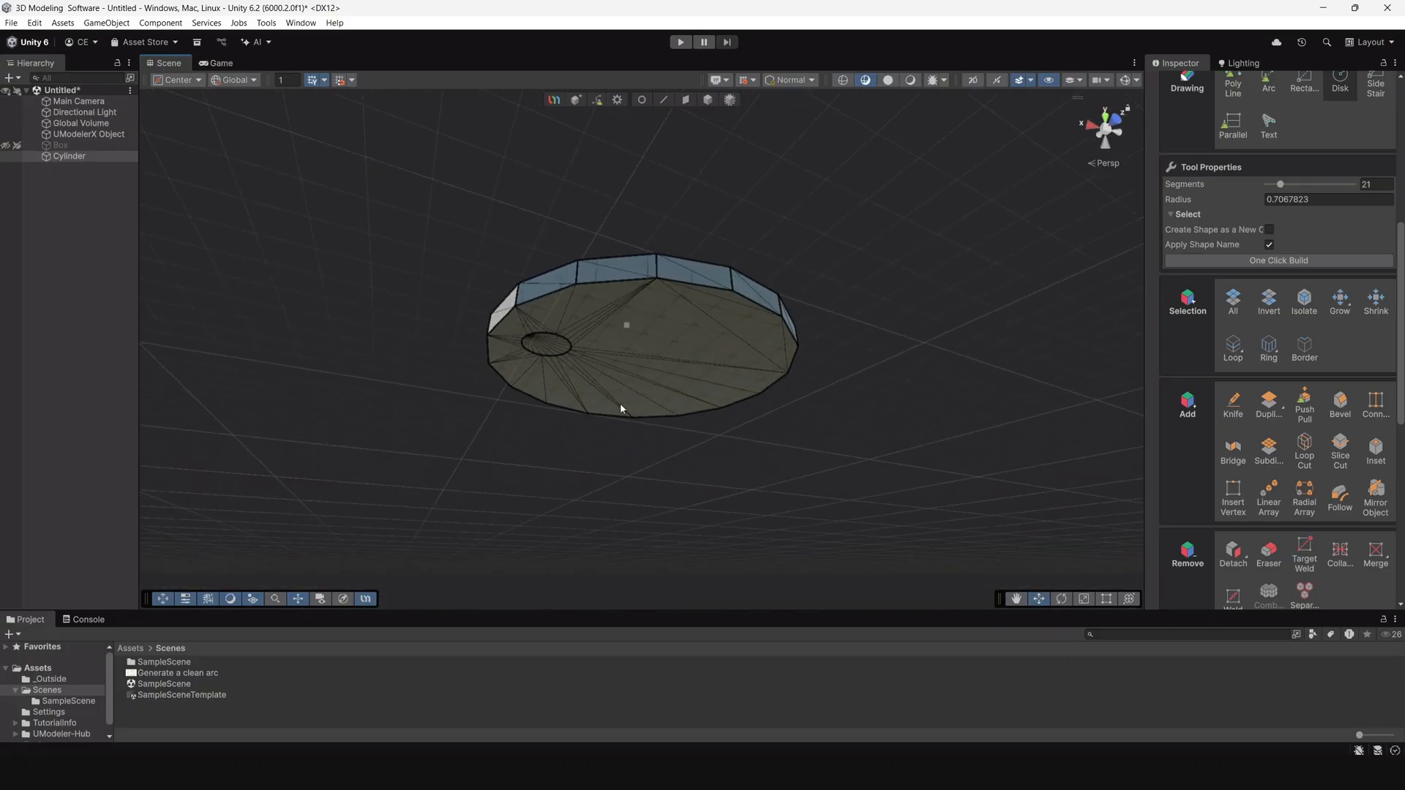
left_click_drag(616, 335, 633, 271, "alt")
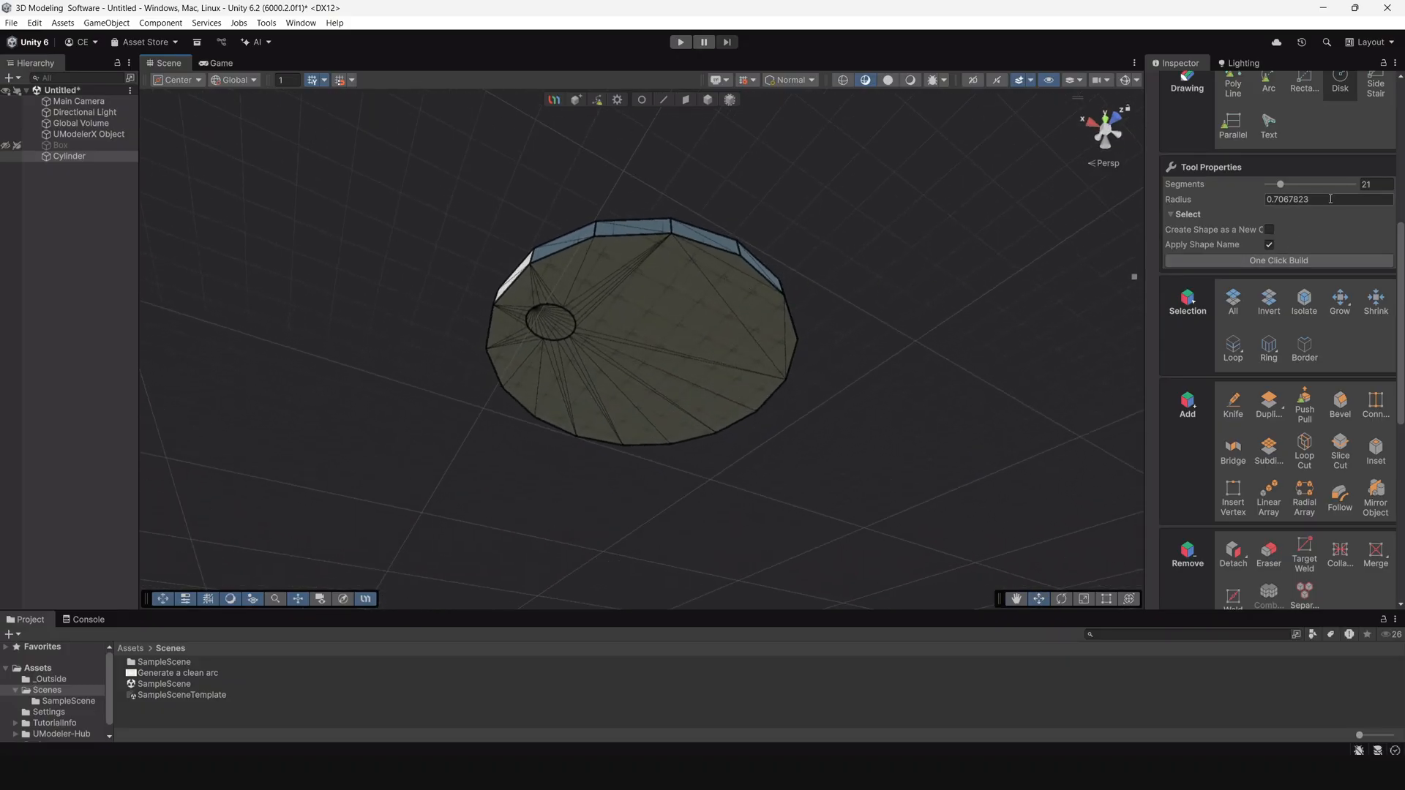
type(".75")
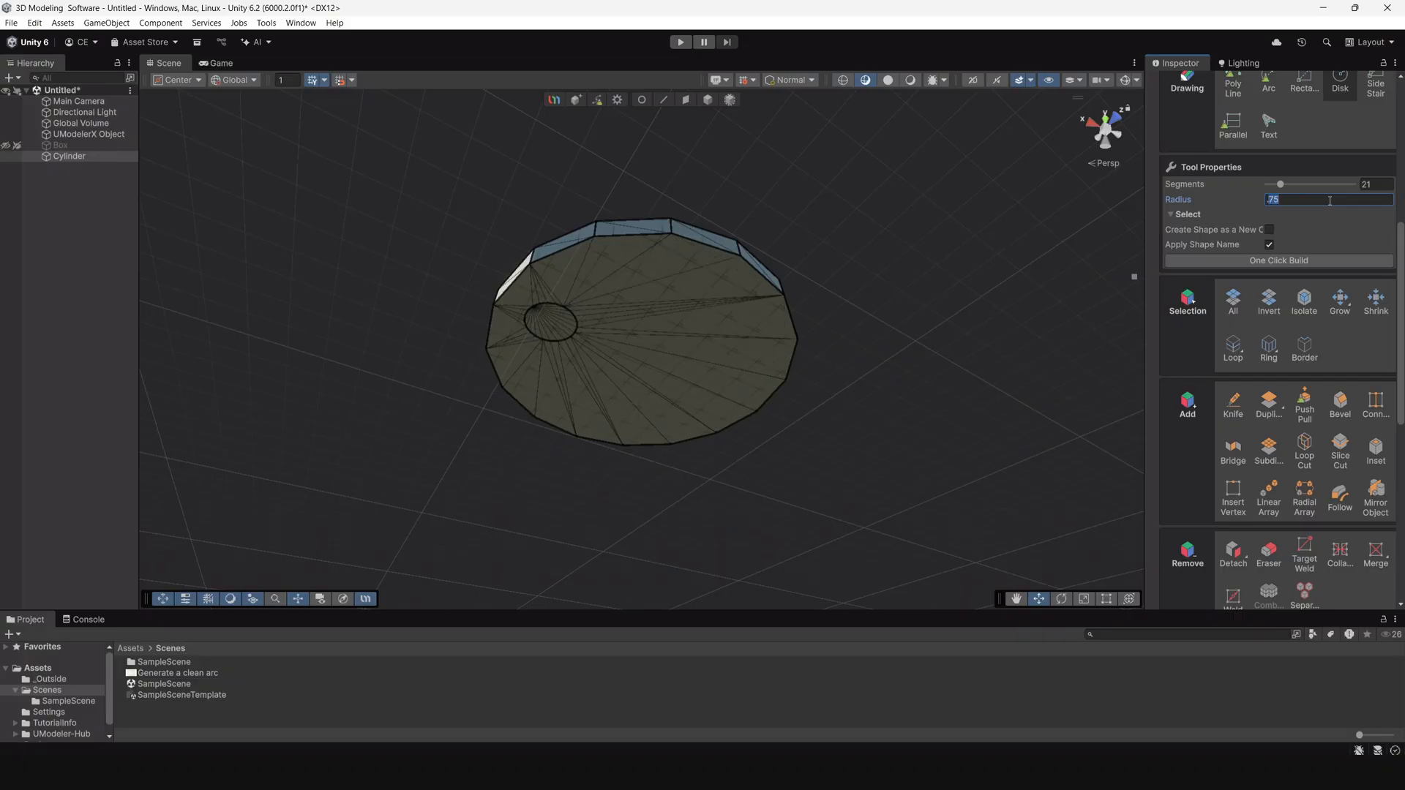
key("BackSpace")
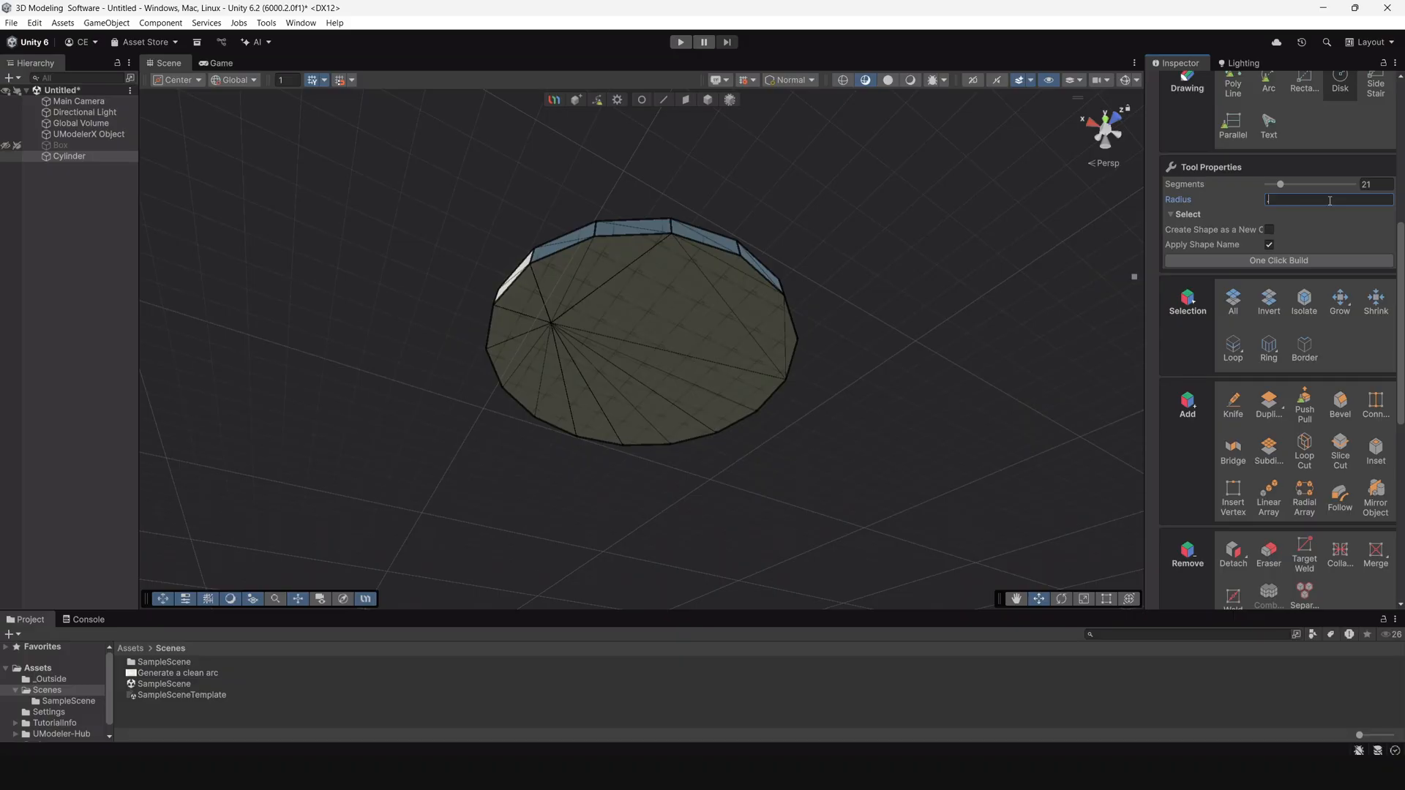
type(".5")
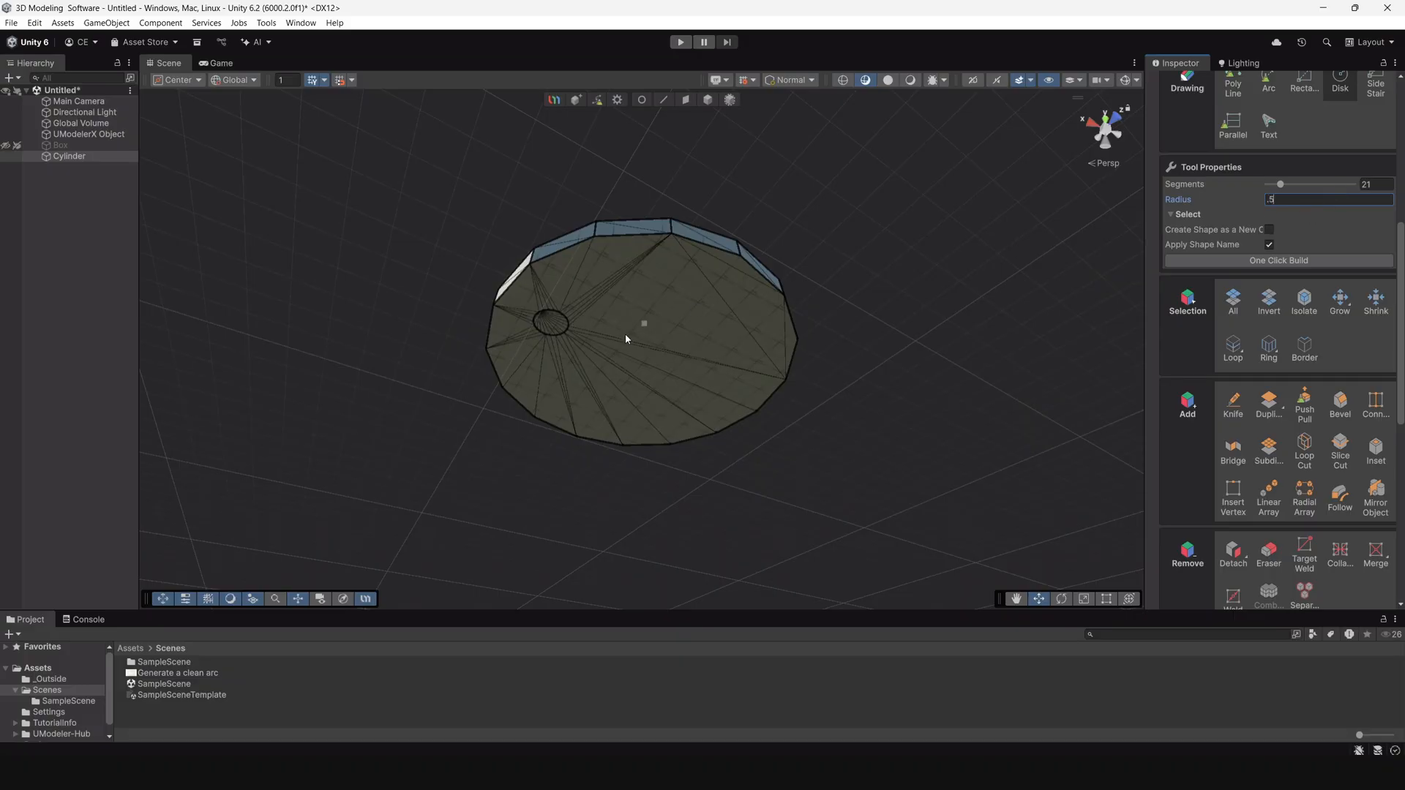
Draw two more disks on the underside, forming a triangle with the first, and set each one's radius to 0.5.
left_click_drag(656, 401, 678, 264, "alt")
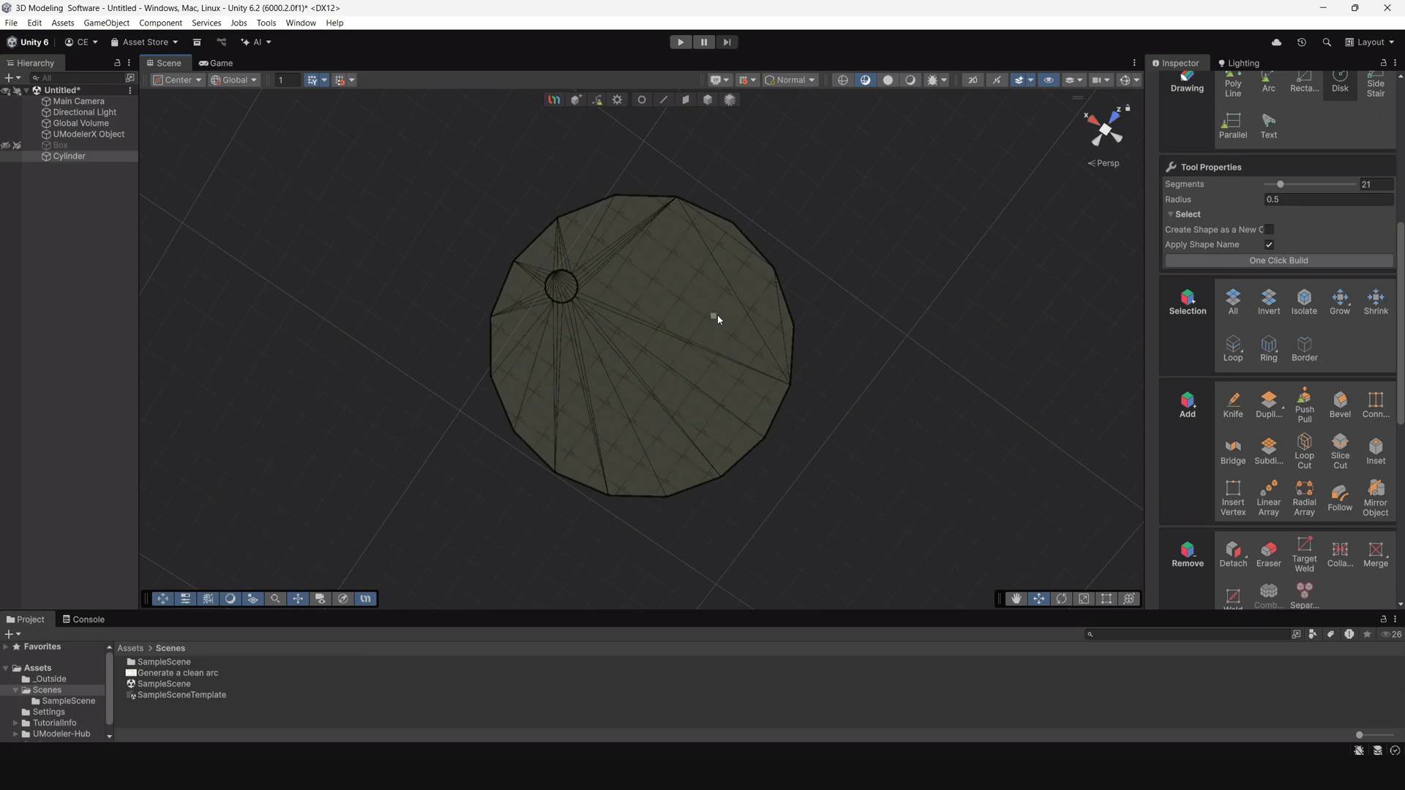
left_click_drag(716, 325, 741, 337)
left_click(740, 335)
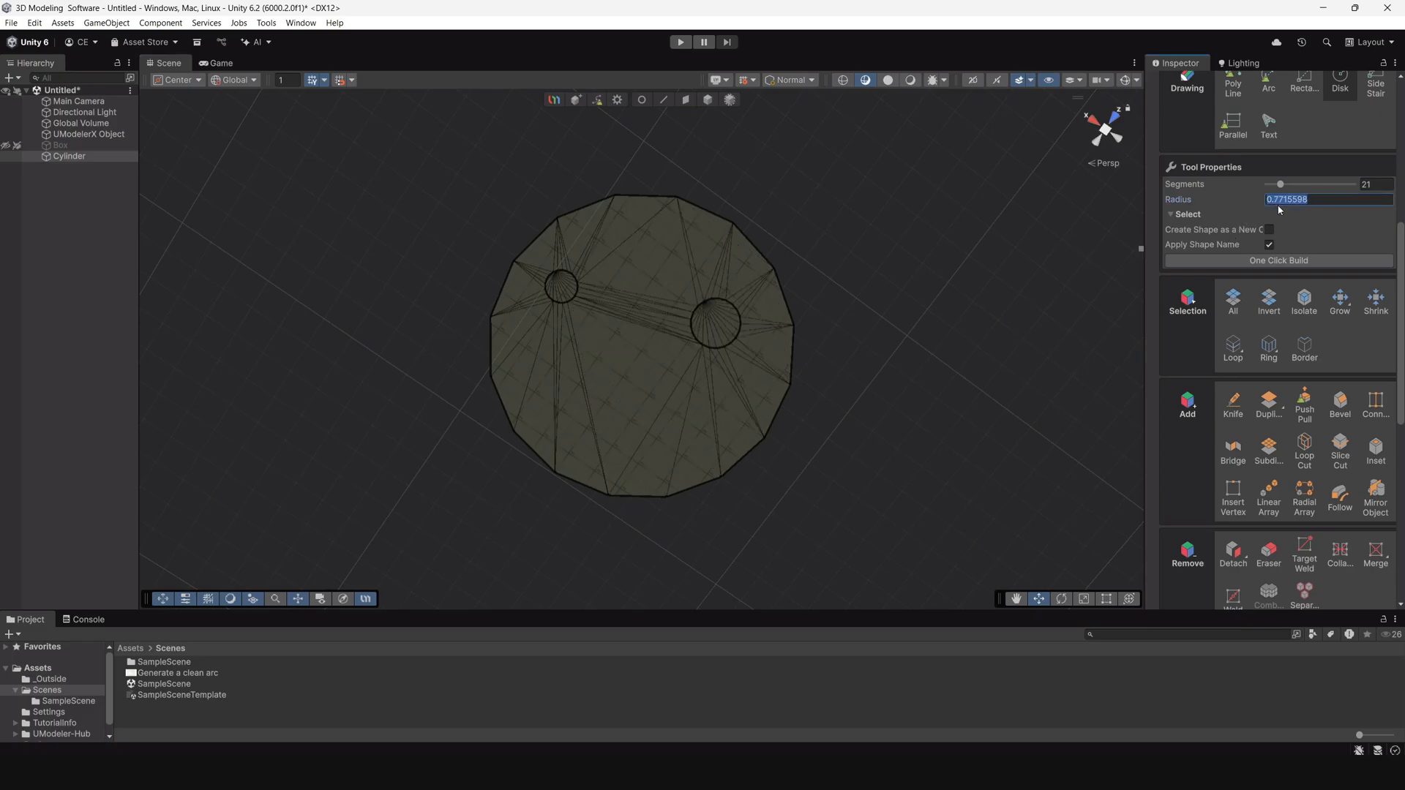
type(".5")
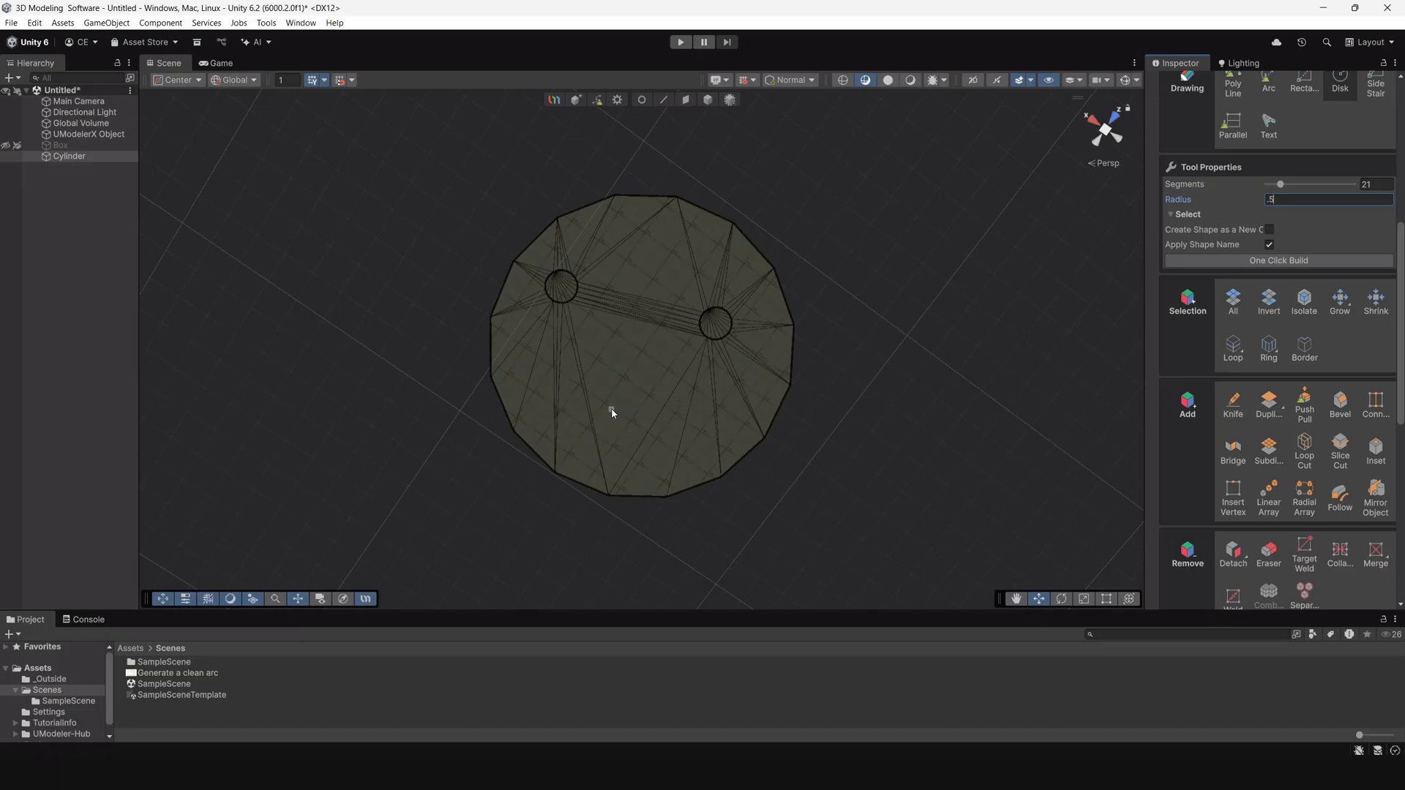
left_click_drag(612, 413, 636, 420)
left_click(637, 420)
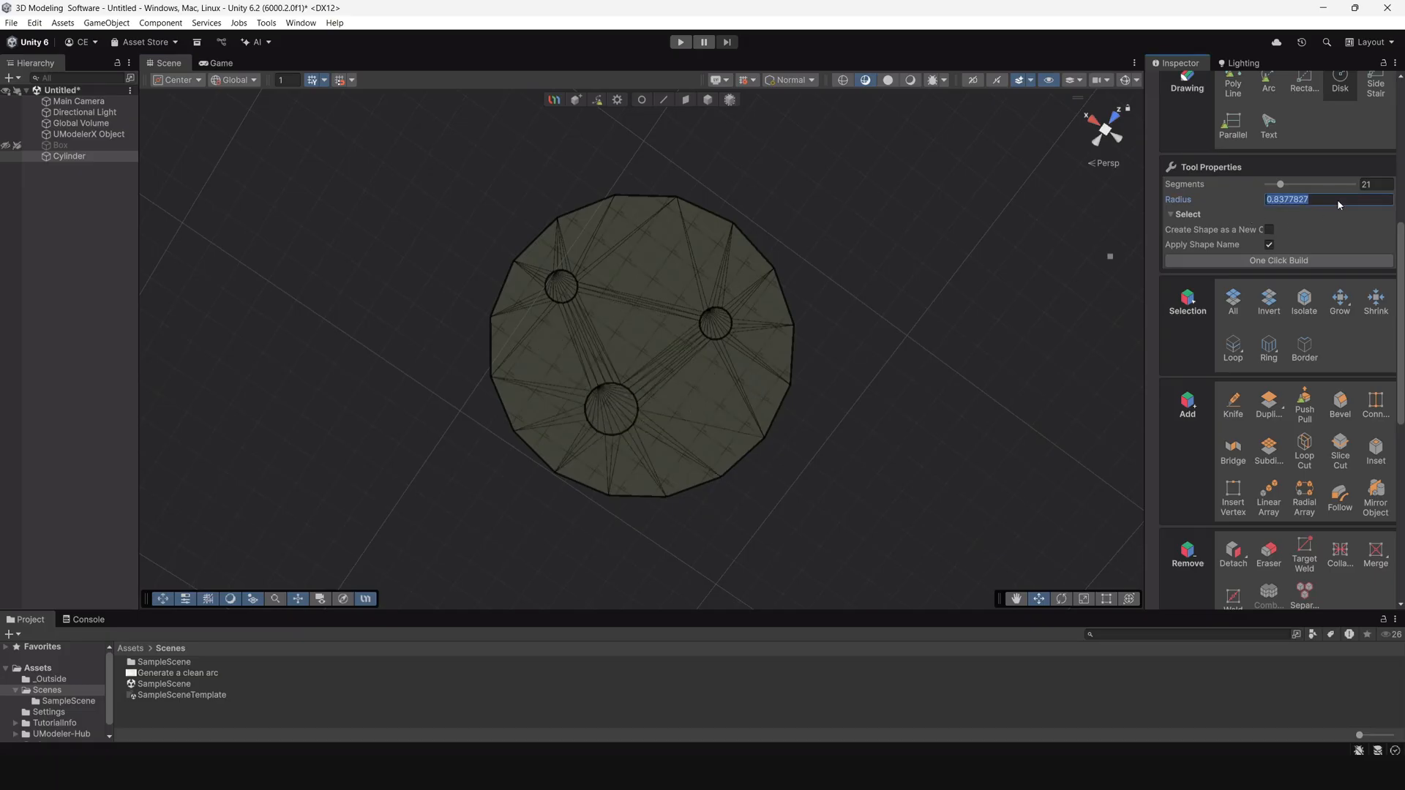
type(".5")
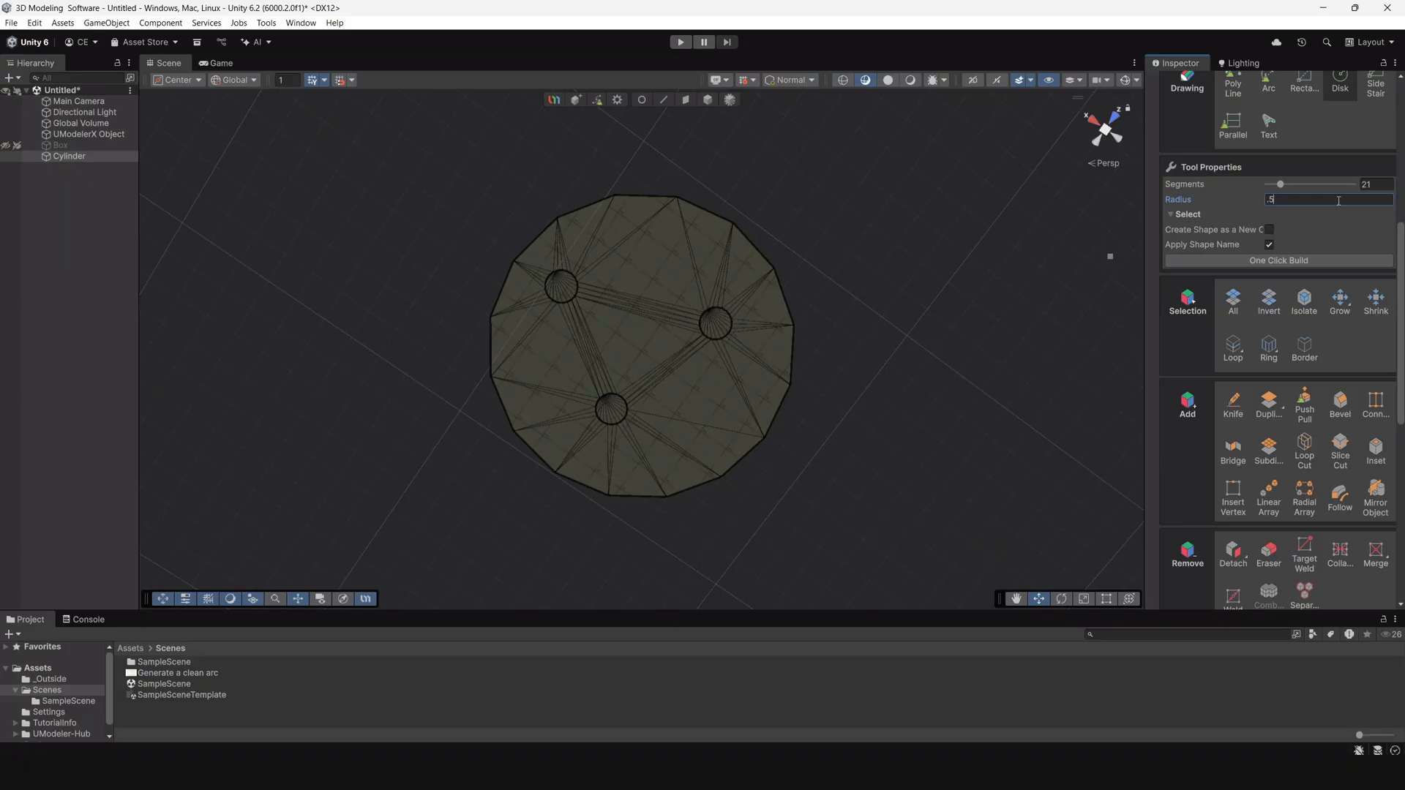
Switch to face mode and select the three small disk faces on the underside together.
right_click_drag(784, 172, 805, 273, "alt")
left_click_drag(805, 272, 740, 282, "alt")
right_click_drag(740, 282, 510, 283, "alt")
left_click_drag(510, 287, 705, 164, "alt")
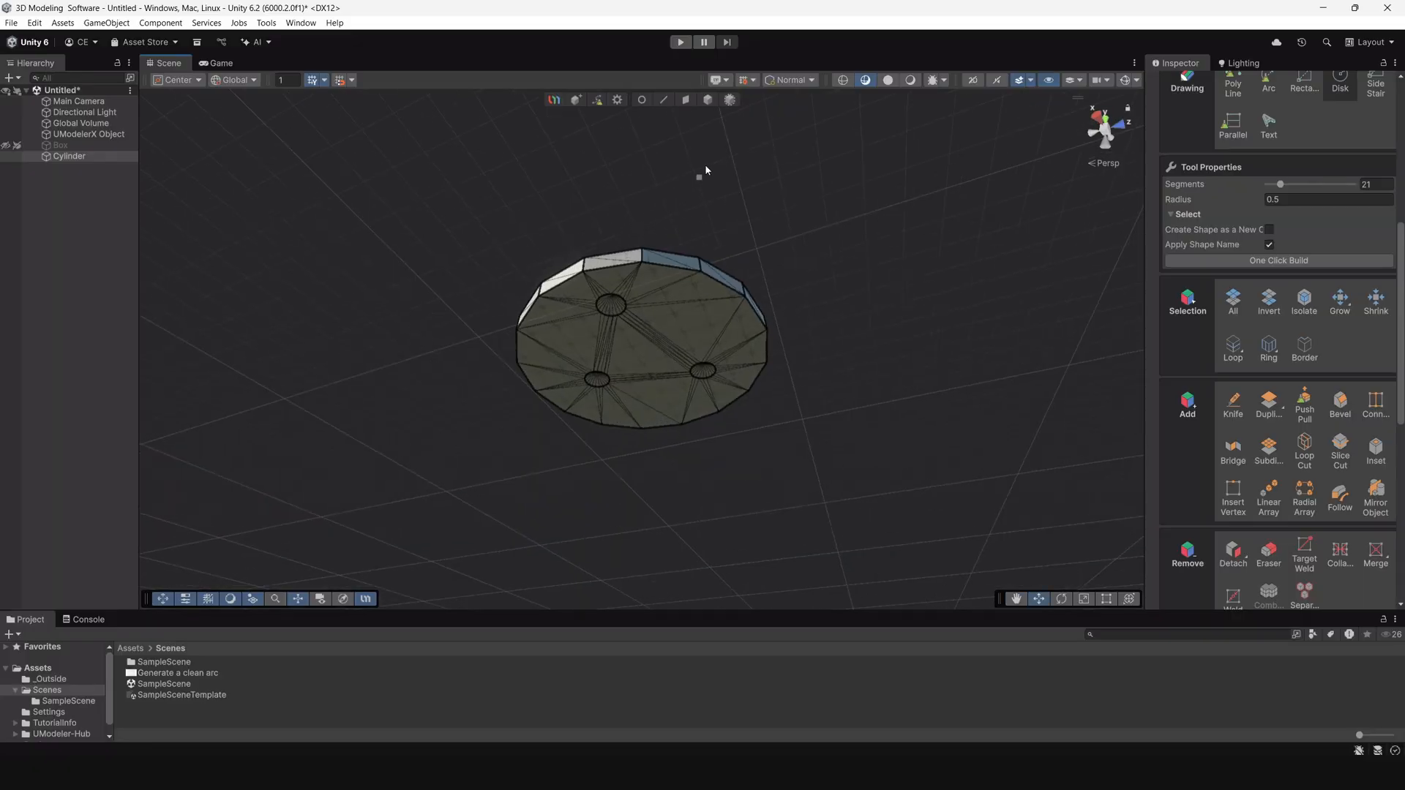
left_click(688, 100)
left_click(611, 306)
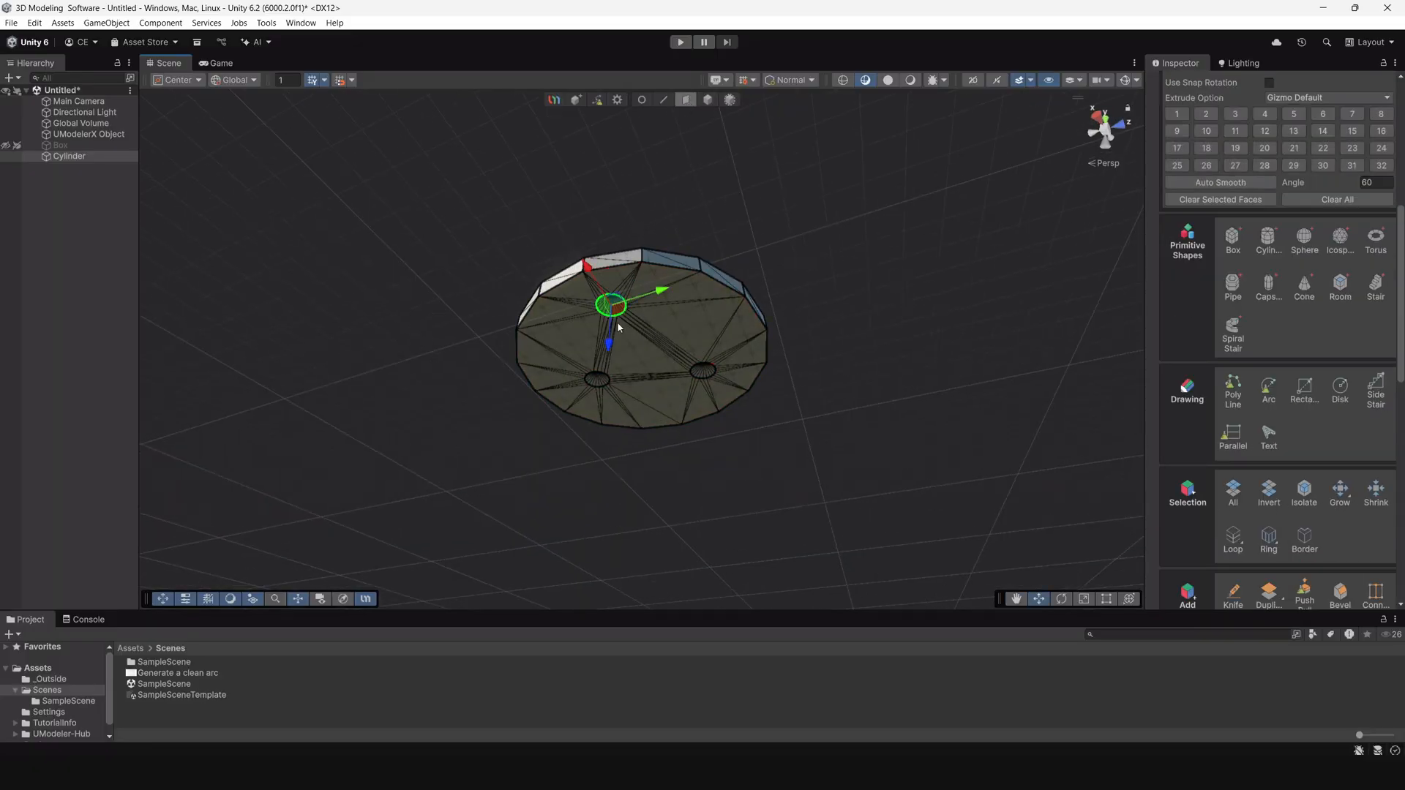
left_click(606, 382, "shift")
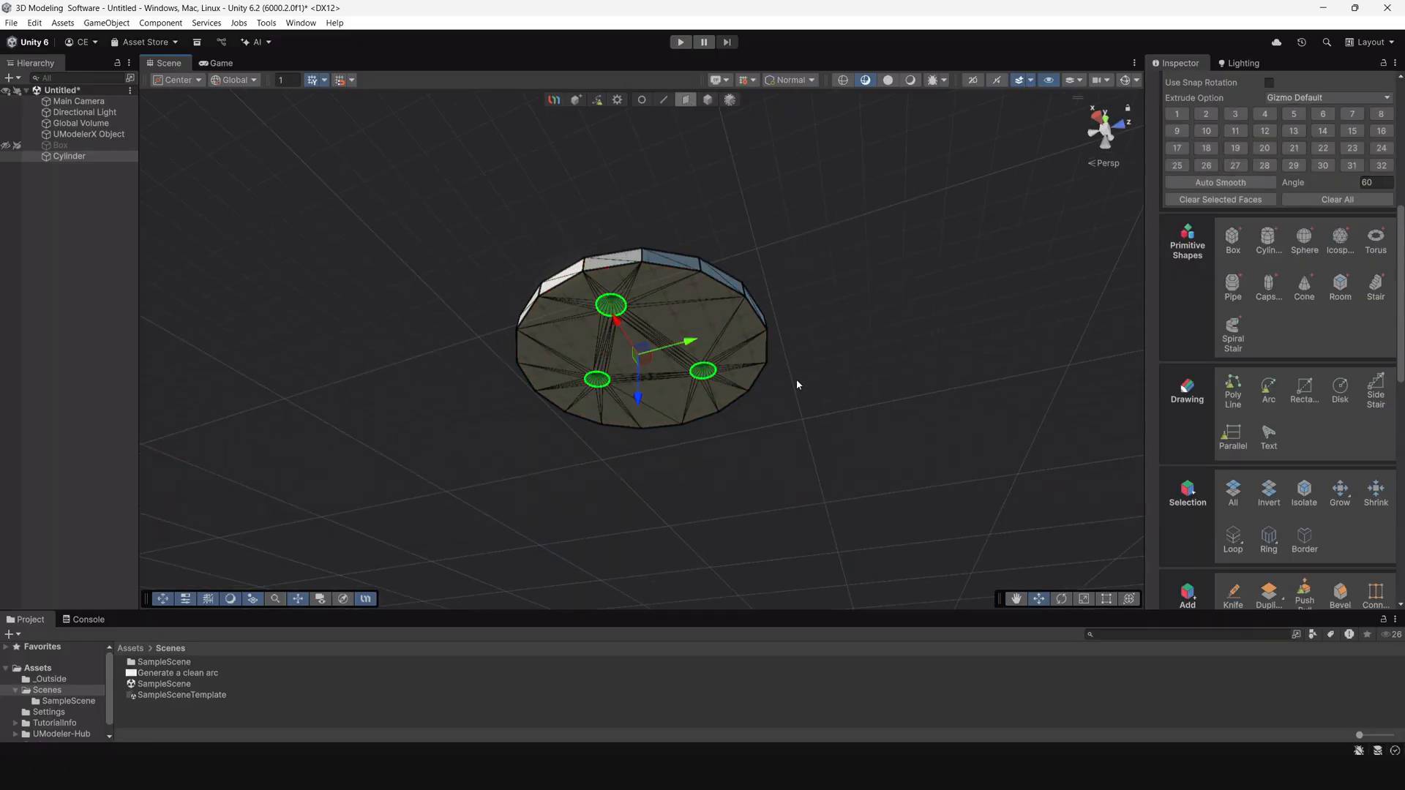
Extrude the three selected disk faces straight down to form long round table legs.
scroll(797, 385, "down", 4)
left_click_drag(771, 342, 636, 567, "alt")
scroll(691, 389, "down", 1)
left_click_drag(691, 392, 698, 429, "alt")
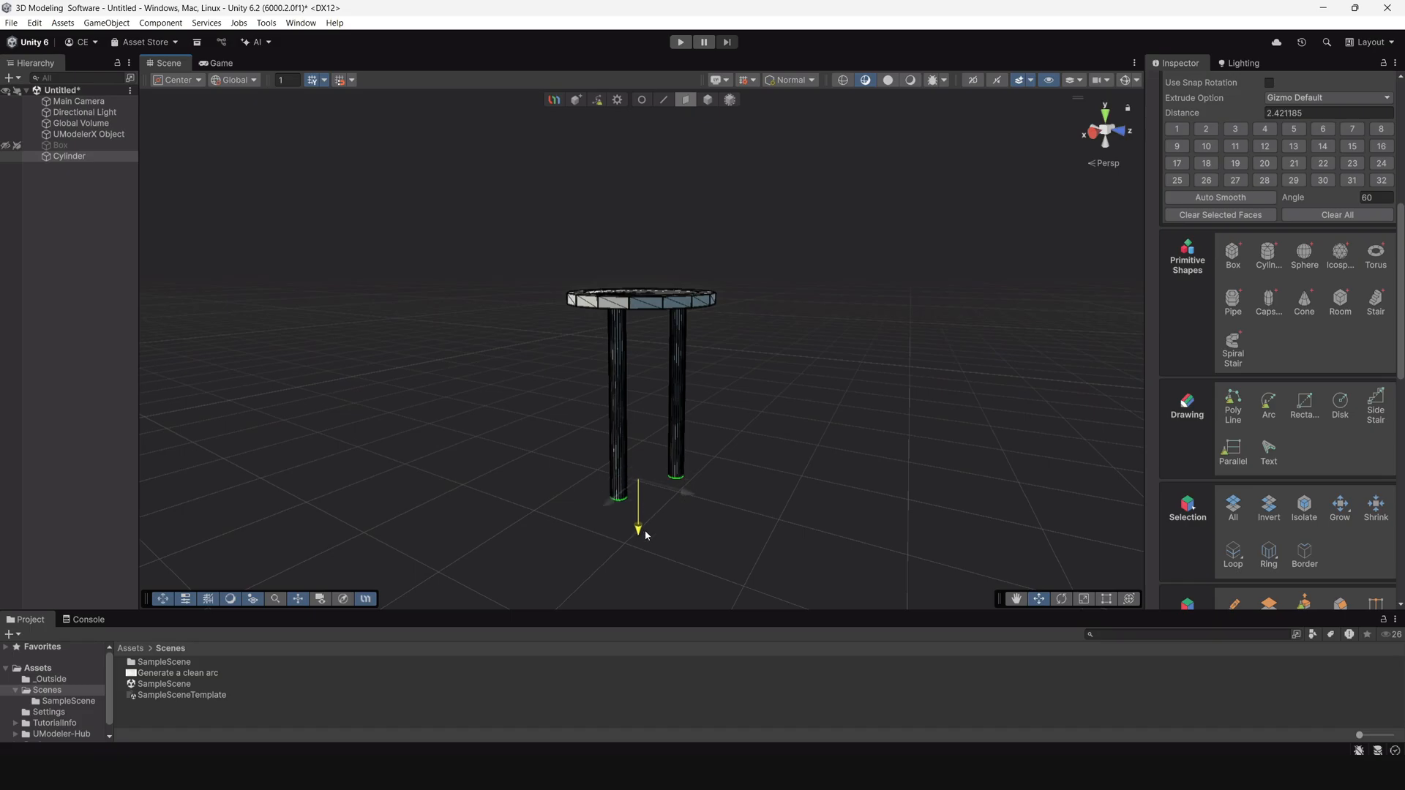
left_click_drag(644, 530, 732, 401)
right_click_drag(732, 401, 803, 477, "alt")
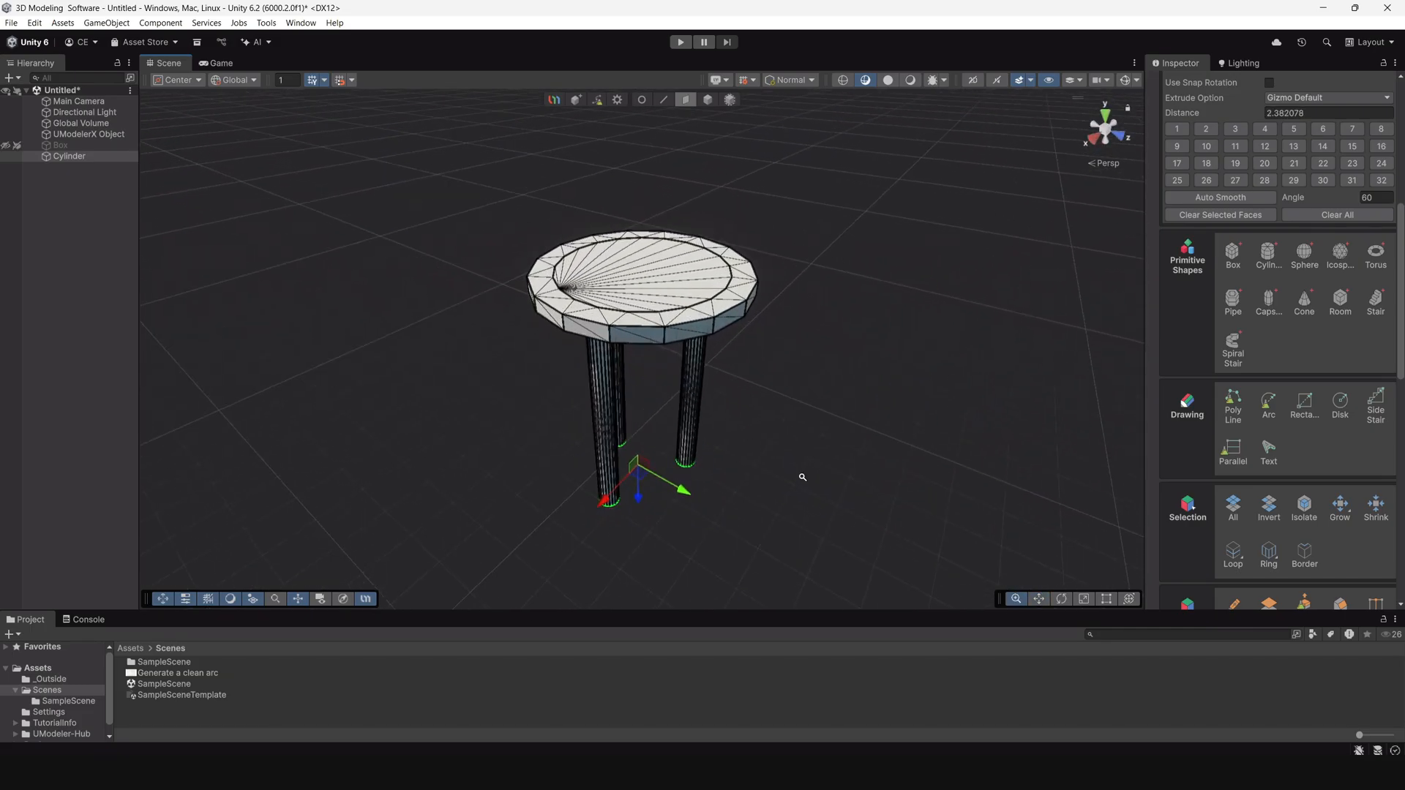
Select and frame the inner disk face on the round tabletop, and return the table to object element mode.
left_click_drag(803, 477, 709, 379, "alt")
left_click(700, 278)
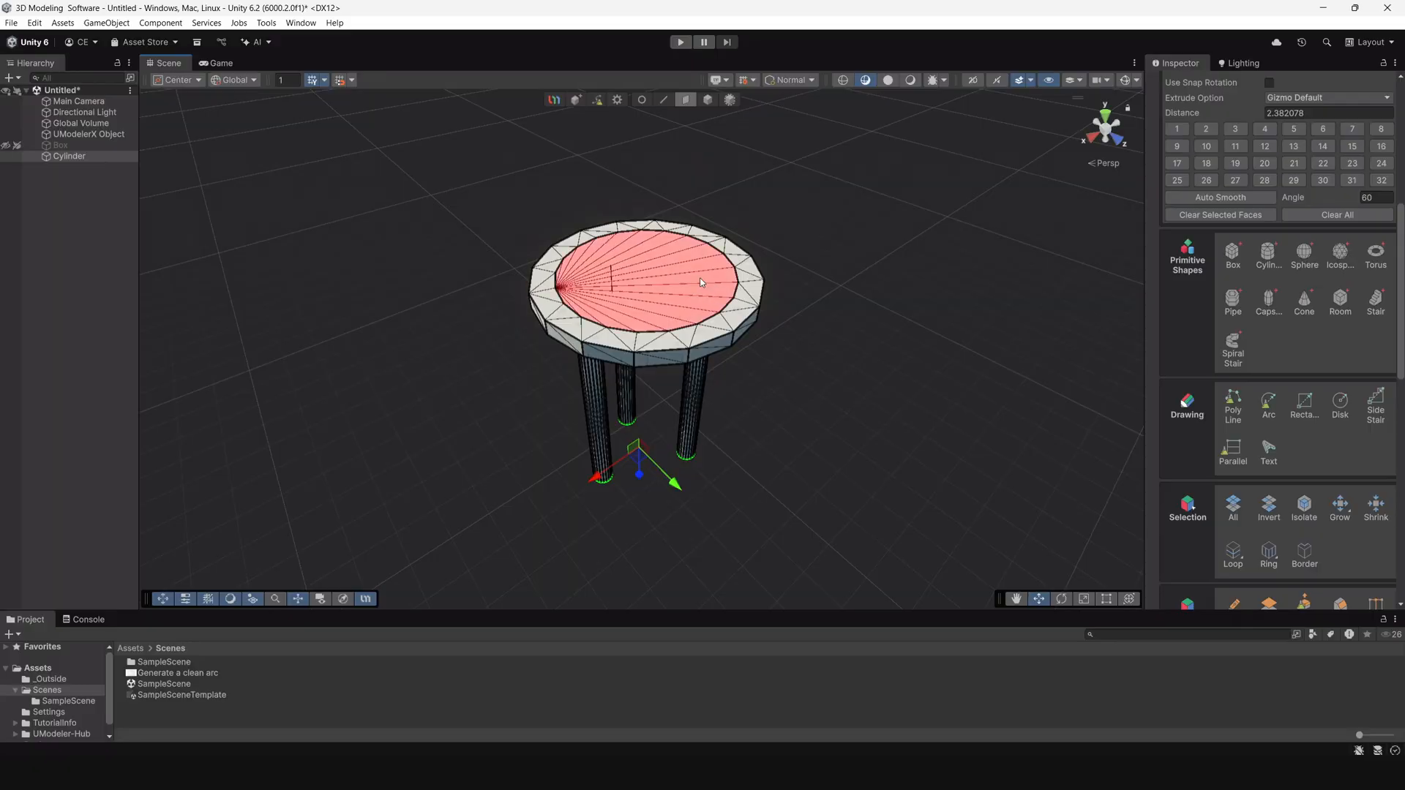
left_click(663, 274)
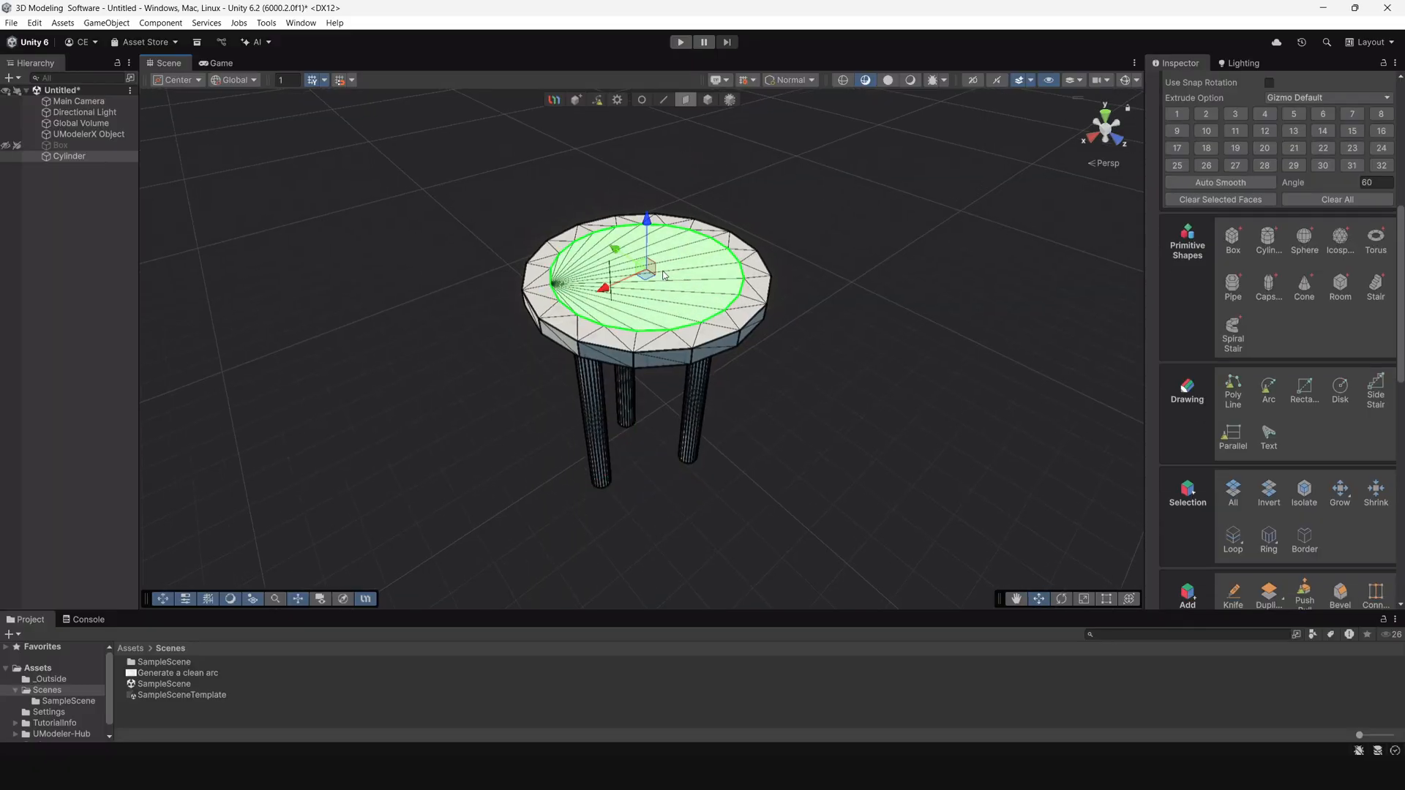
key("f")
scroll(743, 410, "down", 3)
left_click_drag(743, 411, 766, 338, "alt")
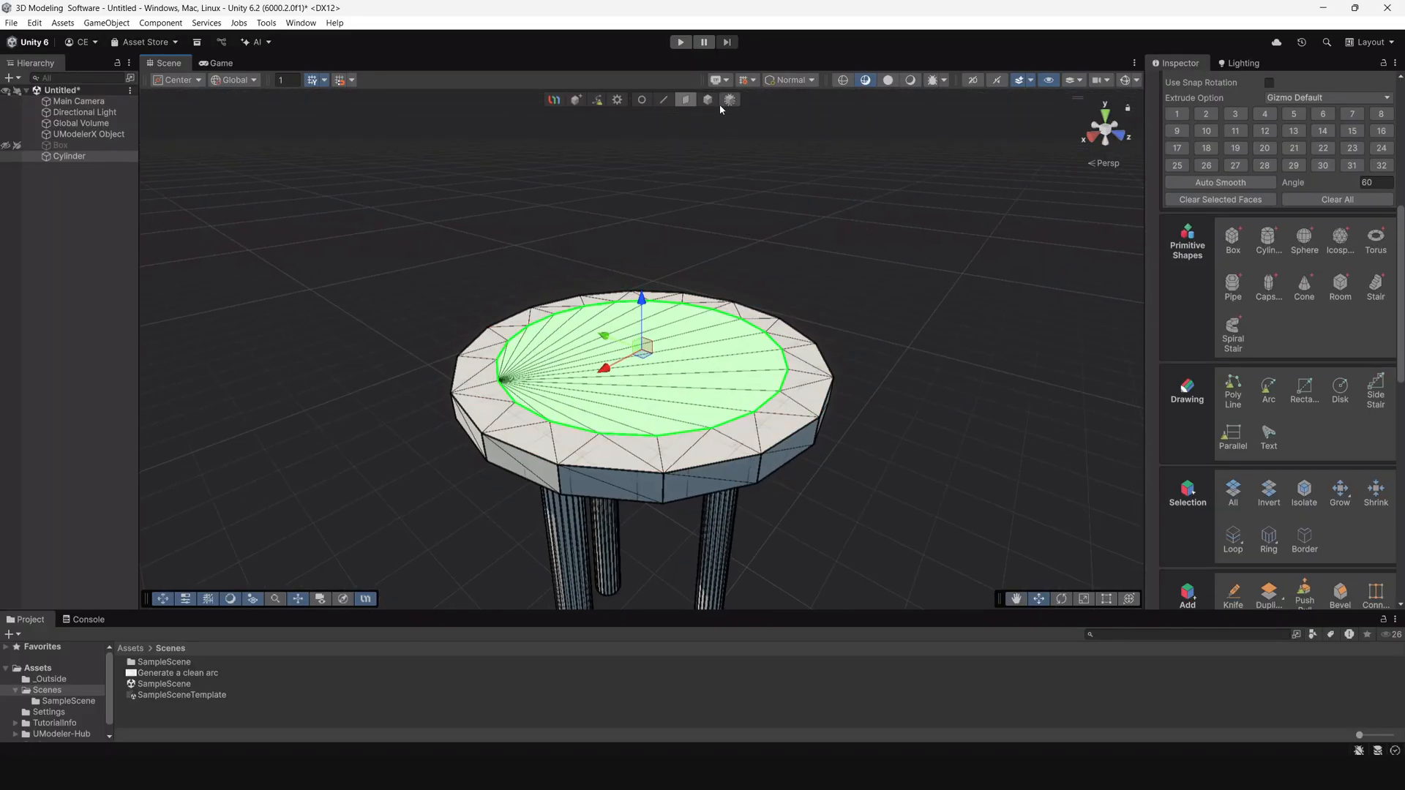
left_click(708, 100)
scroll(761, 395, "down", 5)
middle_click_drag(759, 402, 690, 405)
left_click_drag(690, 405, 728, 407, "alt")
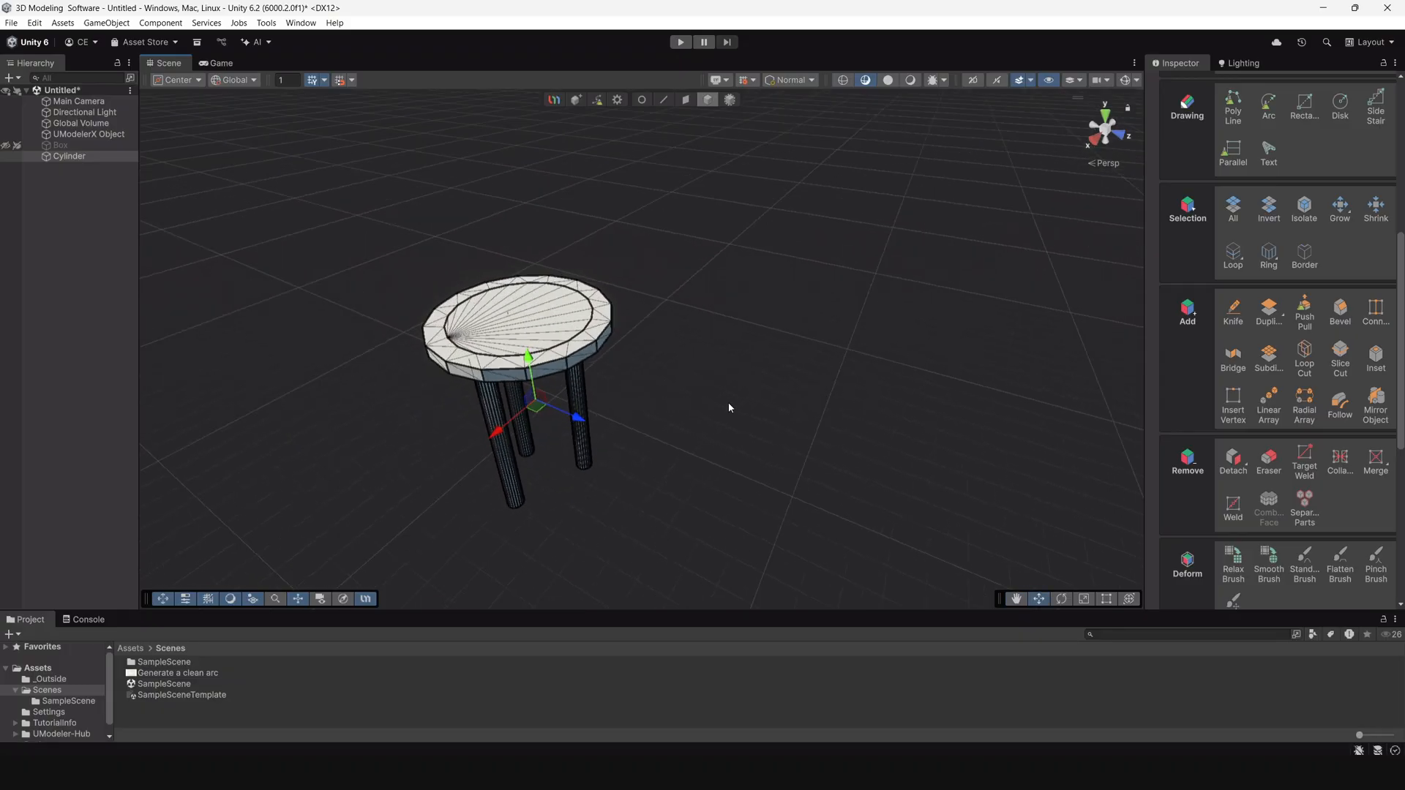
Create a new UModeler X object, draw a flat disk beside the round table, and extrude its face about 0.77 upward.
scroll(1330, 353, "up", 2)
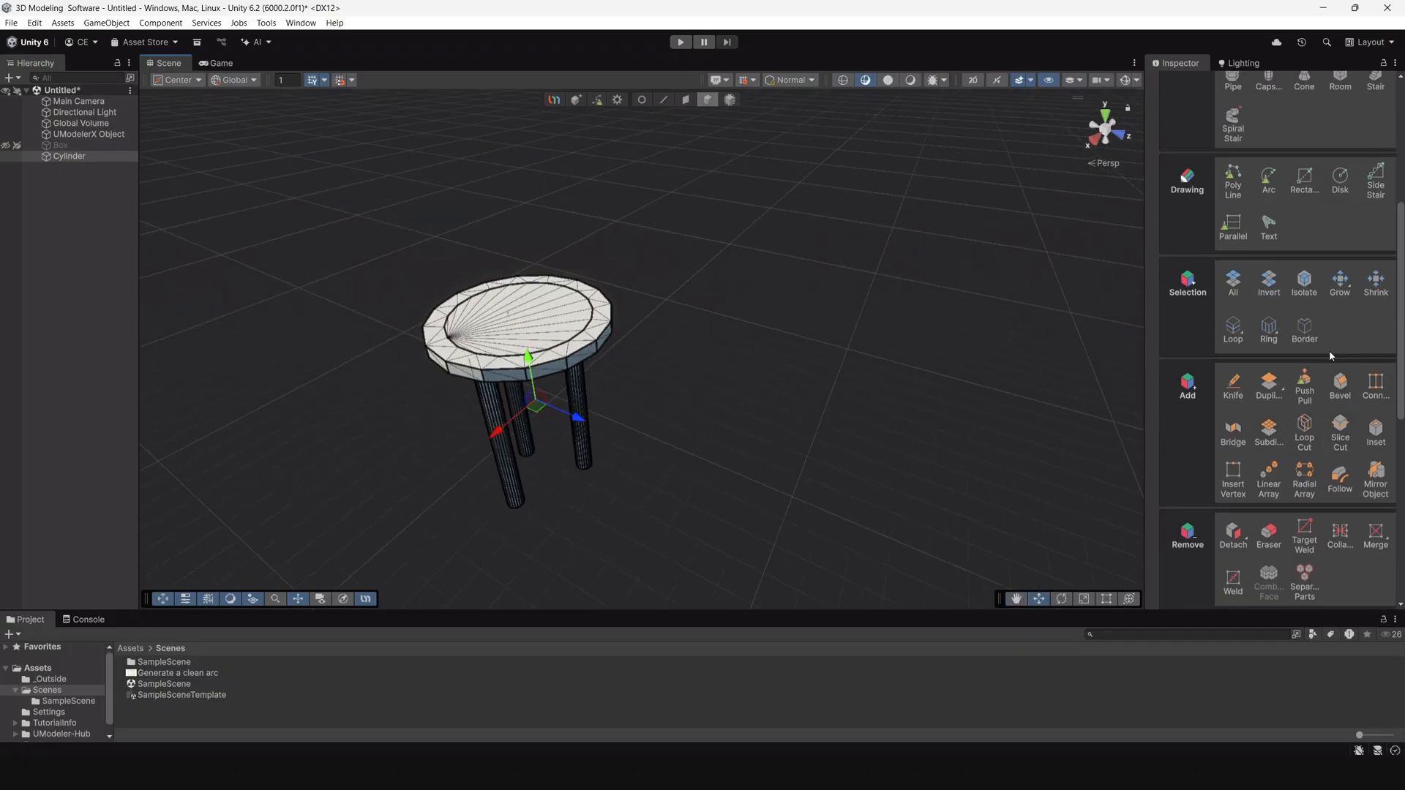
left_click(721, 169)
left_click(632, 101)
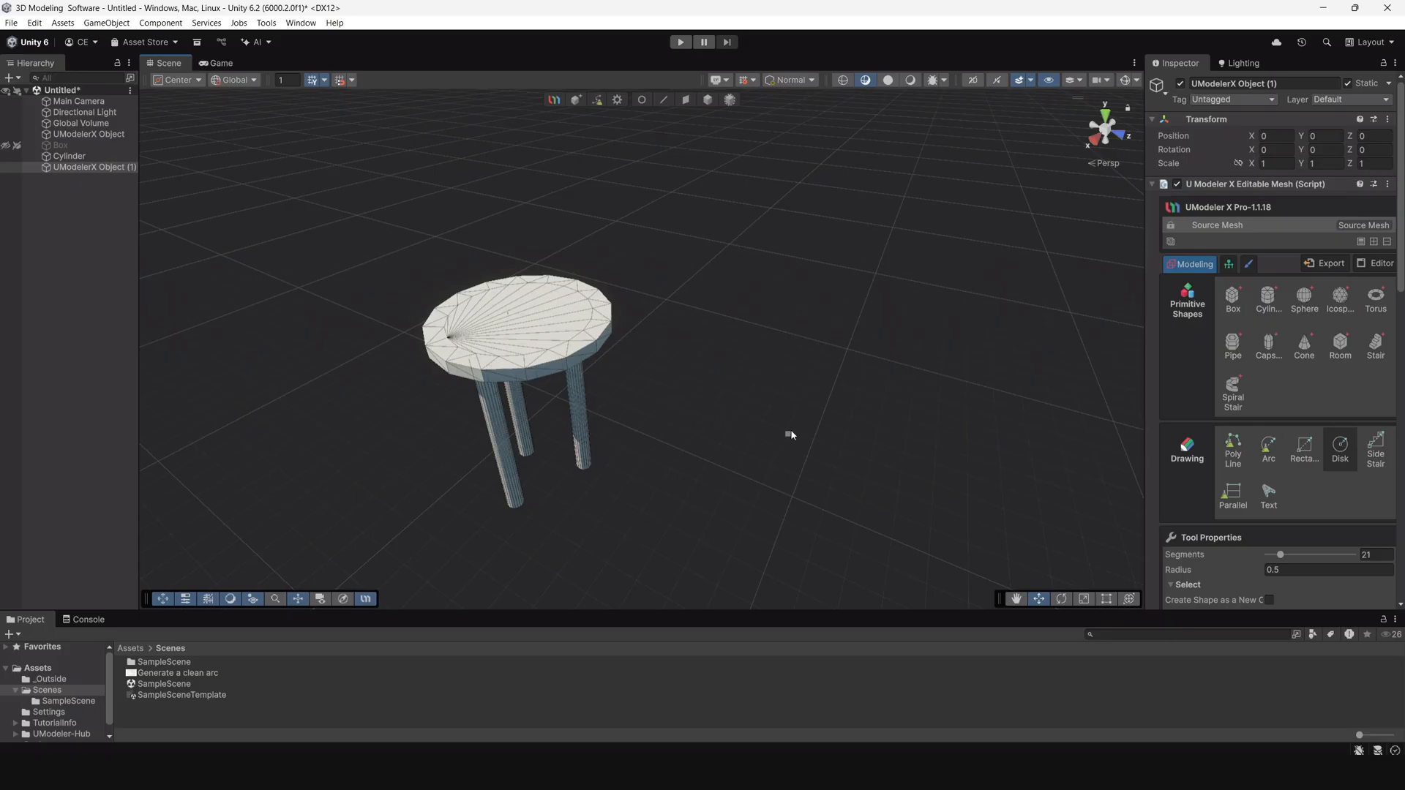
left_click_drag(790, 435, 706, 333)
left_click(686, 101)
left_click(708, 368)
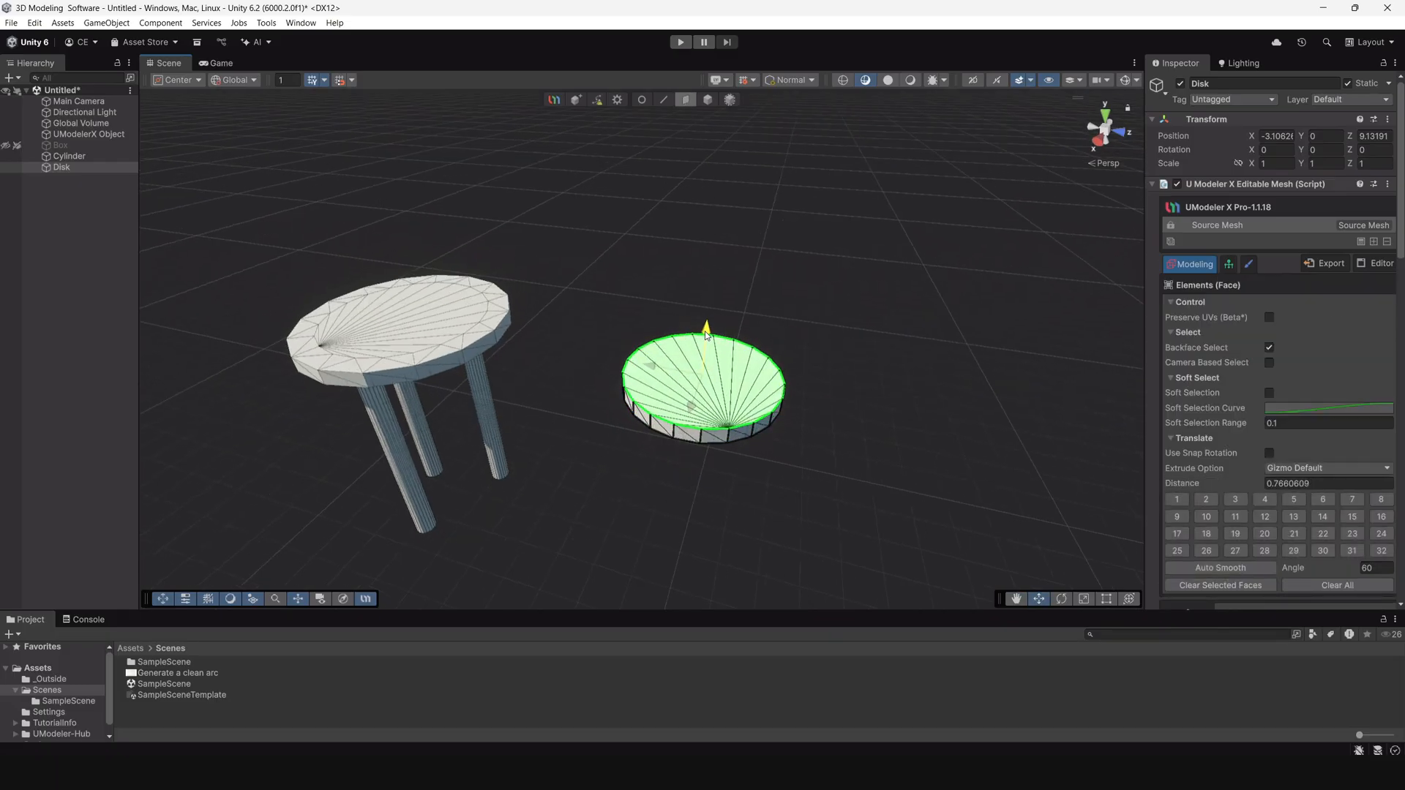
key("f")
scroll(705, 443, "down", 4)
mouse_move(614, 406)
left_mouse_down("alt")
mouse_move(815, 343)
mouse_move(628, 430)
left_mouse_up("alt")
left_click_drag(865, 401, 848, 351, "alt")
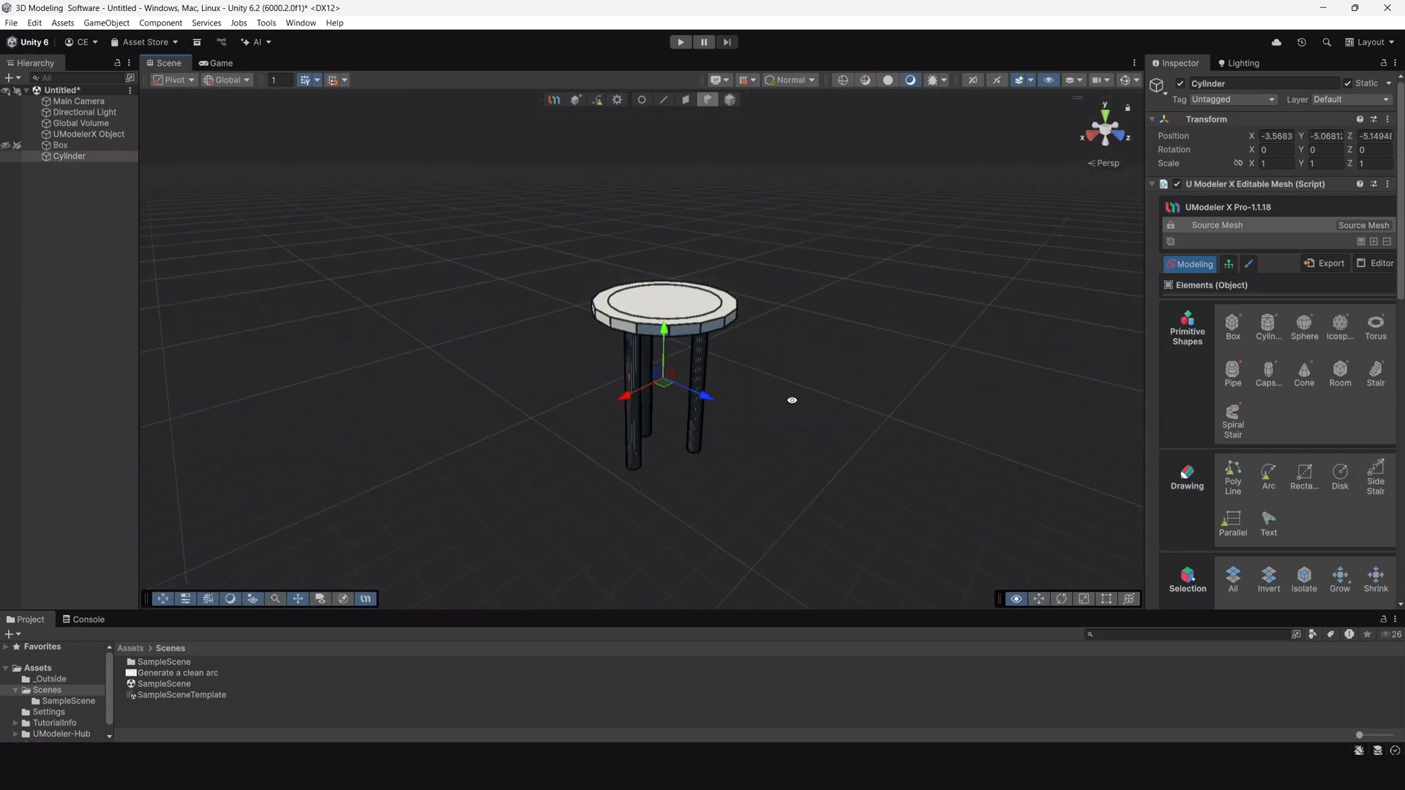
With the Pivot tool, try the round table's top and bottom centre pivots, apply a gizmo location near its top, and return to object mode.
key("z")
left_click_drag(849, 392, 740, 415, "alt")
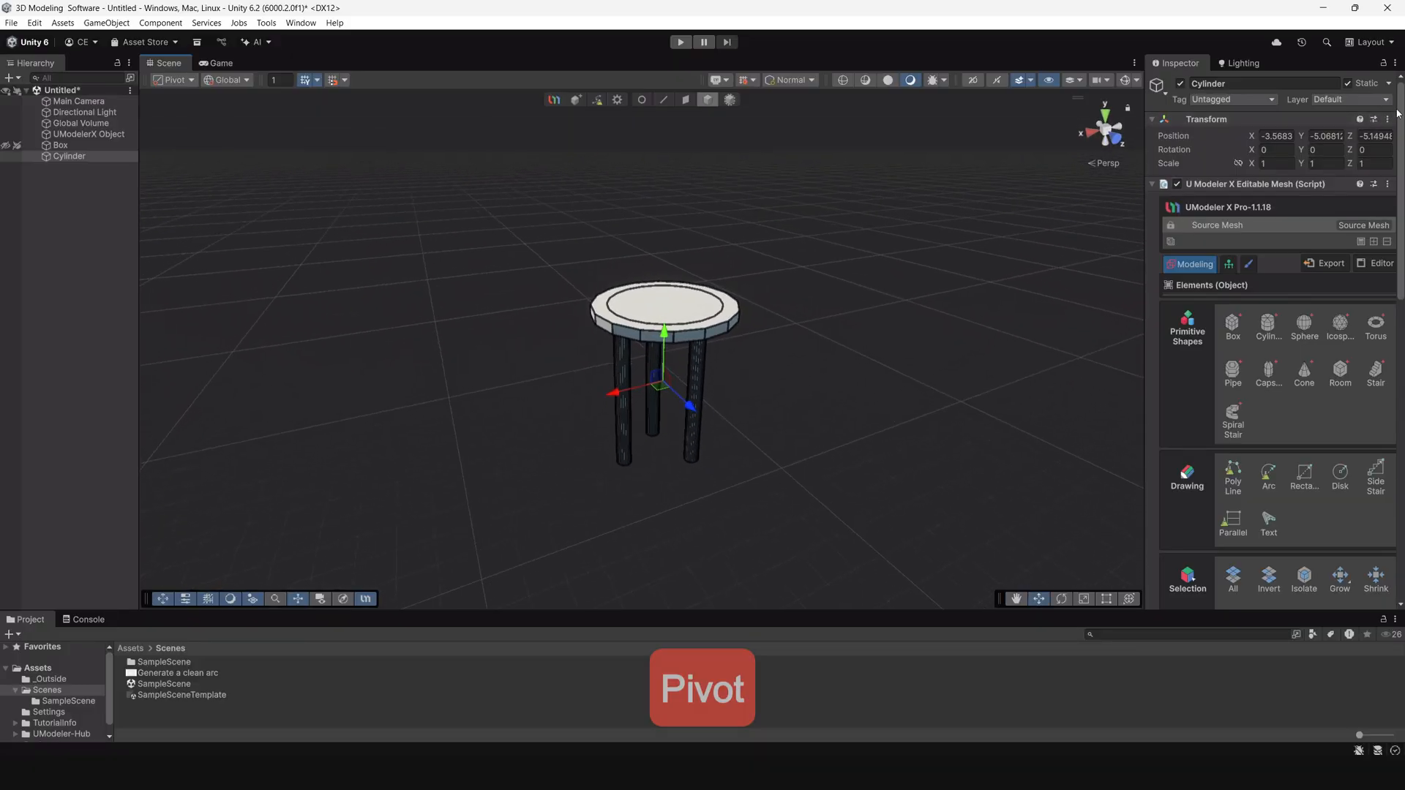
left_click_drag(1399, 109, 1400, 371)
scroll(1304, 515, "down", 1)
left_click(1268, 530)
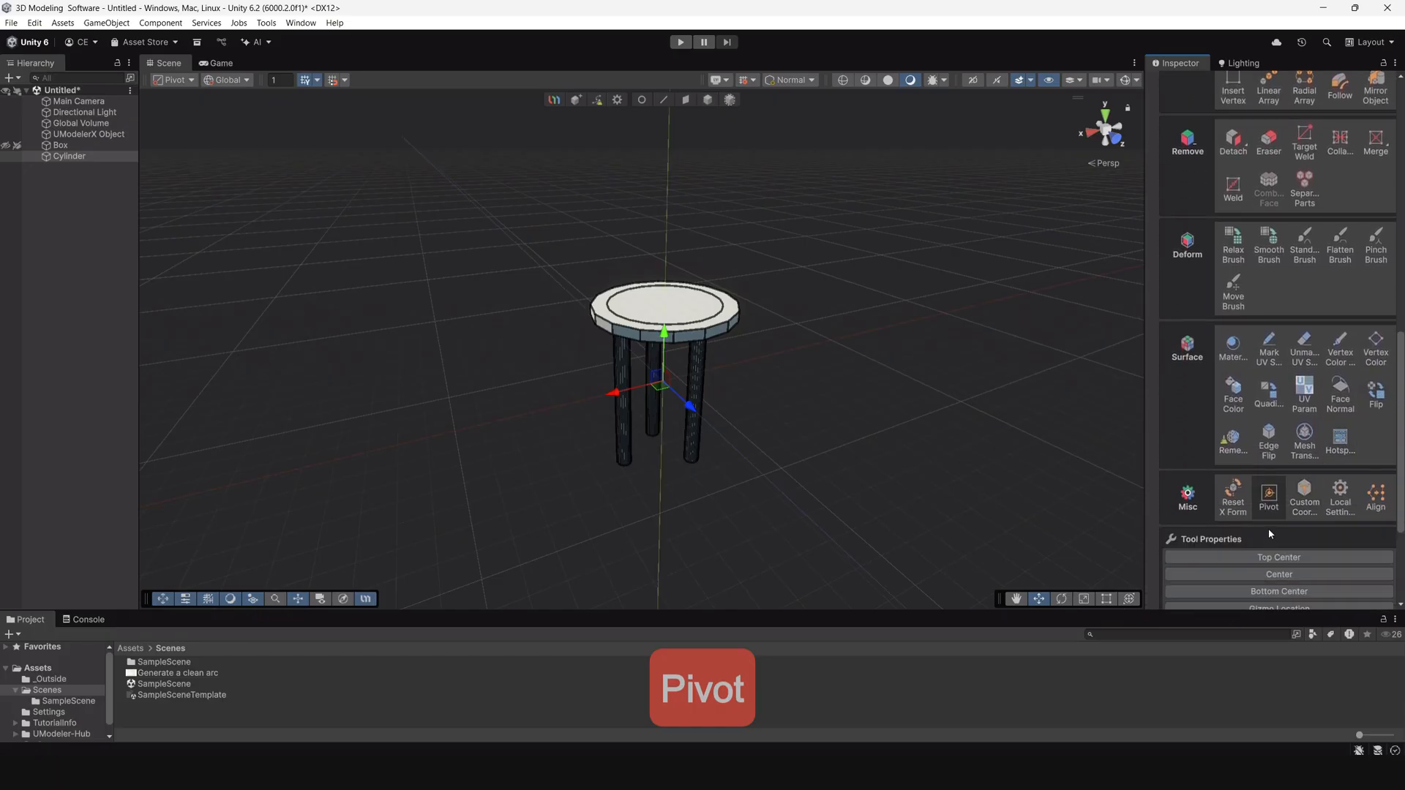
scroll(1299, 468, "down", 3)
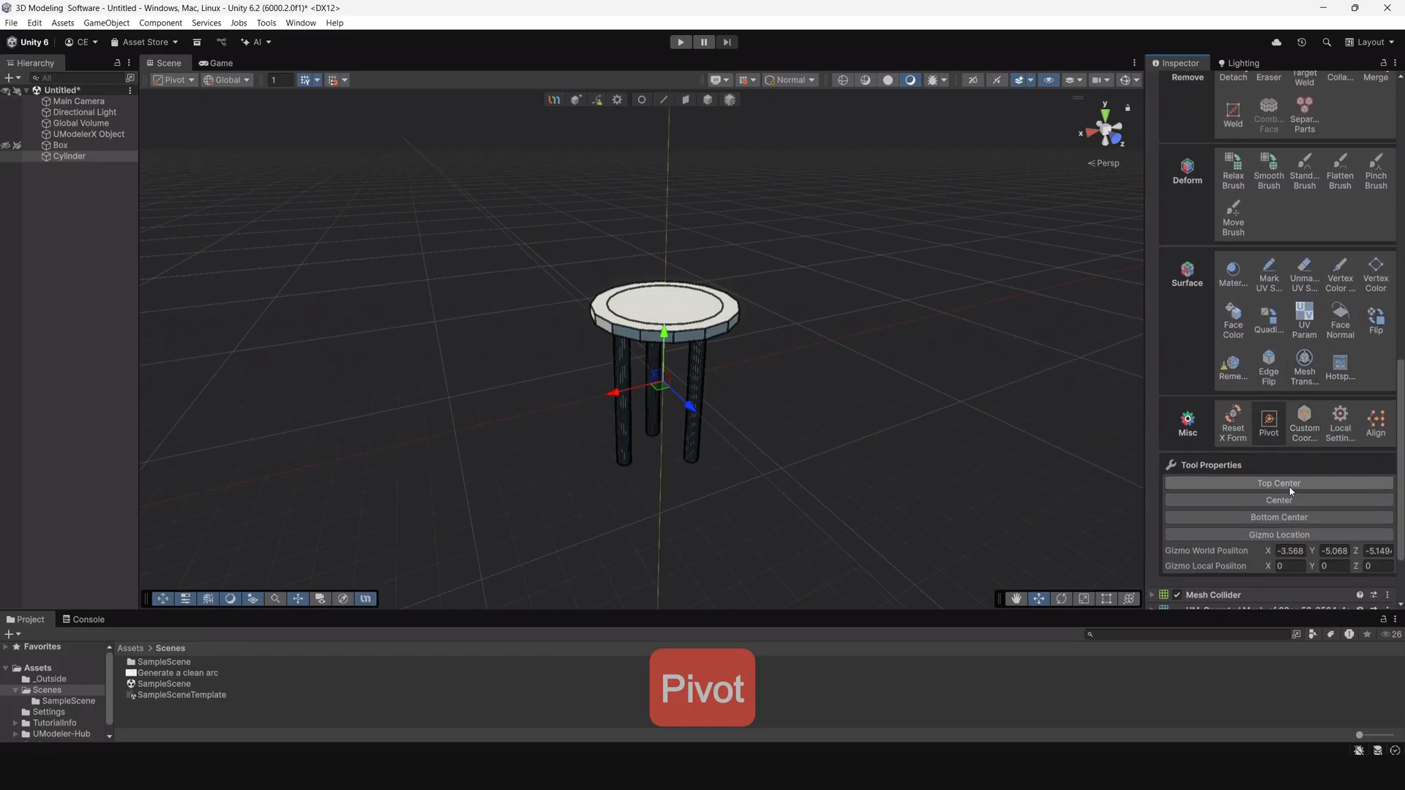
left_click(1282, 484)
left_click(1287, 517)
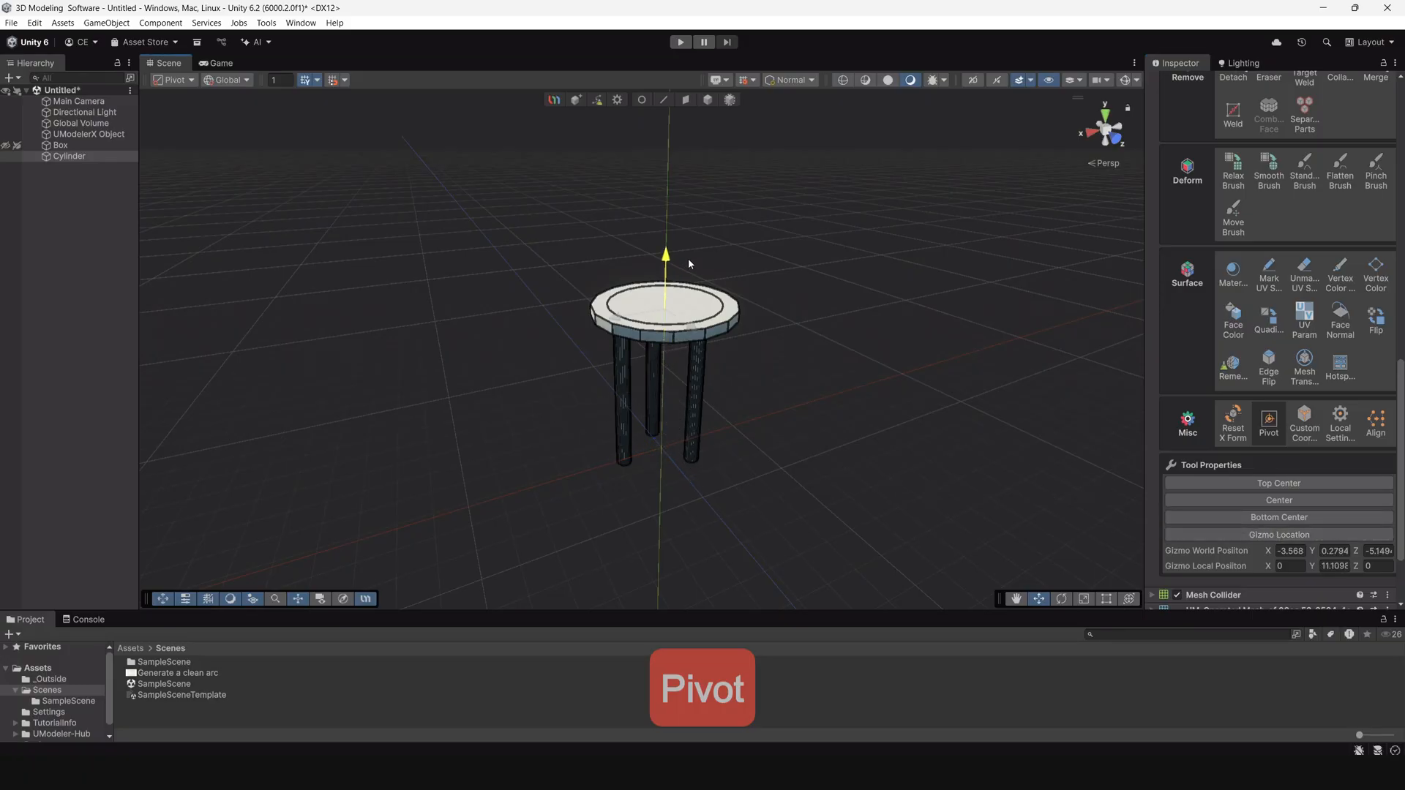
left_click(1253, 535)
left_click(709, 101)
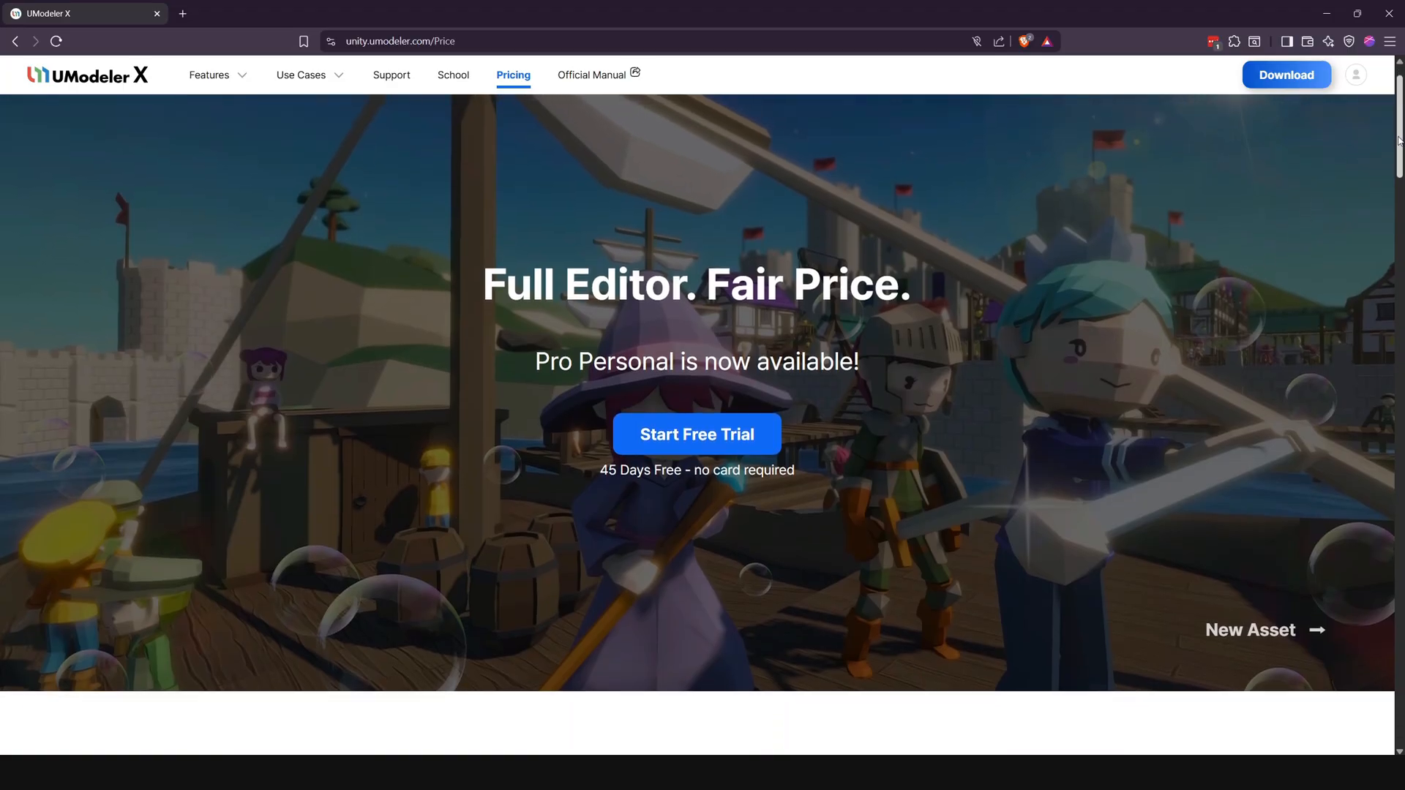
Switch to the UModeler X pricing page in the browser, examine the annual plans, and reveal the list of features.
left_click_drag(1397, 133, 1379, 235)
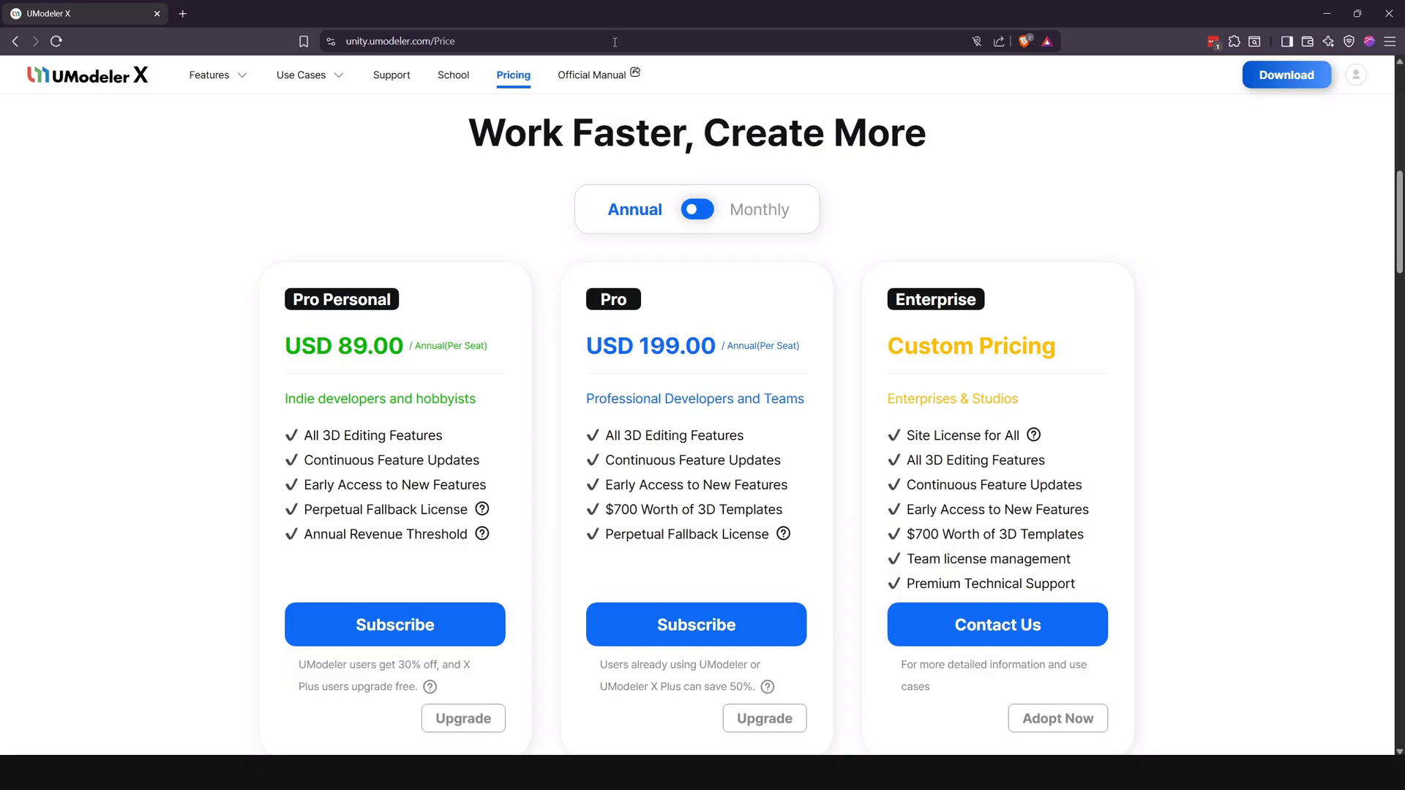
mouse_move(227, 83)
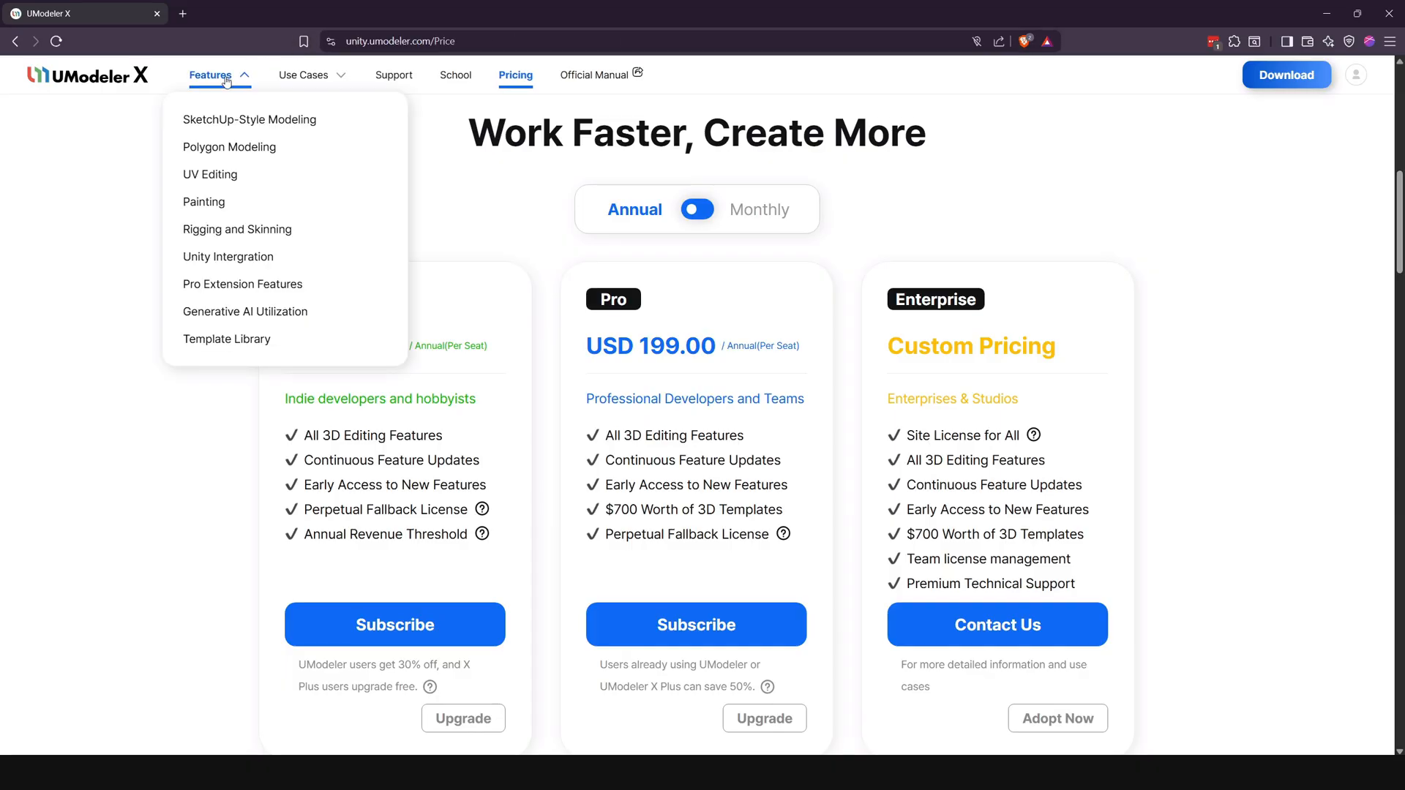
Open the SketchUp-Style Modeling feature page and examine its sections, from Push-Pull Modeling through Create Holed Polygons.
left_click(220, 117)
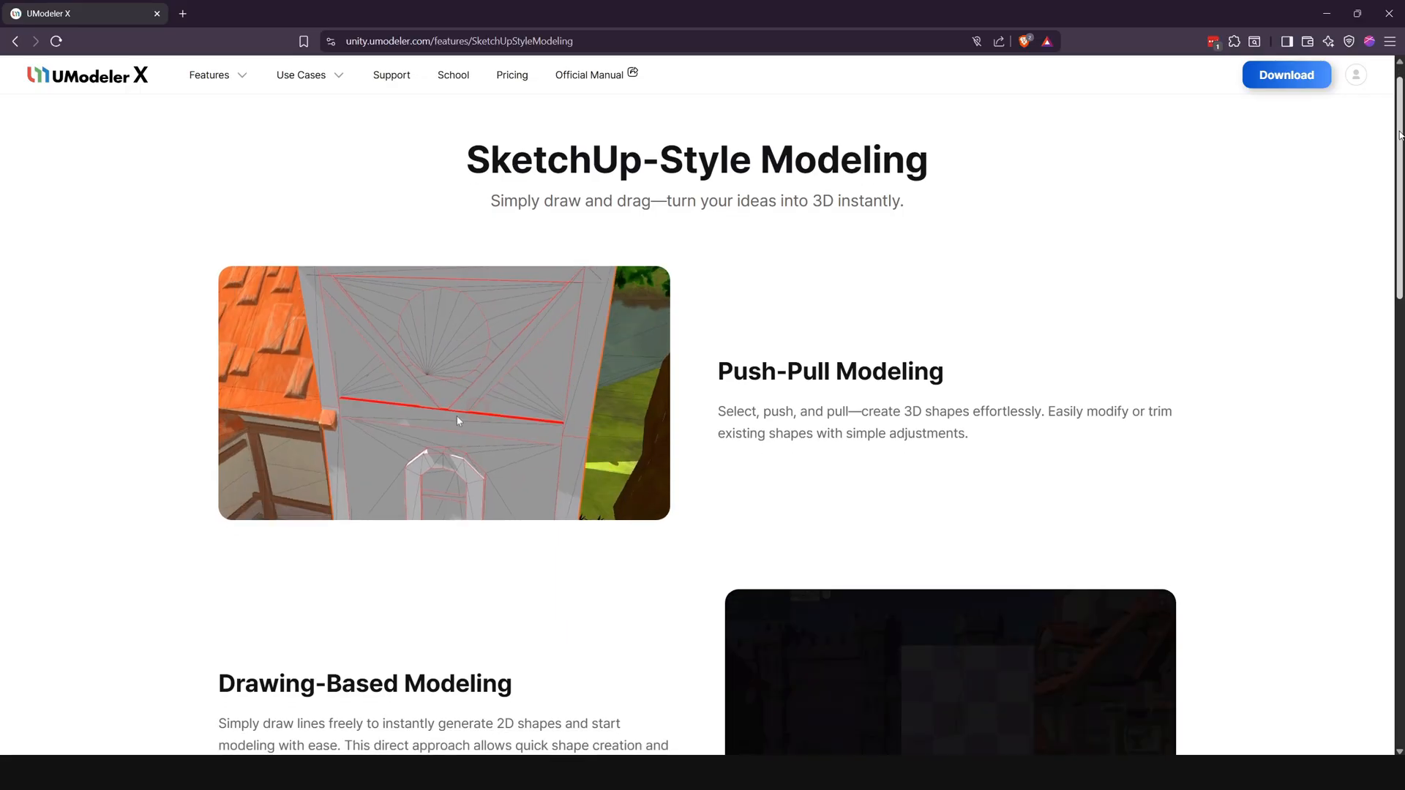
scroll(1399, 126, "down", 3)
scroll(702, 424, "down", 3)
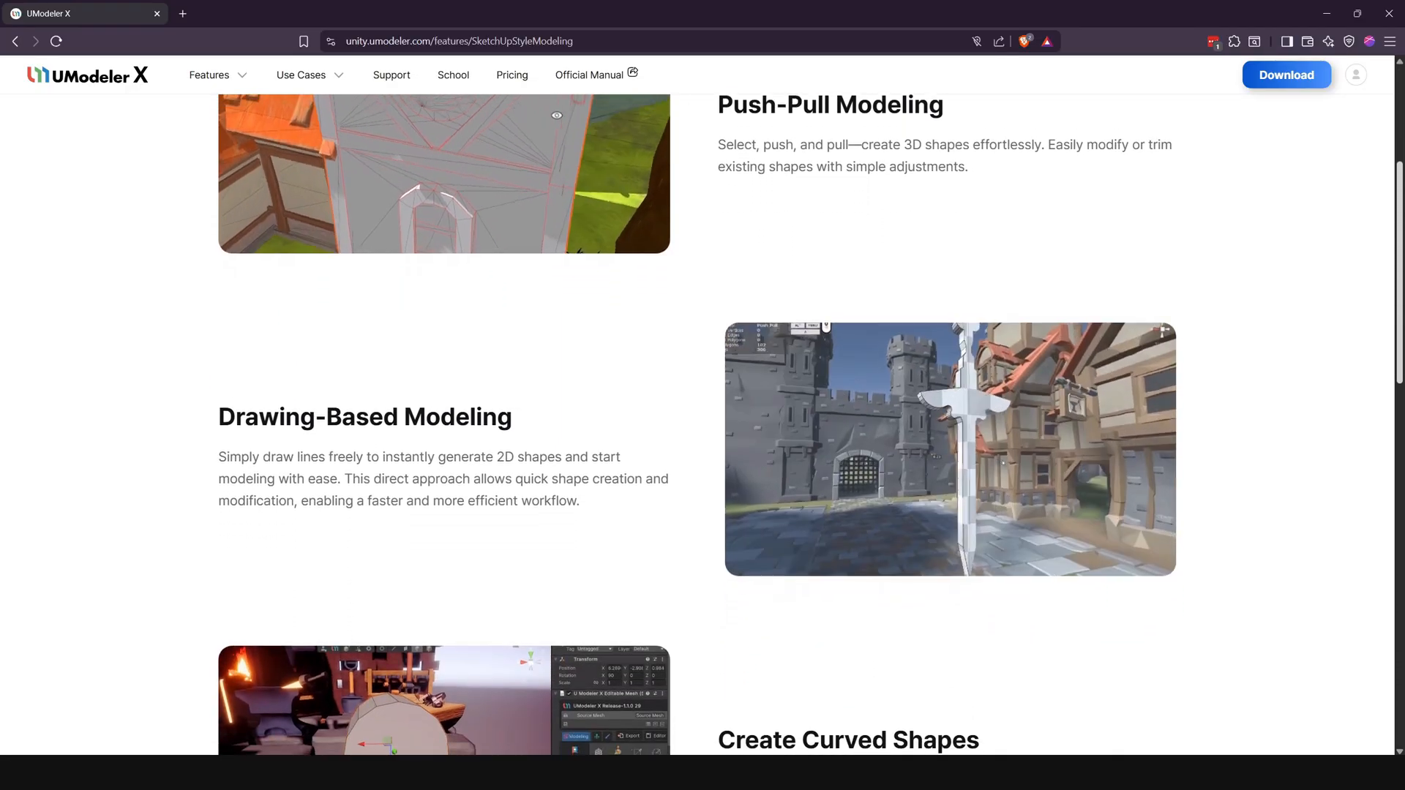
scroll(702, 425, "down", 4)
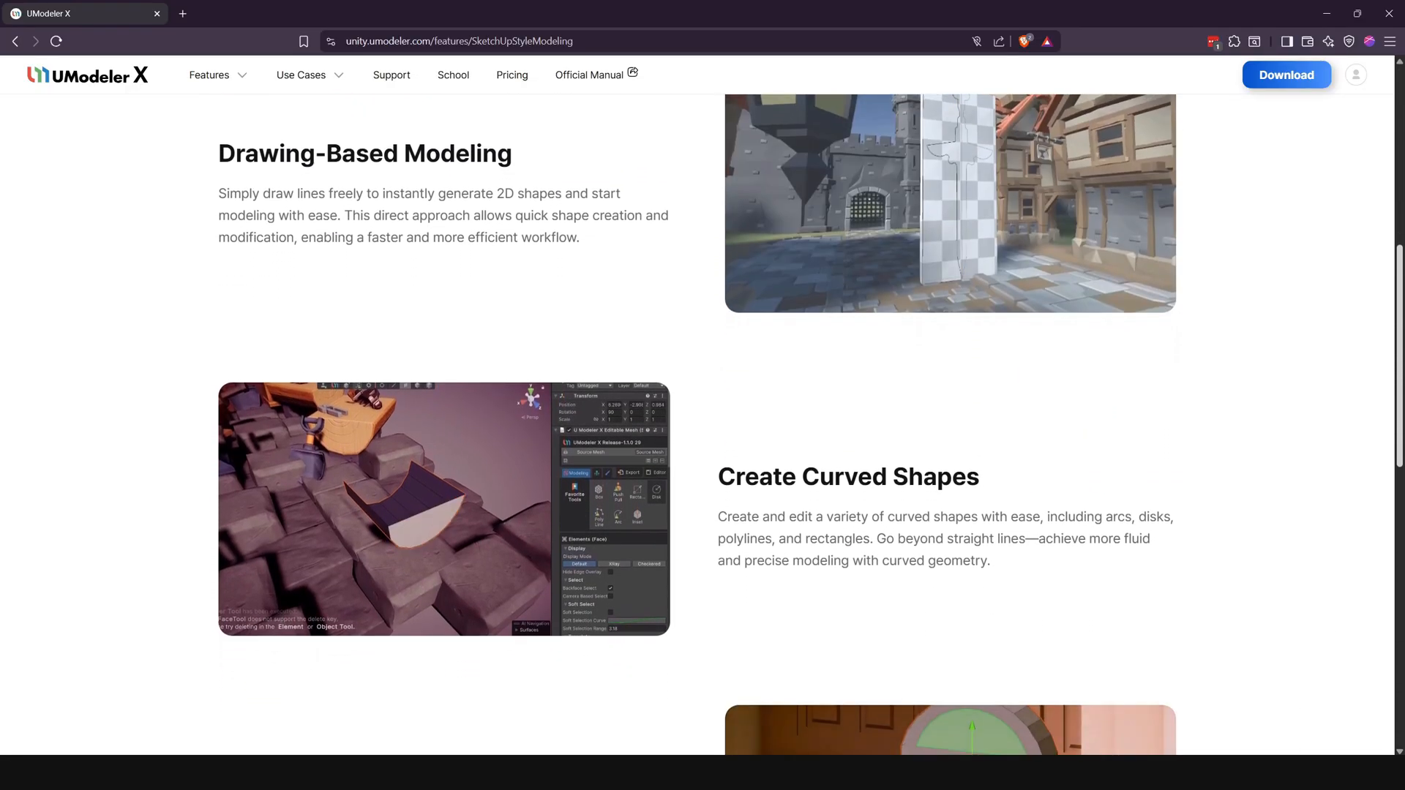
scroll(702, 425, "down", 5)
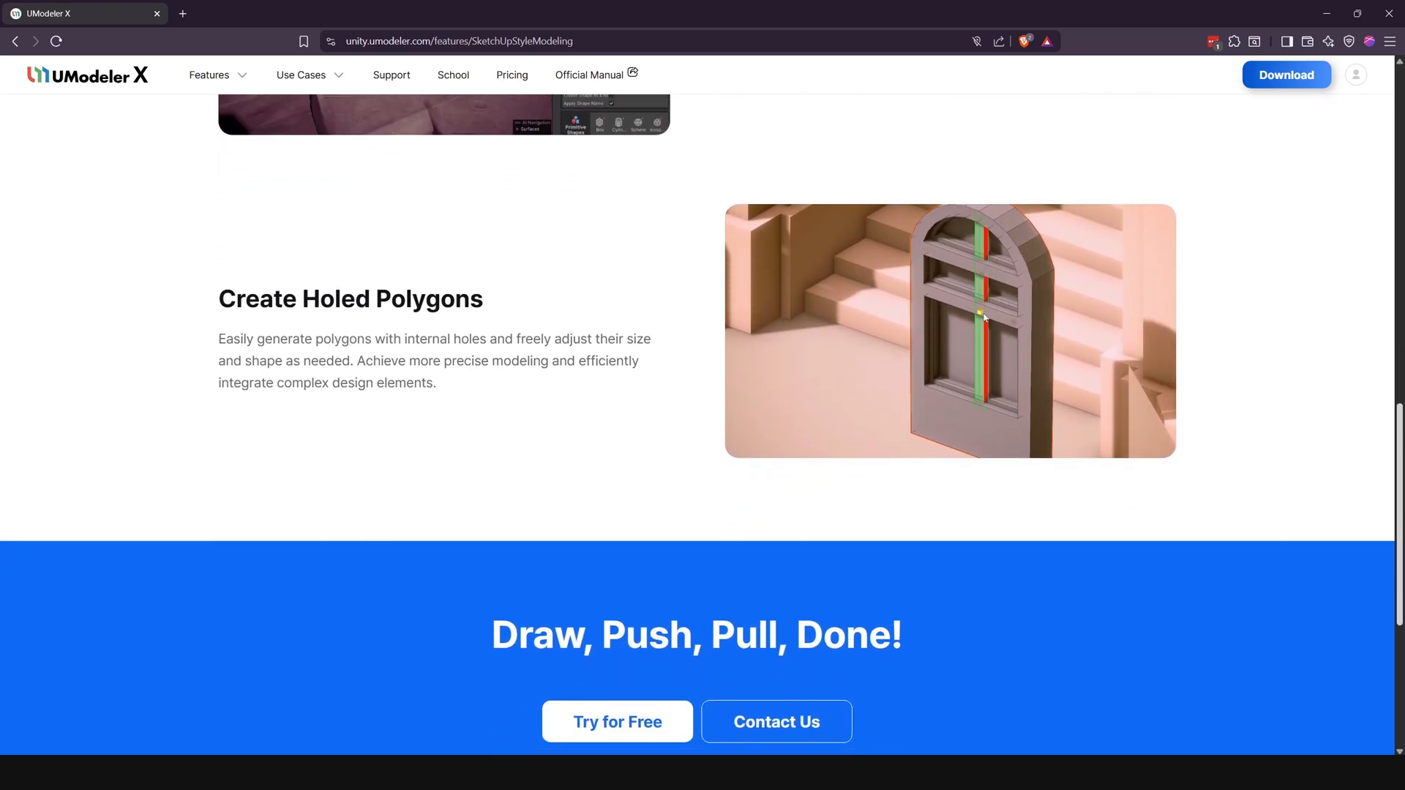
left_click_drag(1400, 515, 1400, 528)
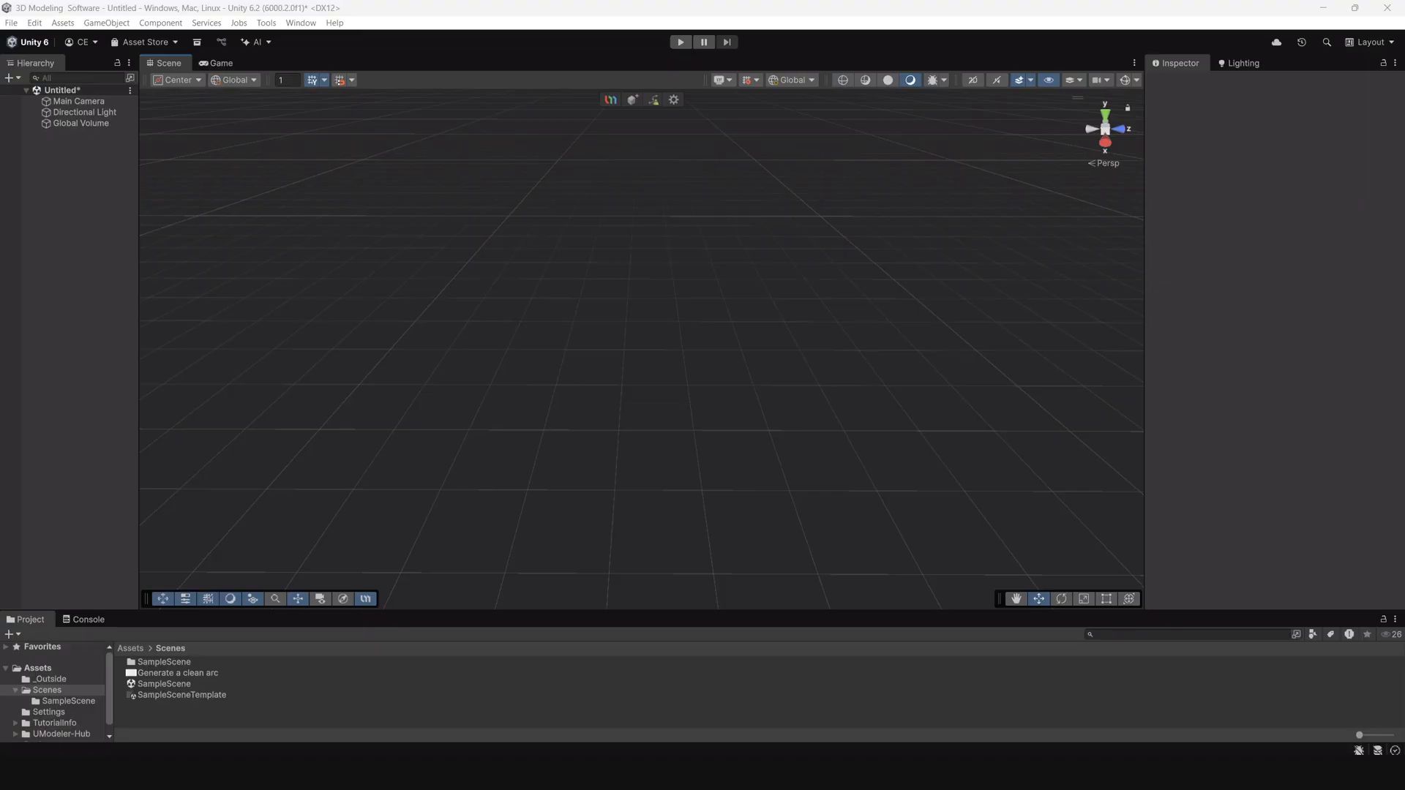
Switch to Unity, create a UModeler X box about 1.01 wide, 1.03 deep and 1.04 high, and enter object element mode.
left_click(632, 100)
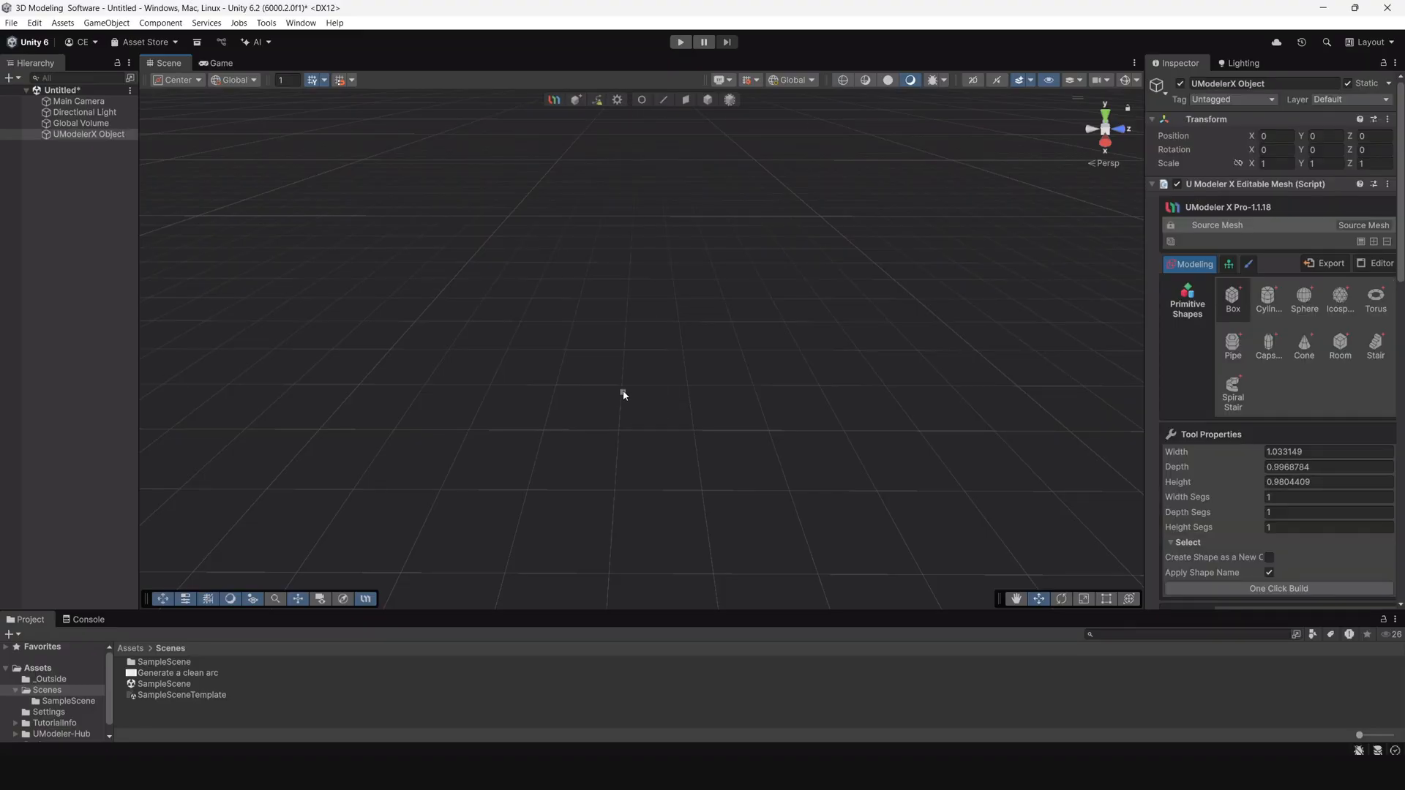
left_click_drag(622, 393, 651, 416)
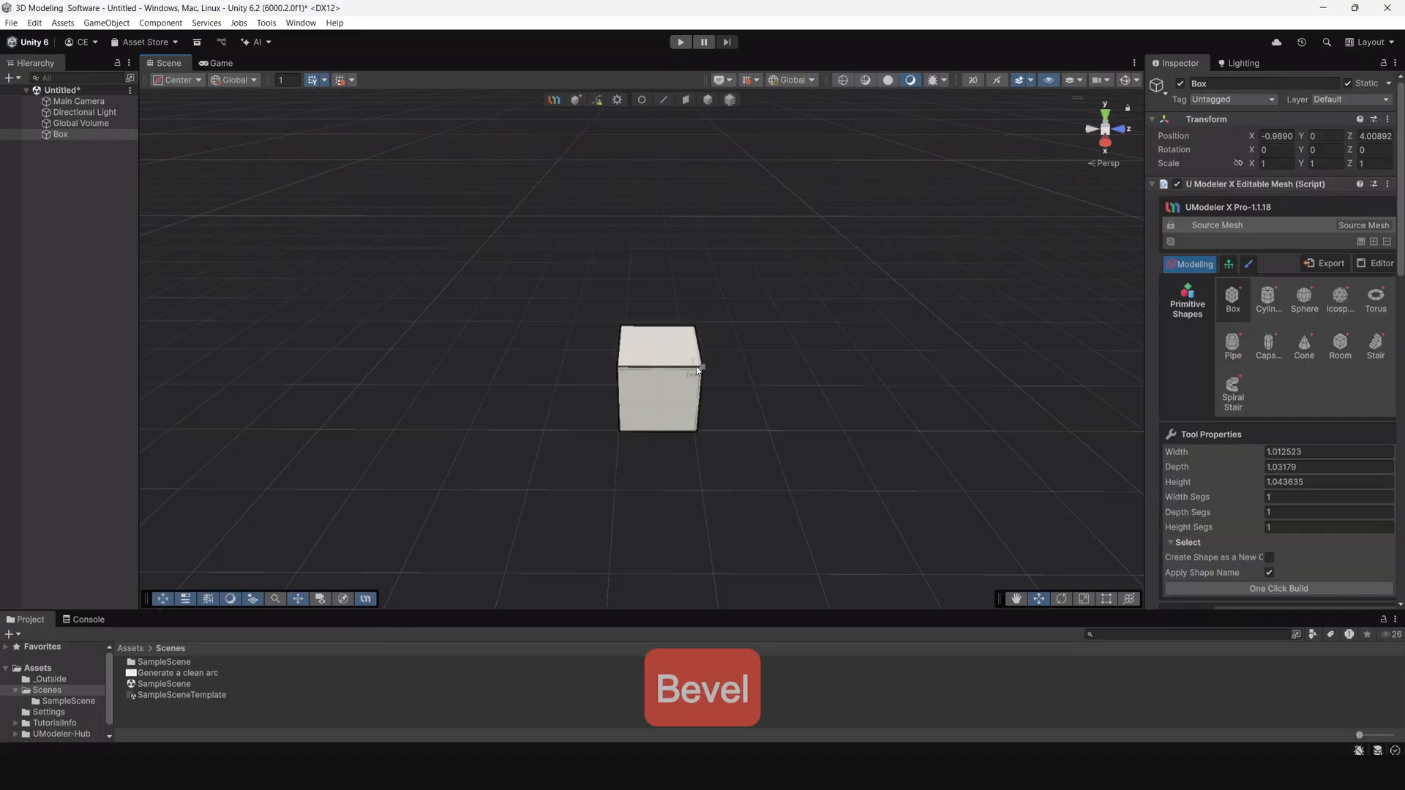
left_click(714, 140)
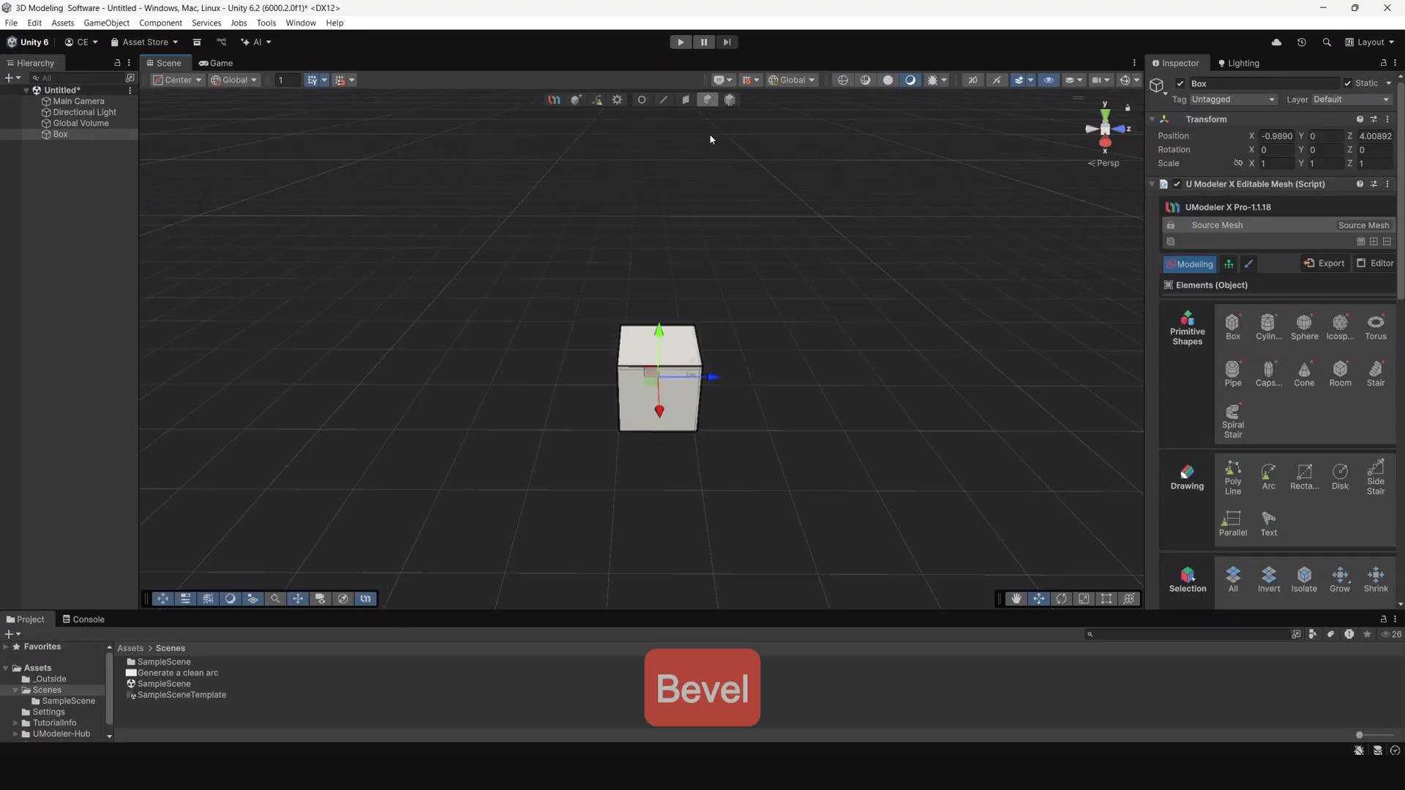
Bevel one upper edge of the cube with a normalized width of 0.126 and 12 segments, and return to object mode.
left_click(664, 100)
left_click(676, 275)
scroll(721, 325, "down", 5)
left_click_drag(721, 325, 789, 325, "alt")
scroll(1396, 172, "down", 10)
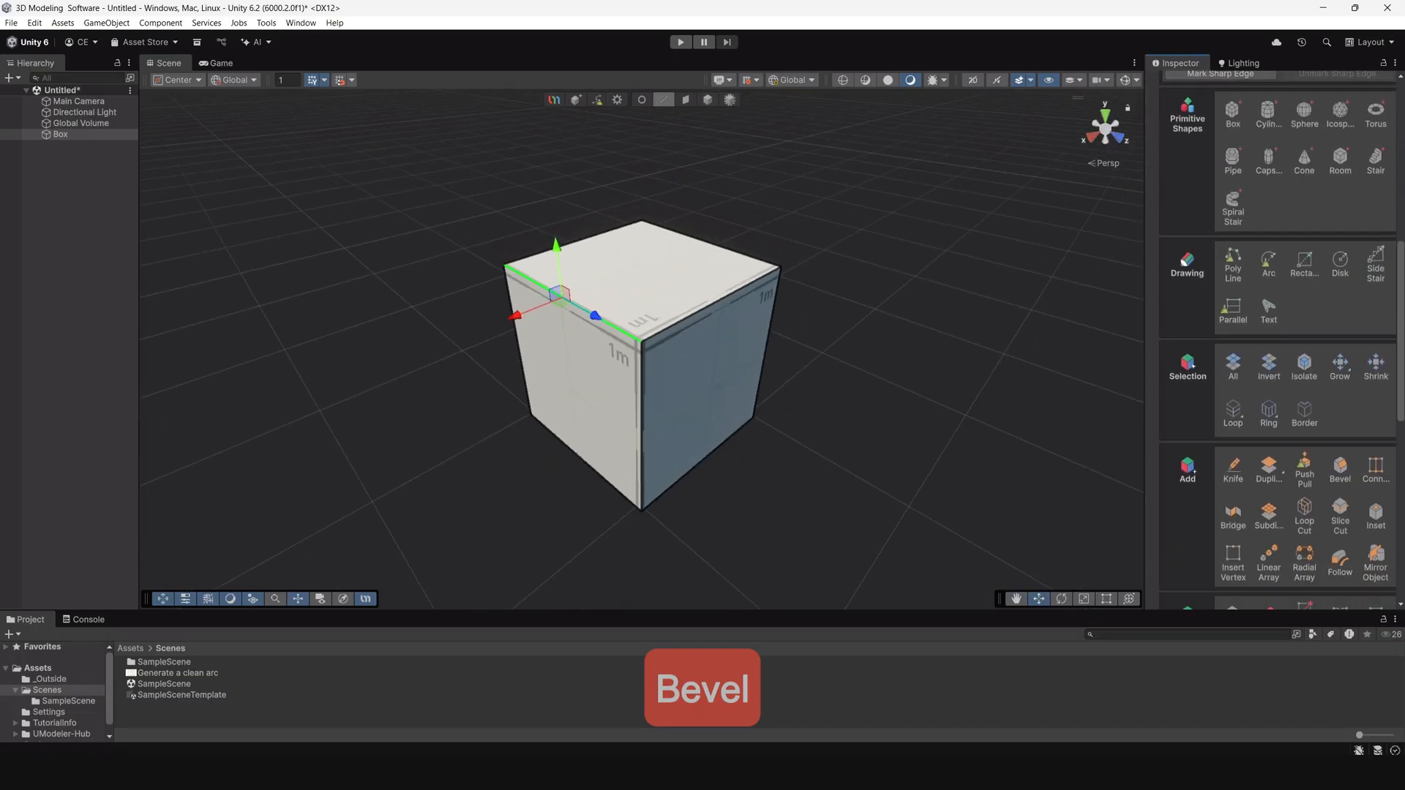
left_click(1351, 320)
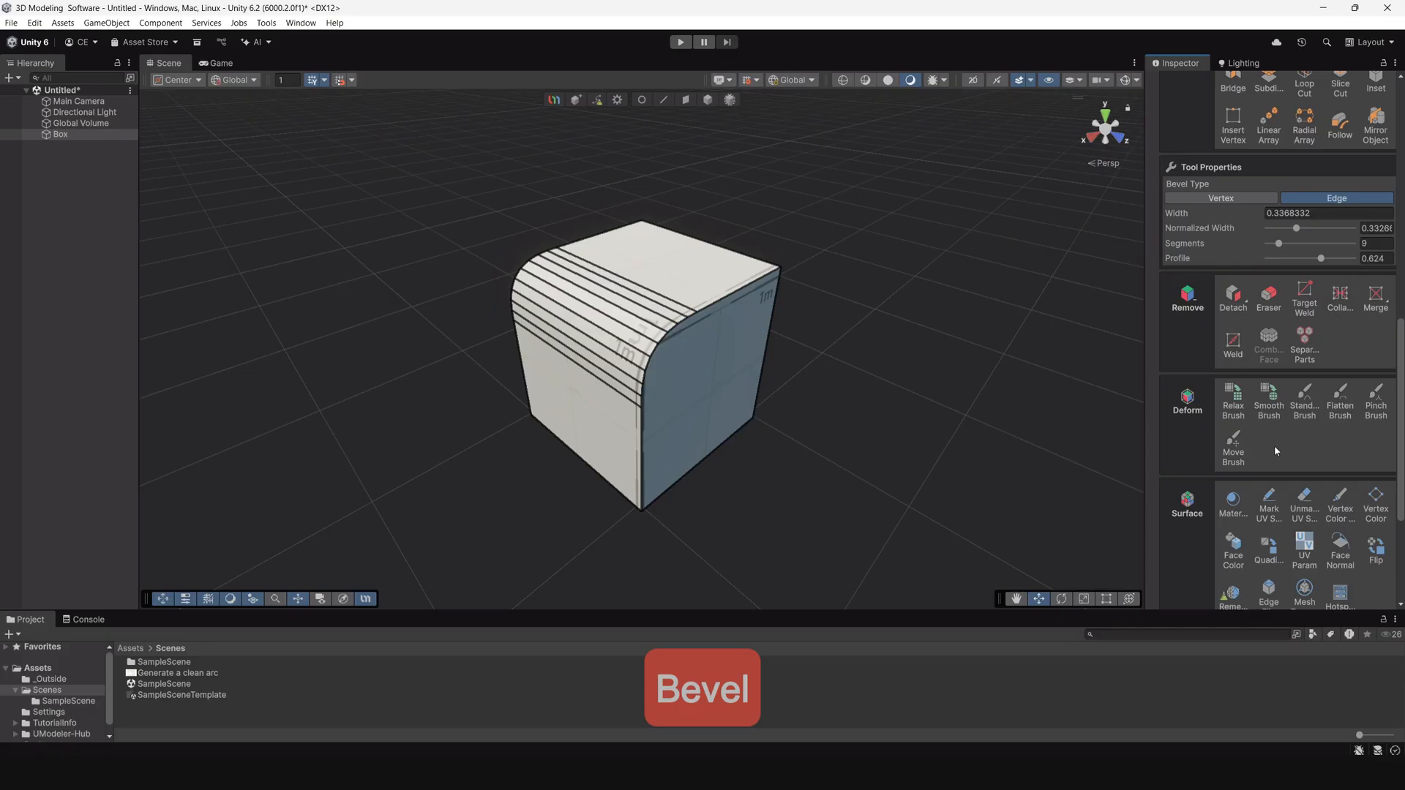
mouse_move(1293, 228)
left_mouse_down()
mouse_move(1277, 238)
mouse_move(1301, 241)
mouse_move(1277, 243)
mouse_move(1299, 245)
mouse_move(1277, 245)
left_mouse_up()
mouse_move(1279, 245)
left_mouse_down()
mouse_move(1270, 257)
mouse_move(1290, 256)
mouse_move(1270, 257)
mouse_move(1286, 258)
left_mouse_up()
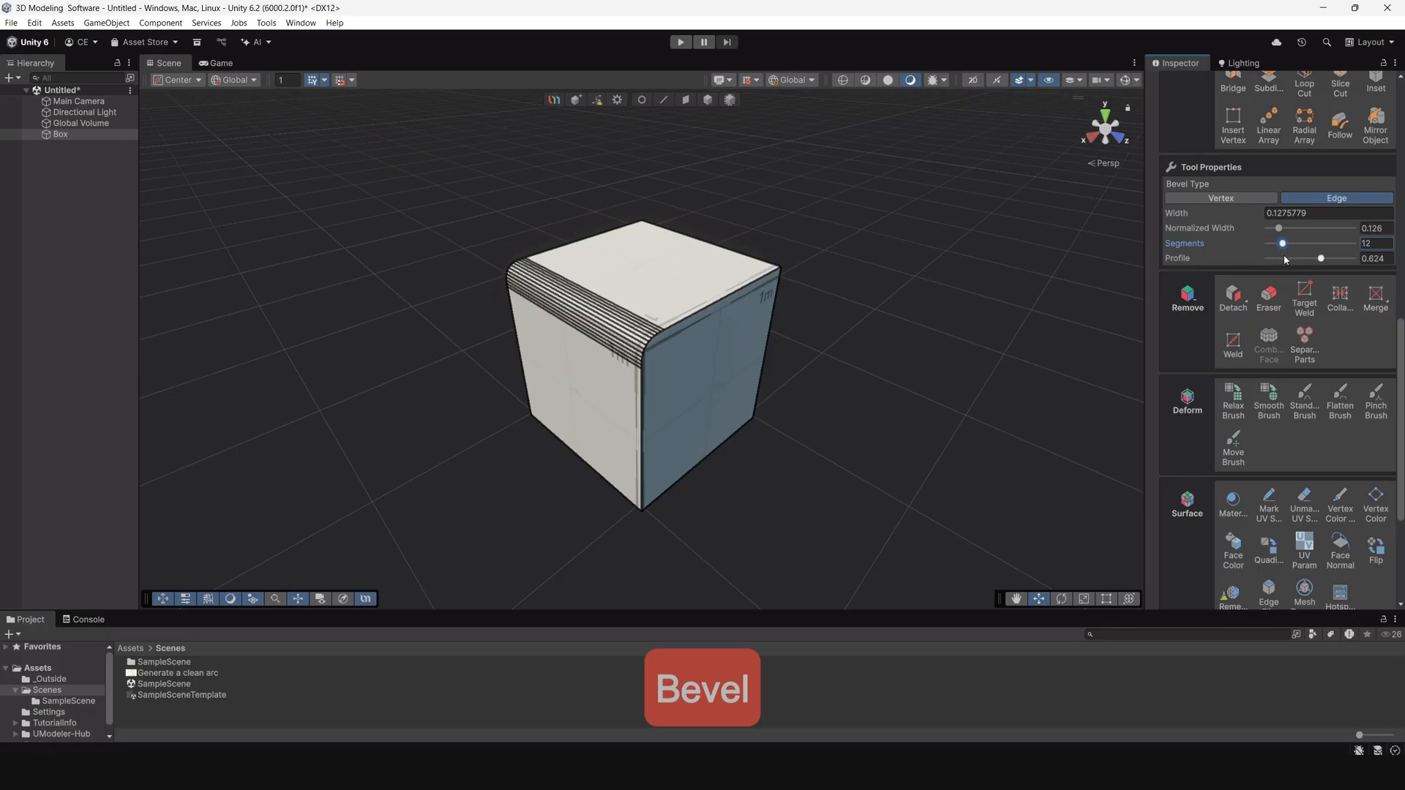
left_click(707, 99)
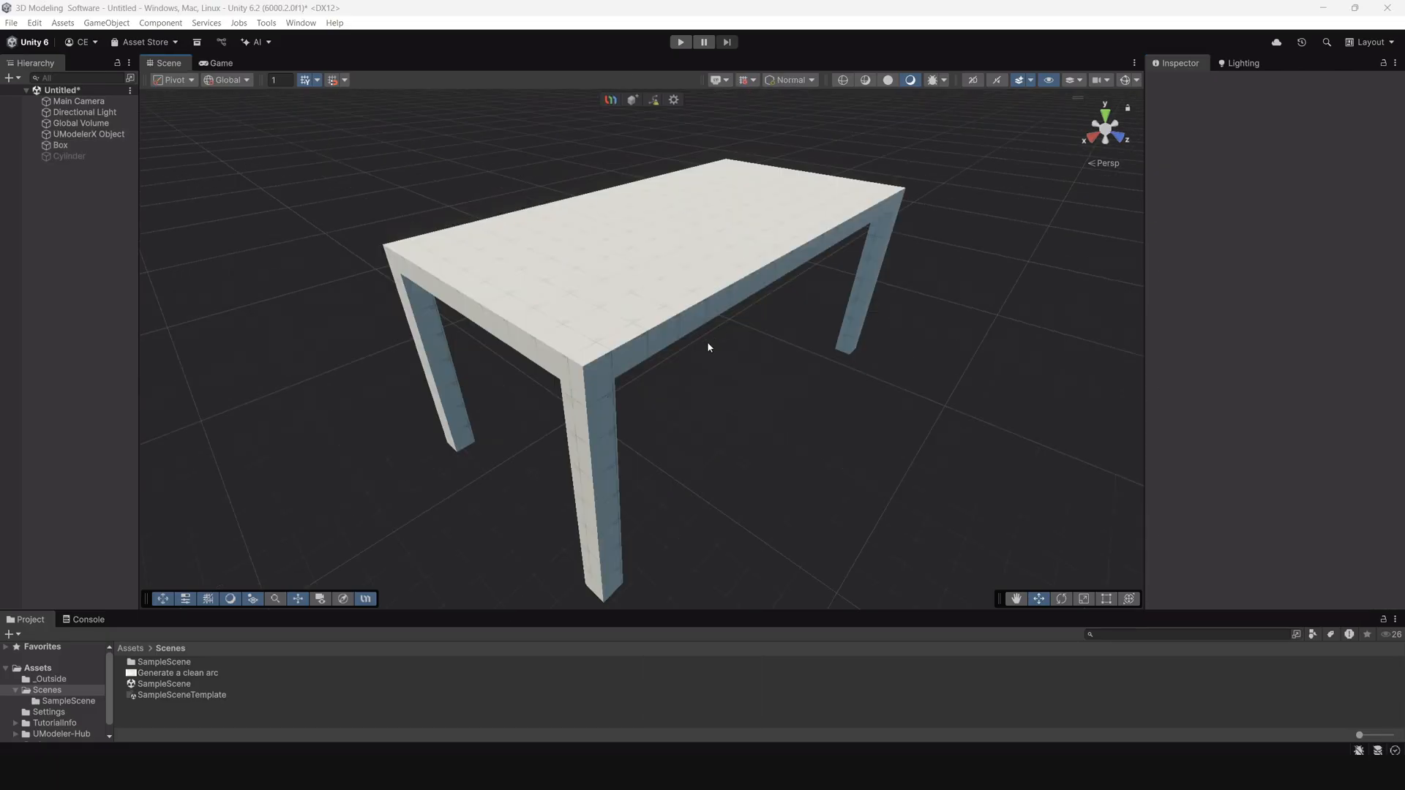
Examine the box table's corner and legs, and select the table for editing.
left_click_drag(709, 345, 650, 339, "alt")
right_click_drag(639, 328, 664, 417, "alt")
left_click_drag(642, 362, 656, 368, "alt")
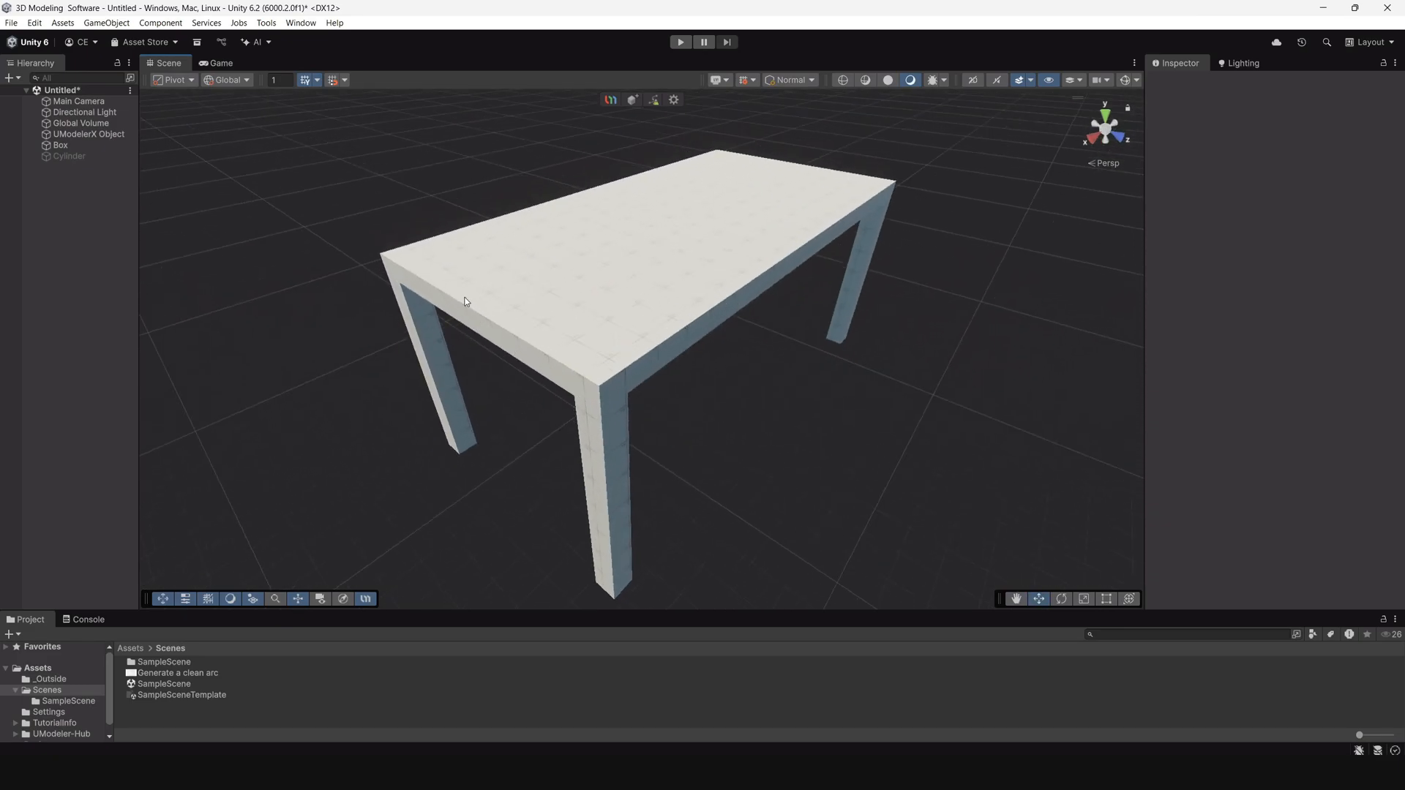
scroll(561, 370, "up", 3)
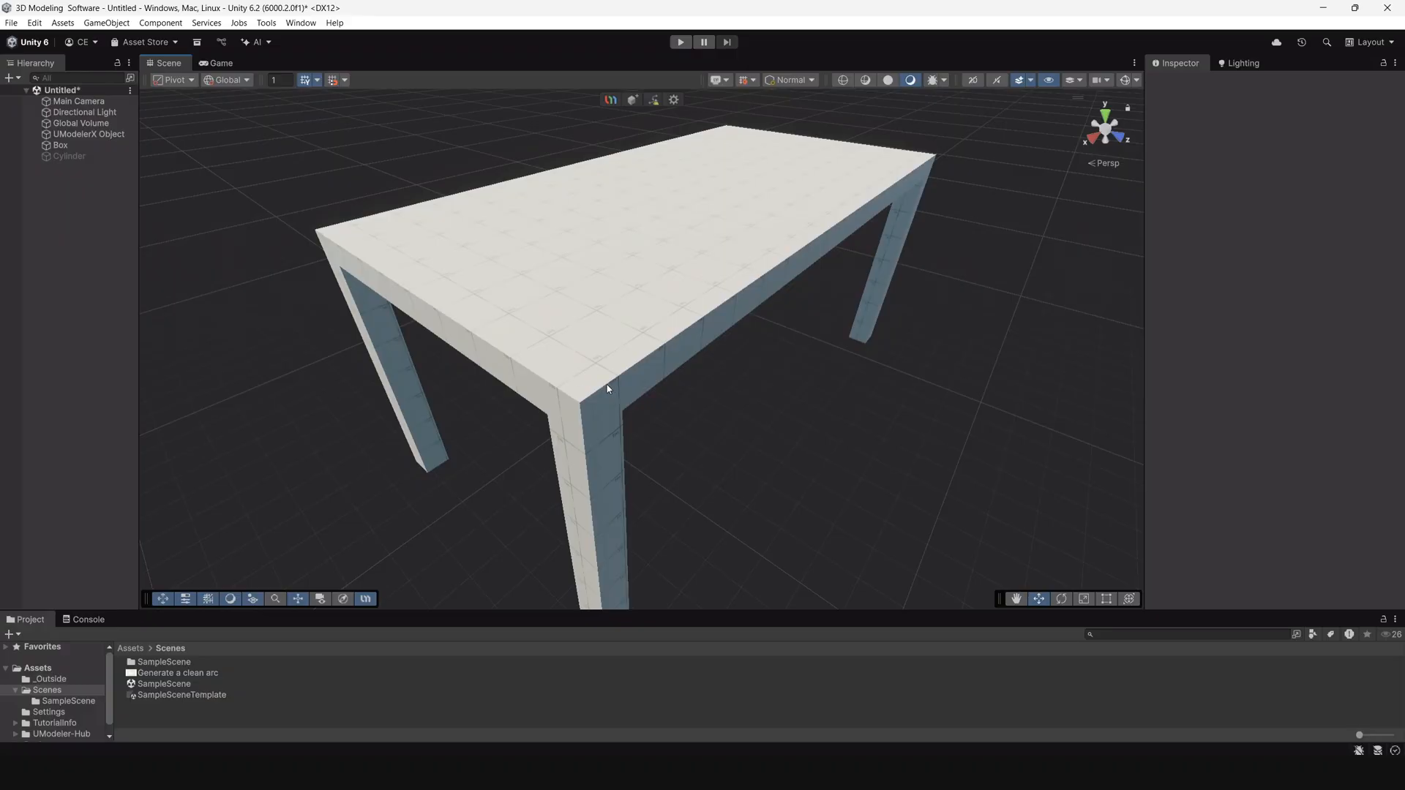
right_click_drag(630, 427, 582, 395, "alt")
left_click_drag(582, 395, 543, 354, "alt")
right_click_drag(549, 359, 647, 376, "alt")
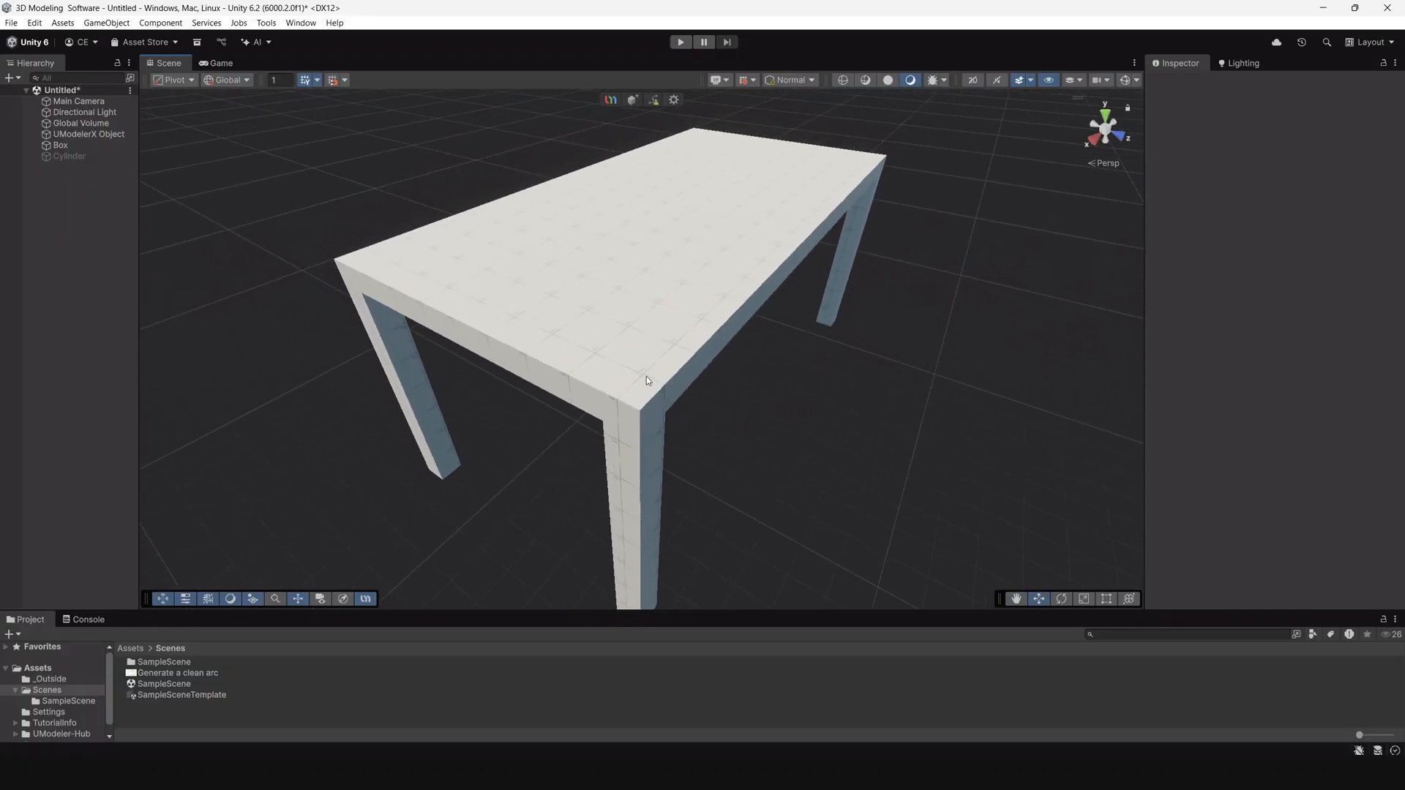
left_click(646, 376)
left_click_drag(705, 415, 690, 282, "alt")
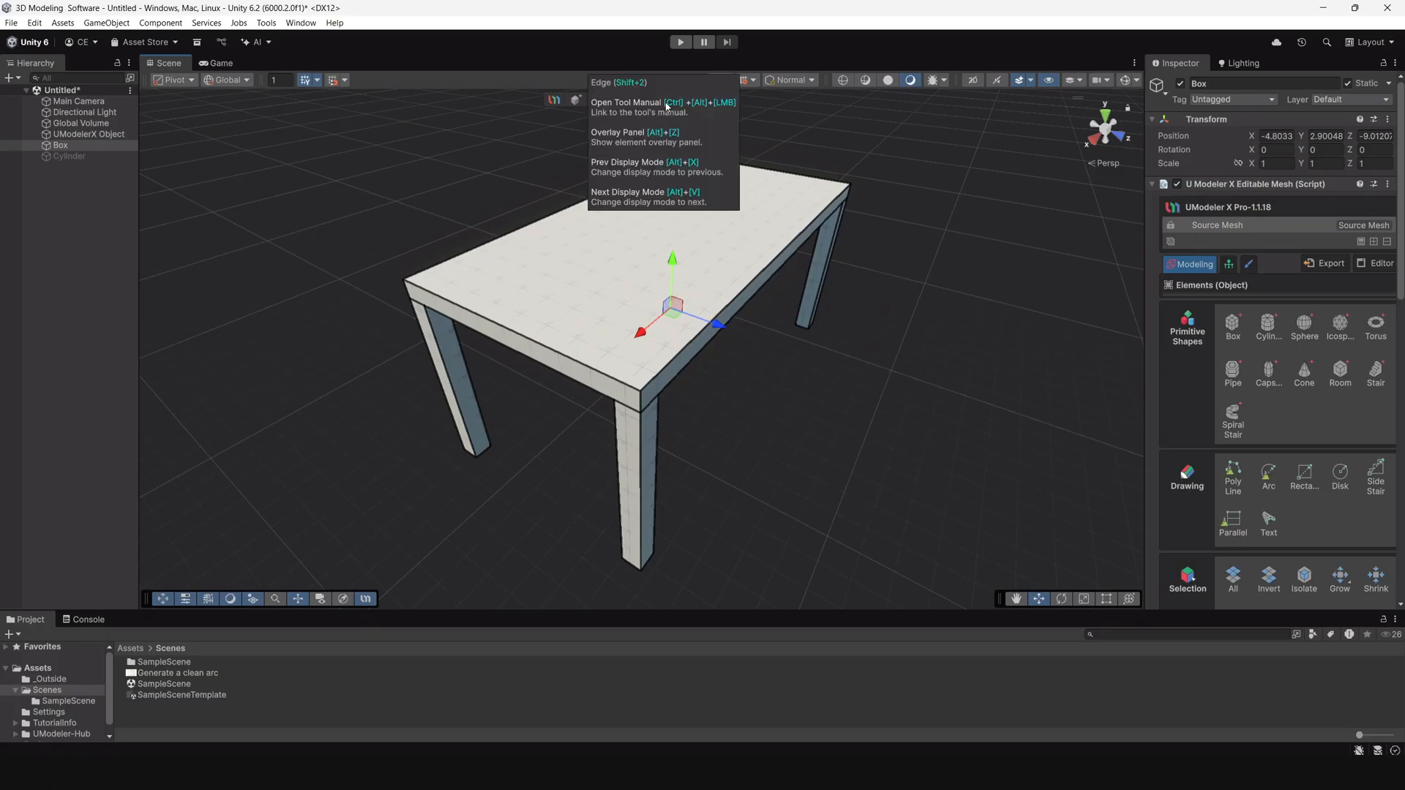
In edge mode, select the full edge loop around the tabletop's upper face and apply an edge Bevel.
left_click(664, 101)
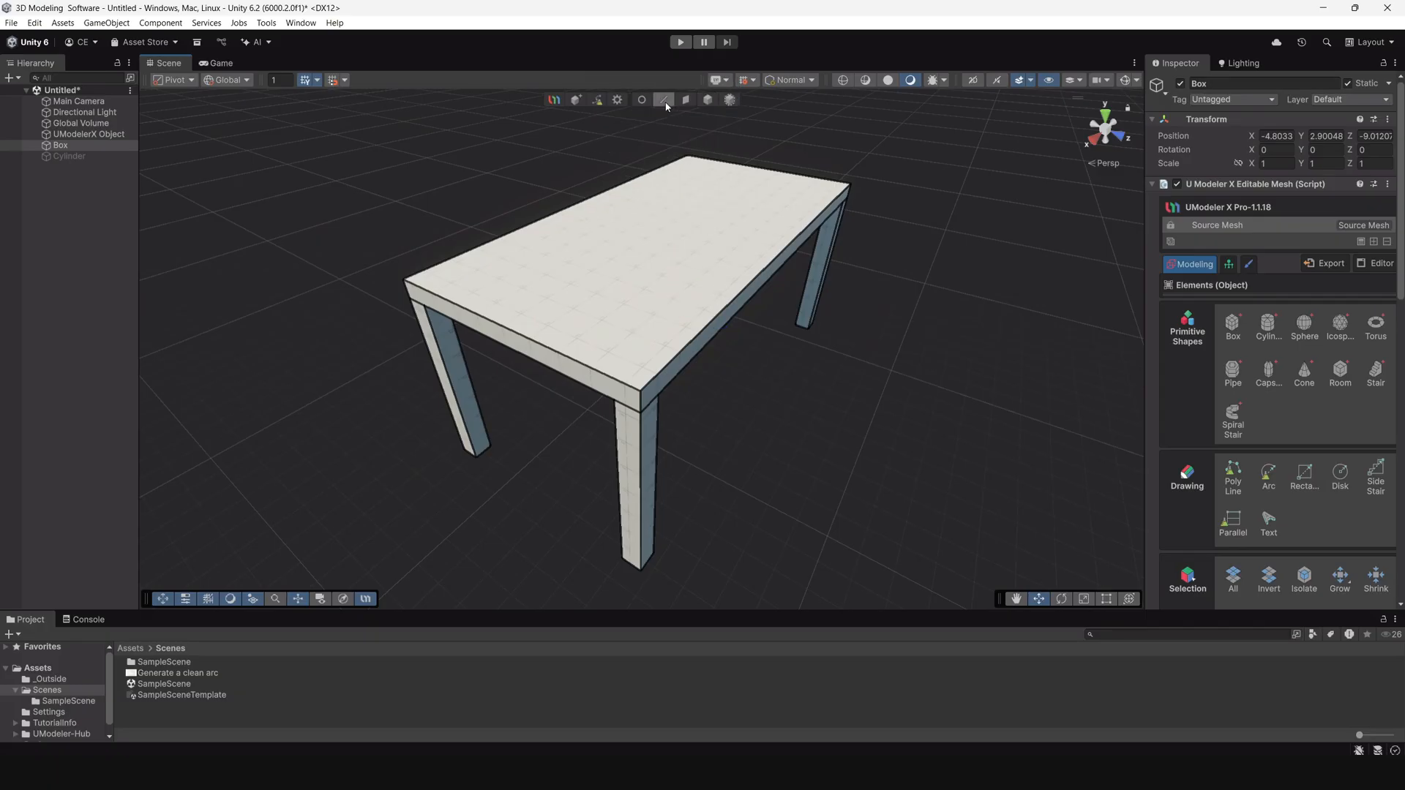
left_click(602, 371)
left_click(680, 357, "shift")
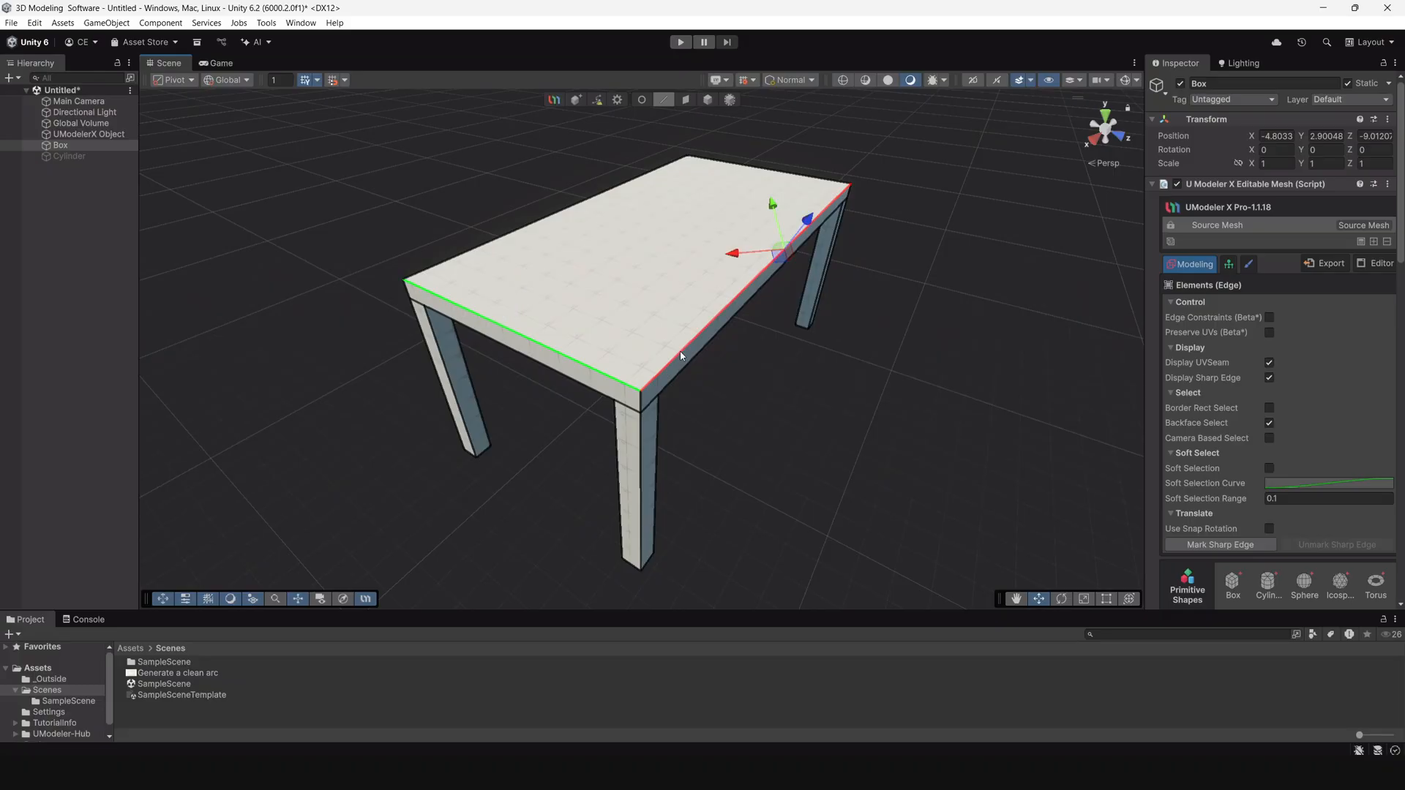
mouse_move(681, 356)
left_mouse_down("alt")
mouse_move(570, 344)
mouse_move(714, 370)
mouse_move(693, 372)
left_mouse_up("alt")
double_click(692, 374)
left_click_drag(778, 350, 700, 340, "alt")
scroll(1270, 287, "down", 10)
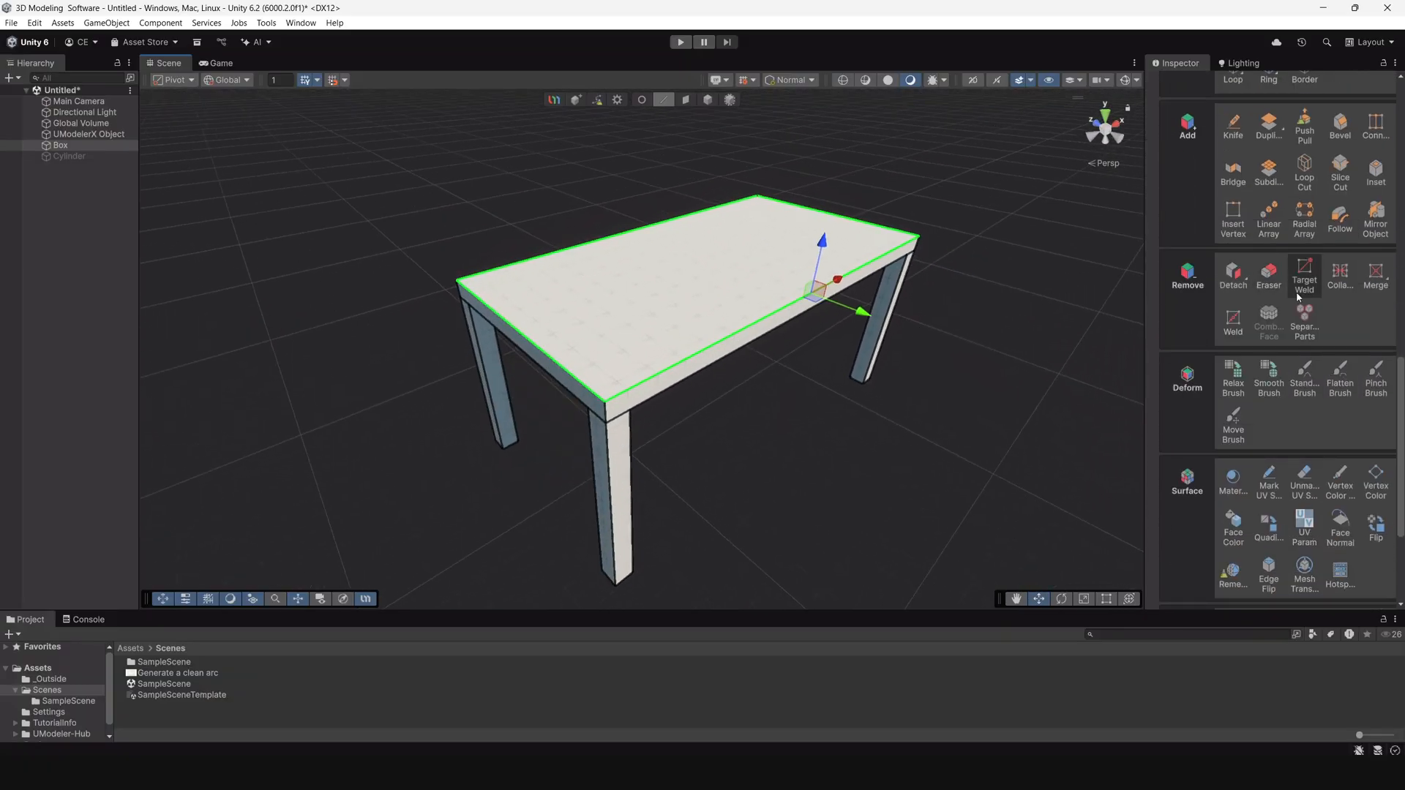
scroll(1212, 226, "down", 2)
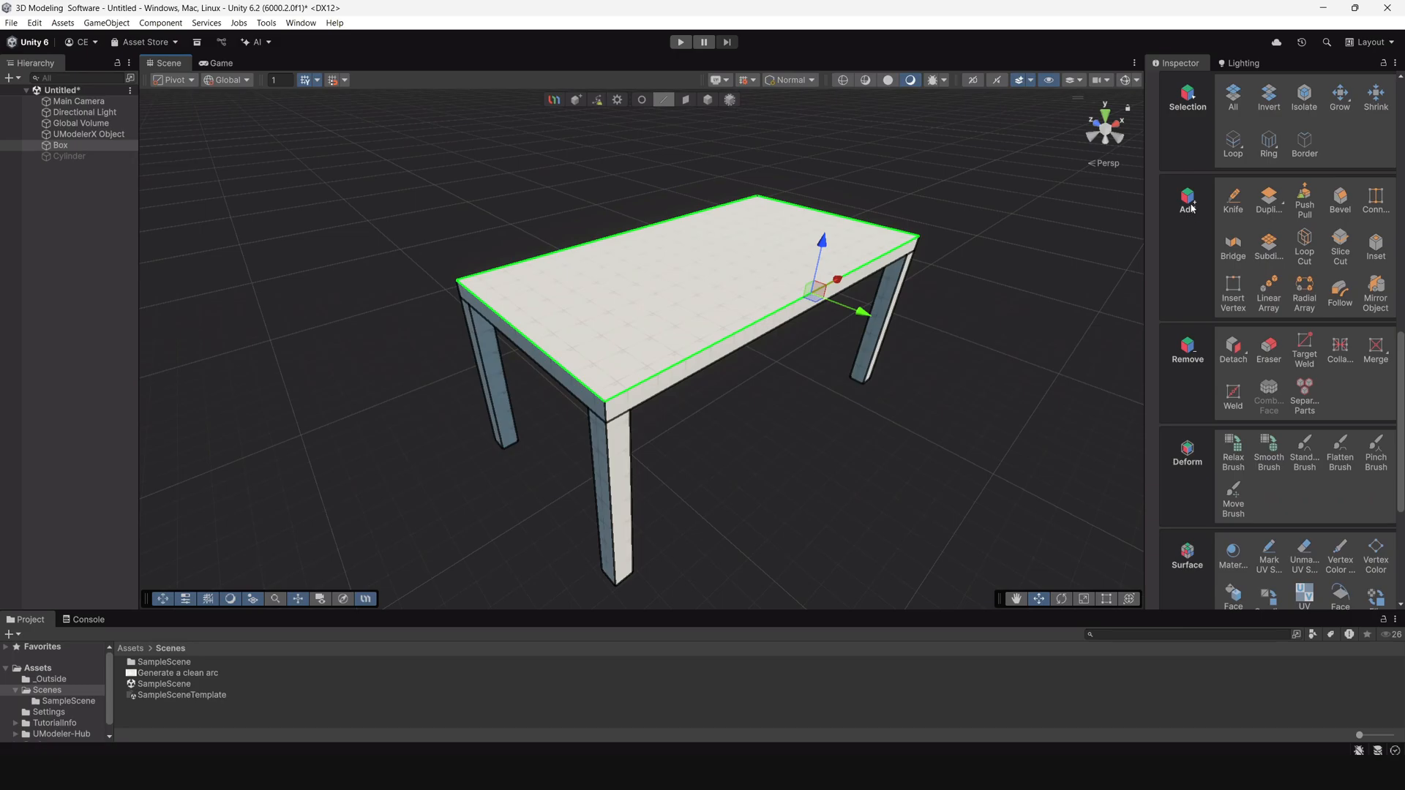
left_click(1343, 210)
left_click_drag(696, 301, 723, 271, "alt")
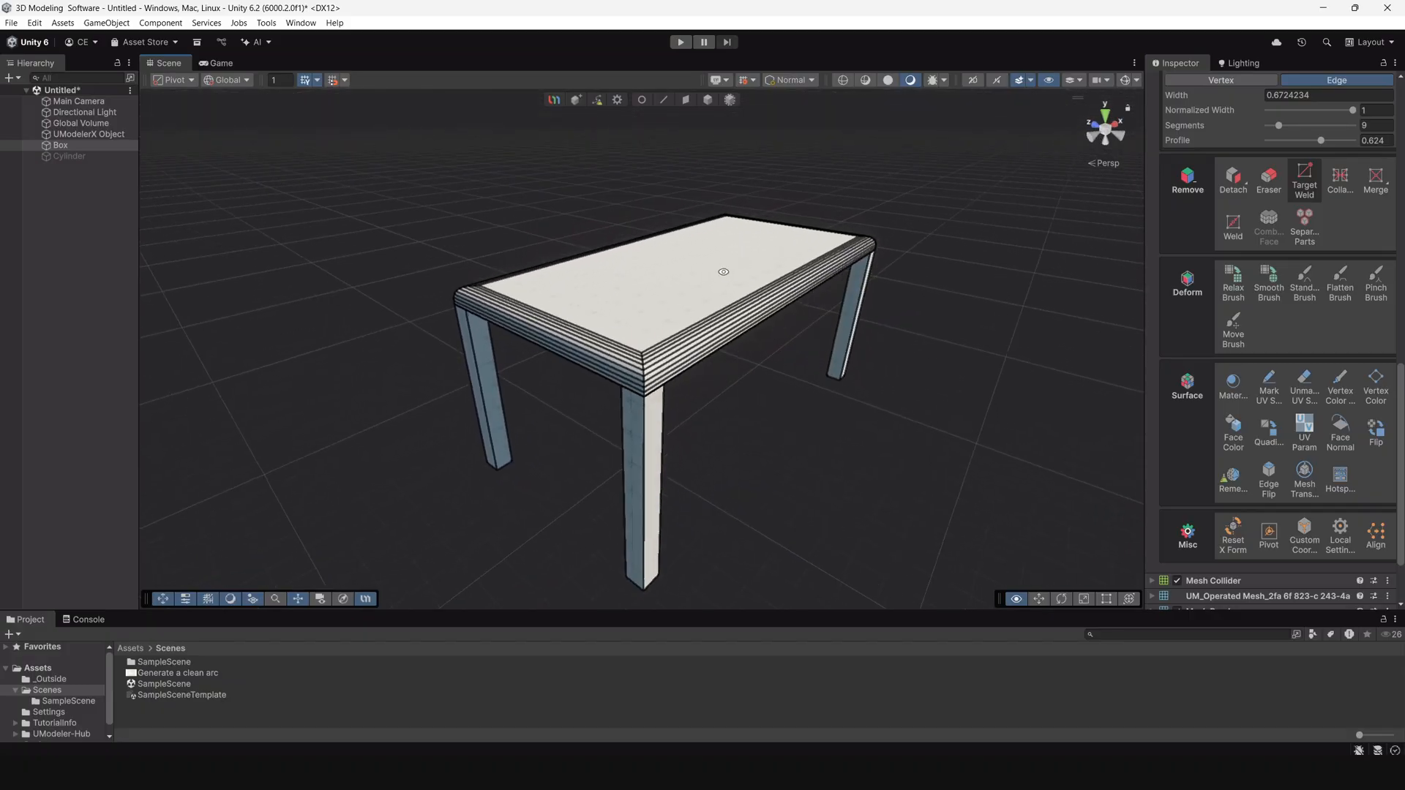
Reduce the tabletop bevel to a normalized width of 0.089 with 6 segments, return to object mode and deselect the table.
scroll(776, 410, "up", 3)
left_click_drag(793, 455, 754, 331, "alt")
scroll(1306, 354, "up", 4)
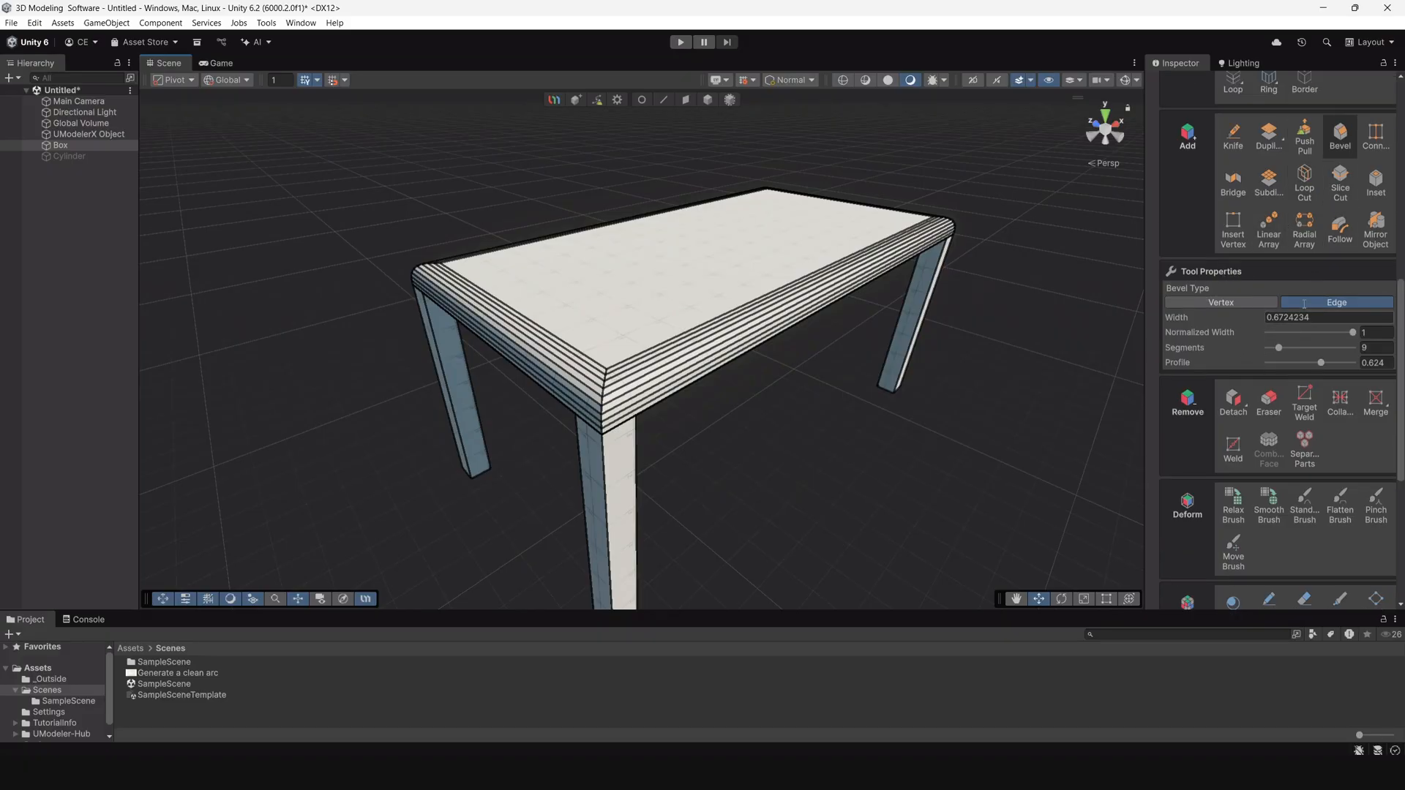
scroll(1356, 141, "up", 1)
left_click_drag(1353, 334, 1279, 346)
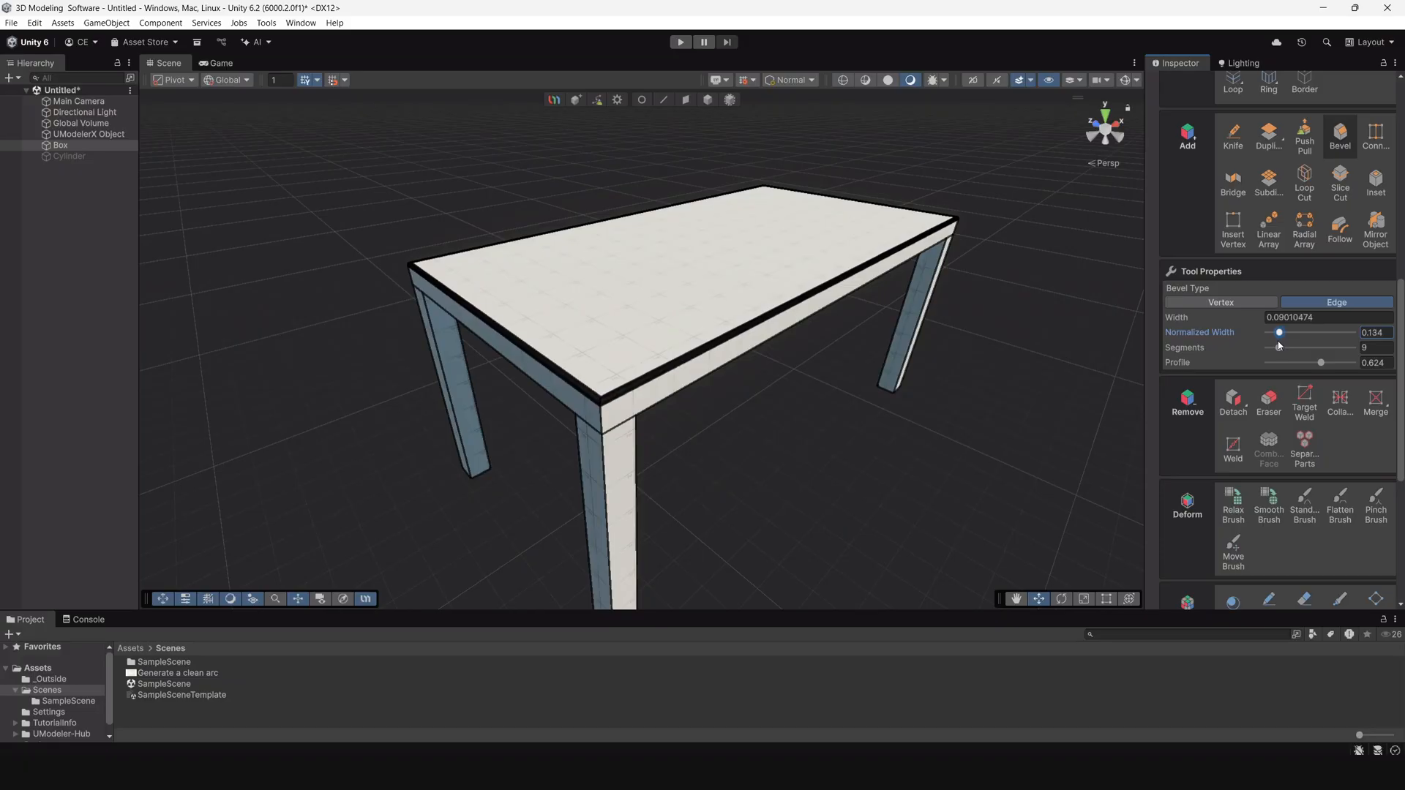
right_click_drag(824, 299, 966, 442, "alt")
left_click_drag(637, 330, 730, 278, "alt")
right_click_drag(725, 340, 820, 436, "alt")
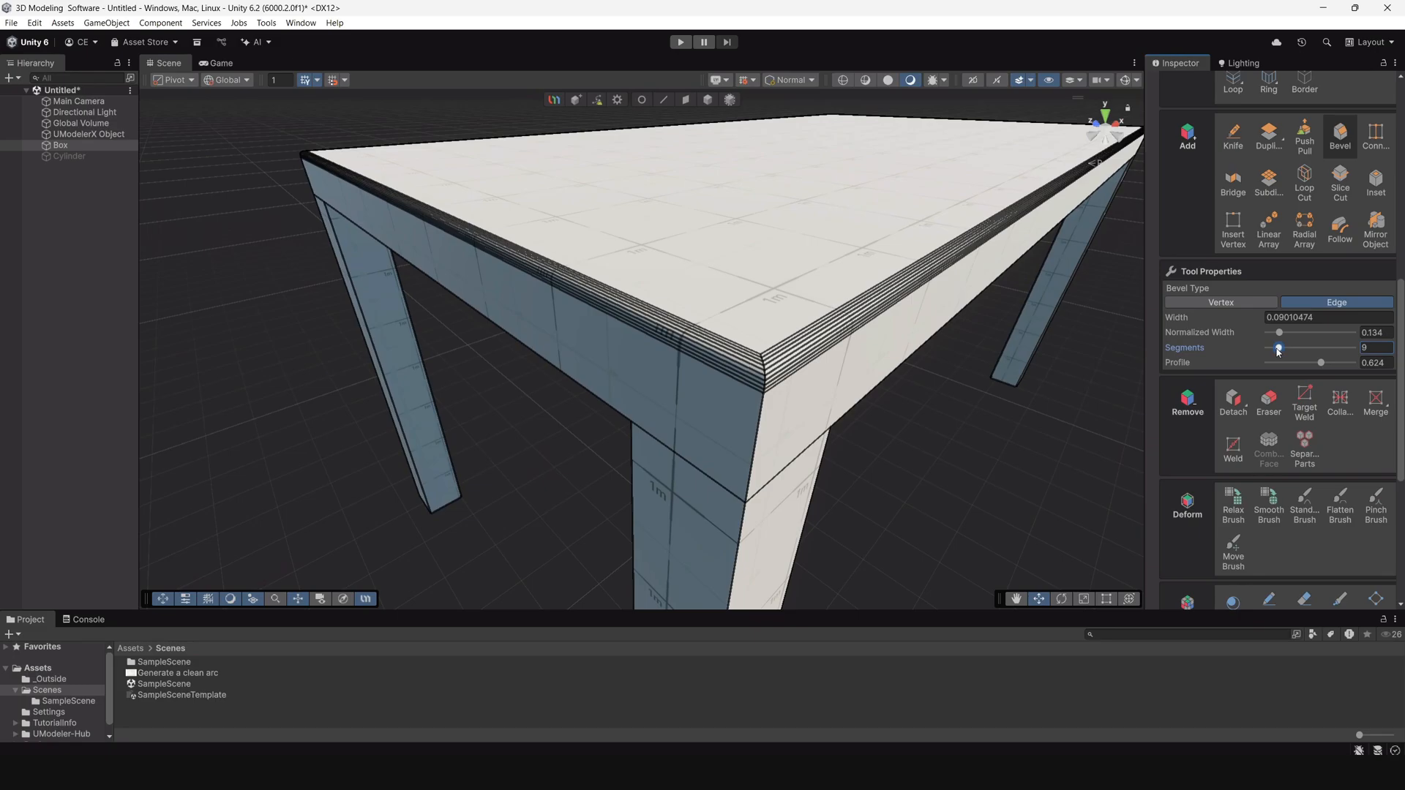
left_click_drag(1277, 351, 1275, 336)
scroll(709, 303, "down", 4)
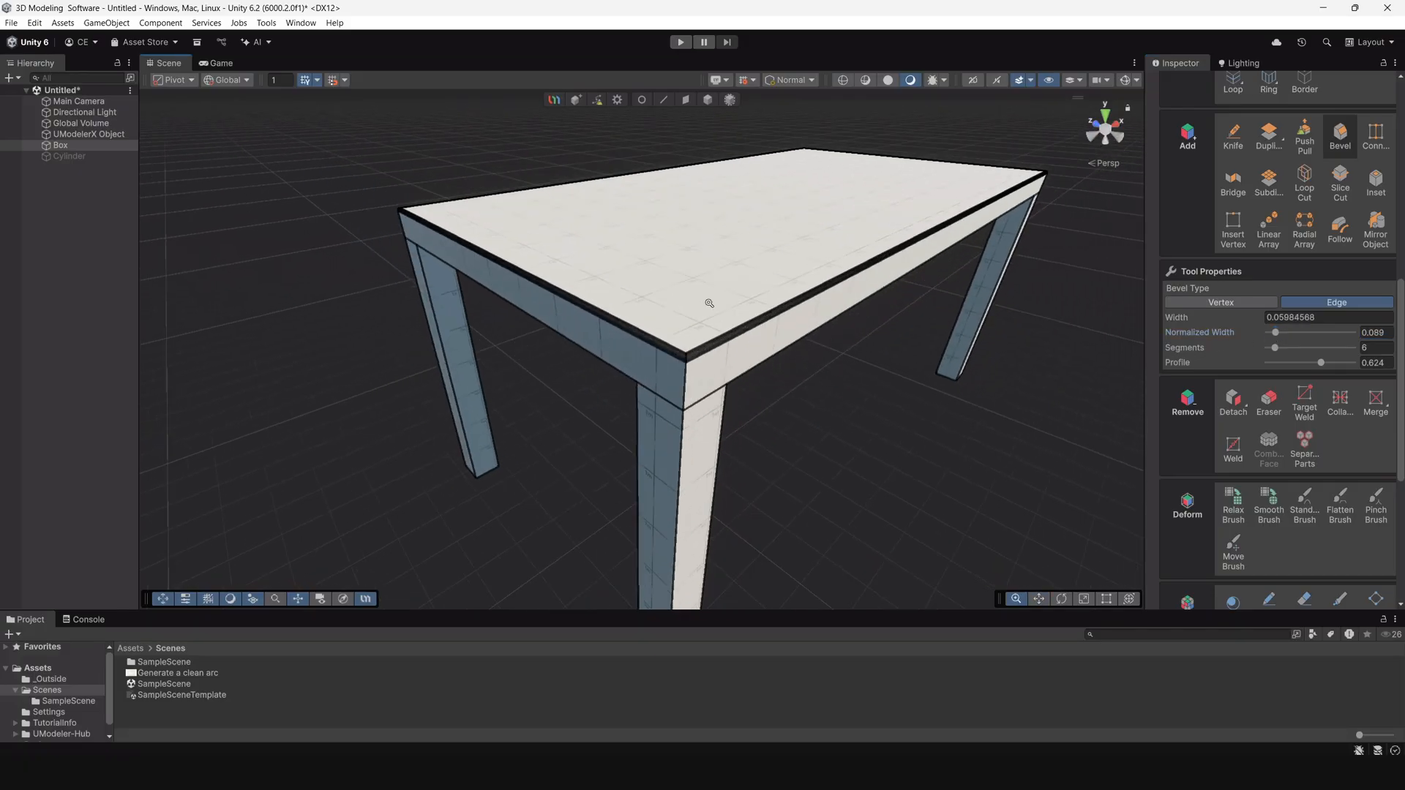
left_click_drag(708, 304, 671, 311, "alt")
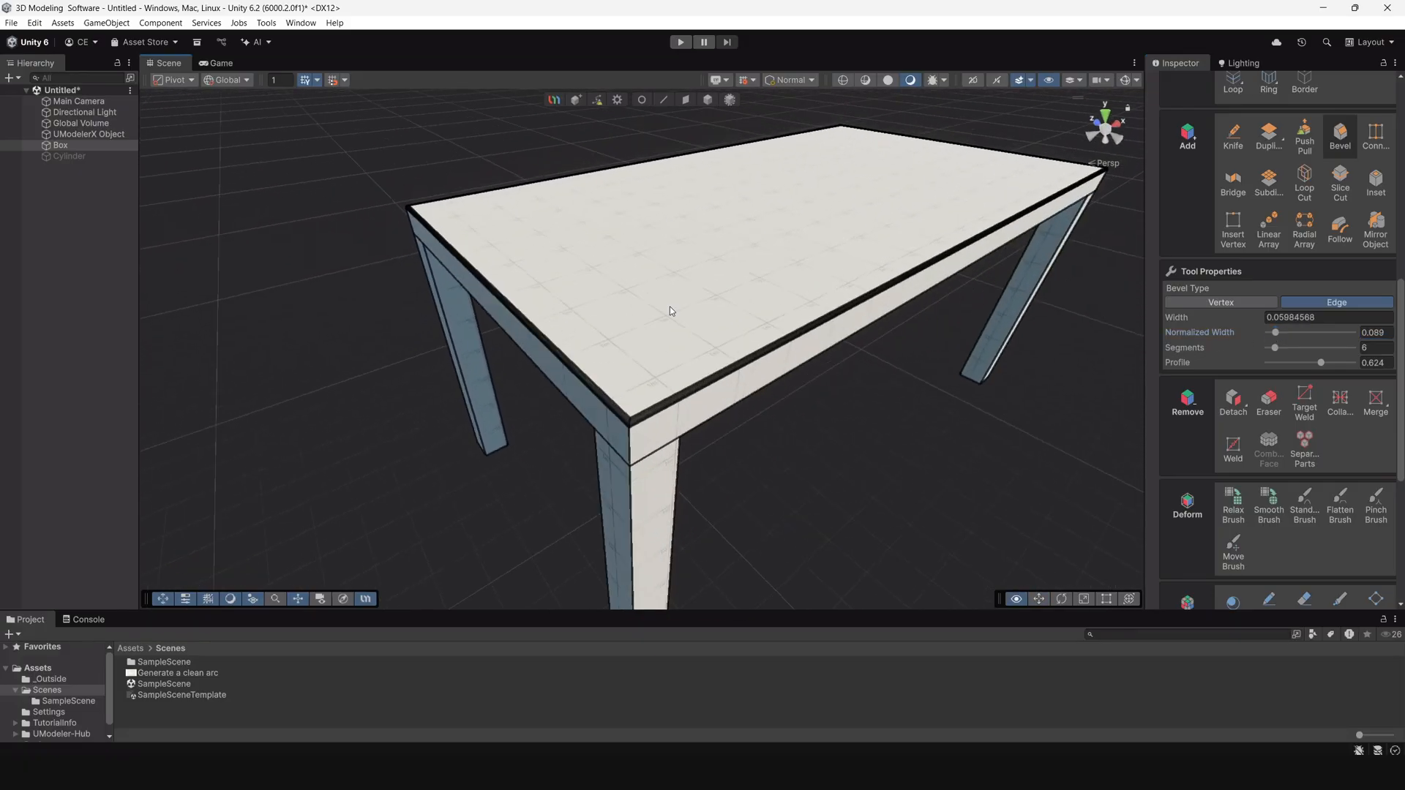
left_click(708, 105)
left_click(844, 456)
Examine the box table's bevelled edges and corner from several angles.
scroll(796, 424, "up", 3)
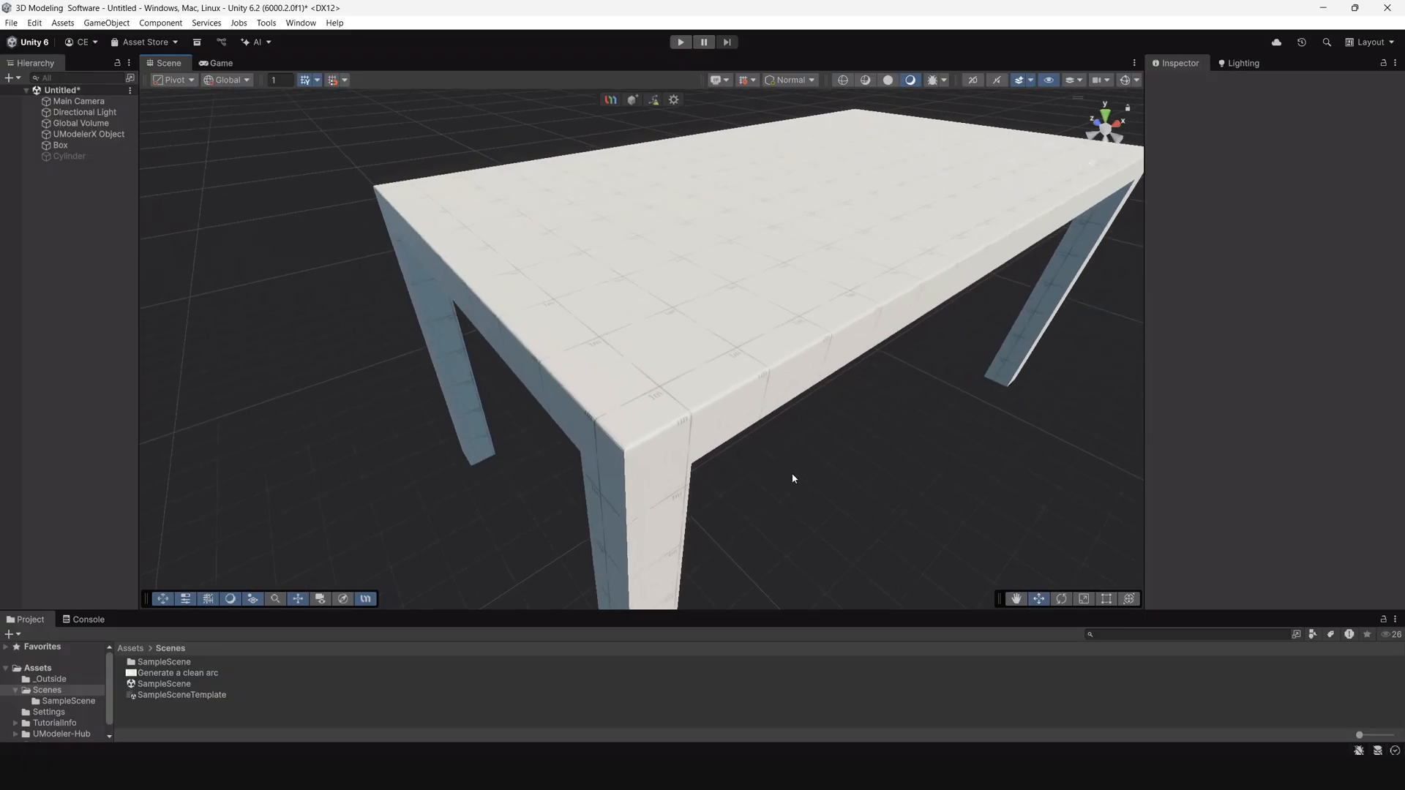
left_click_drag(792, 478, 781, 414, "alt")
scroll(767, 331, "up", 2)
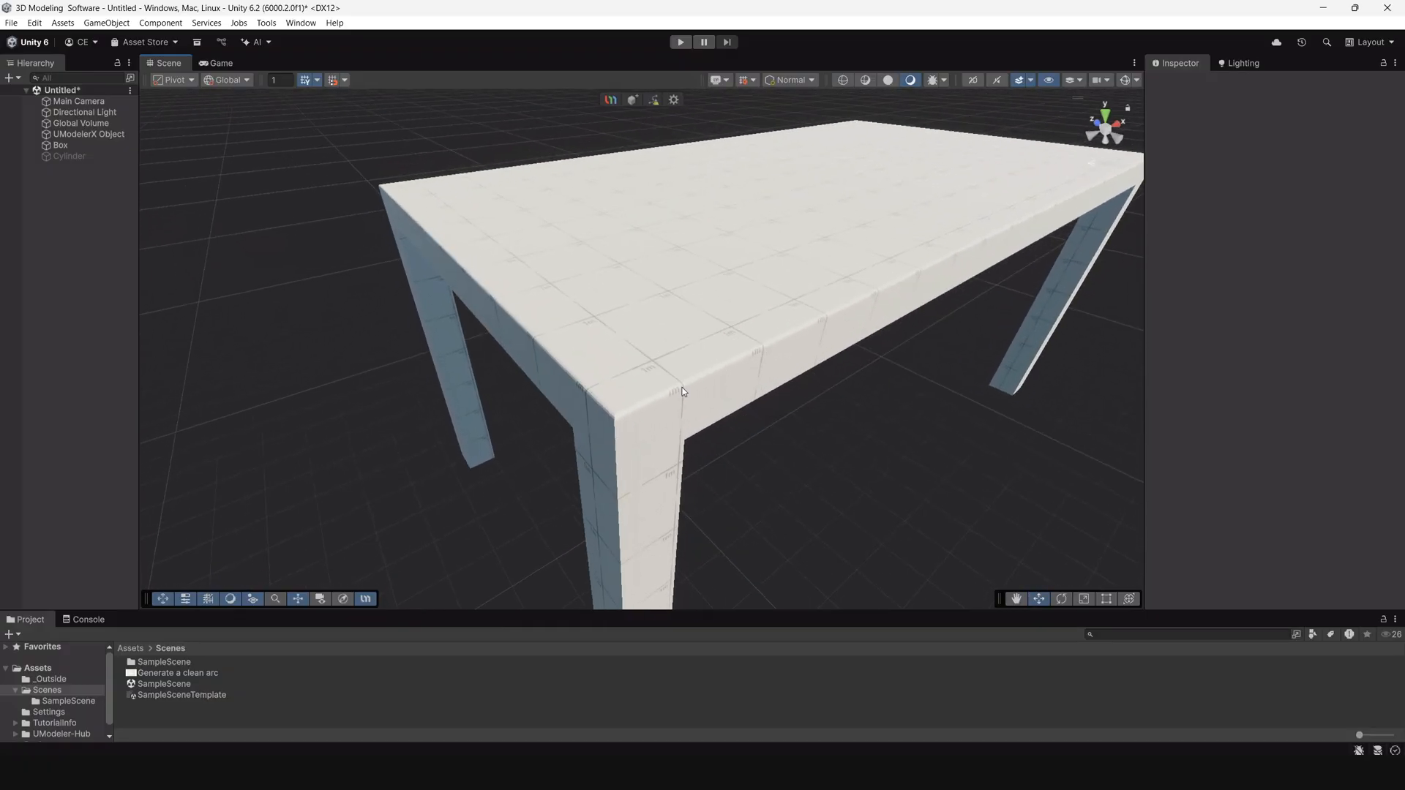
left_click_drag(695, 380, 764, 385, "alt")
scroll(717, 344, "down", 2)
left_click_drag(718, 345, 864, 380, "alt")
left_click_drag(733, 373, 695, 432, "alt")
scroll(683, 402, "up", 2)
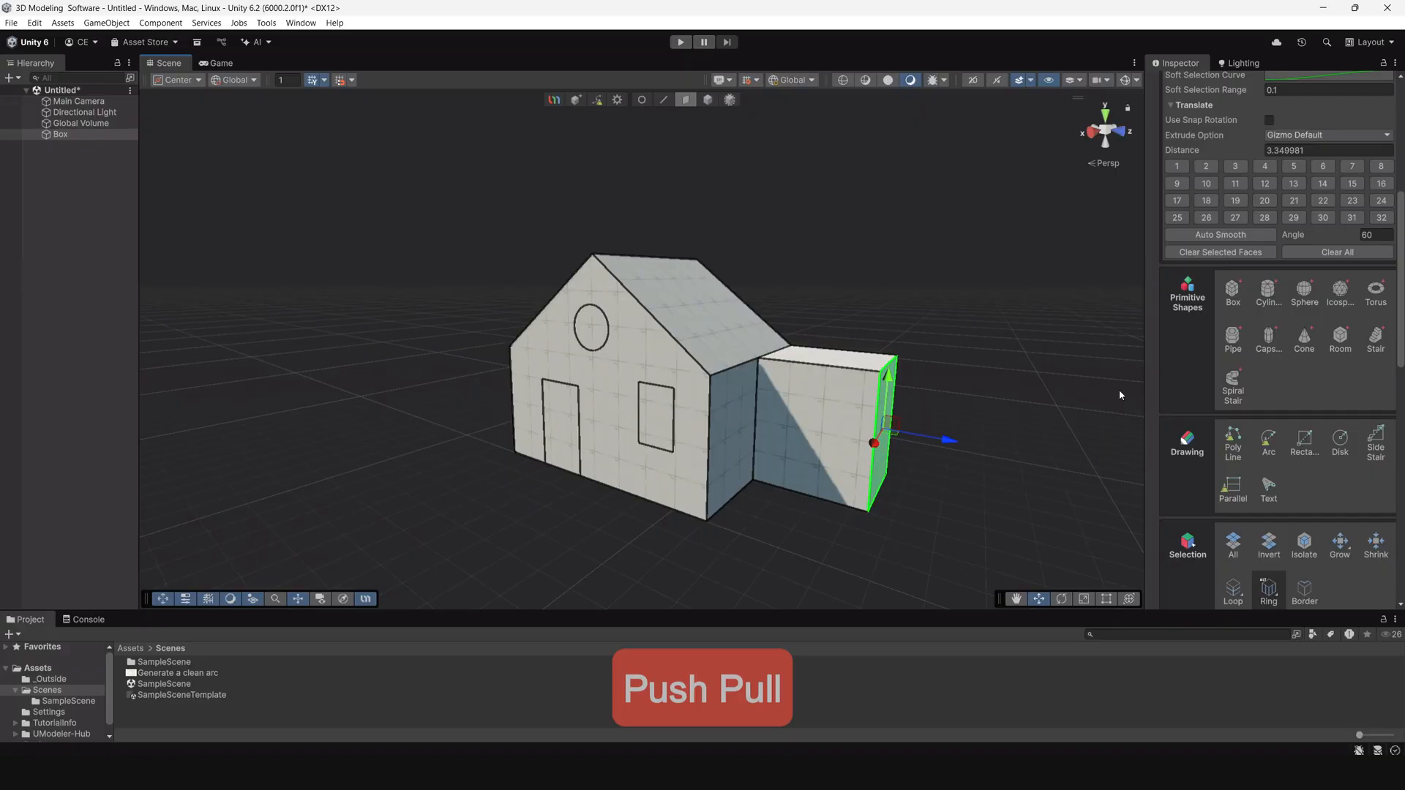
On the house model, draw rectangle outlines for a window and door on the side extension and windows on the main walls.
left_click(1304, 439)
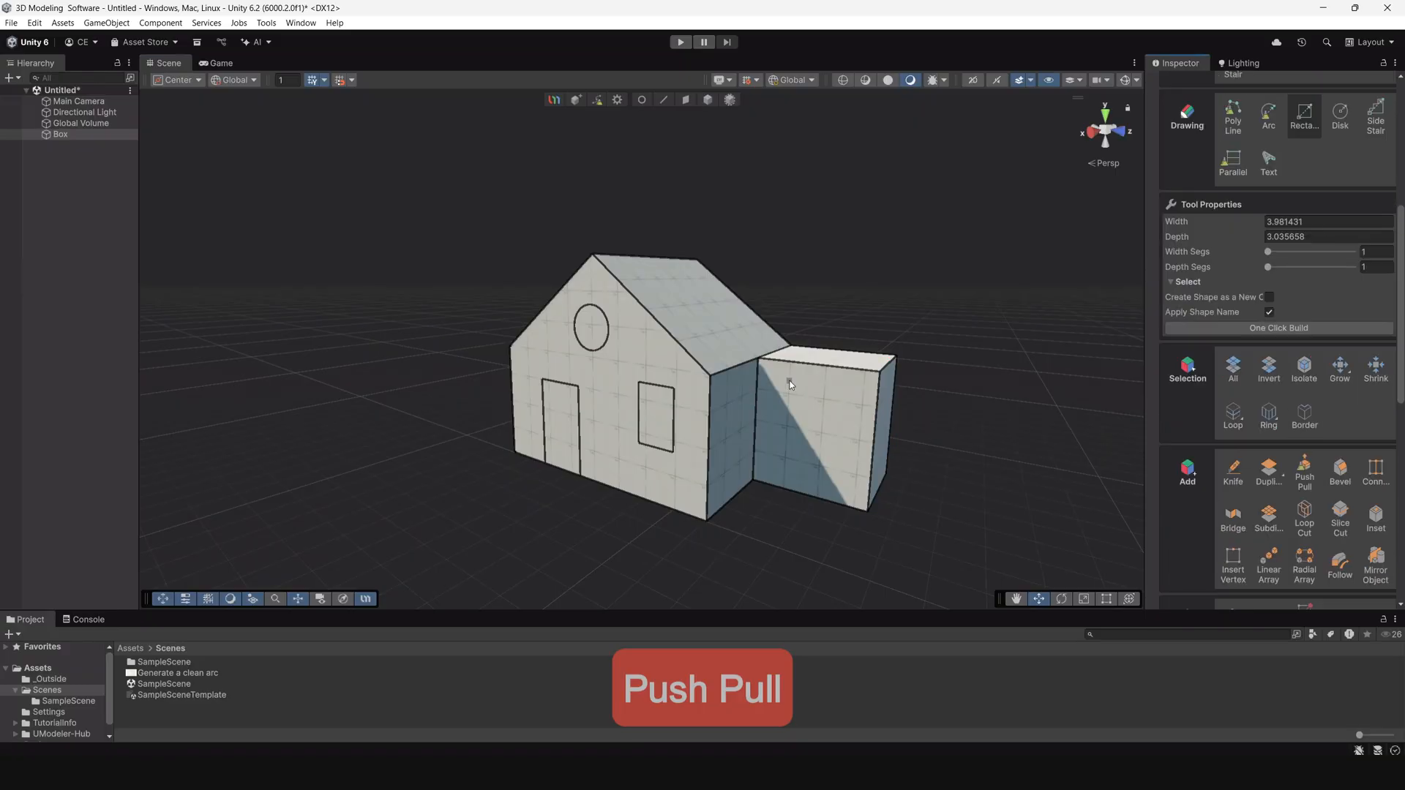
mouse_move(789, 380)
left_mouse_down()
mouse_move(841, 423)
mouse_move(743, 407)
mouse_move(809, 551)
left_mouse_up()
left_click_drag(810, 550, 636, 384, "alt")
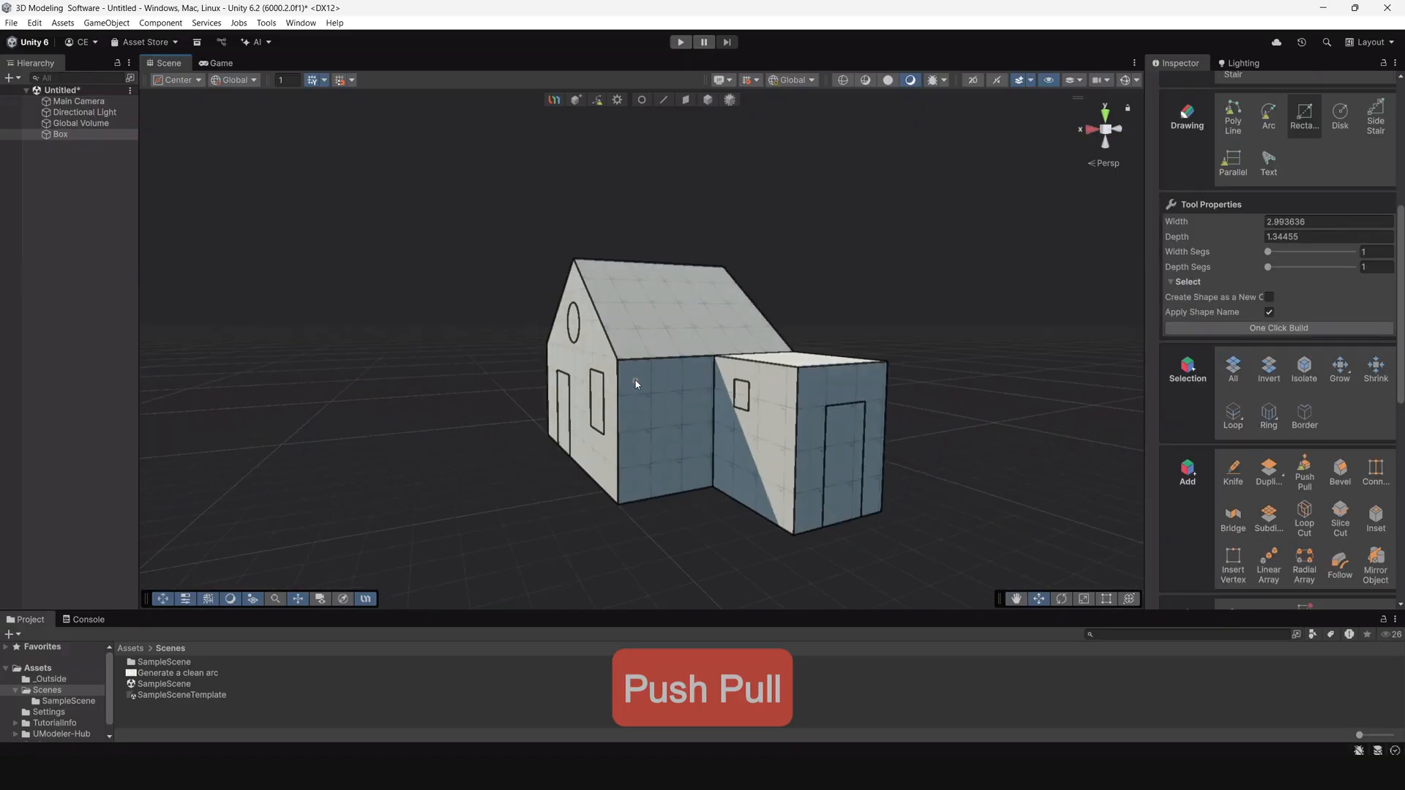
left_click_drag(669, 434, 671, 436)
mouse_move(671, 437)
left_mouse_down("alt")
mouse_move(622, 388)
mouse_move(630, 436)
left_mouse_up("alt")
left_click_drag(681, 414, 631, 403, "alt")
scroll(1304, 401, "down", 2)
Use Push Pull to recess the door and window outlines into the house walls, to a depth of about 0.14.
left_click(1305, 399)
left_click_drag(739, 409, 724, 410, "alt")
scroll(731, 410, "up", 3)
left_click_drag(769, 399, 770, 449)
left_click_drag(627, 483, 622, 467)
left_click_drag(618, 439, 410, 461, "alt")
left_click_drag(547, 326, 848, 294)
left_click_drag(633, 388, 761, 439, "alt")
key("ctrl+z")
left_click_drag(710, 472, 705, 467)
left_click_drag(790, 432, 674, 421, "alt")
left_click_drag(735, 418, 731, 414)
left_click_drag(607, 395, 761, 344, "alt")
left_click_drag(733, 320, 736, 313)
left_click_drag(512, 380, 635, 411, "alt")
Pull the circular outline on the front gable outward by about 0.12 with Push Pull.
left_click_drag(526, 415, 307, 404, "alt")
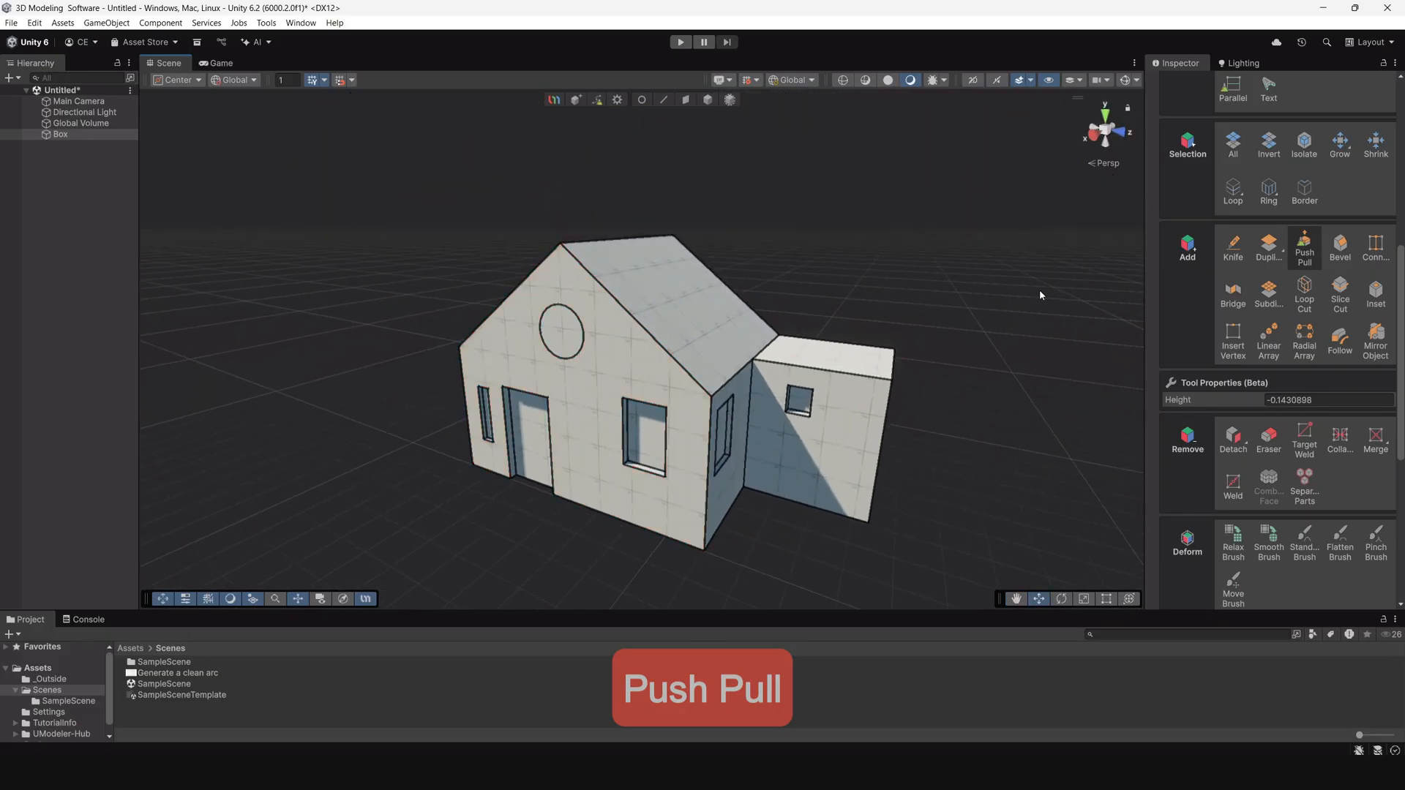
left_click_drag(726, 439, 552, 329, "alt")
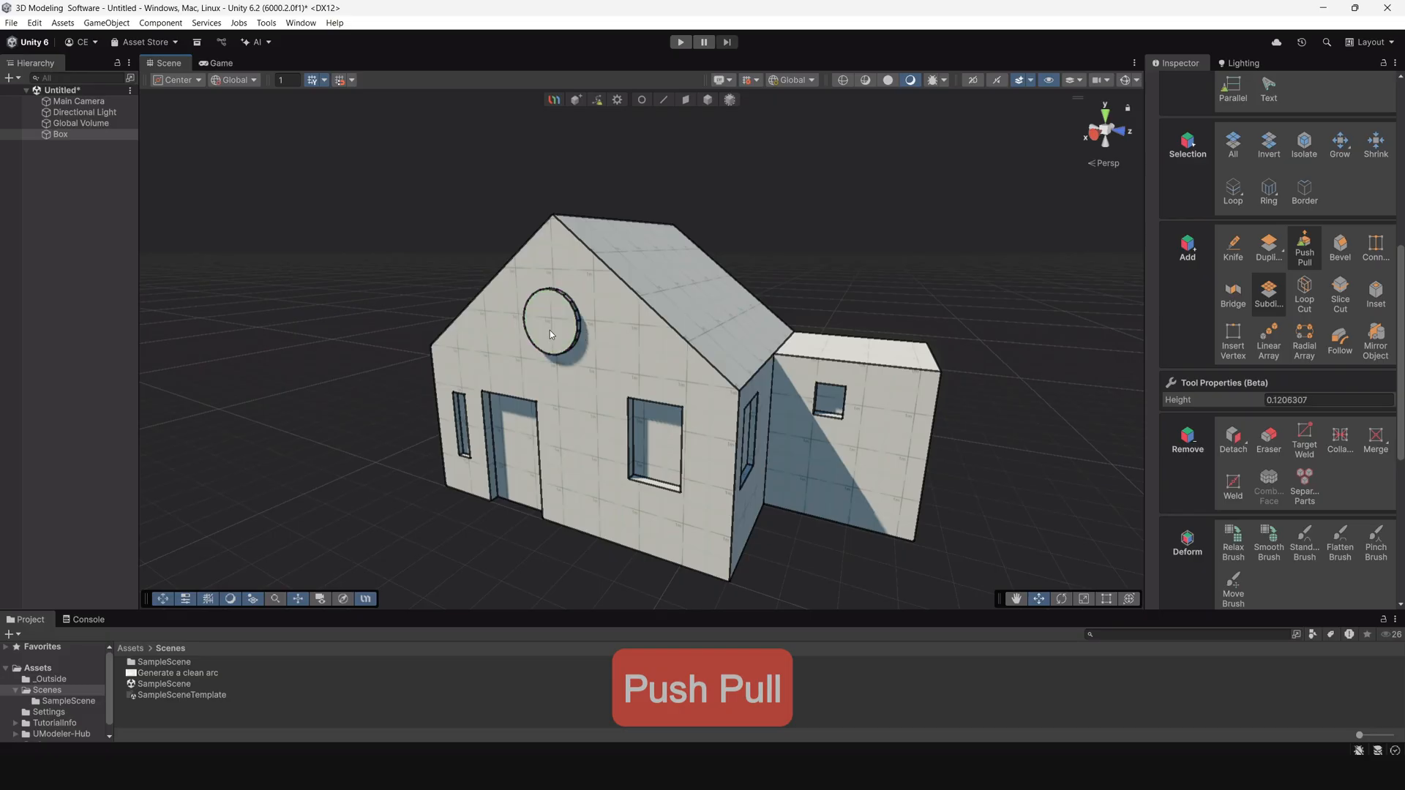
left_click_drag(842, 439, 886, 438, "alt")
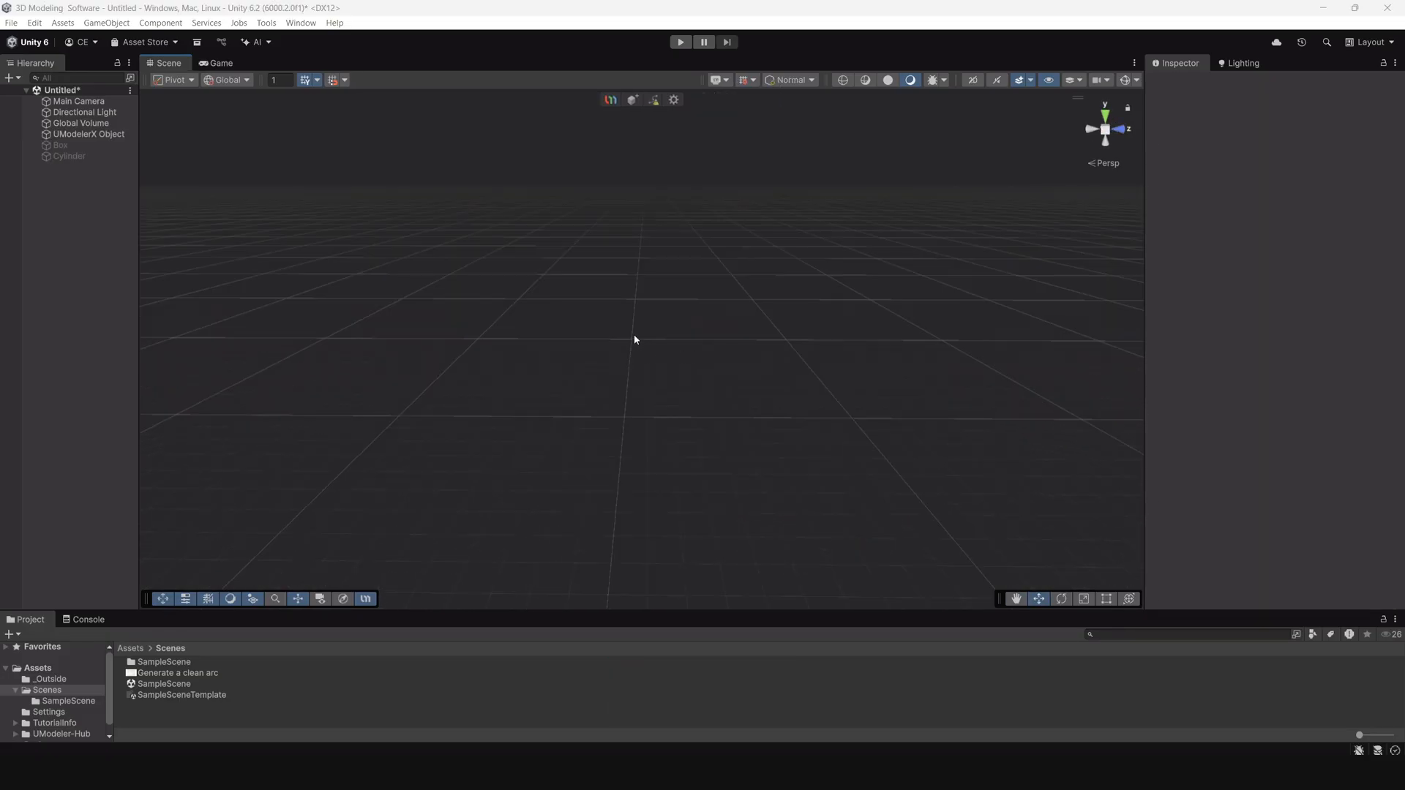
left_click_drag(636, 332, 671, 373, "alt")
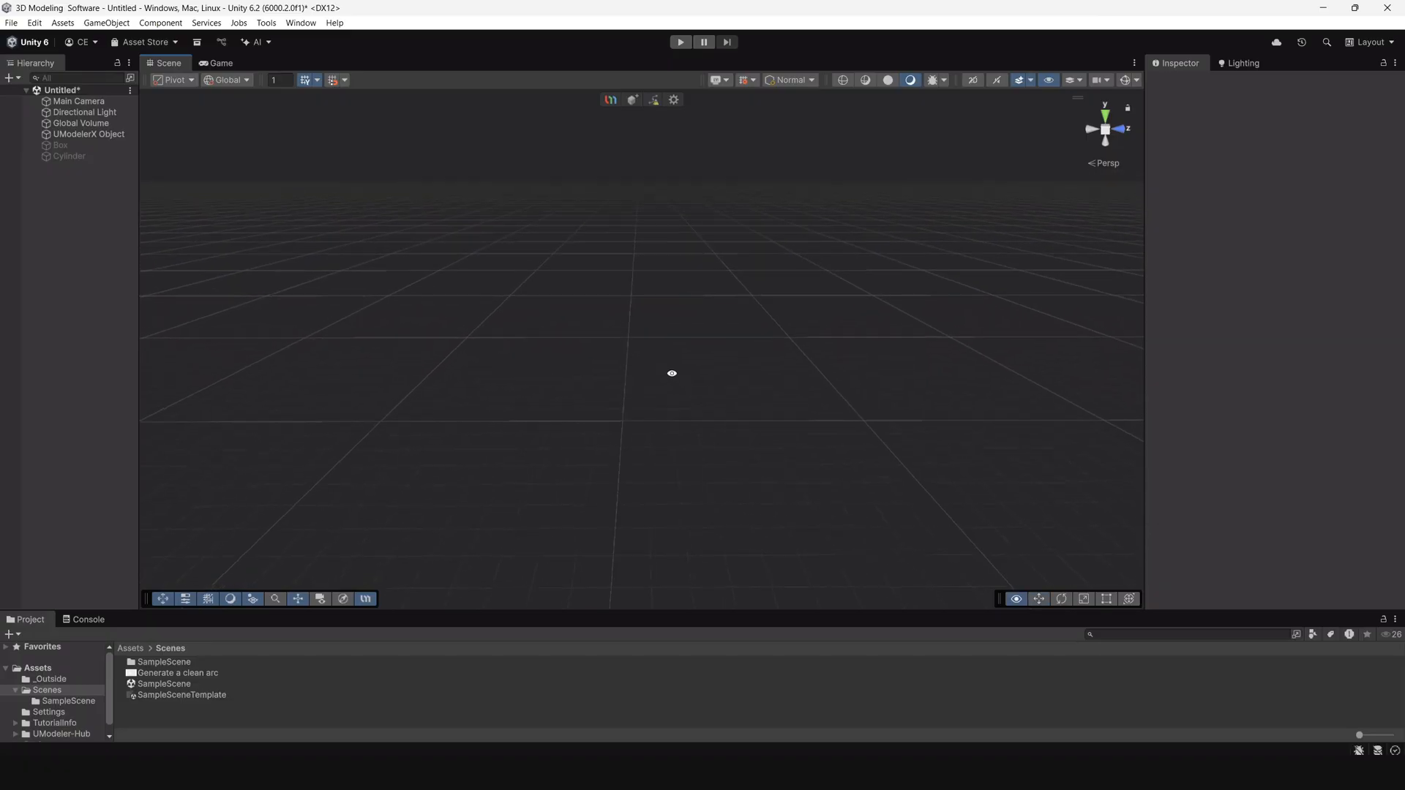
Create a new UModeler X object and build an upright wall box about 1.2 wide, 10.3 deep and 9.0 high.
left_click(634, 103)
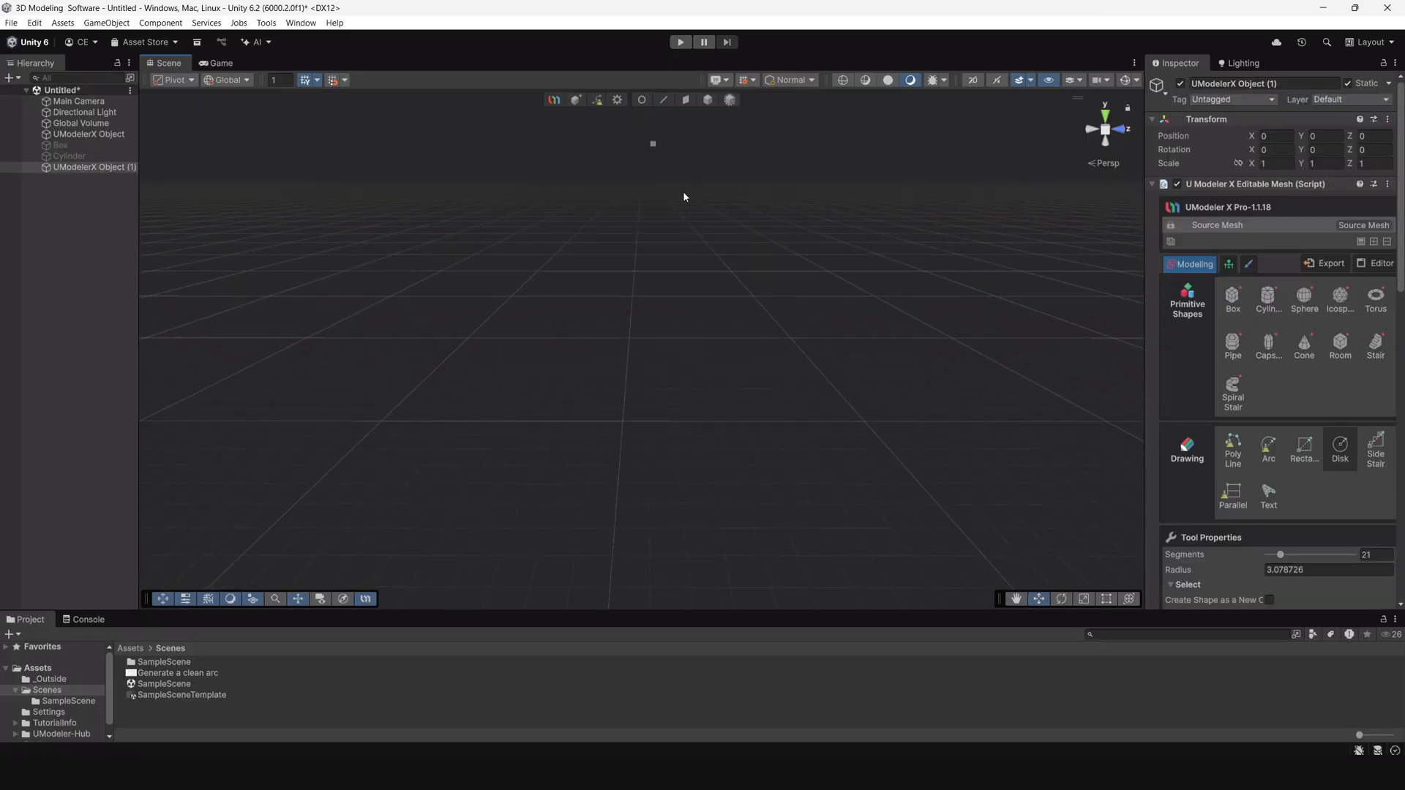
left_click(1232, 299)
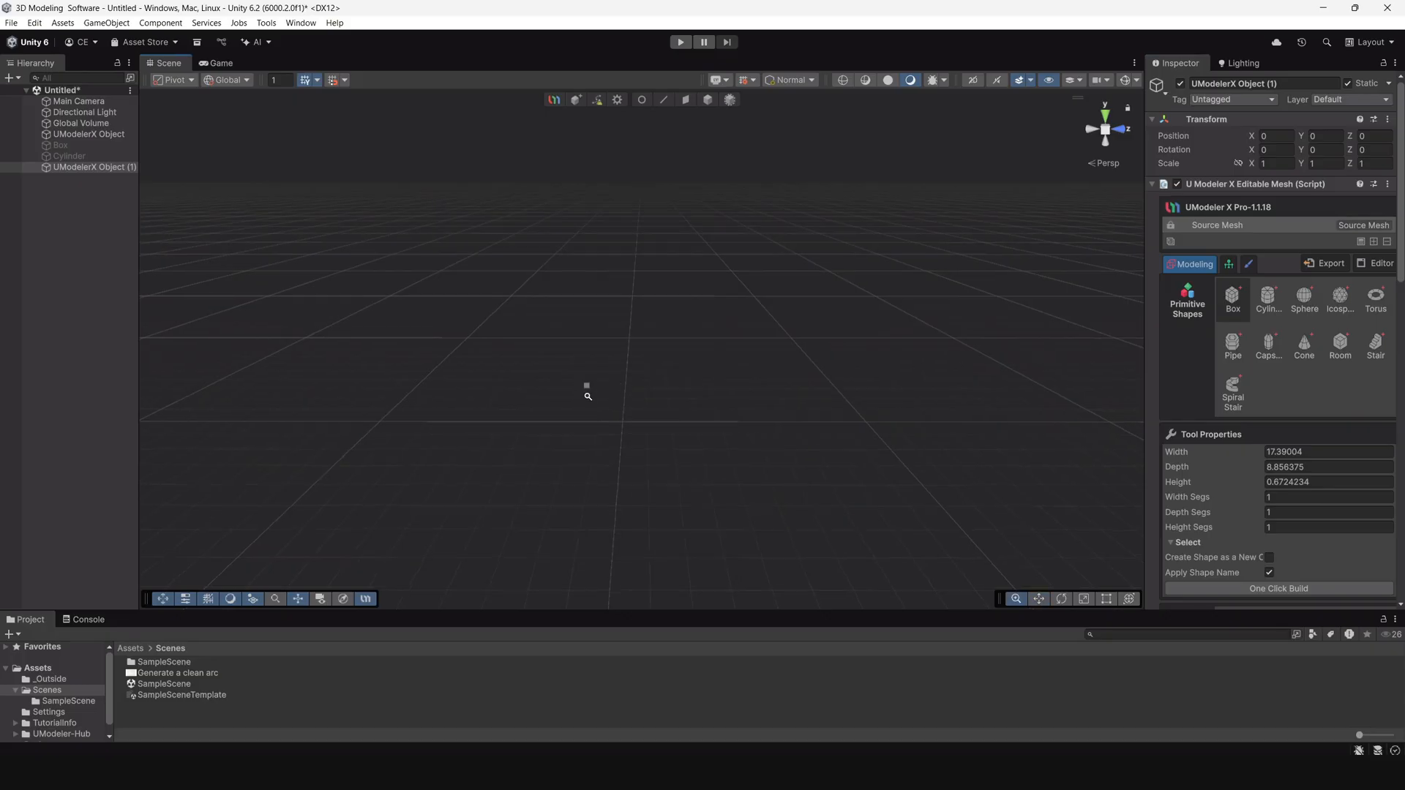
left_click_drag(586, 392, 594, 445, "alt")
left_click_drag(507, 415, 763, 425)
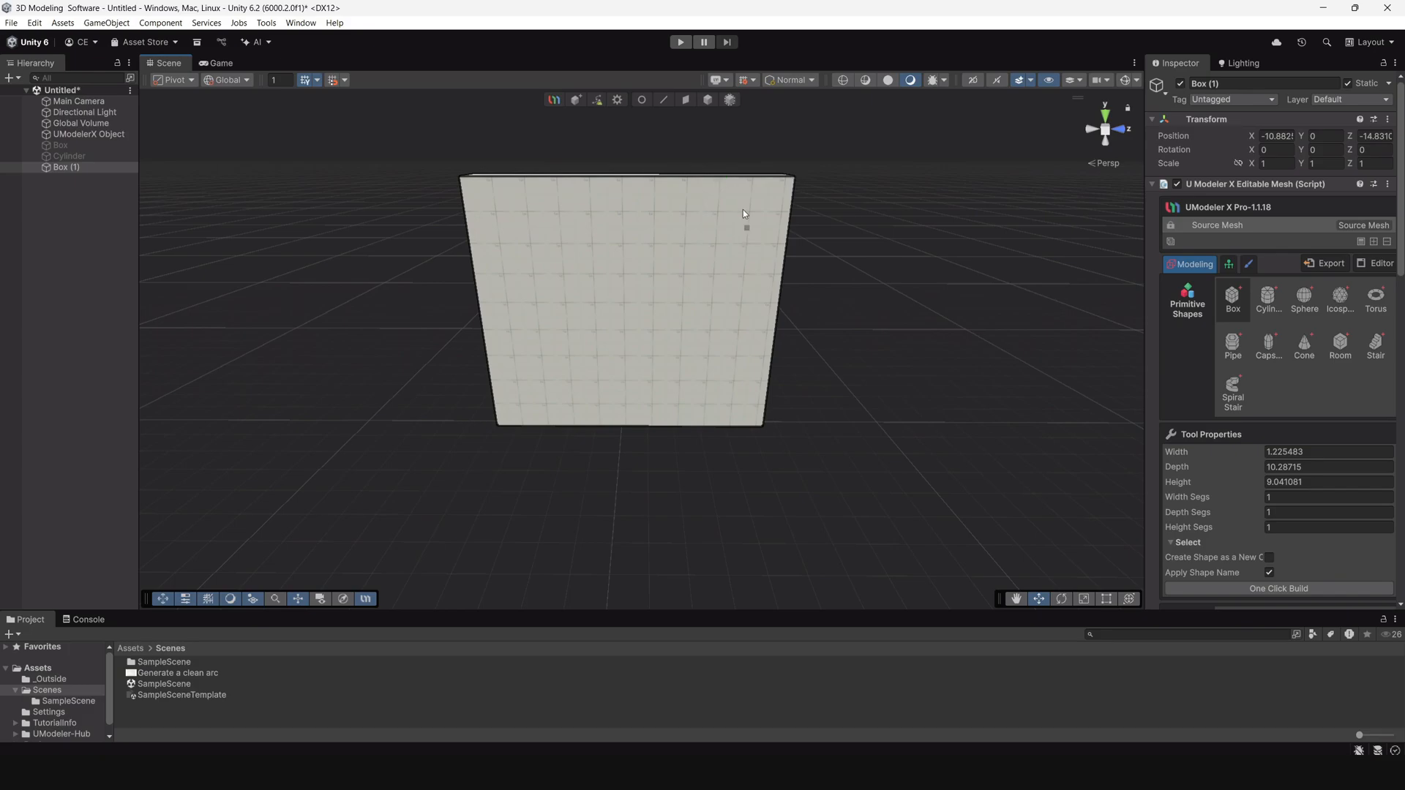
left_click(707, 103)
middle_click_drag(665, 234, 705, 259)
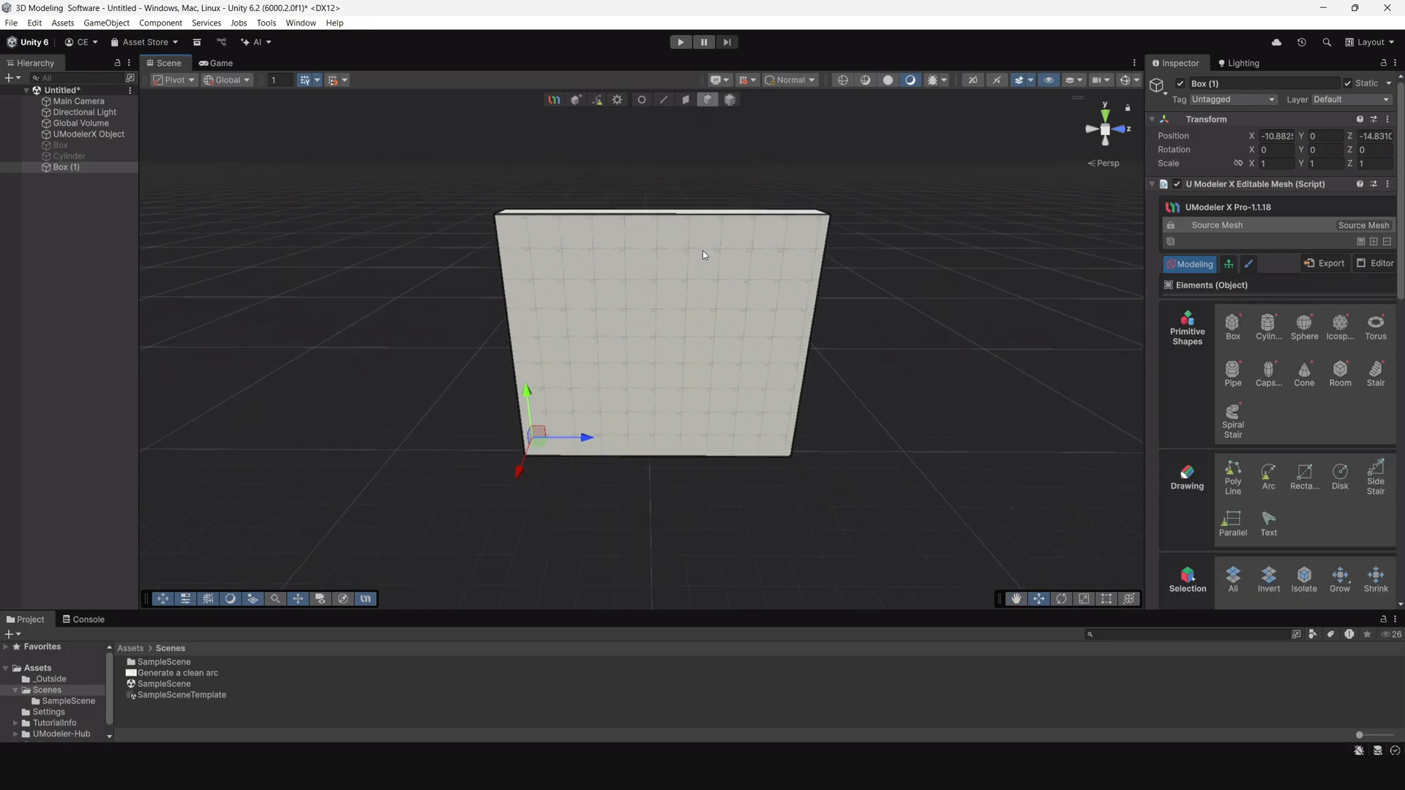
Draw a rectangle outline of about 3.9 by 1.9 on the upper part of the wall's front face, near one end.
scroll(707, 261, "up", 4)
mouse_move(797, 428)
left_mouse_down("alt")
mouse_move(937, 409)
mouse_move(784, 410)
left_mouse_up("alt")
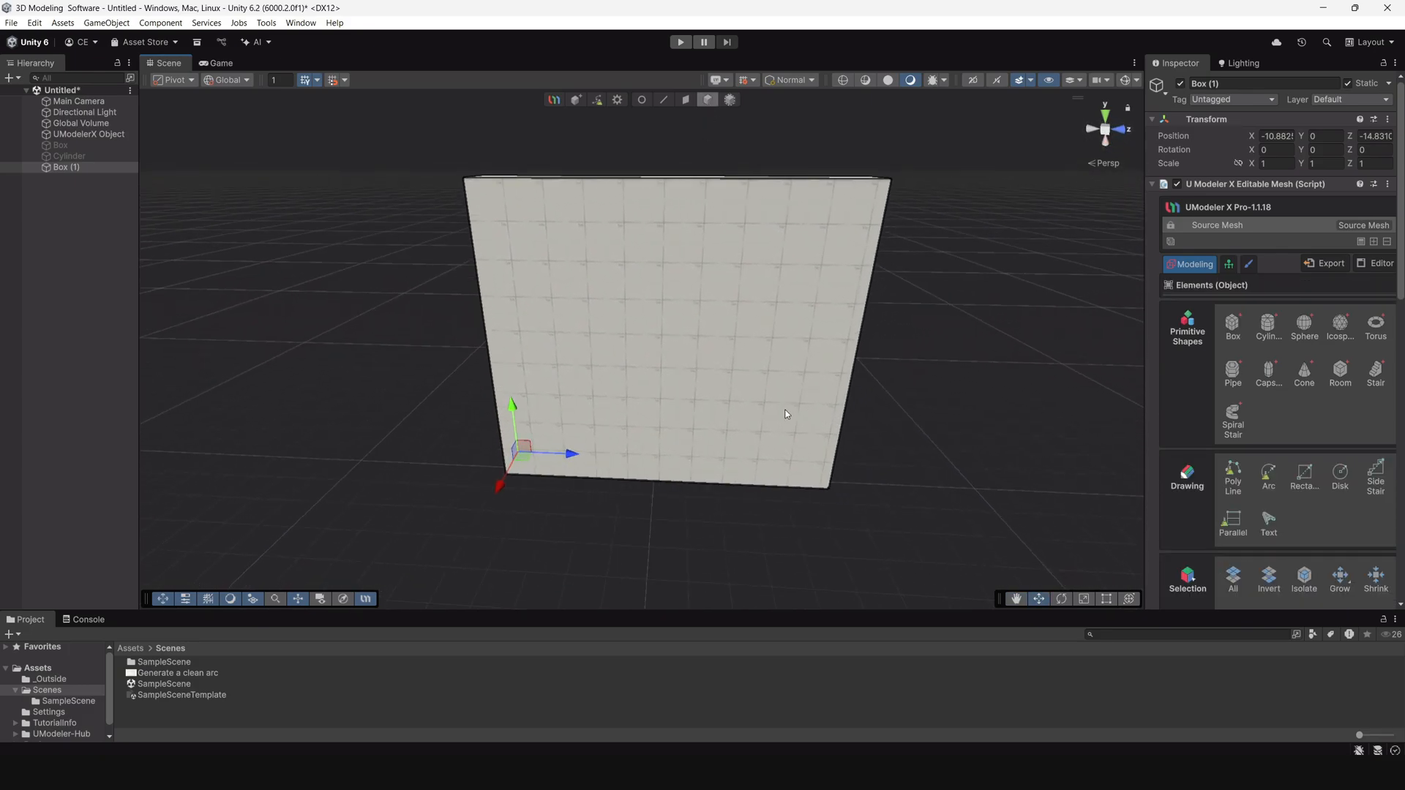
scroll(1294, 483, "down", 3)
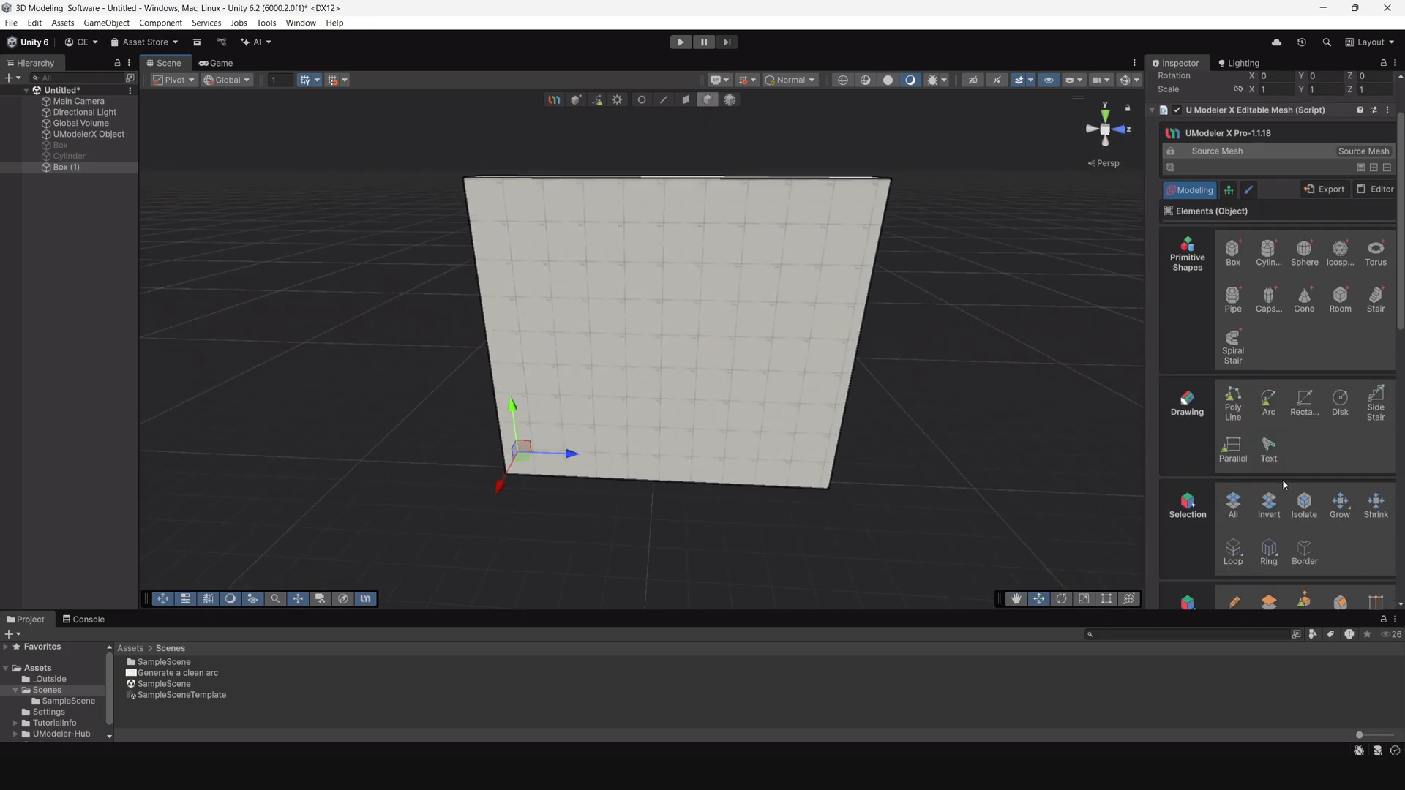
left_click(1304, 405)
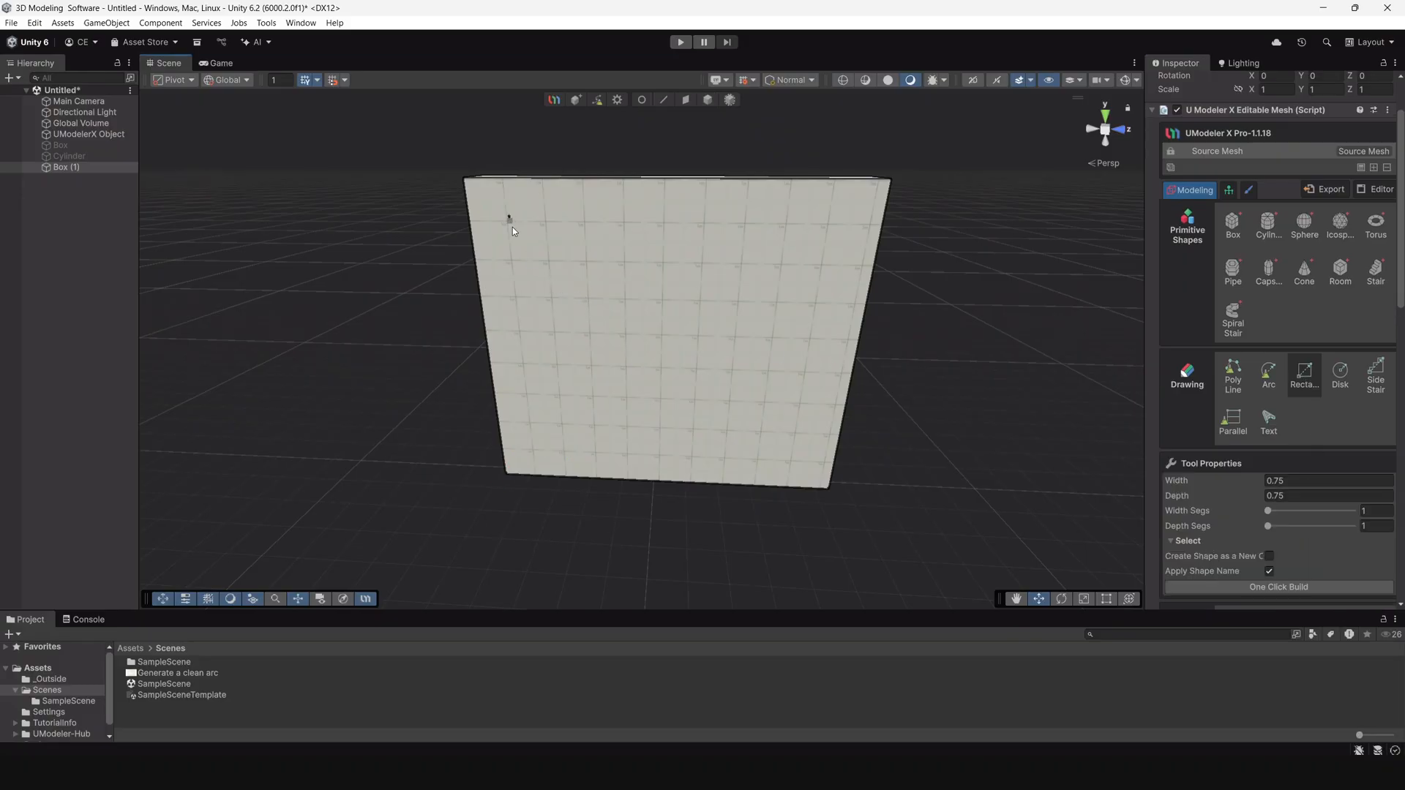
left_click_drag(512, 227, 590, 358)
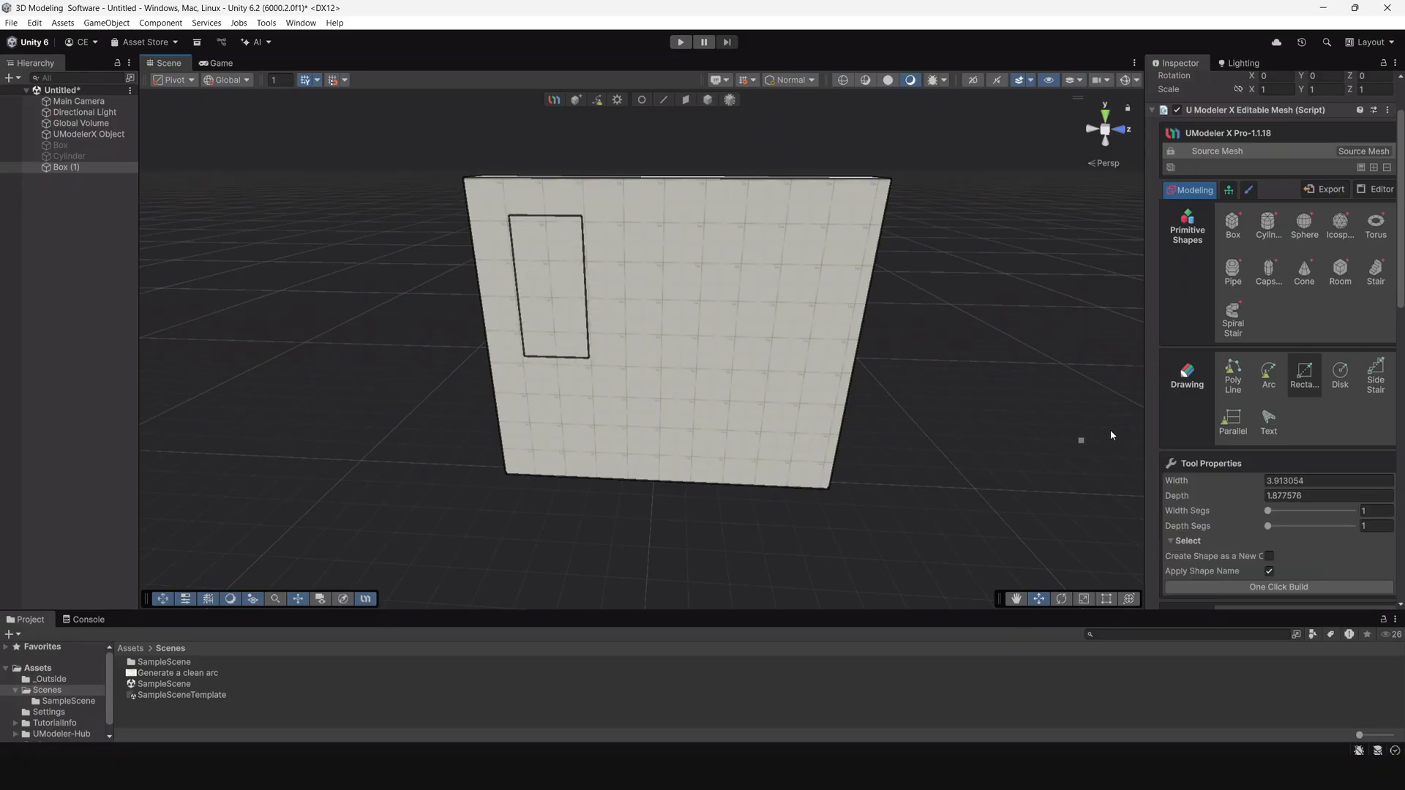
Beside the rectangle, draw a five-sided Poly Line outline with one cut-off lower corner and a Disk outline with a radius of about 0.54.
left_click(1241, 375)
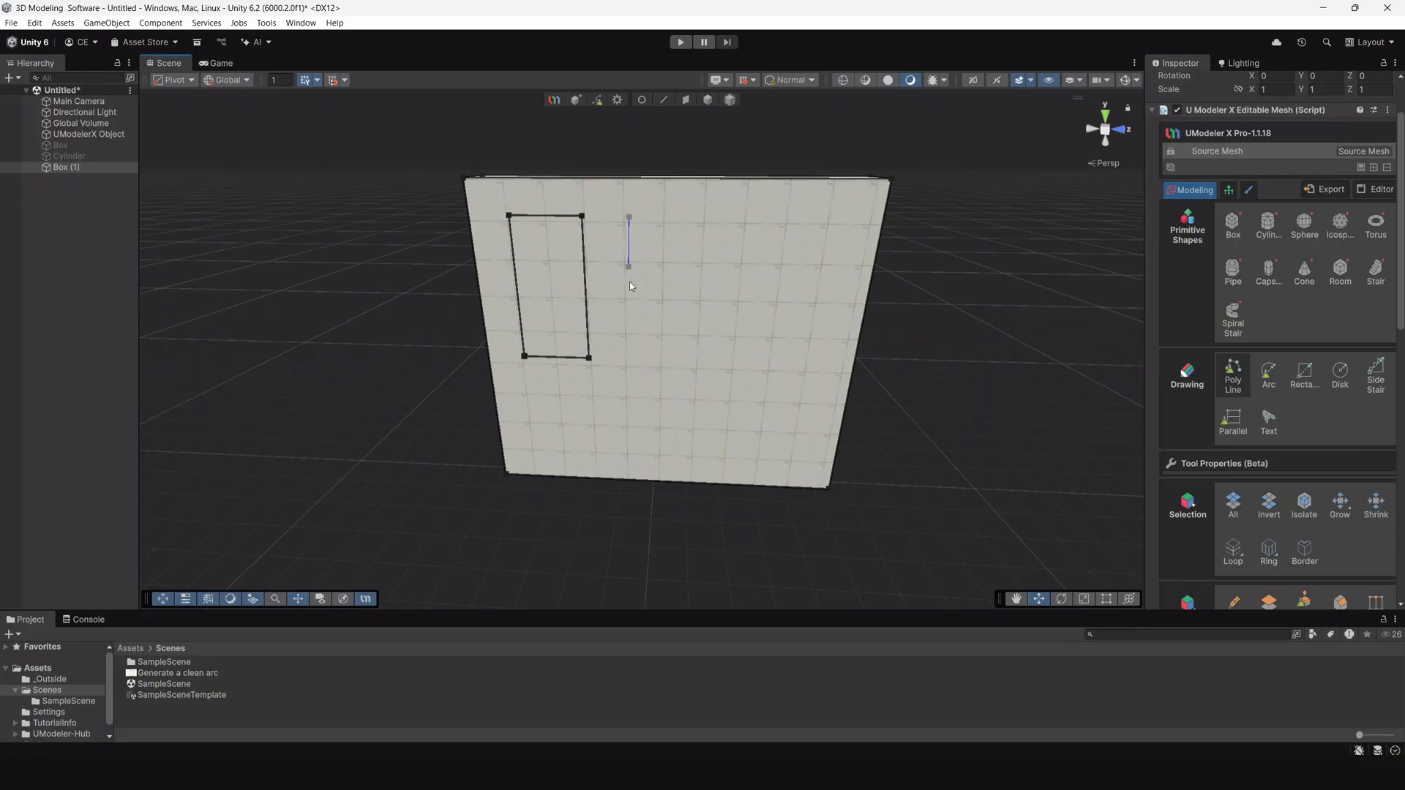
left_click(631, 323)
left_click(679, 355)
left_click(731, 357)
left_click(629, 217)
left_click(1340, 373)
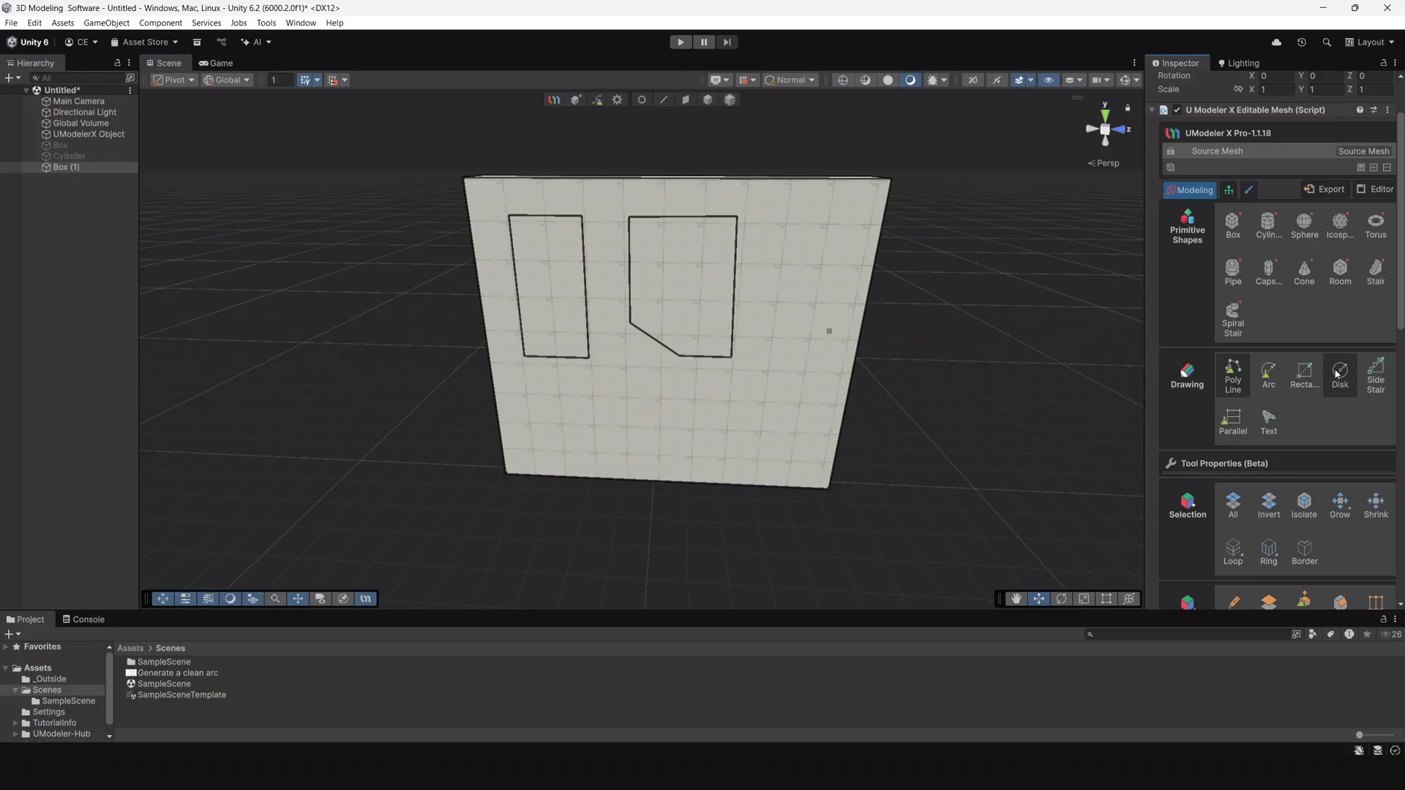
left_click_drag(791, 260, 815, 270)
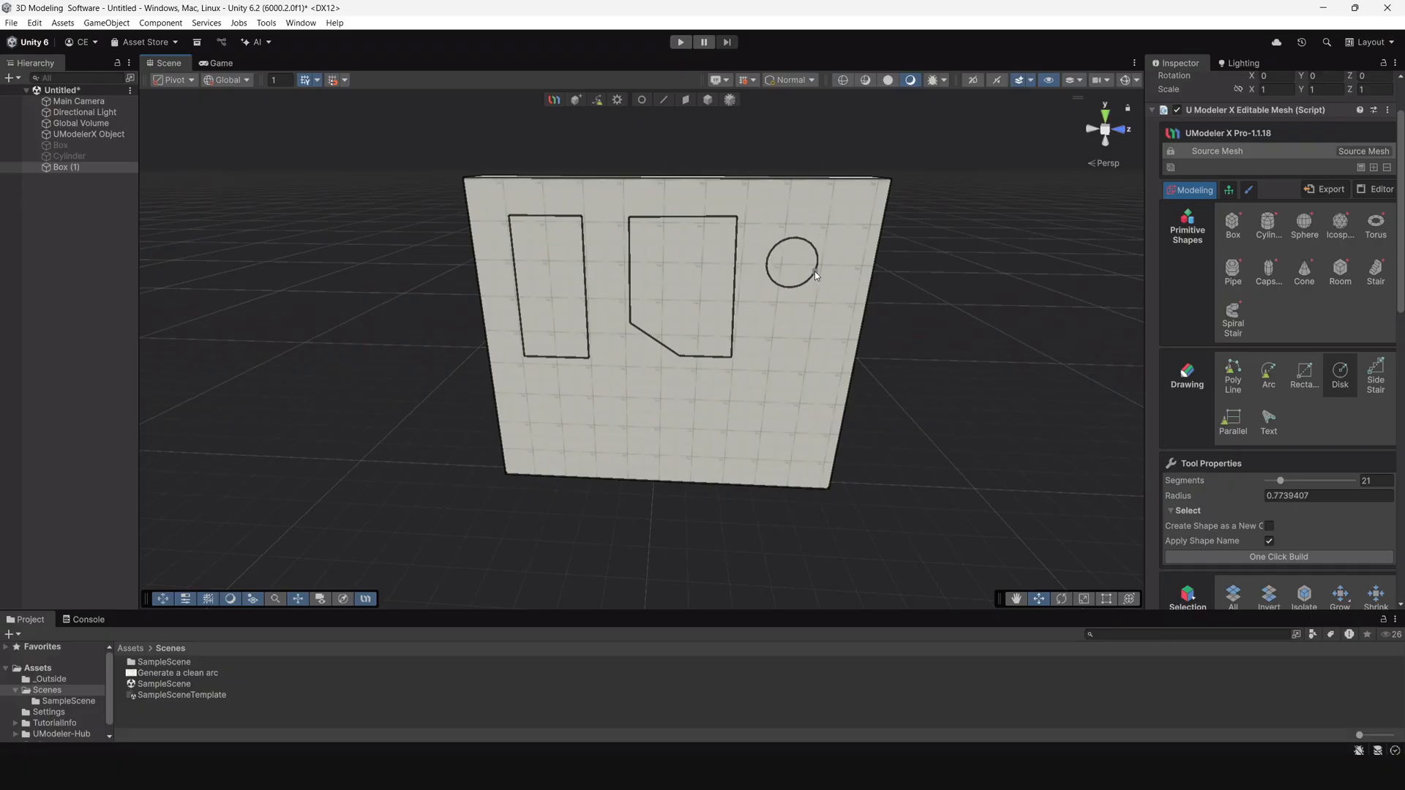
Use Push Pull to cut the rectangular outline completely through the wall.
middle_click_drag(676, 323, 657, 397)
scroll(702, 472, "up", 3)
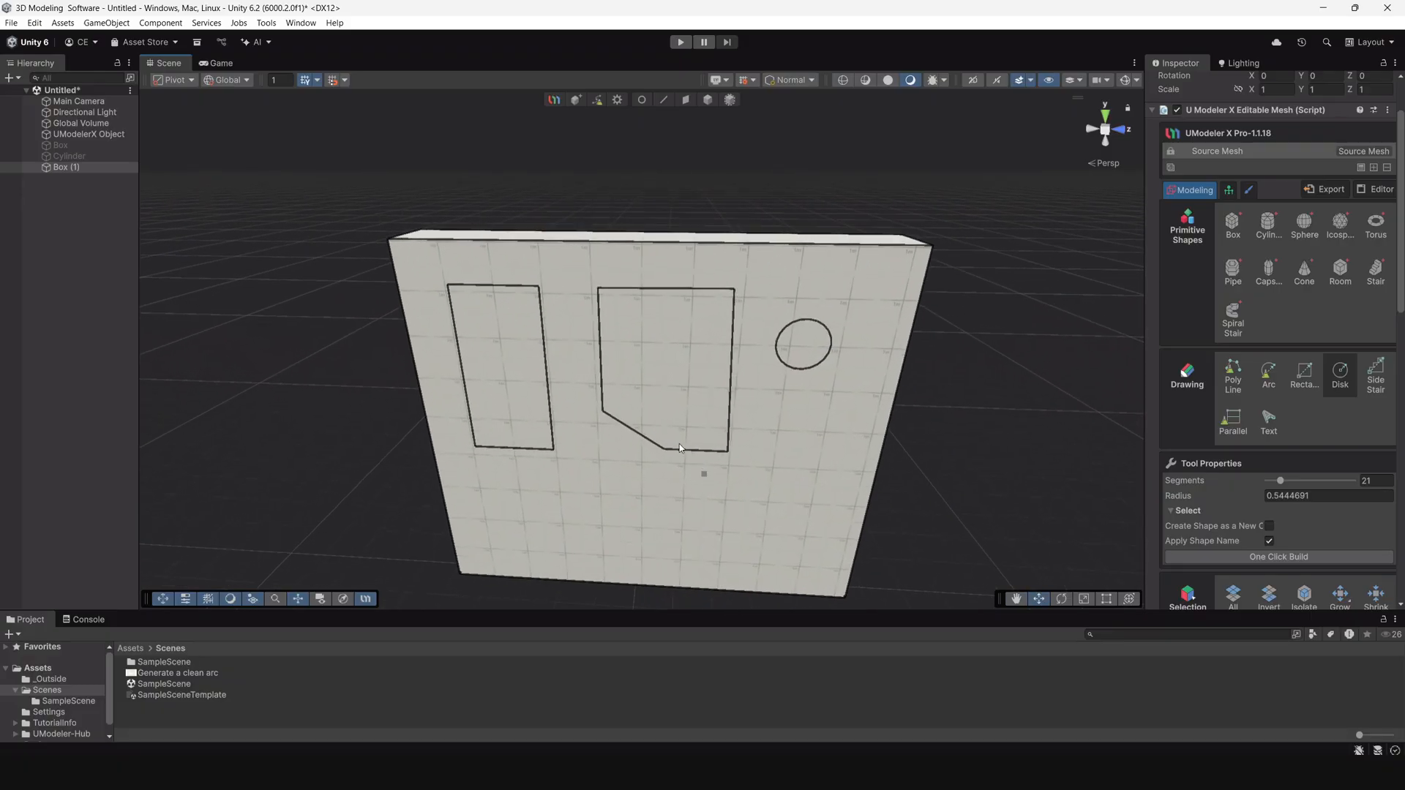
left_click_drag(704, 472, 698, 432, "alt")
middle_click_drag(699, 434, 705, 371)
scroll(695, 370, "down", 4)
left_click_drag(512, 343, 794, 380, "alt")
scroll(1266, 344, "down", 5)
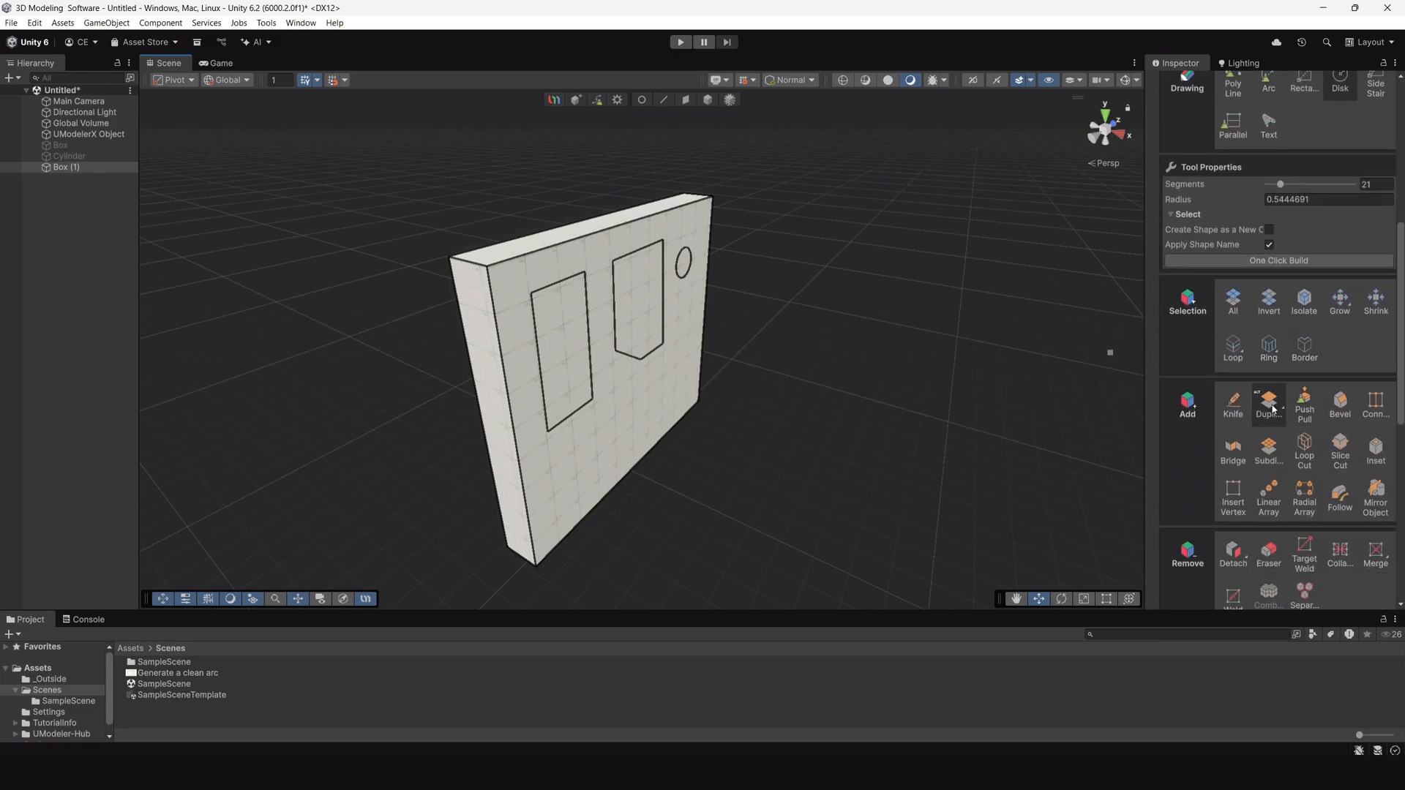
left_click(1312, 412)
scroll(916, 446, "up", 3)
left_click_drag(916, 445, 895, 384, "alt")
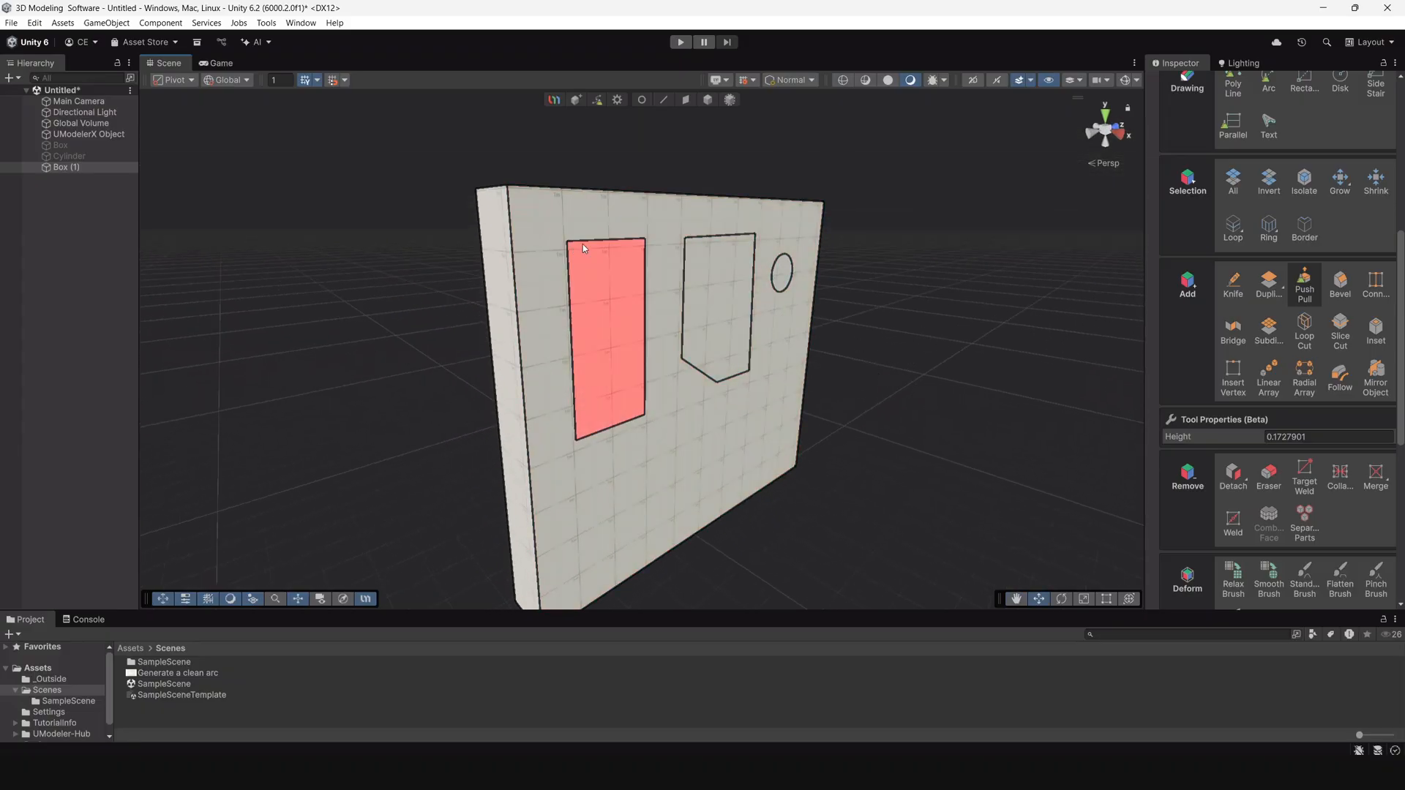
scroll(769, 436, "up", 3)
left_click_drag(769, 436, 776, 403, "alt")
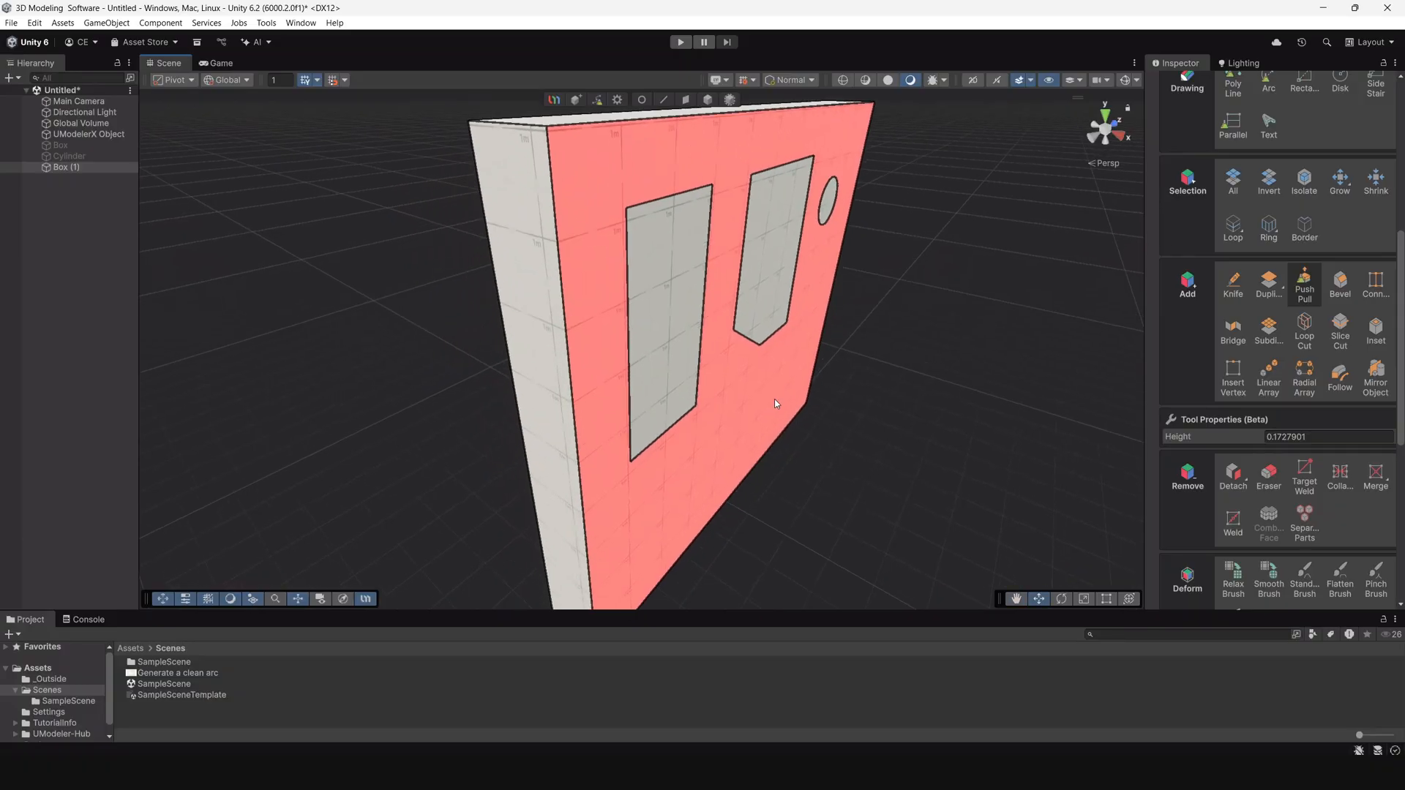
left_click_drag(654, 367, 581, 250, "alt")
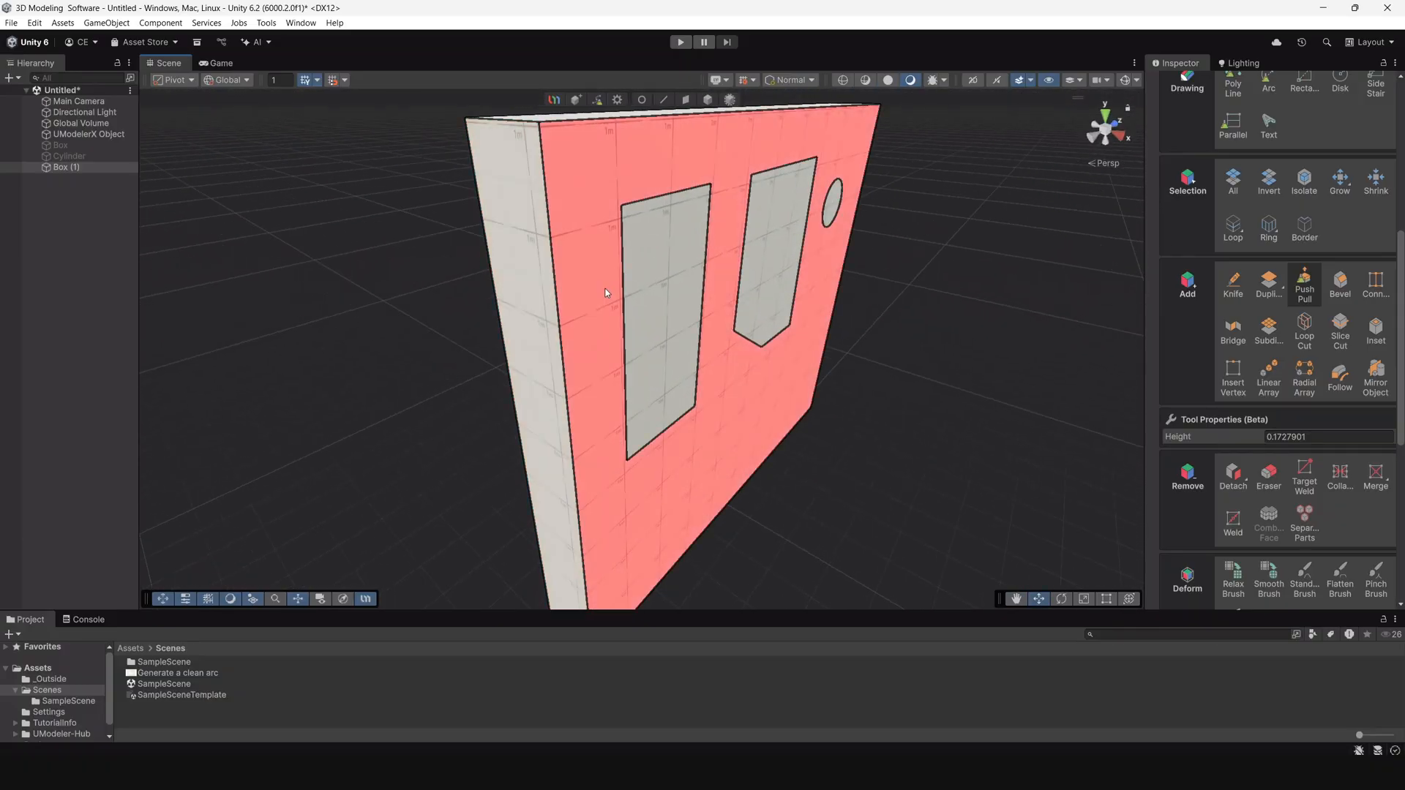
mouse_move(672, 276)
left_mouse_down("alt")
mouse_move(661, 290)
mouse_move(682, 300)
left_mouse_up("alt")
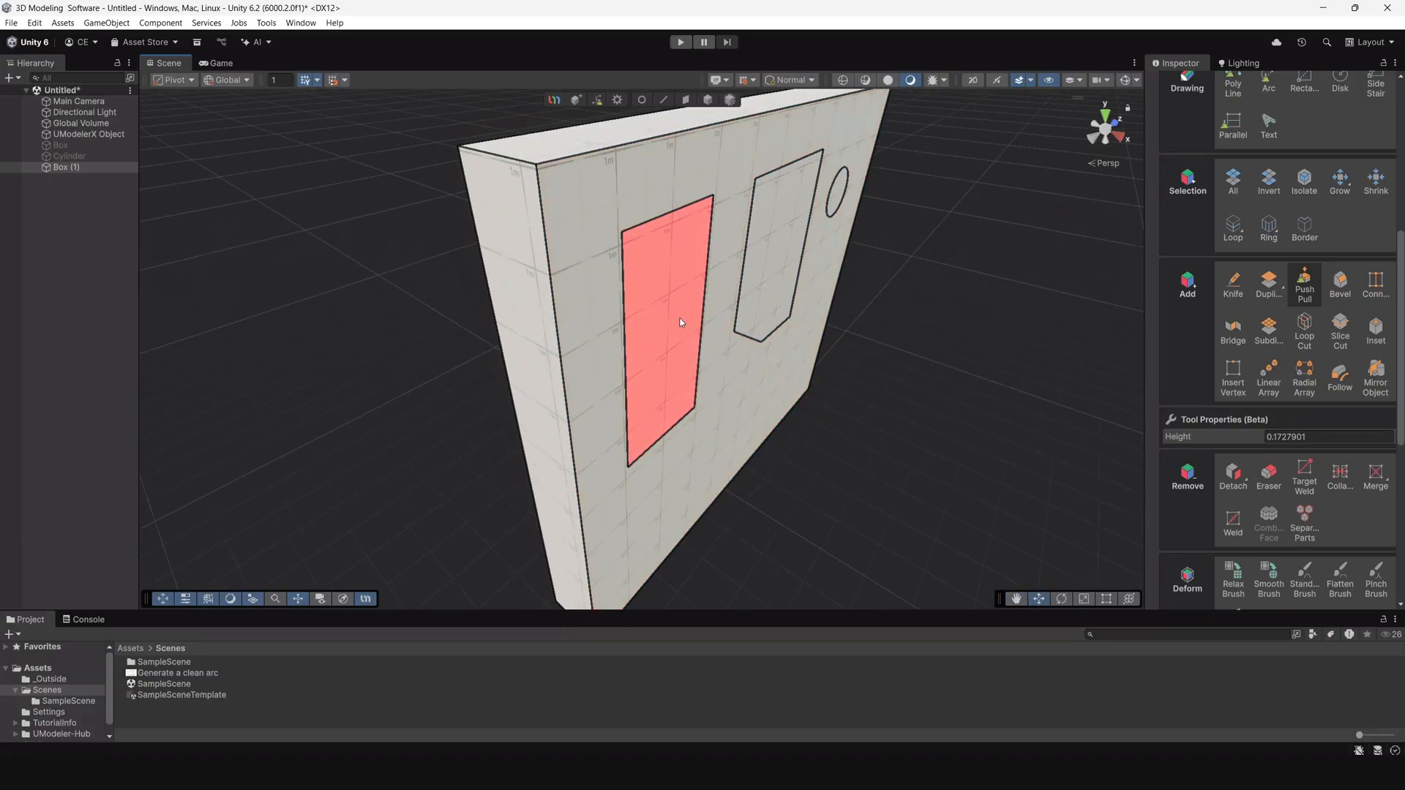
left_click_drag(679, 318, 557, 297)
left_click_drag(347, 201, 349, 202)
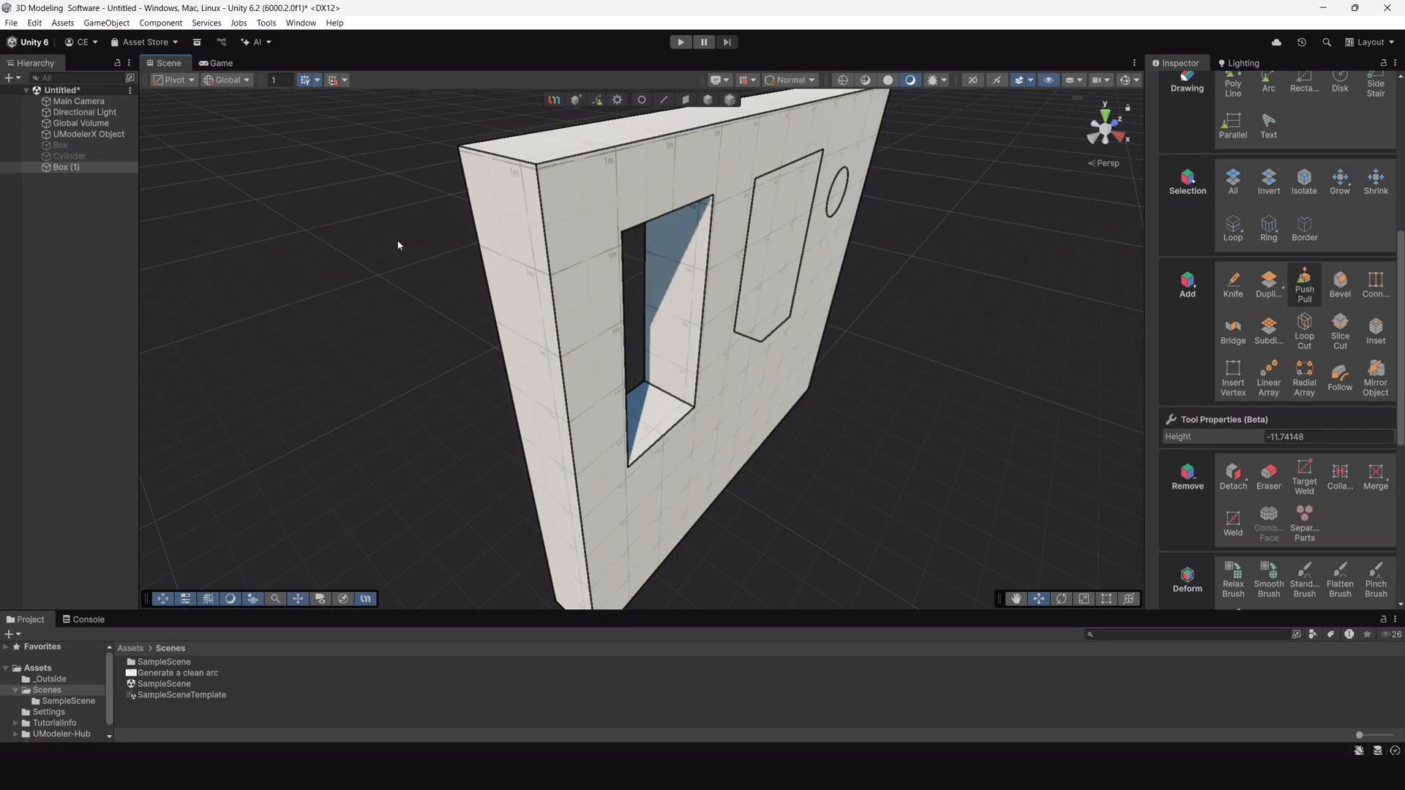
Push the five-sided and circular outlines through the wall as openings, and deselect the wall.
left_click_drag(695, 346, 444, 297, "alt")
left_click_drag(431, 241, 756, 449, "alt")
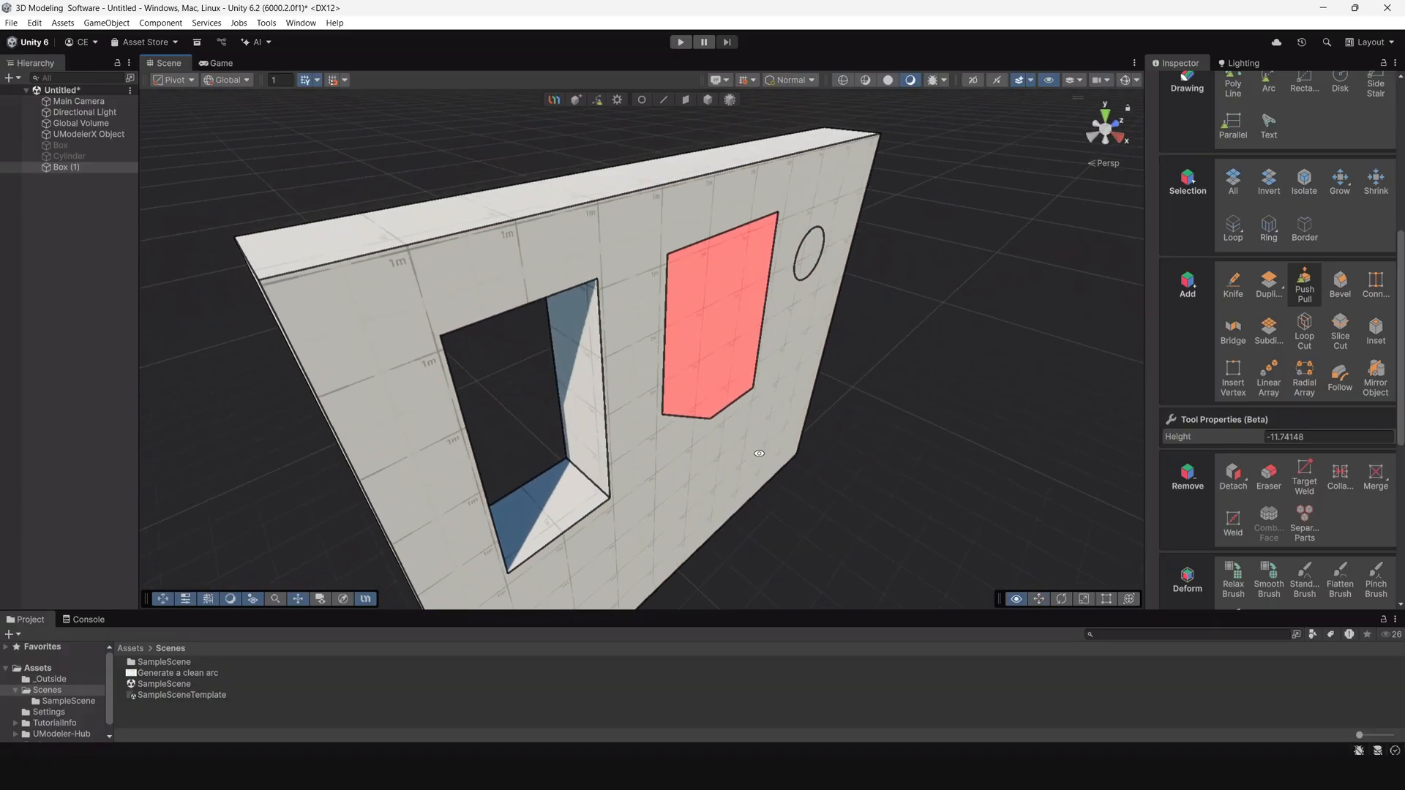
left_click_drag(741, 373, 629, 290)
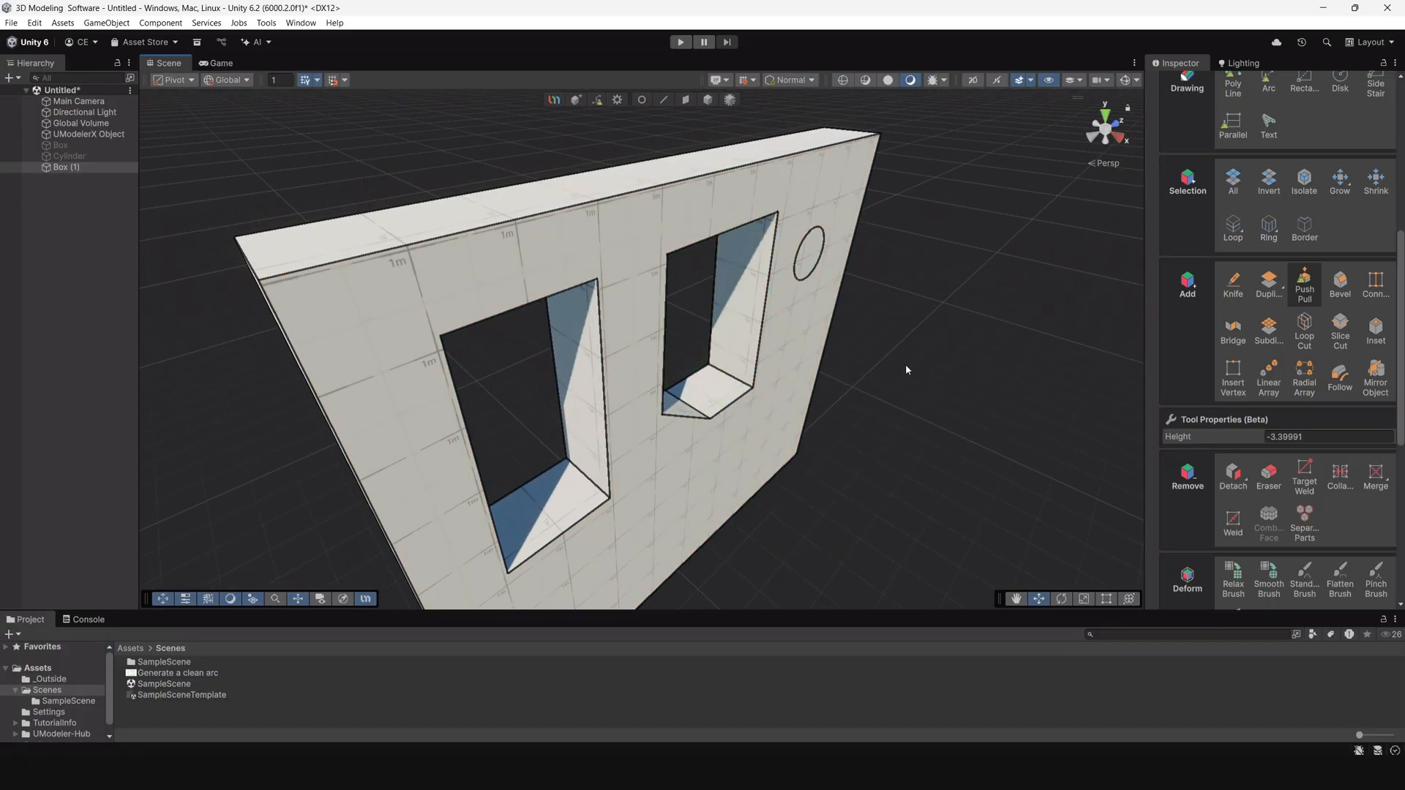
left_click_drag(906, 366, 666, 338, "alt")
left_click_drag(888, 282, 681, 227)
left_click(709, 101)
middle_click_drag(845, 362, 612, 394)
scroll(612, 394, "down", 5)
left_click_drag(612, 394, 616, 415, "alt")
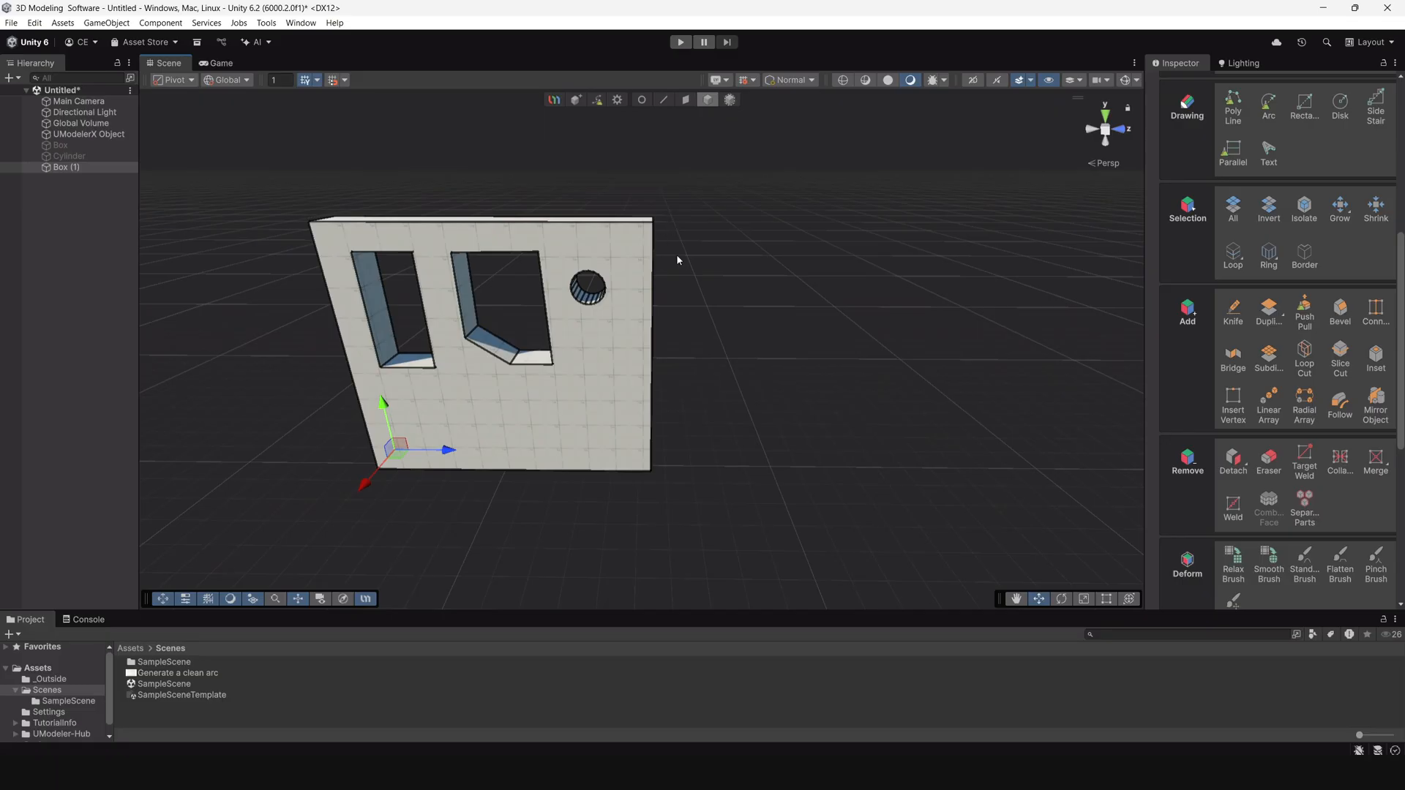
left_click(705, 173)
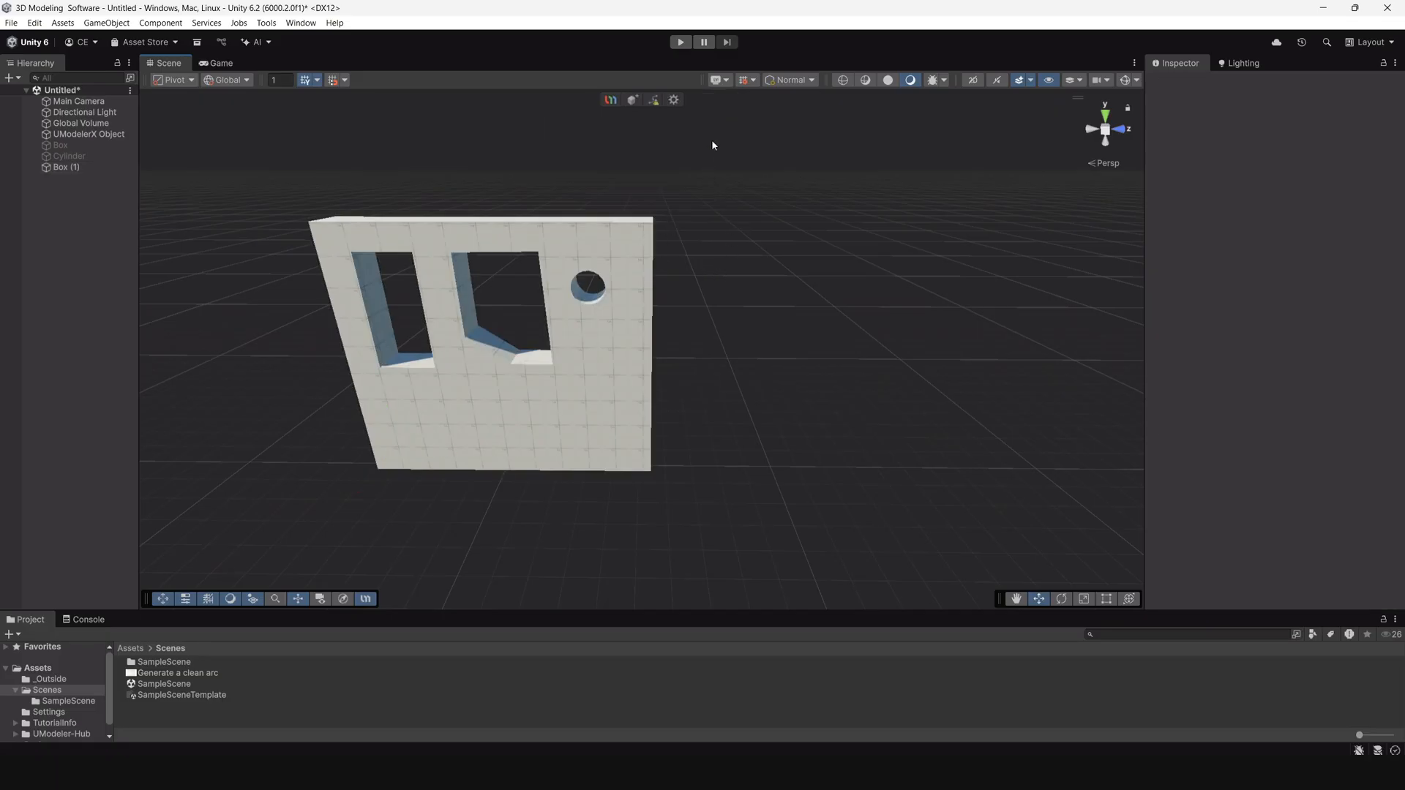
Create a second UModeler X wall box beside the first, about 0.84 wide, 10.1 deep and 11.8 high.
left_click(633, 101)
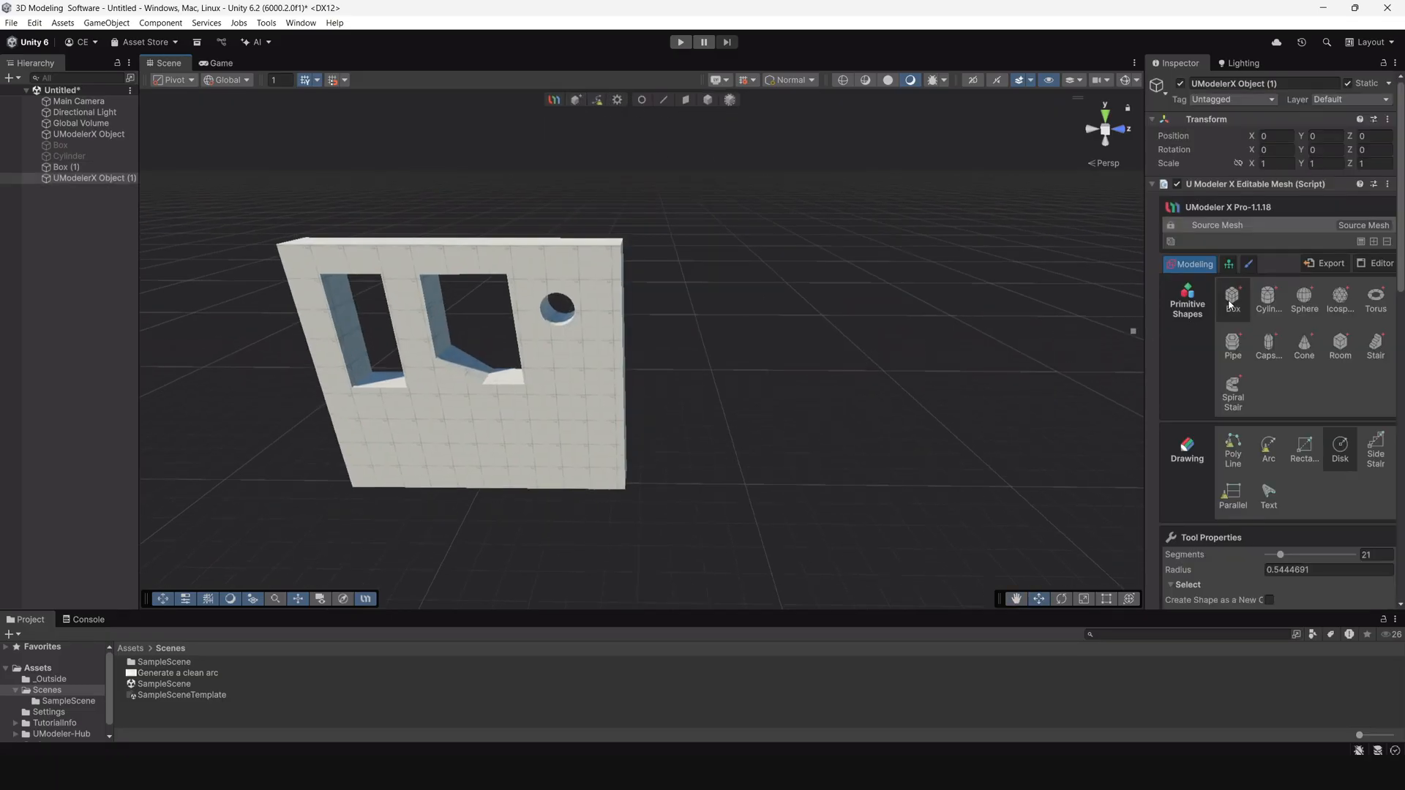
left_click(1231, 300)
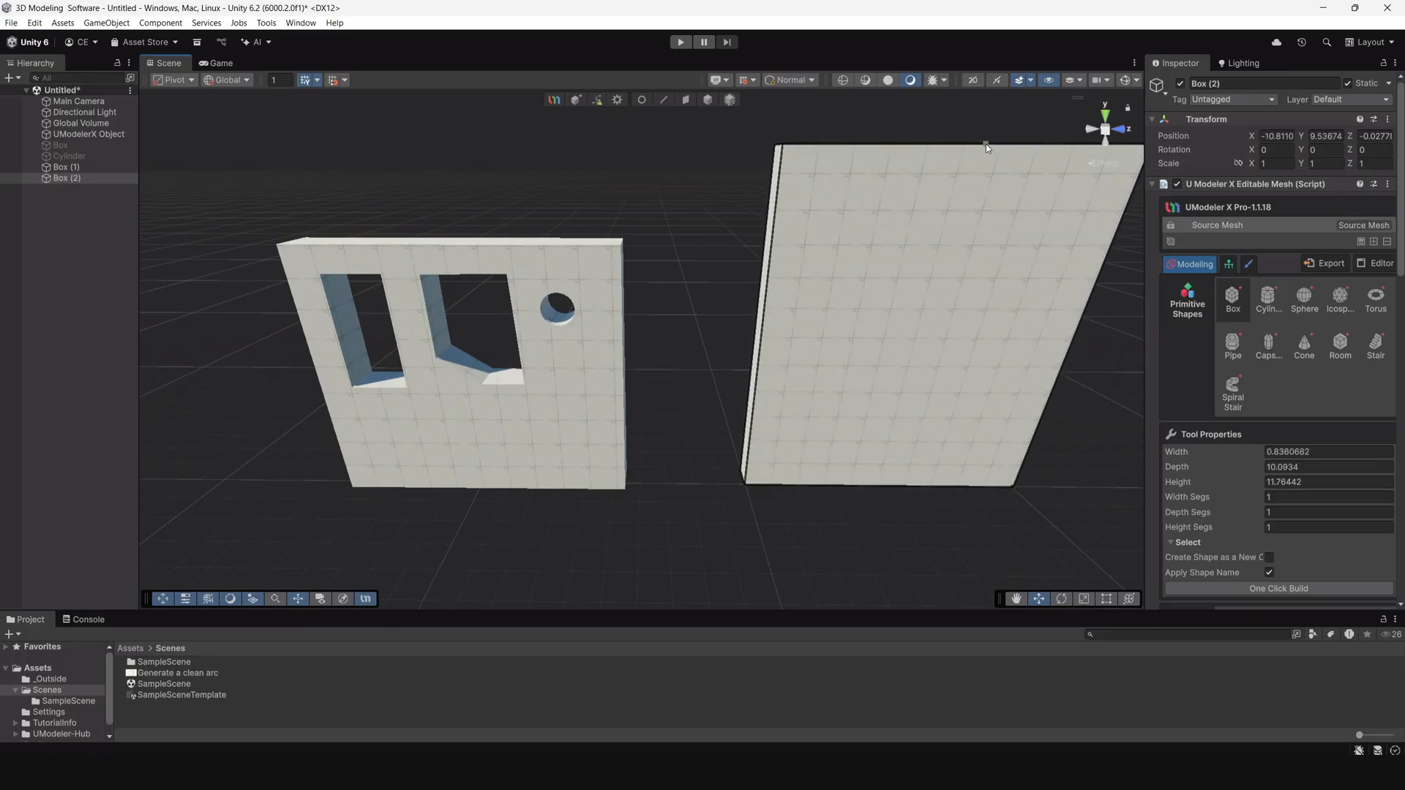
left_click(985, 145)
Draw a rectangular doorway outline of about 9.9 by 5.7 on the second wall, reaching down to its bottom edge.
middle_click_drag(997, 336, 788, 388)
left_click_drag(787, 388, 879, 342, "alt")
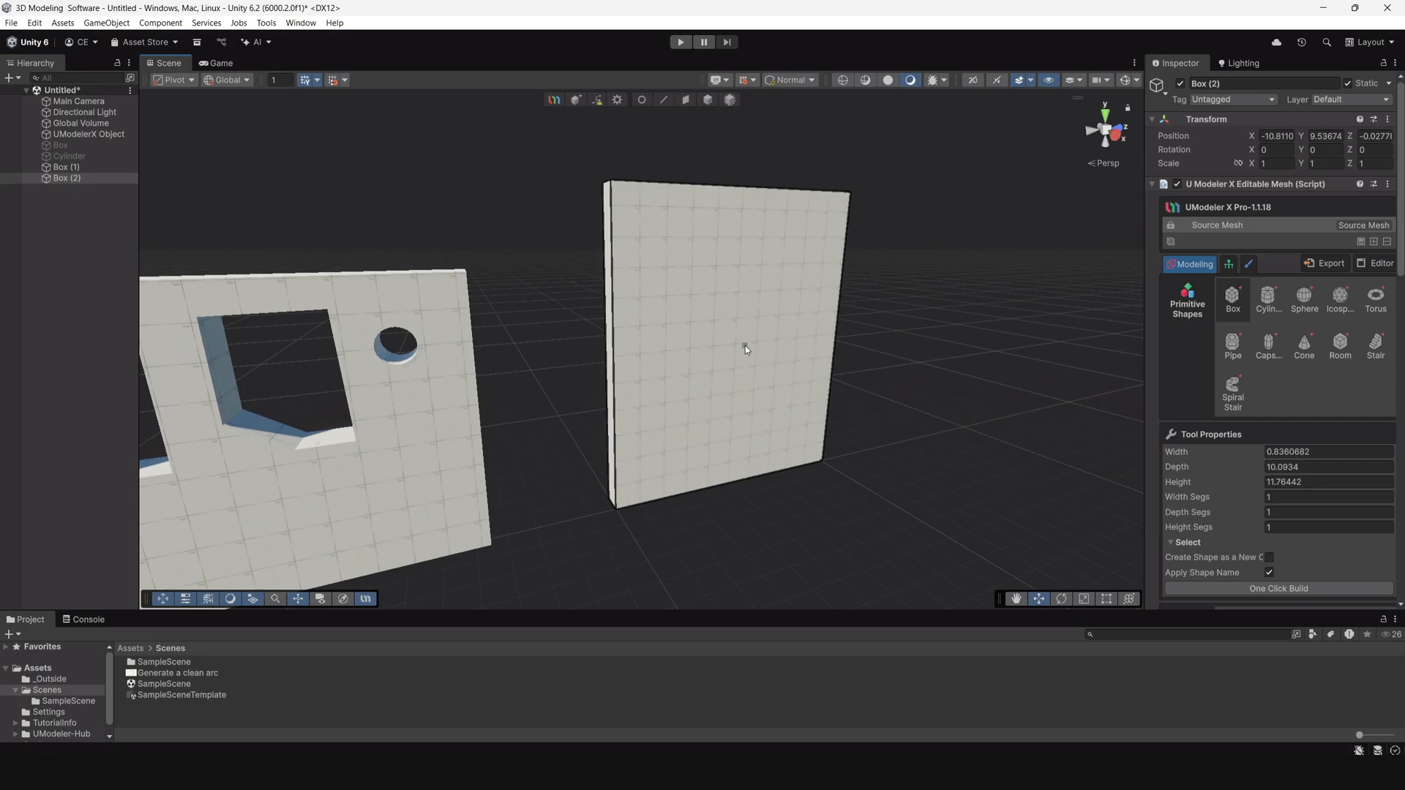
middle_click_drag(745, 346, 736, 367)
right_click_drag(737, 366, 800, 517, "alt")
scroll(1284, 453, "down", 5)
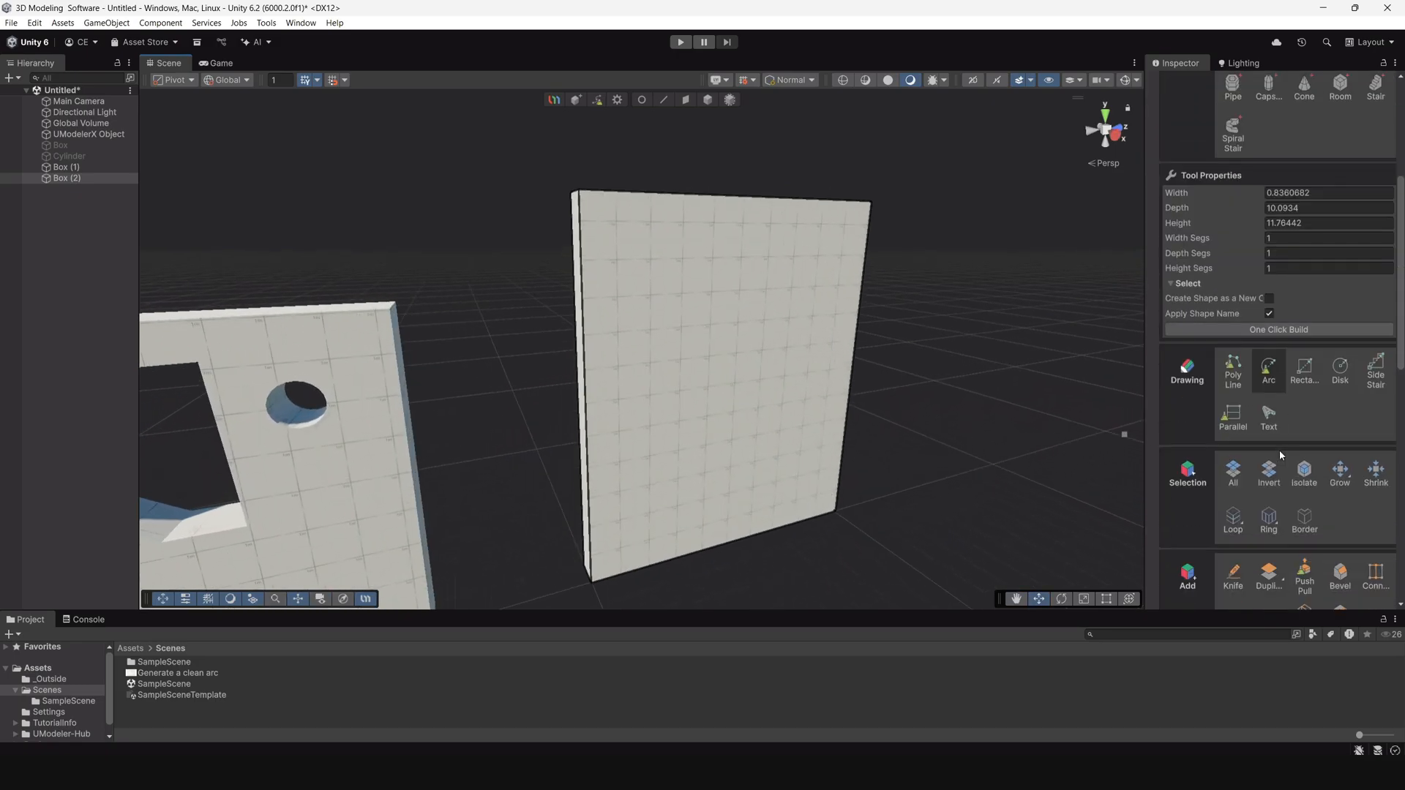
left_click(1305, 371)
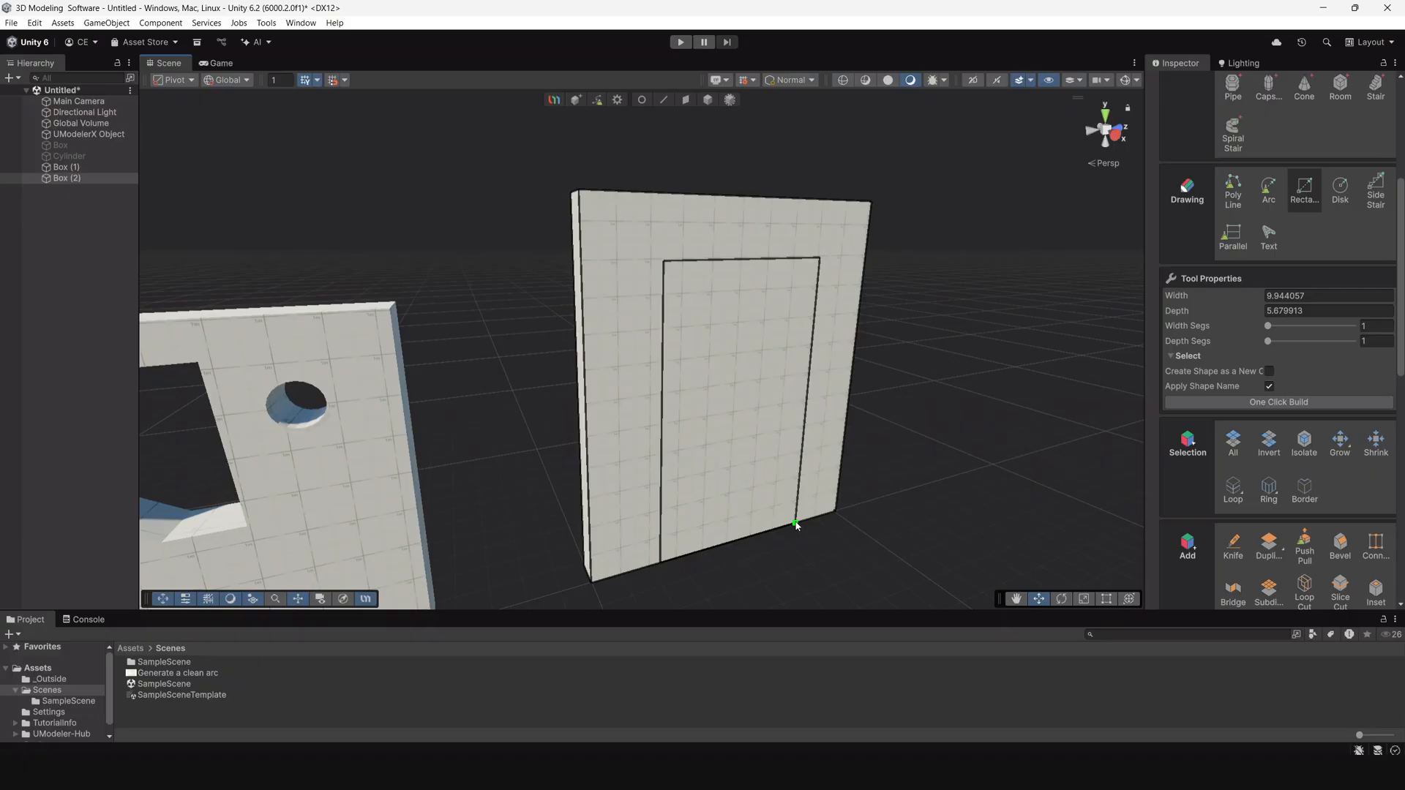
Push the doorway outline through the second wall with Push Pull to open it up.
left_click_drag(857, 452, 738, 465, "alt")
left_click_drag(715, 364, 838, 389, "alt")
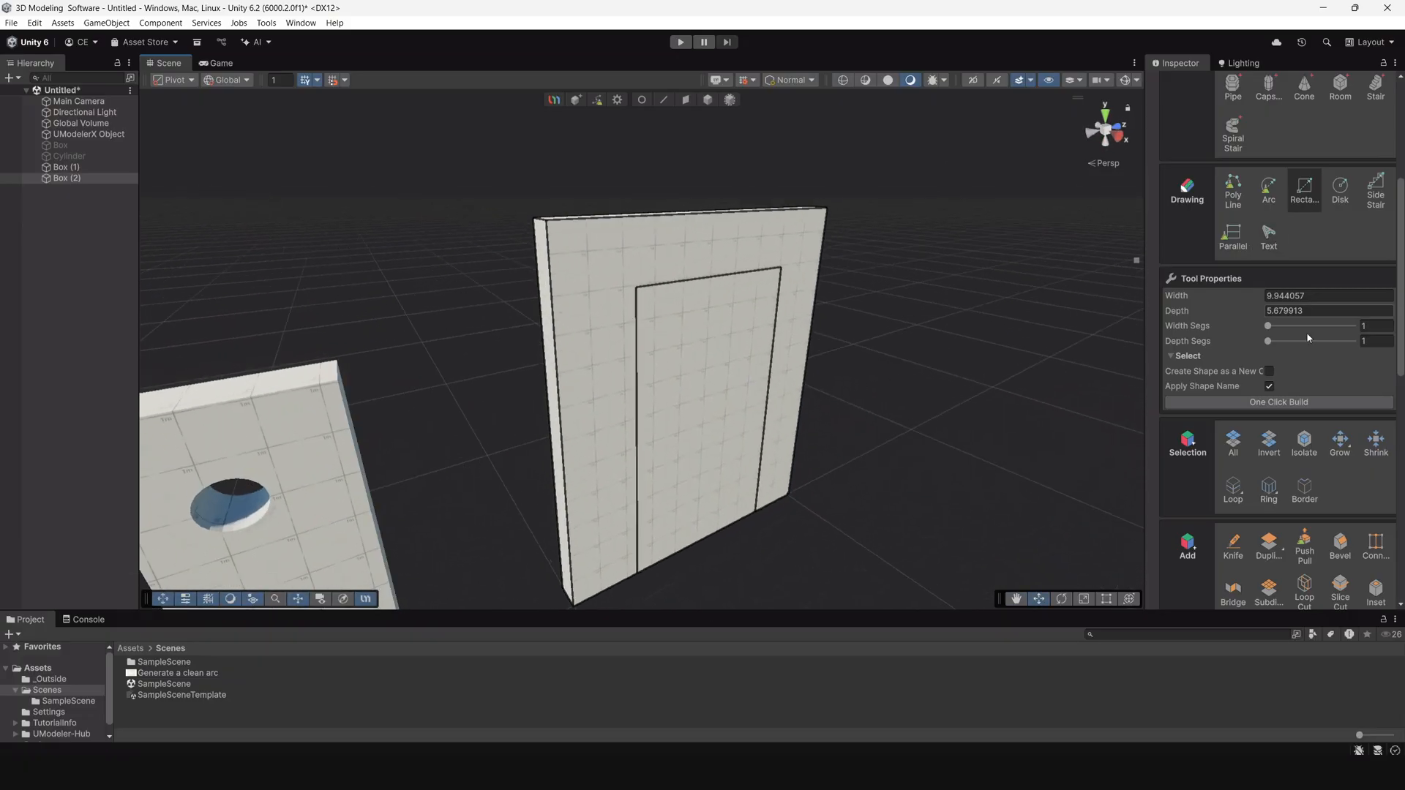
left_click(1304, 541)
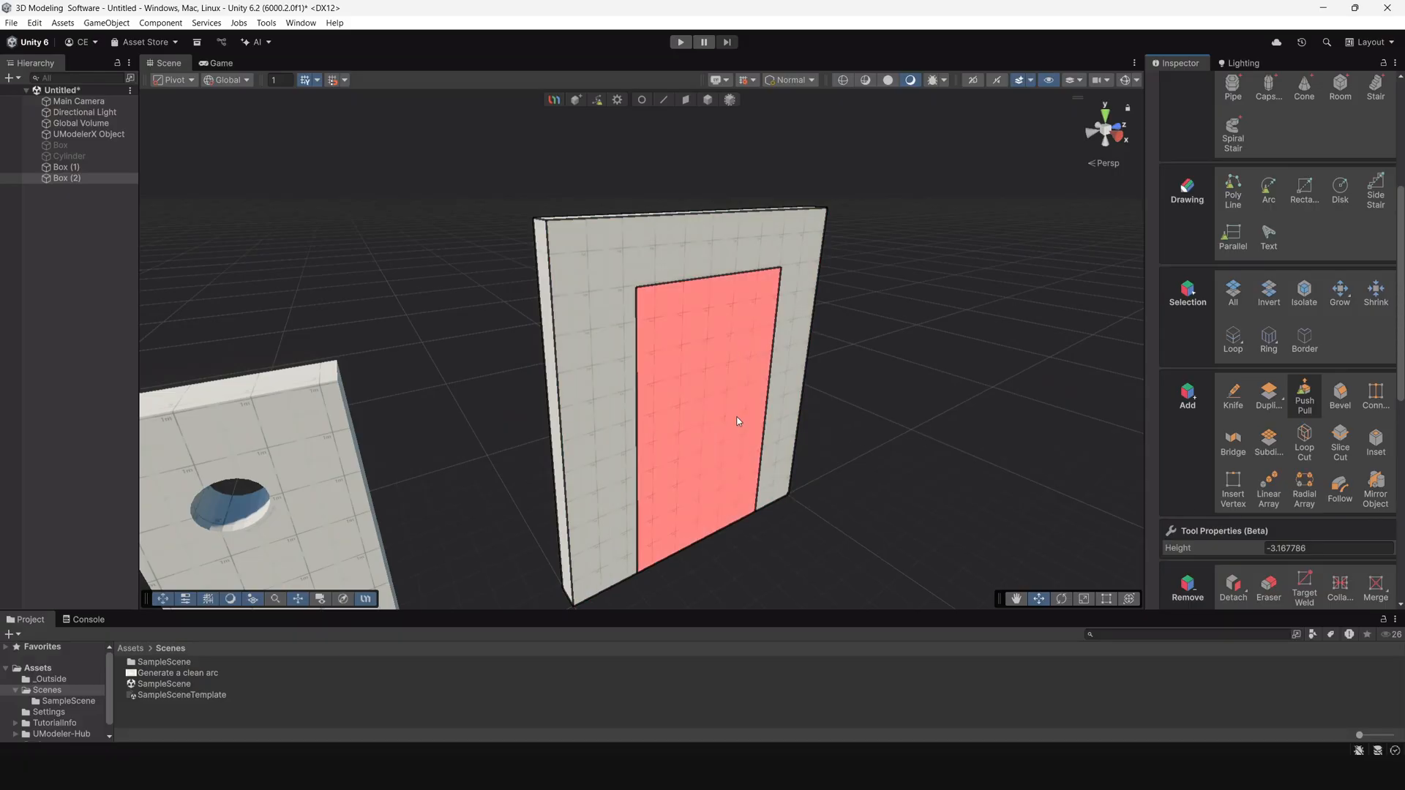
mouse_move(740, 417)
left_mouse_down()
mouse_move(709, 402)
mouse_move(763, 411)
left_mouse_up()
scroll(790, 436, "up", 5)
left_click_drag(849, 439, 673, 358, "alt")
scroll(673, 358, "down", 5)
Switch to vertex editing, set the transform orientation to Global, and shift the doorway's left side vertices slightly outward.
left_click(645, 103)
middle_click_drag(646, 354, 641, 308)
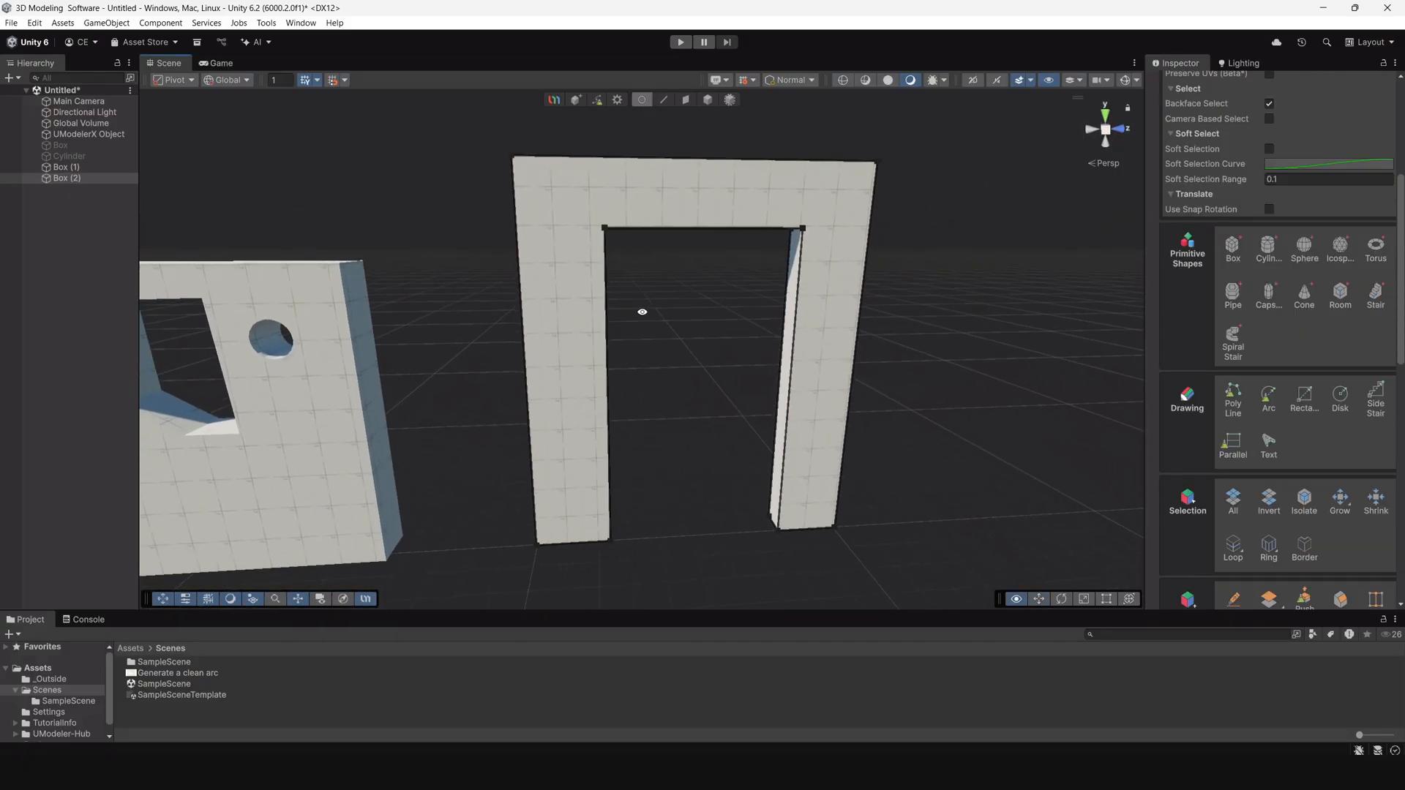
left_click_drag(665, 258, 652, 267, "alt")
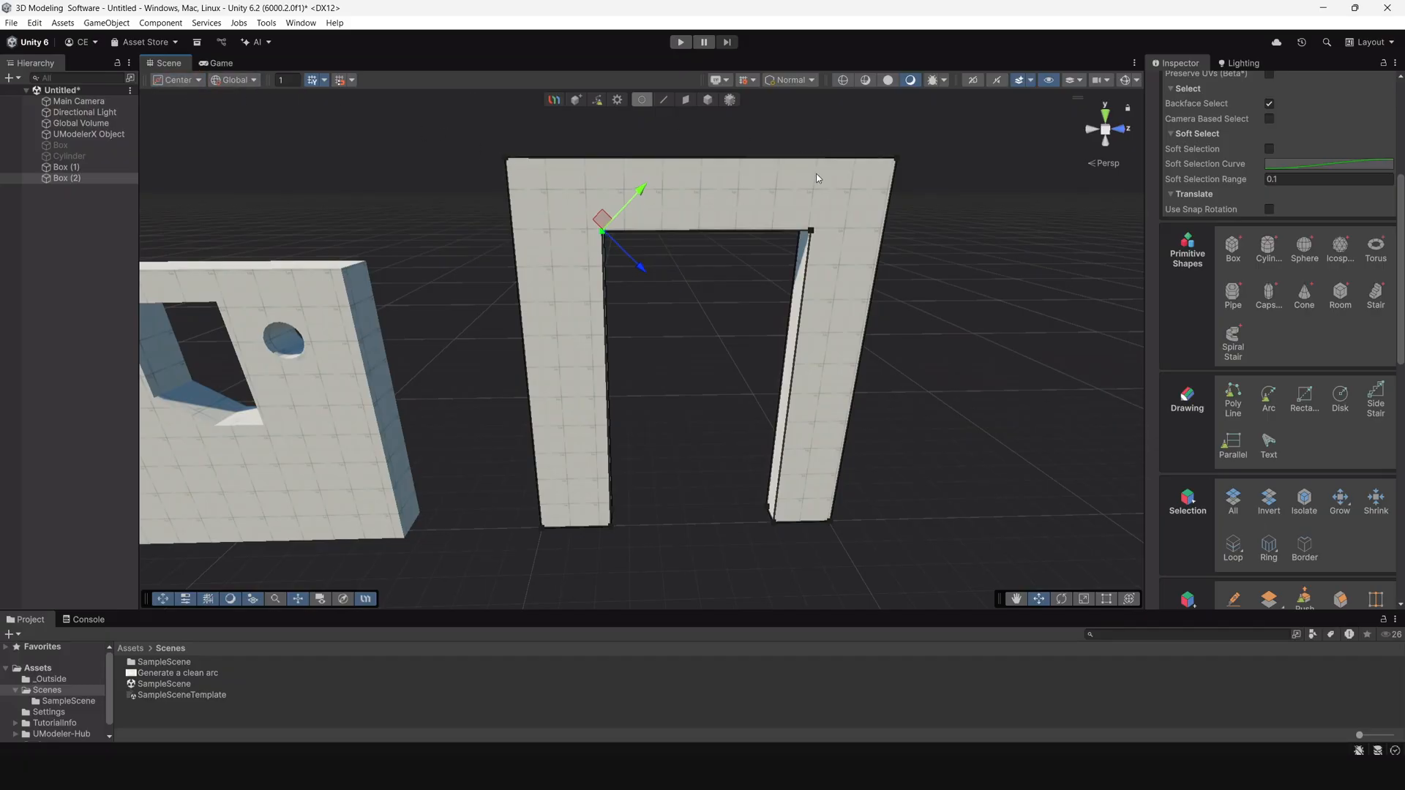
left_click(797, 82)
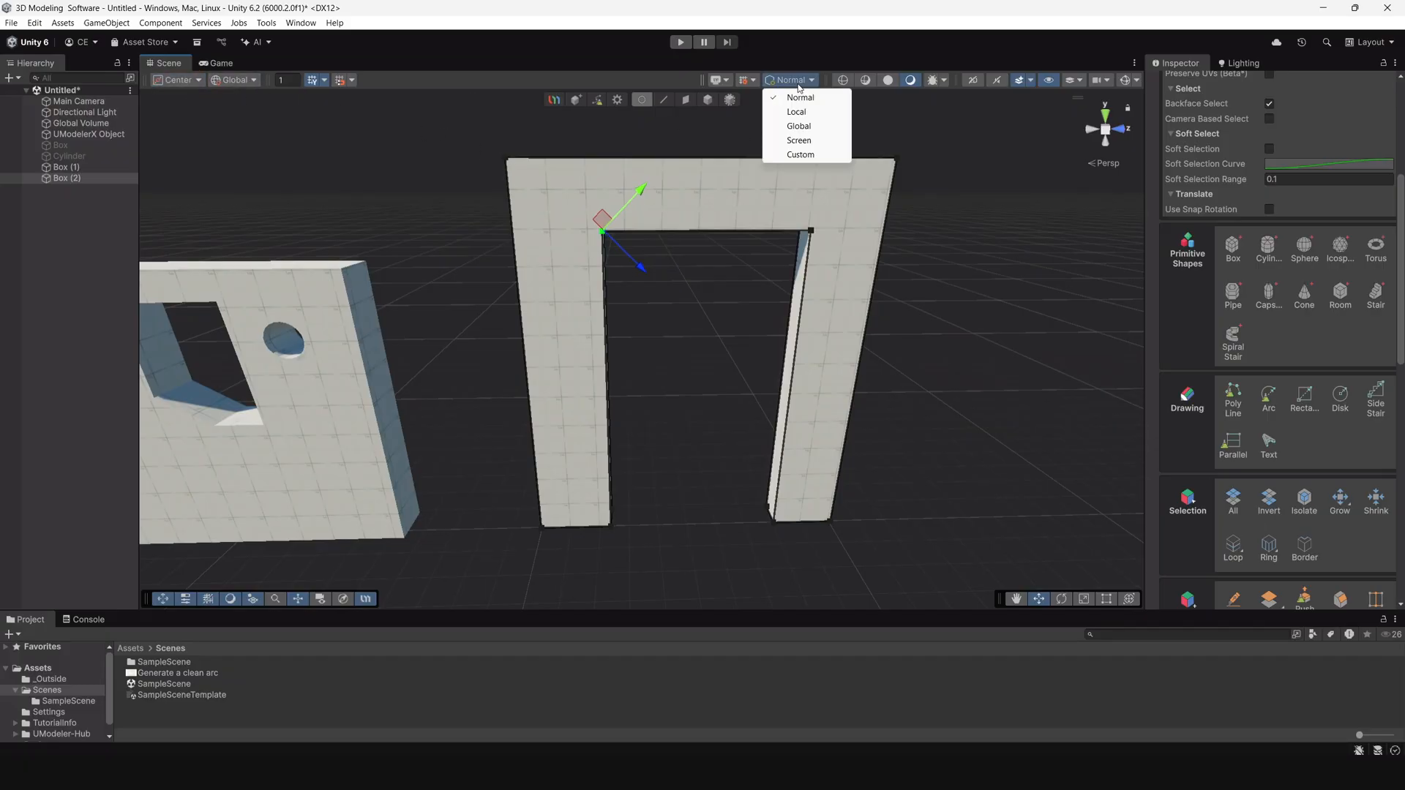
left_click(816, 132)
left_click_drag(658, 271, 659, 242, "alt")
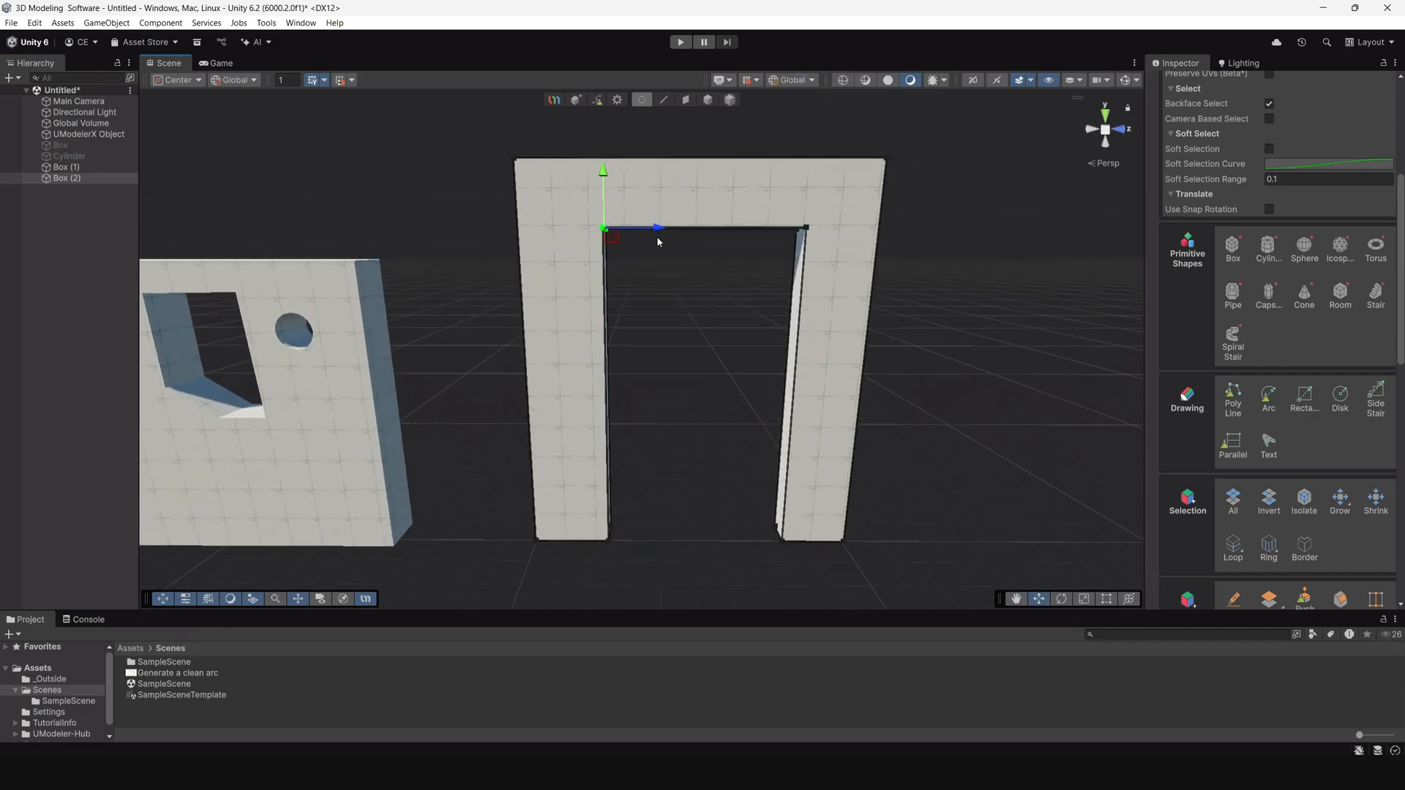
left_click(593, 219)
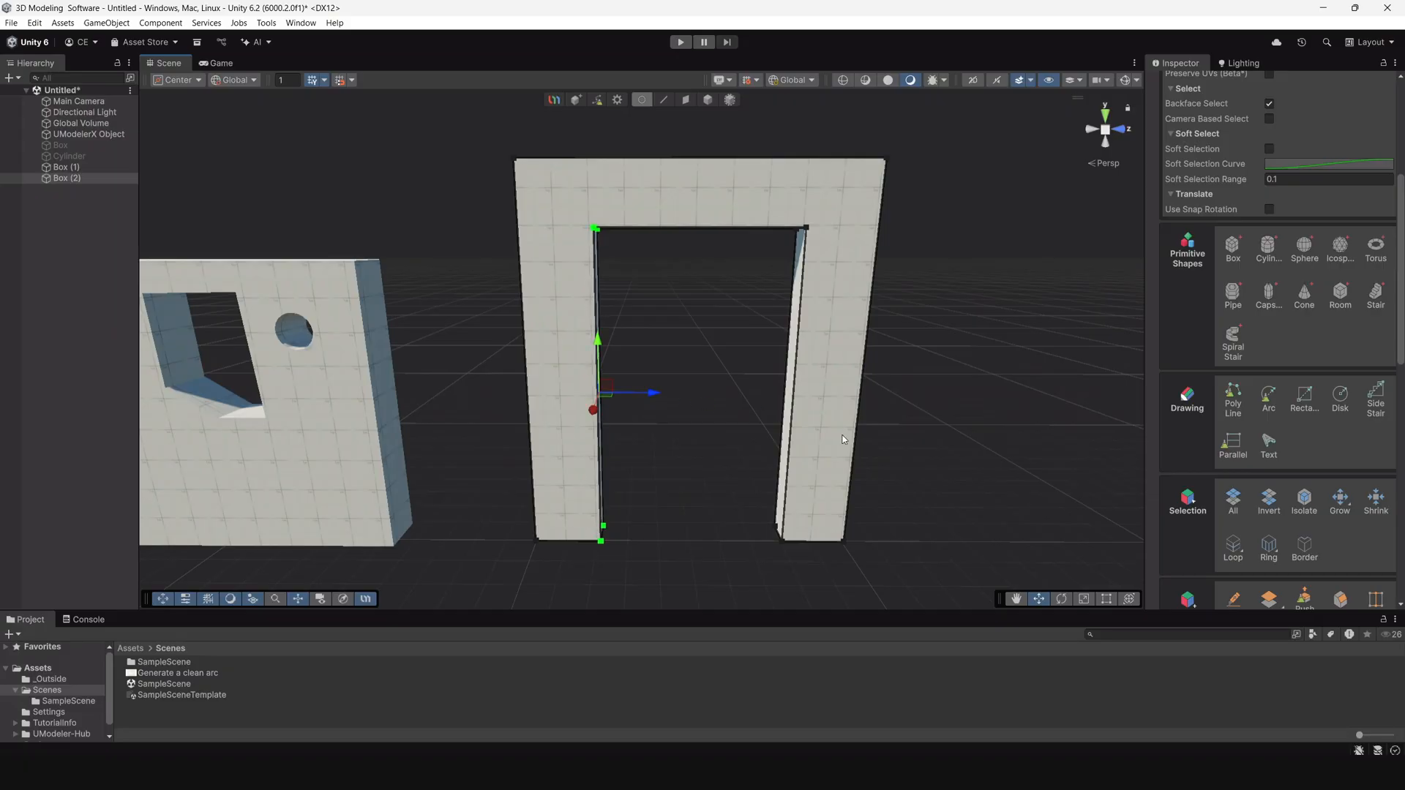
Switch to edge editing and bevel the doorway's two upper corner edges with 9 segments and a profile of 0.624.
left_click_drag(844, 439, 604, 217, "alt")
left_click(667, 101)
left_click_drag(644, 172, 582, 285, "alt")
left_click_drag(699, 316, 832, 328, "alt")
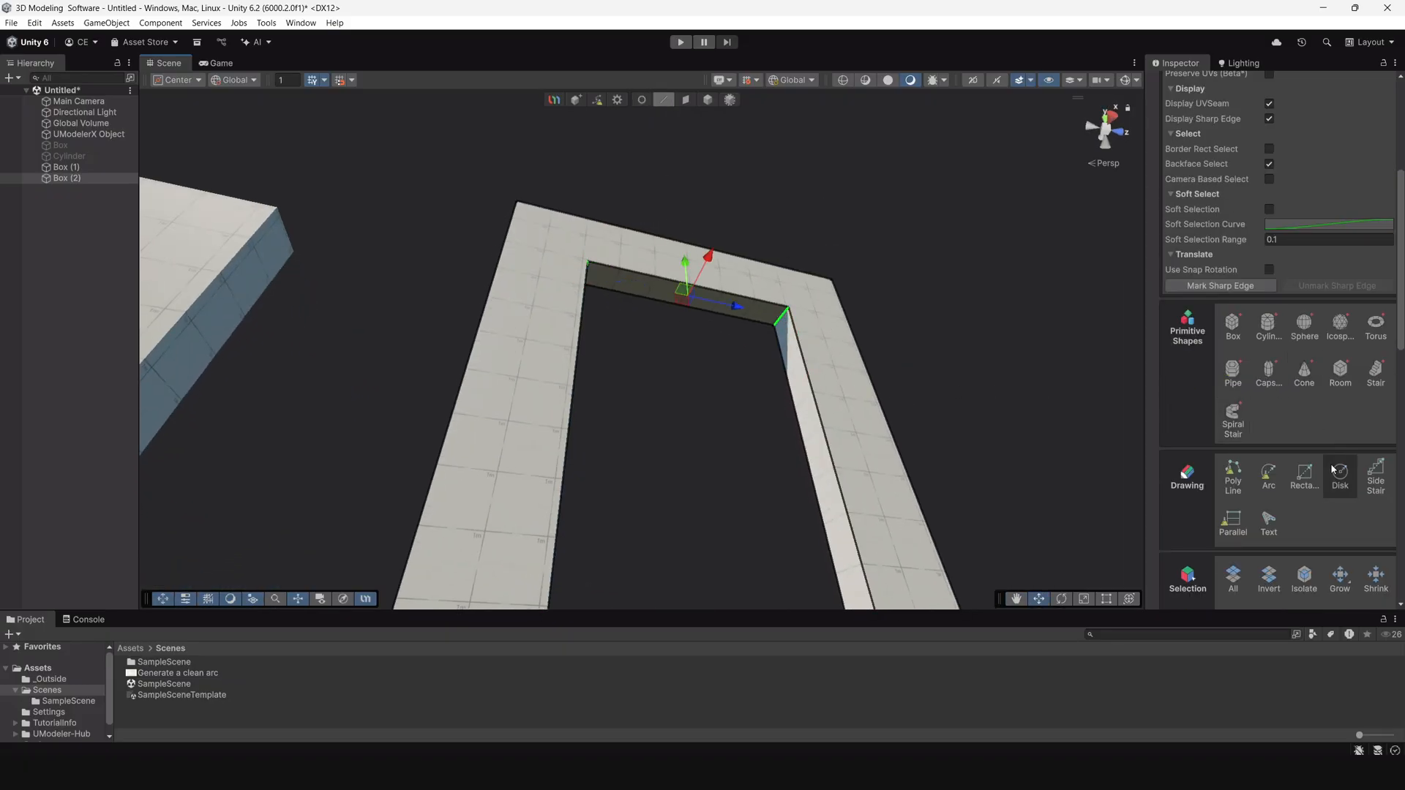
scroll(1310, 465, "down", 4)
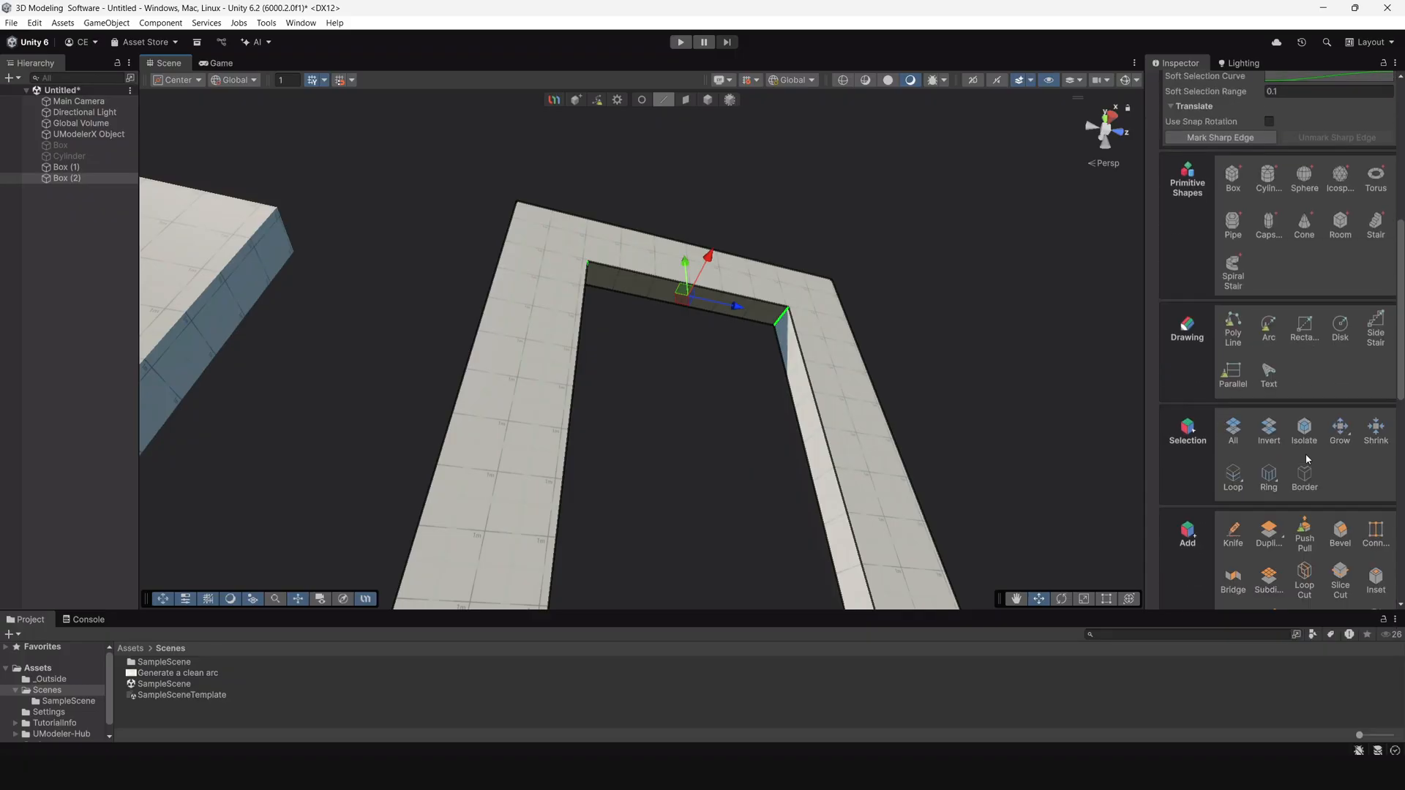
scroll(1306, 457, "down", 2)
left_click(1339, 324)
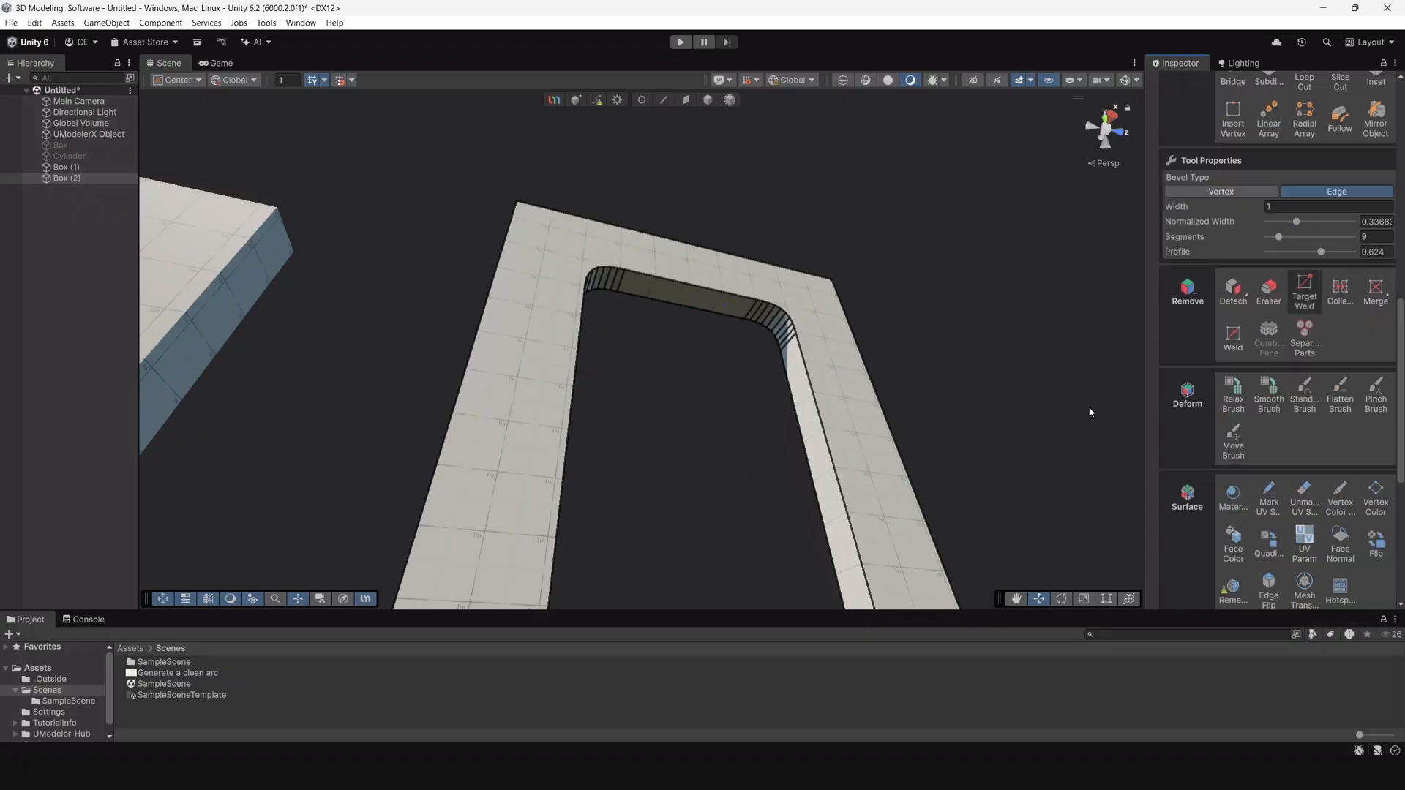
Draw an upright rectangle of about 3.65 by 1.1 on the wall section to the right of the doorway.
left_click_drag(732, 351, 687, 498, "alt")
scroll(711, 423, "down", 2)
middle_click_drag(712, 424, 696, 341)
left_click_drag(697, 341, 584, 218, "alt")
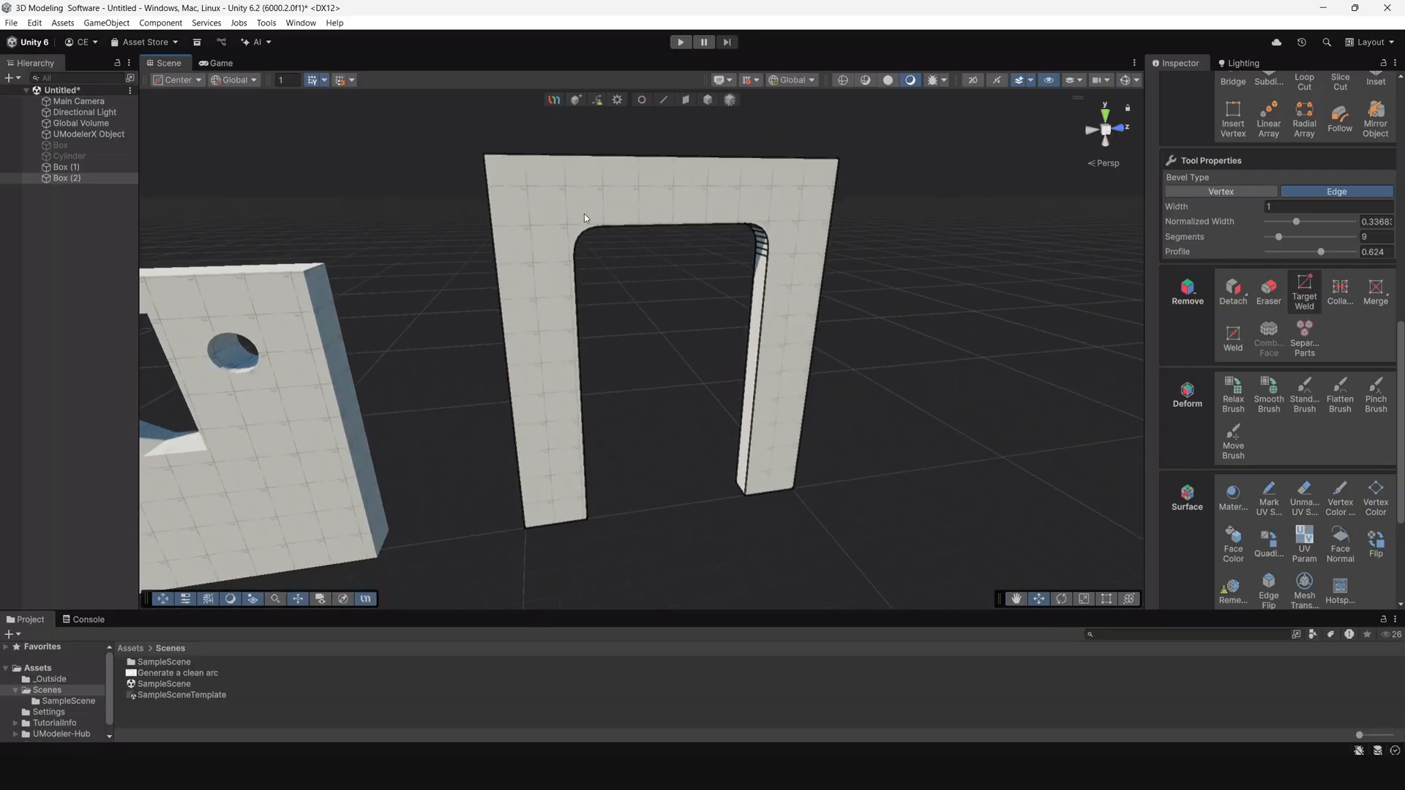
left_click_drag(560, 288, 672, 369, "alt")
scroll(1270, 371, "up", 5)
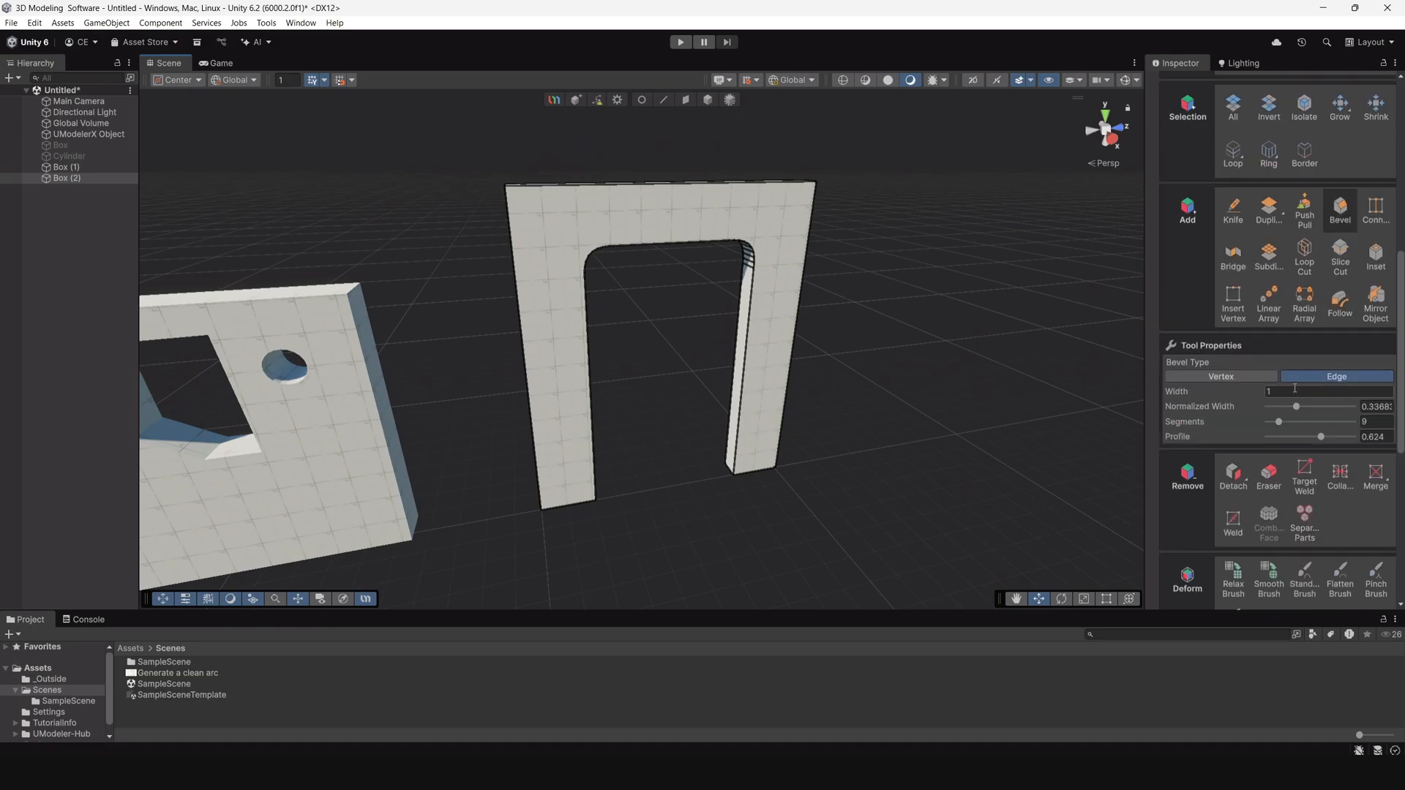
scroll(1304, 433, "up", 2)
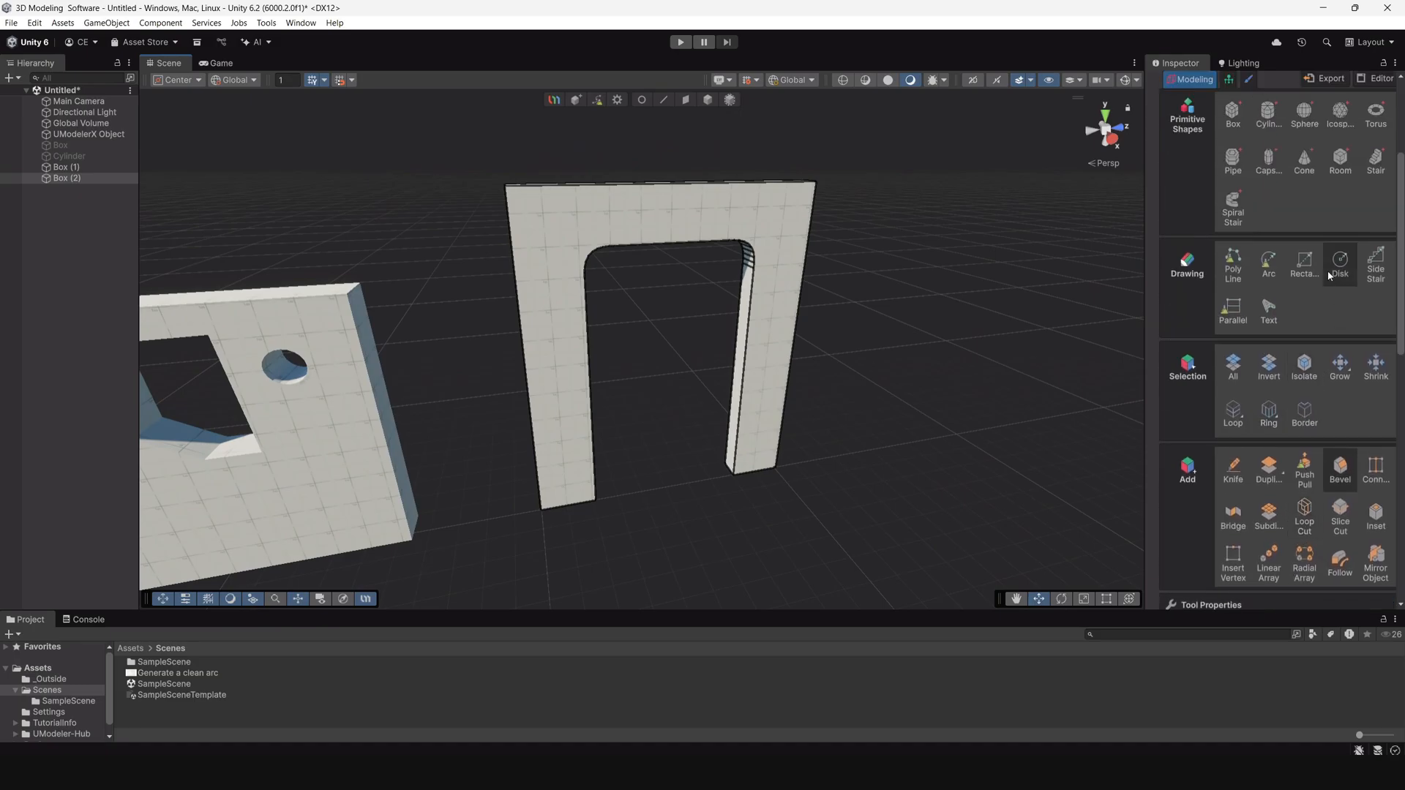
left_click(1313, 270)
left_click_drag(651, 316, 736, 344, "alt")
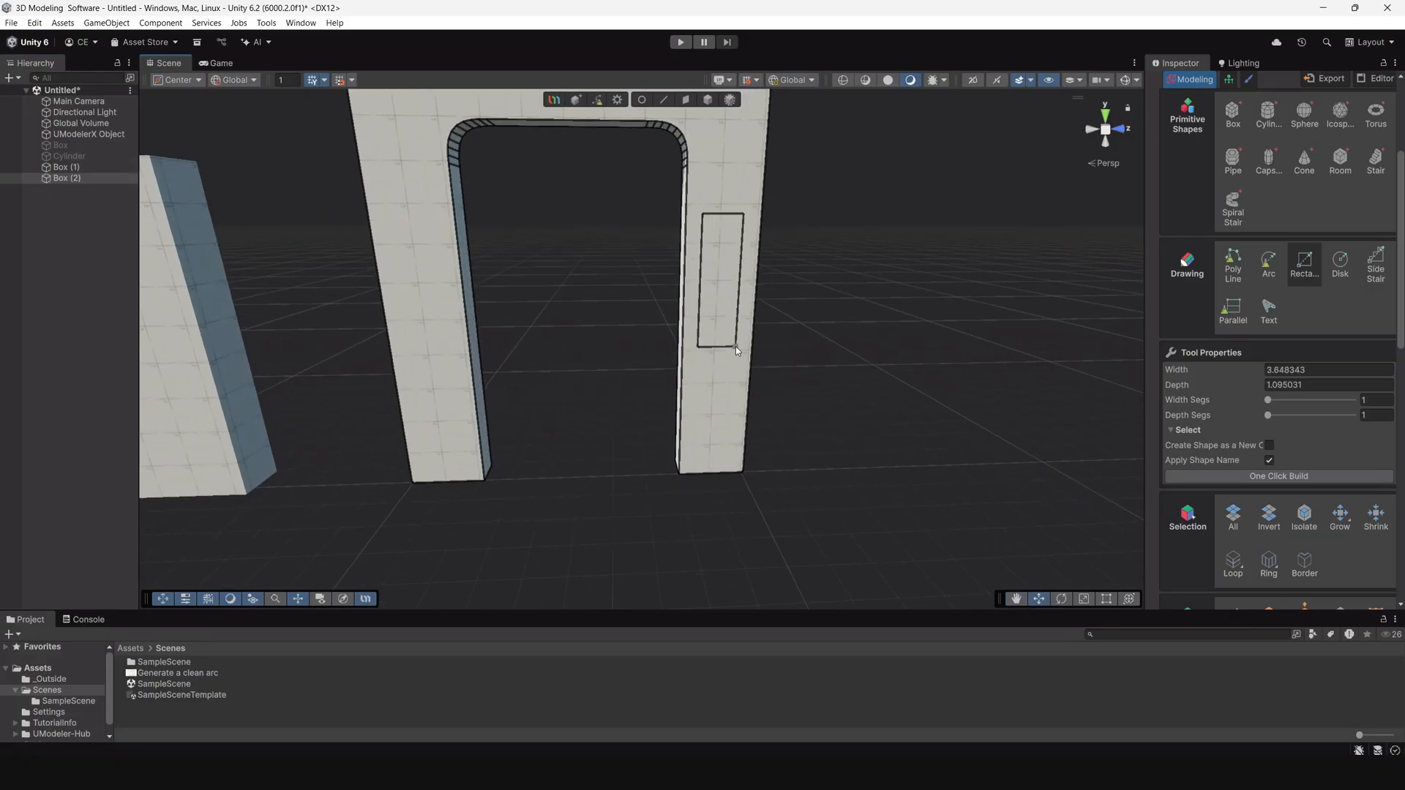
Extrude the upright rectangle outward from the wall by about 0.32 with Push Pull, undoing the first attempt.
mouse_move(789, 388)
left_mouse_down("alt")
mouse_move(649, 379)
mouse_move(604, 402)
left_mouse_up("alt")
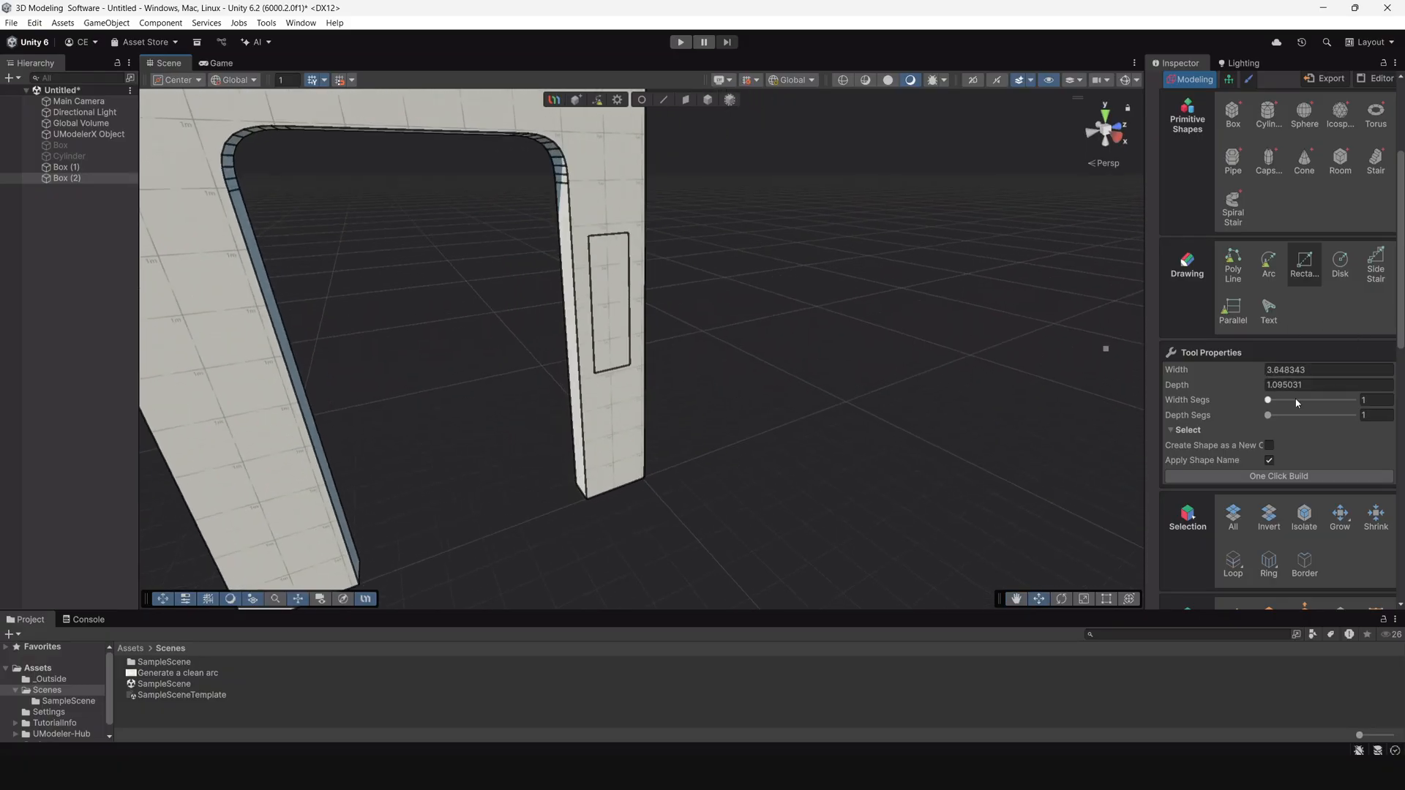
scroll(1297, 402, "down", 4)
scroll(1309, 425, "down", 2)
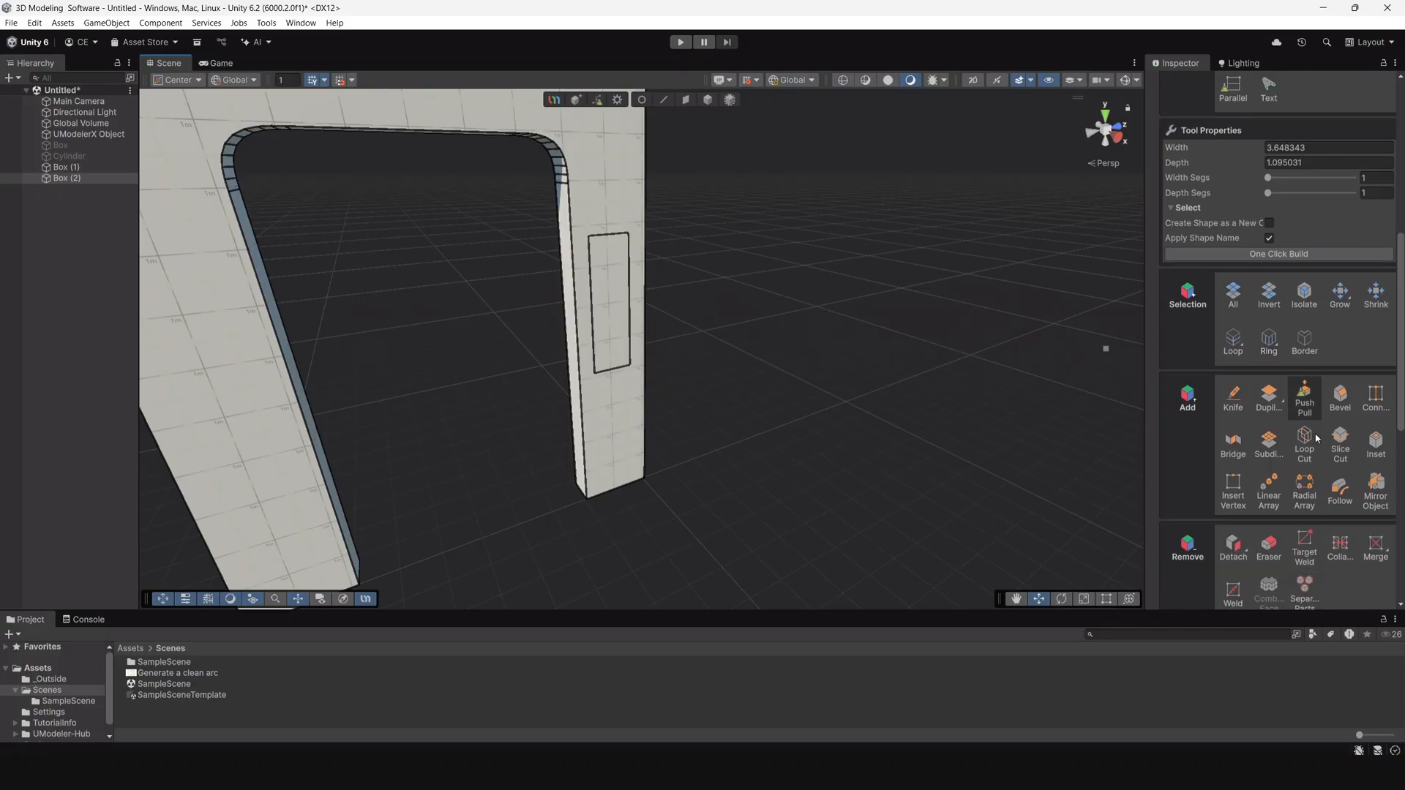
left_click(1304, 399)
scroll(615, 315, "up", 3)
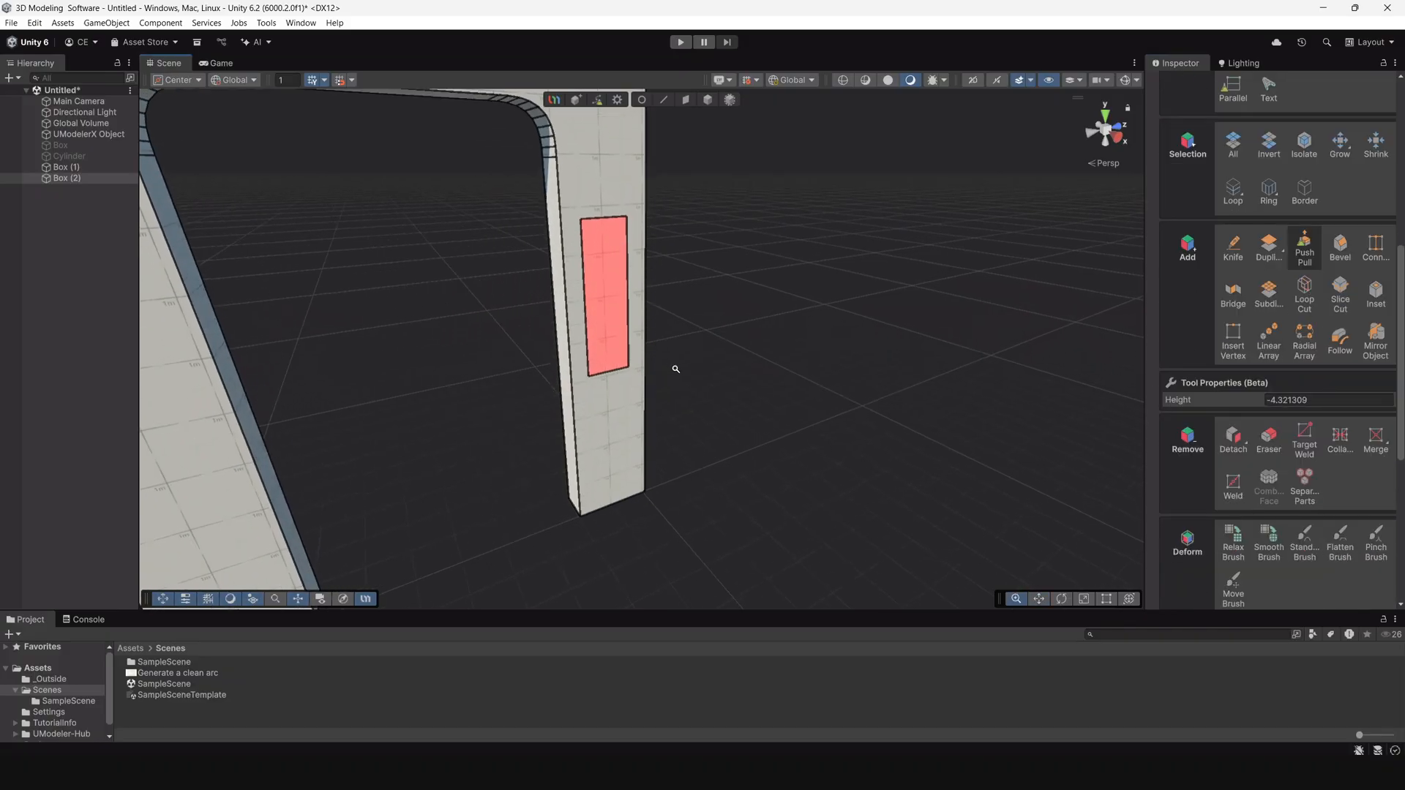
left_click_drag(579, 270, 636, 321)
key("ctrl+z")
scroll(714, 327, "down", 5)
scroll(683, 339, "up", 6)
right_click_drag(647, 294, 693, 392, "alt")
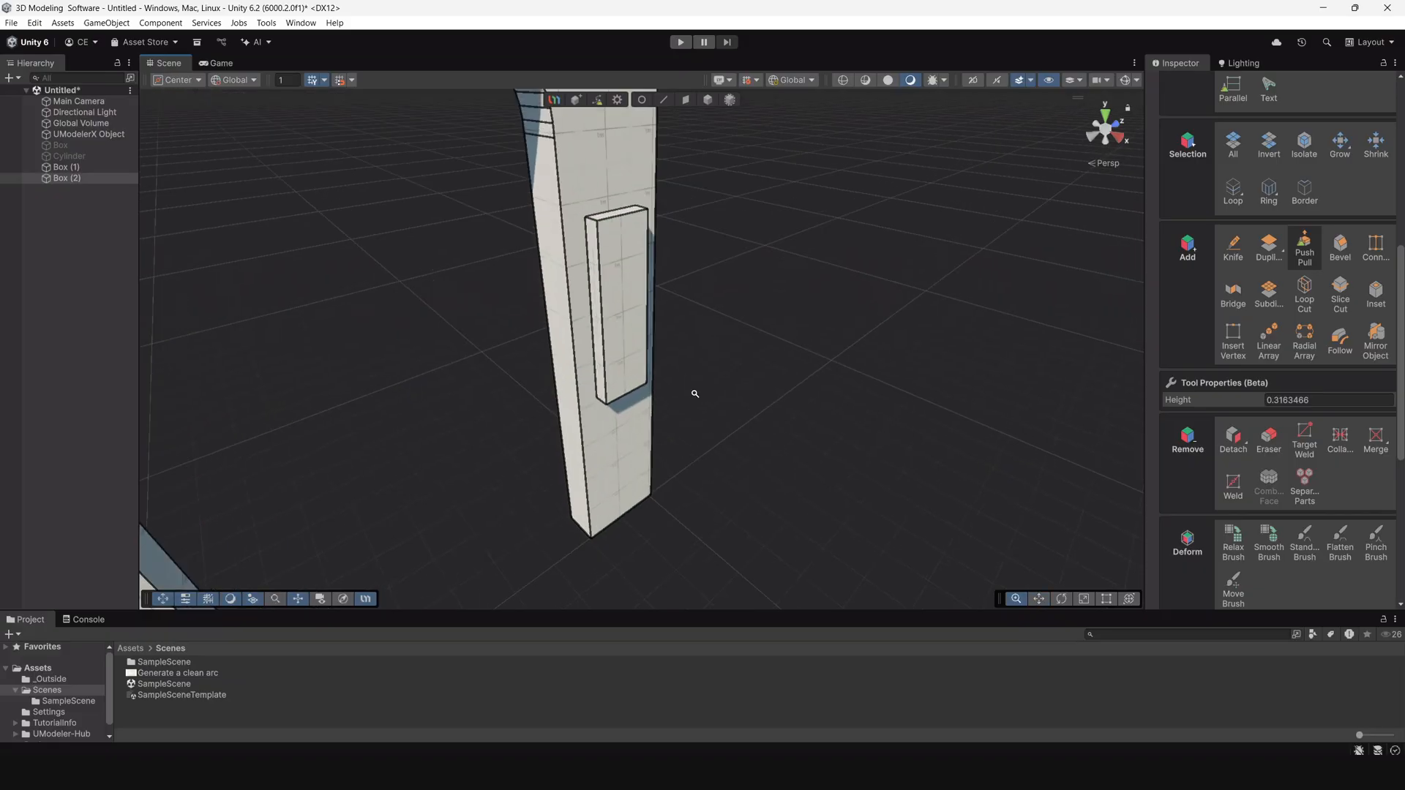
Draw a long horizontal rectangle of about 0.85 by 5.8 on the wall above the doorway.
left_click_drag(693, 392, 595, 332, "alt")
right_click_drag(595, 332, 623, 342, "alt")
left_click_drag(623, 341, 808, 344, "alt")
right_click_drag(808, 343, 708, 323, "alt")
left_click_drag(708, 324, 562, 323, "alt")
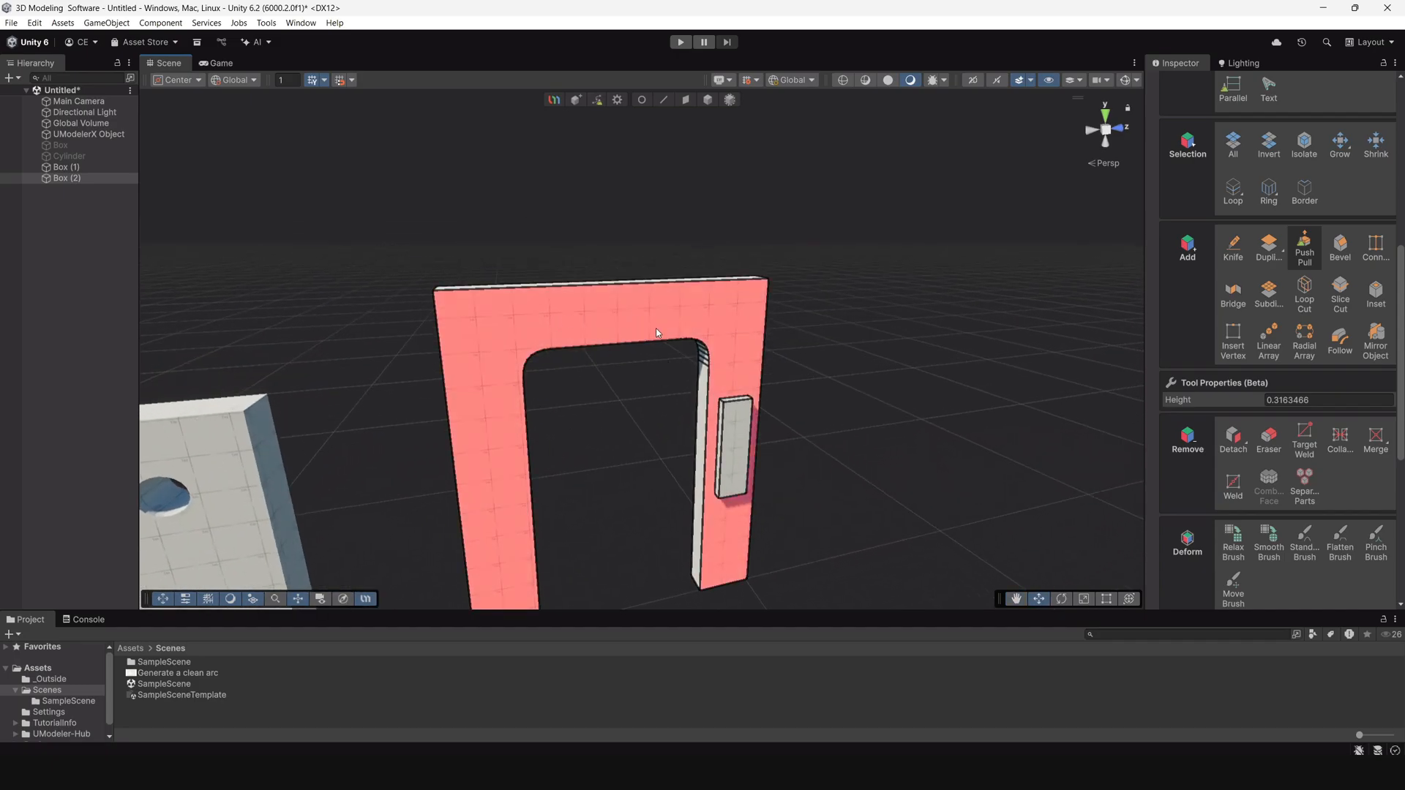
scroll(1310, 330, "up", 6)
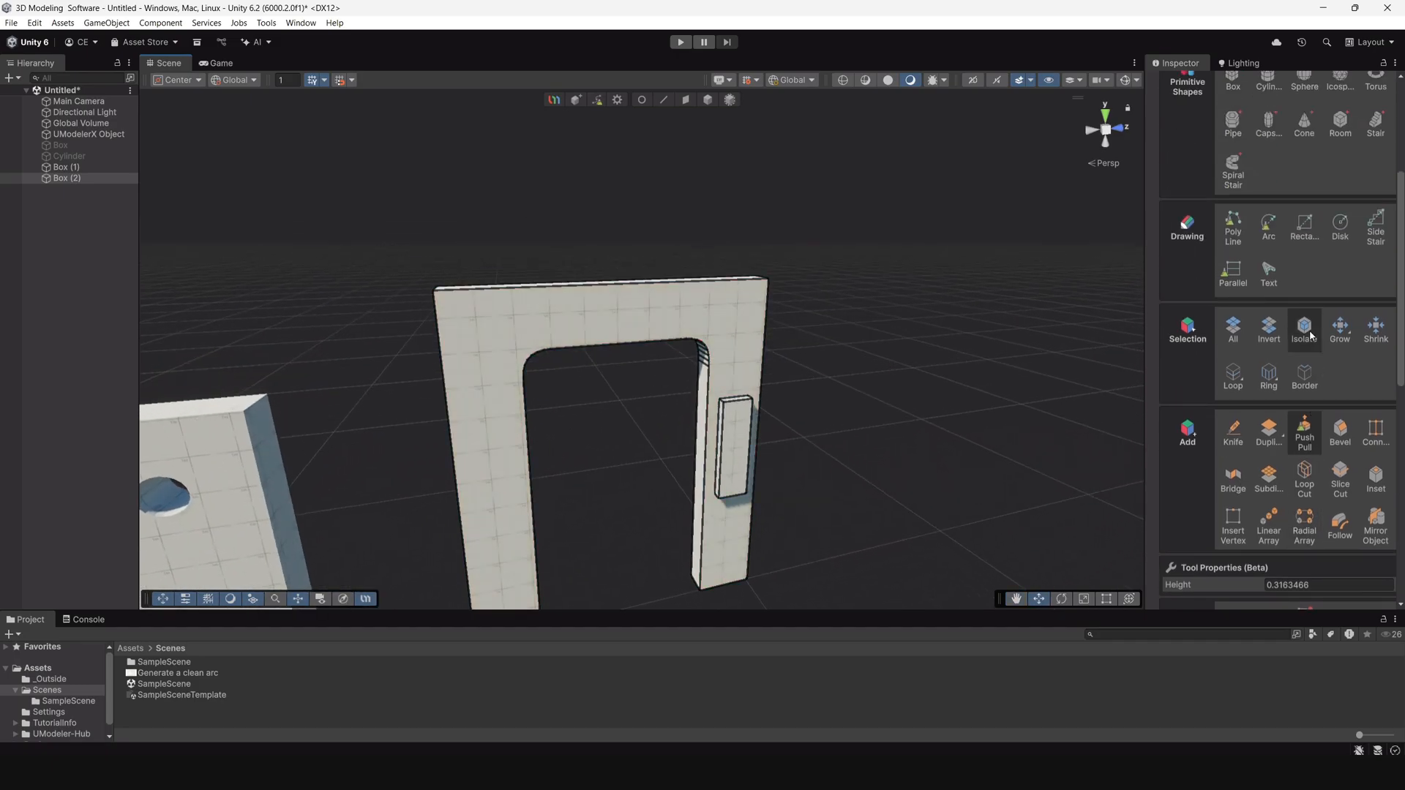
left_click(1310, 296)
left_click_drag(1015, 332, 762, 343, "alt")
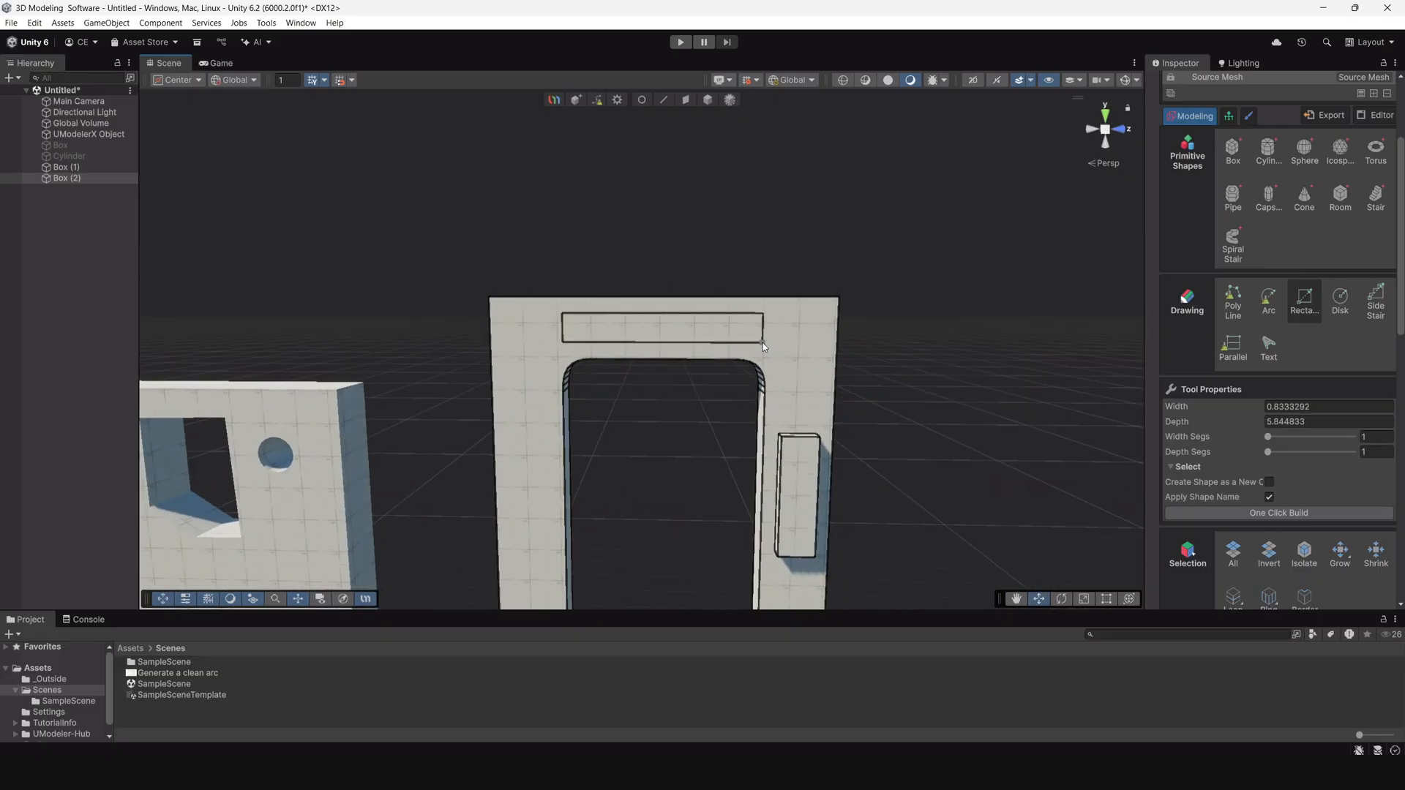
Push the horizontal rectangle through the wall with Push Pull to cut a slot above the doorway.
left_click_drag(781, 395, 709, 380, "alt")
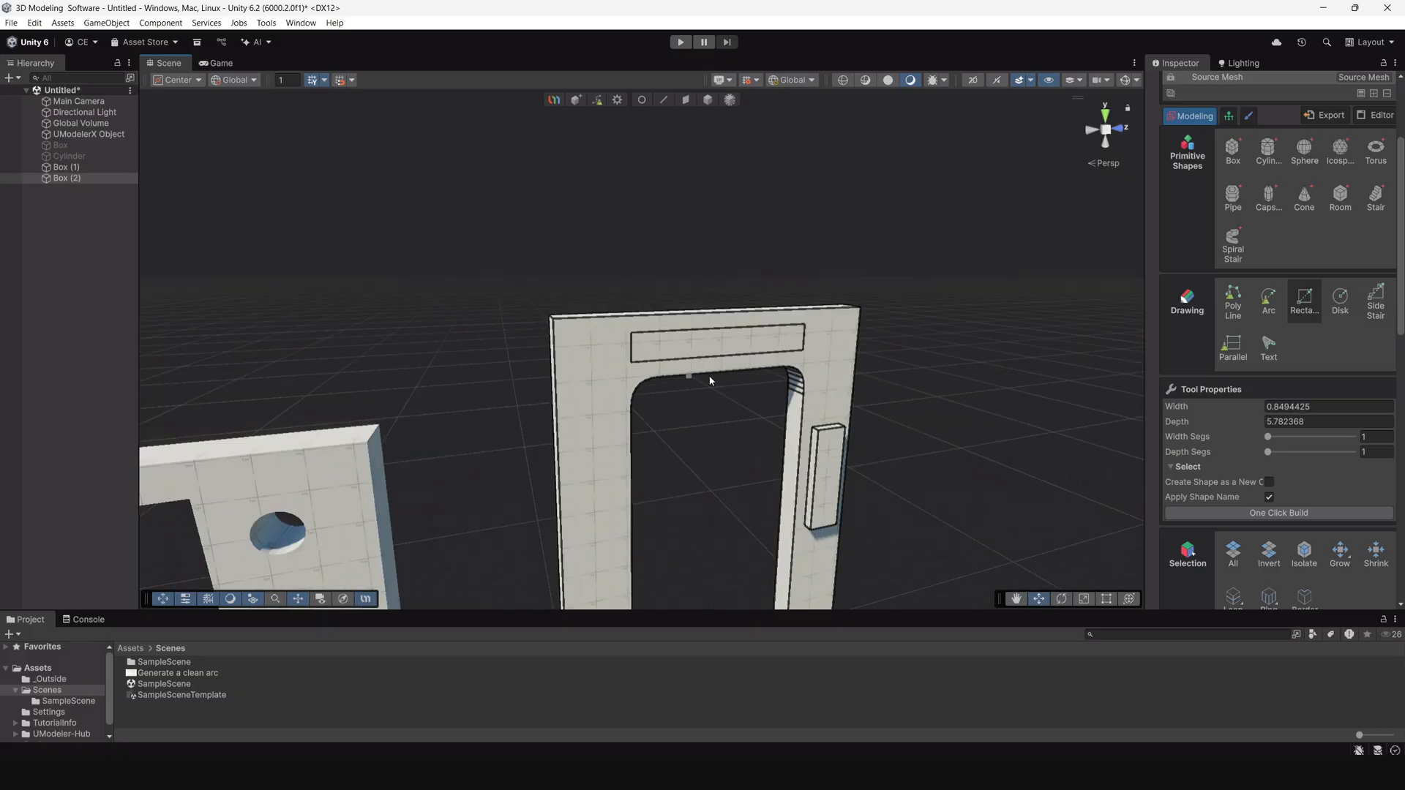
scroll(1301, 464, "down", 4)
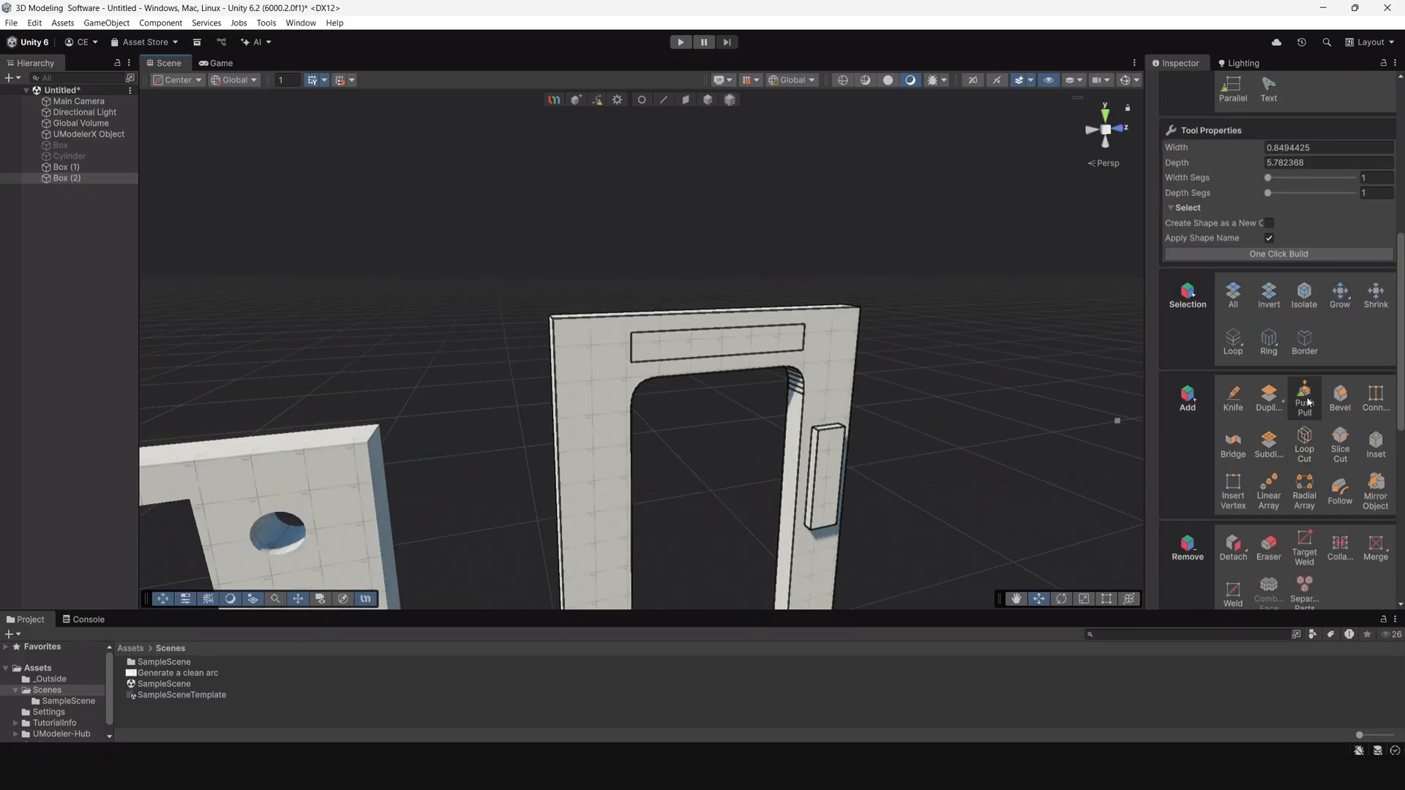
left_click(1308, 402)
left_click_drag(639, 270, 665, 291, "alt")
left_click_drag(700, 354, 739, 320)
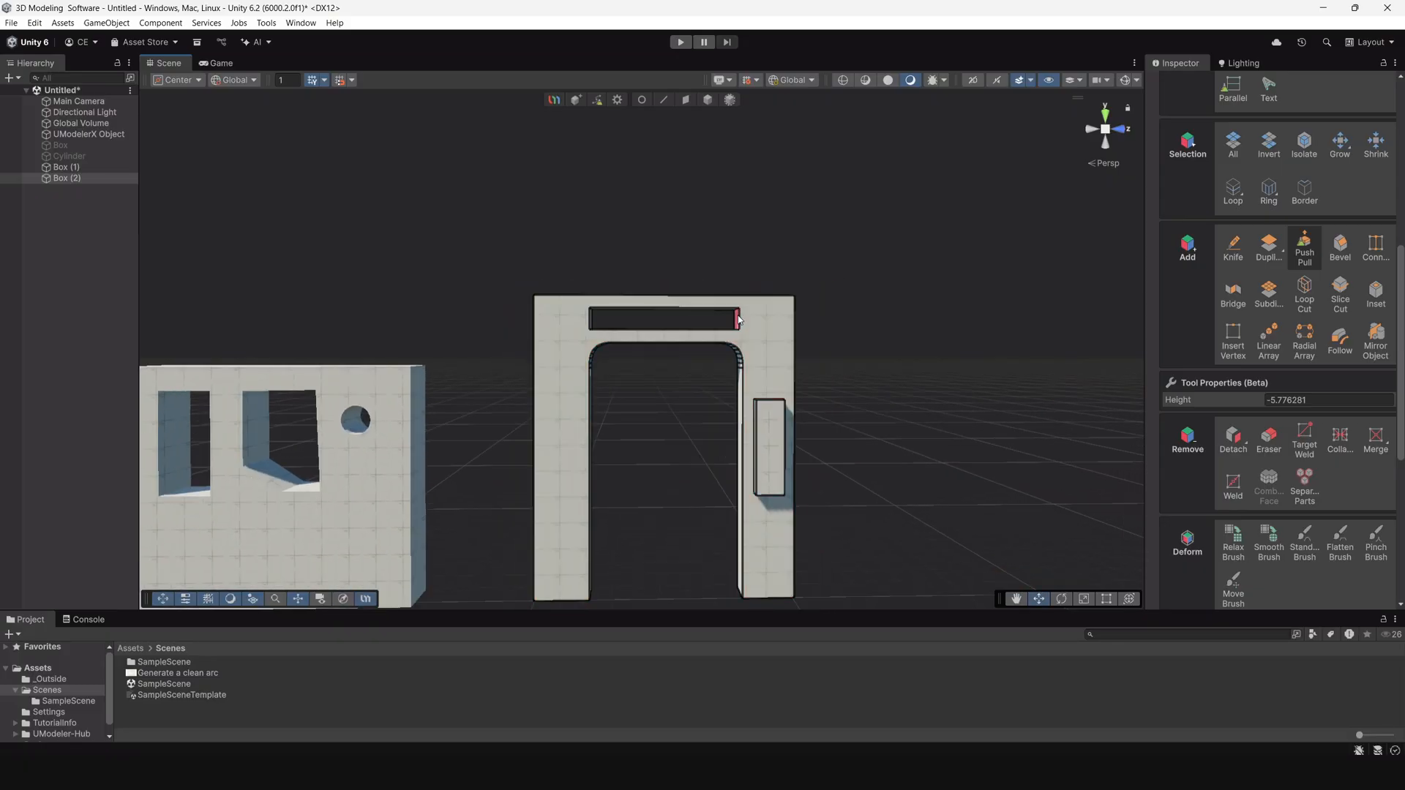
left_click_drag(809, 276, 604, 367, "alt")
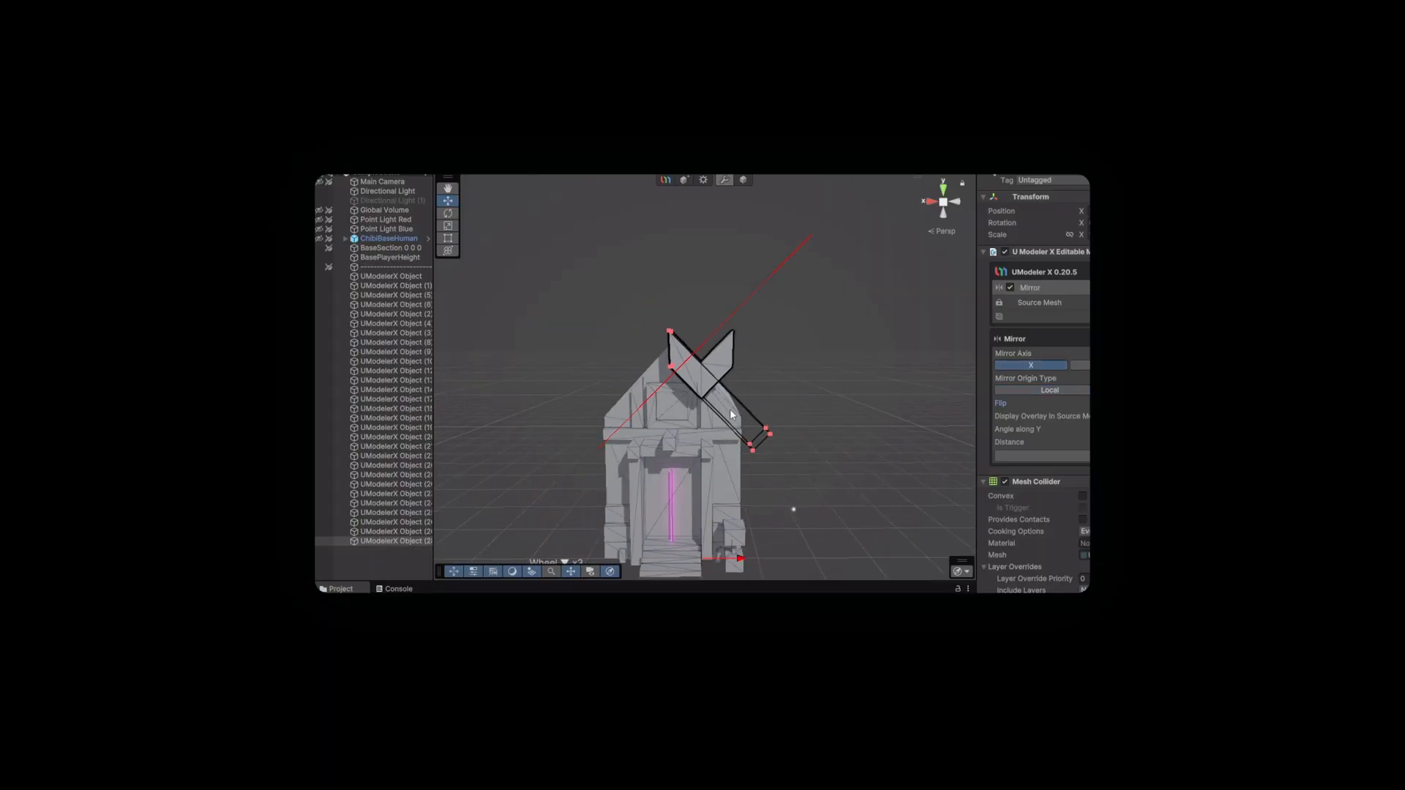
In the small house scene, shift the mirrored roof plank along X and adjust its mirror origin to form a symmetric gable.
left_click_drag(741, 558, 767, 559)
left_click_drag(732, 439, 842, 468, "alt")
left_click(1021, 393)
left_click(1021, 393)
left_click_drag(746, 417, 638, 424, "alt")
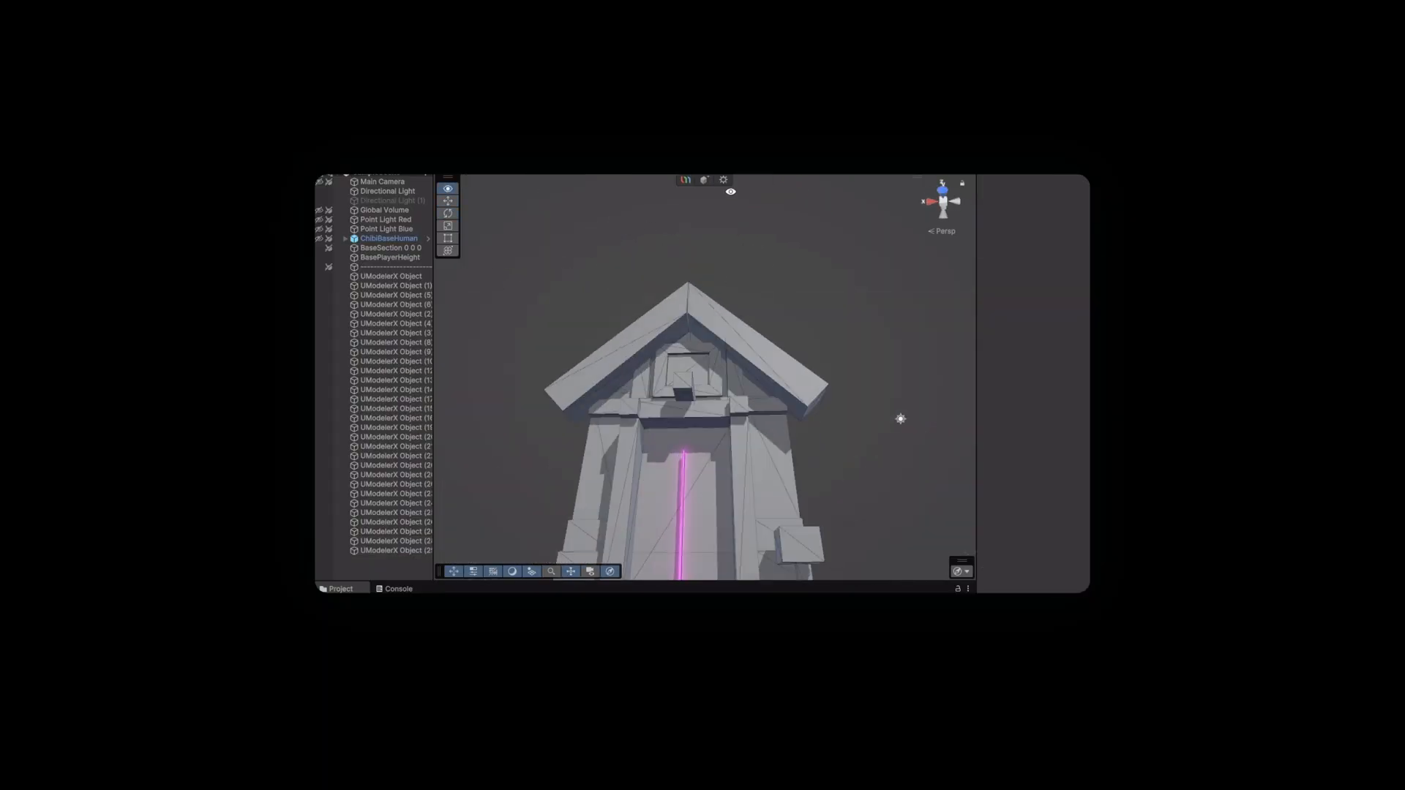
Switch to face editing and select the faces of the planks around the house's gable peak.
key("e")
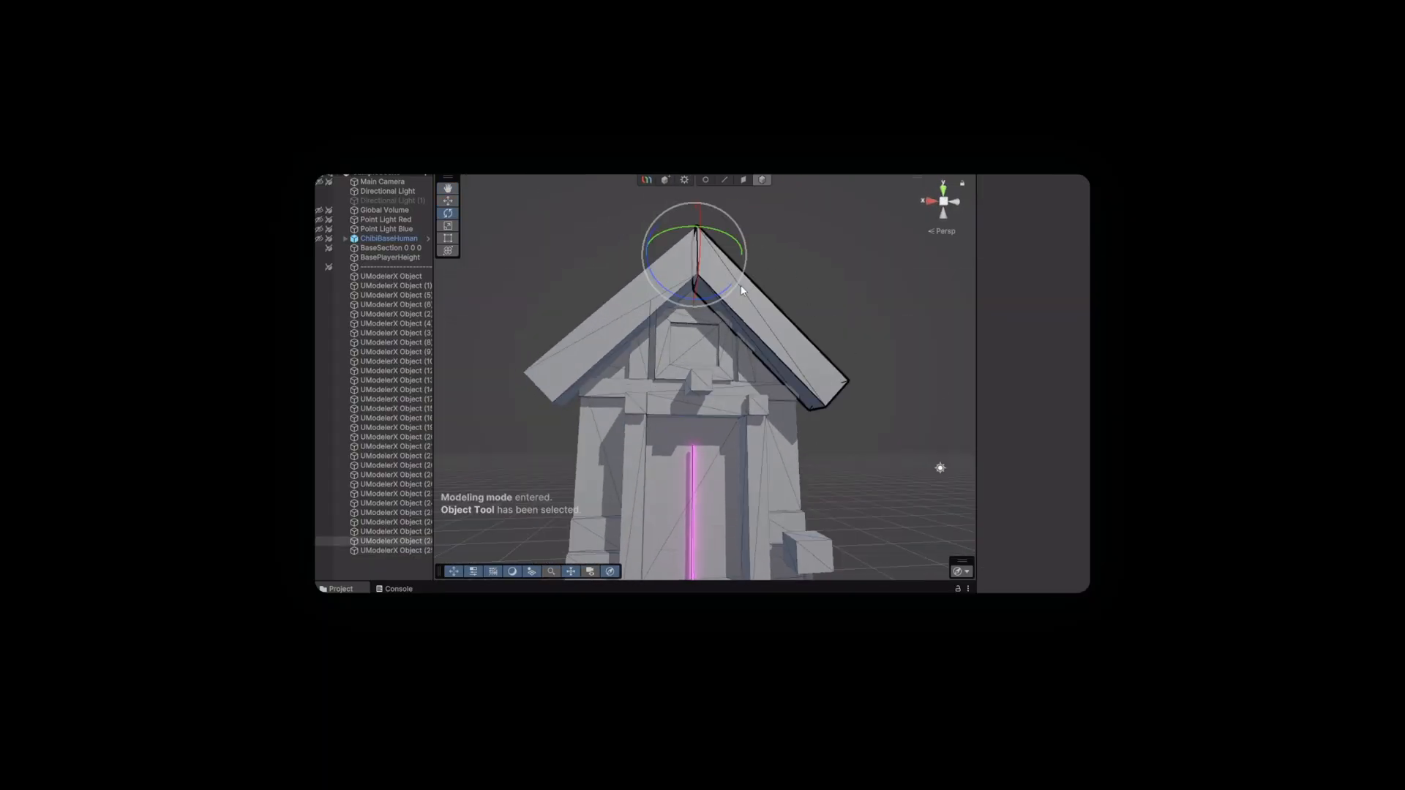
key("3")
left_click(764, 322)
left_click(646, 299)
left_click_drag(647, 298, 585, 337, "alt")
left_click(540, 344)
left_click(793, 322)
left_click_drag(794, 322, 690, 291, "alt")
left_click(656, 344)
left_click_drag(656, 344, 732, 417, "alt")
Add a box at the roof peak, adjust its face and rotate it into a diamond orientation.
left_click(1052, 373)
scroll(1039, 439, "down", 10)
left_click(1052, 230)
left_click(744, 180)
left_click(743, 383)
left_click(762, 181)
key("e")
left_click(762, 181)
left_click_drag(762, 241, 812, 293, "alt")
Position the rotated block on the roof peak, duplicate it and stretch the copy's face into a beam along the ridge.
left_click_drag(773, 375, 658, 359)
key("ctrl+d")
mouse_move(668, 366)
left_mouse_down()
mouse_move(699, 386)
mouse_move(674, 379)
left_mouse_up()
left_click_drag(878, 351, 761, 380, "alt")
left_click(743, 180)
left_click_drag(688, 410, 778, 436)
left_click(761, 180)
Duplicate the diamond block and place the copies along the roof ridge so they cap its ends.
left_click(676, 381)
key("ctrl+d")
left_click_drag(644, 374, 758, 461)
key("ctrl+d")
left_click_drag(680, 425, 806, 446)
left_click(826, 366)
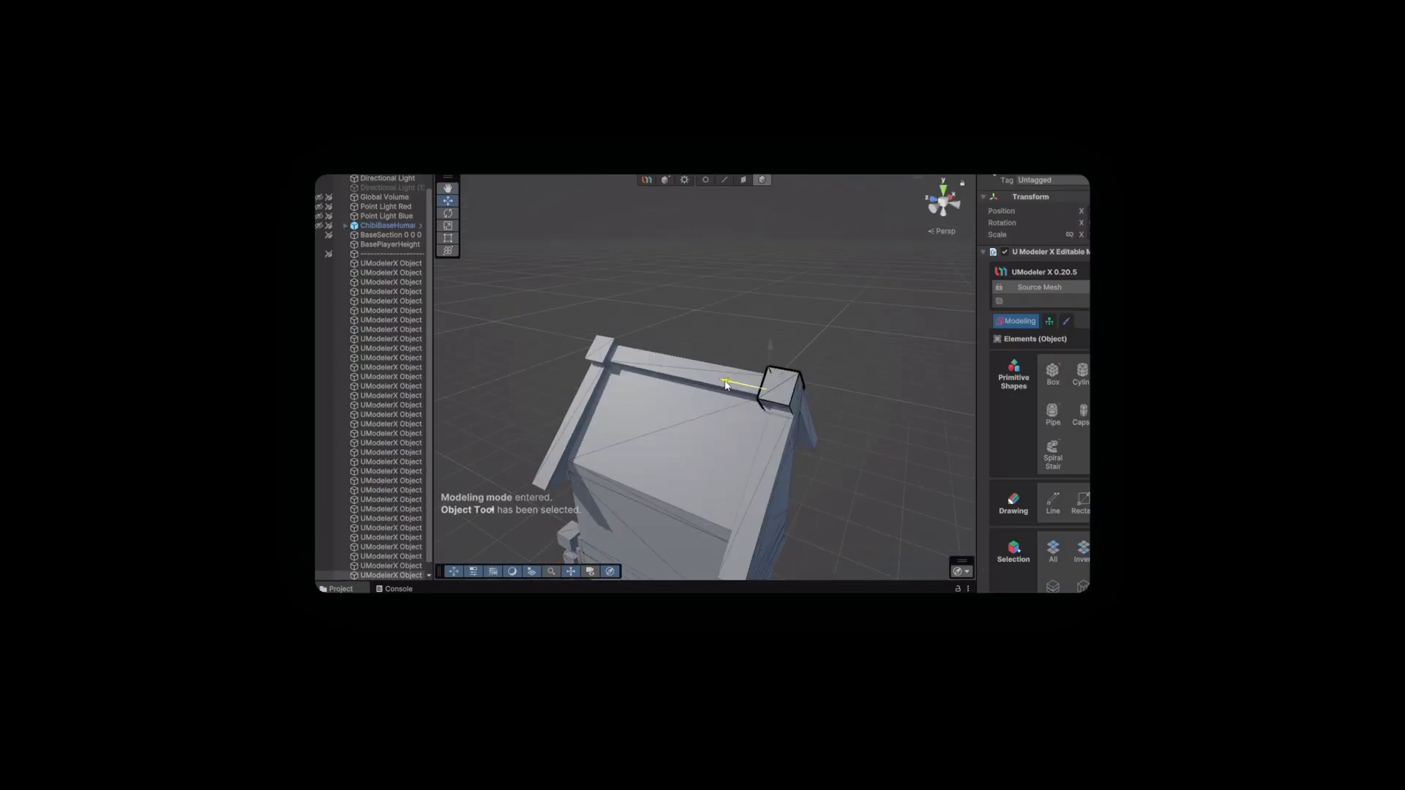
left_click_drag(725, 385, 713, 382)
left_click_drag(713, 381, 790, 468, "alt")
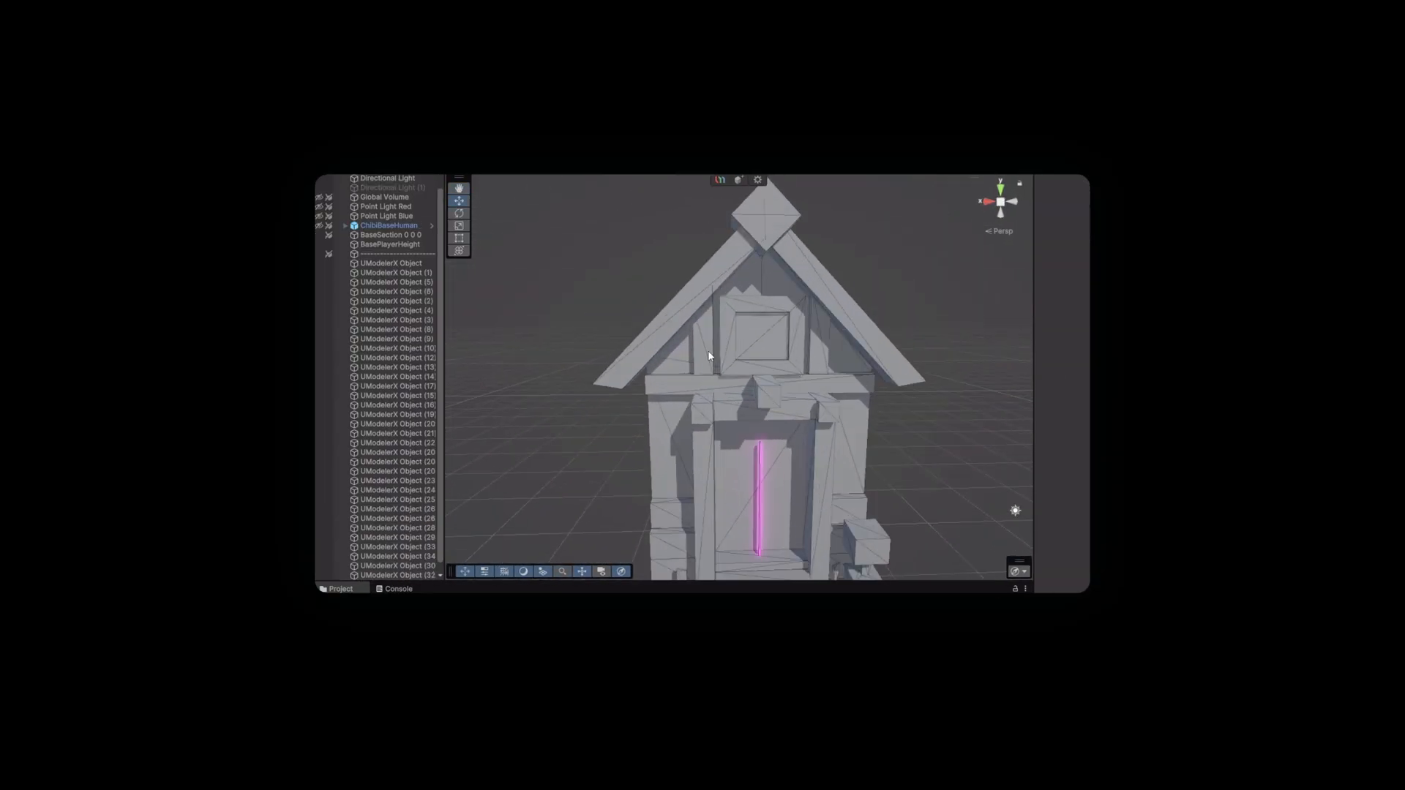
Focus on the trim left of the gable window and reposition its vertices.
left_click(708, 355)
key("f")
left_click(739, 180)
left_click_drag(695, 310, 722, 348)
Move the trim plank's faces so it runs along the underside of the gable's left roof slope.
key("3")
left_click(738, 401)
scroll(671, 428, "down", 5)
left_click(722, 433)
left_click_drag(678, 385, 755, 385)
scroll(783, 417, "up", 4)
middle_click_drag(784, 417, 733, 439)
left_click_drag(787, 330, 786, 326)
scroll(786, 326, "down", 4)
left_click_drag(691, 423, 743, 439)
Duplicate the sloping trim plank, move the copy to the gable's right side and mirror it with a value of -1.
key("4")
key("ctrl+d")
scroll(1070, 439, "down", 5)
key("ctrl+z")
left_click_drag(637, 426, 939, 453)
middle_click_drag(940, 452, 782, 459)
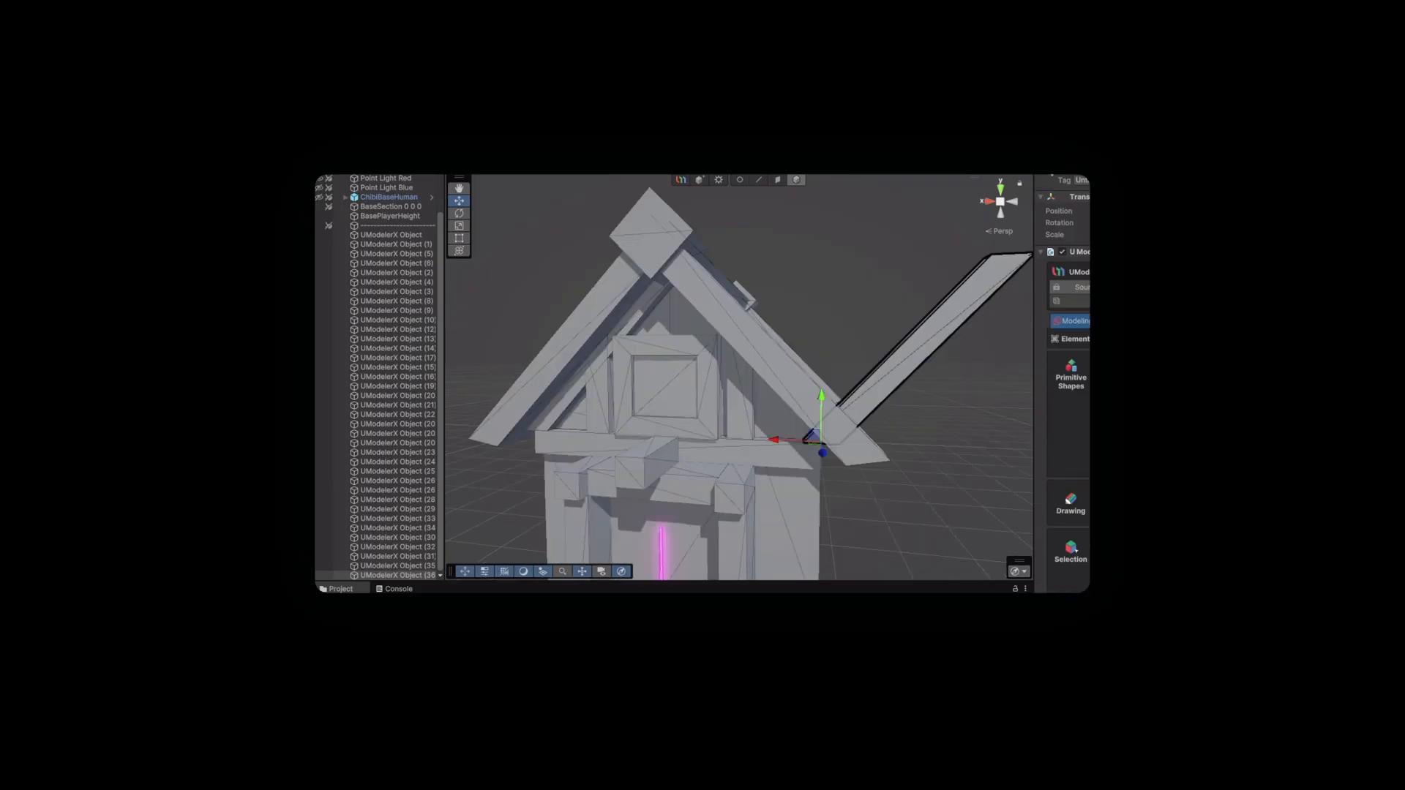
type("-1")
key("Escape")
scroll(746, 342, "down", 2)
left_click_drag(746, 341, 681, 439, "alt")
middle_click_drag(681, 439, 736, 332)
left_click_drag(737, 332, 756, 377, "alt")
scroll(756, 378, "down", 2)
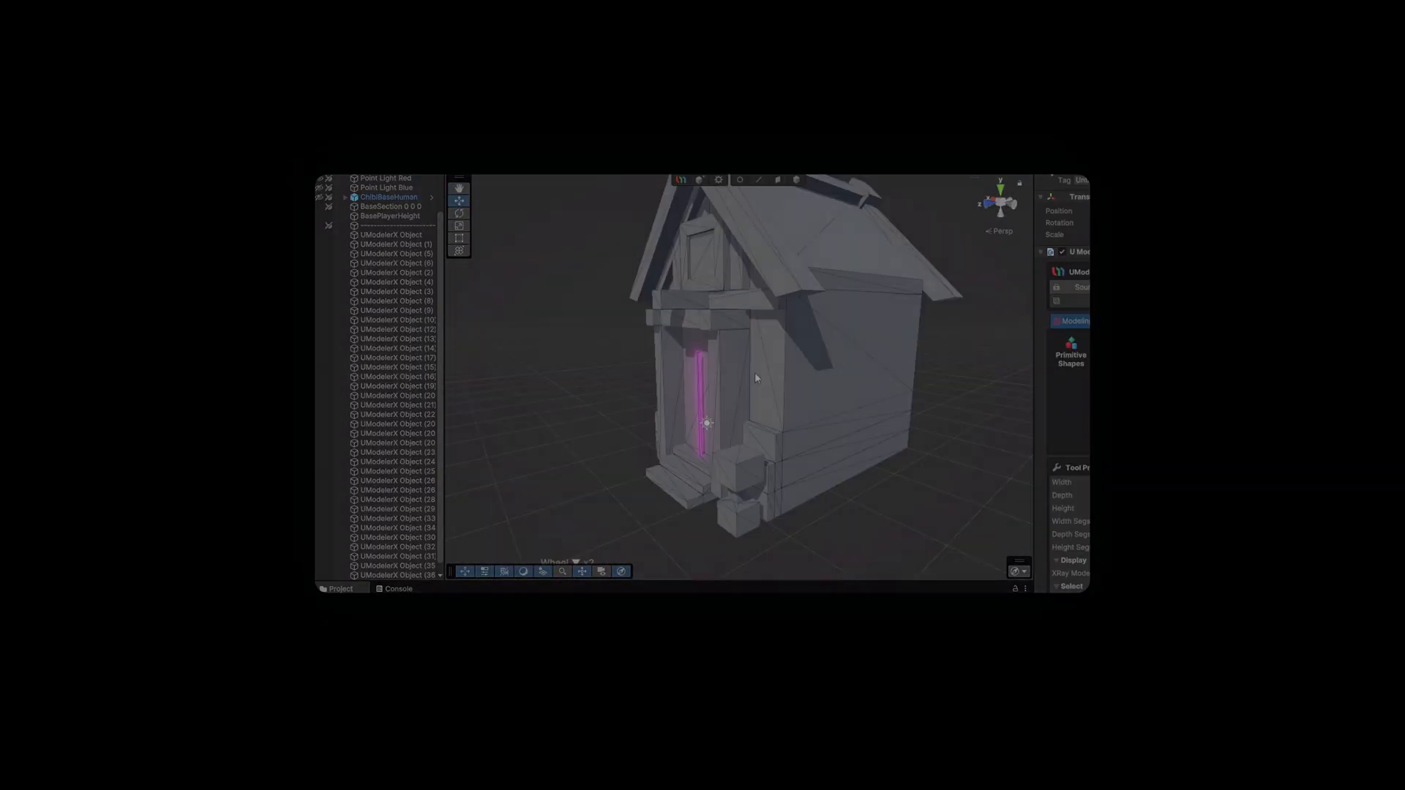